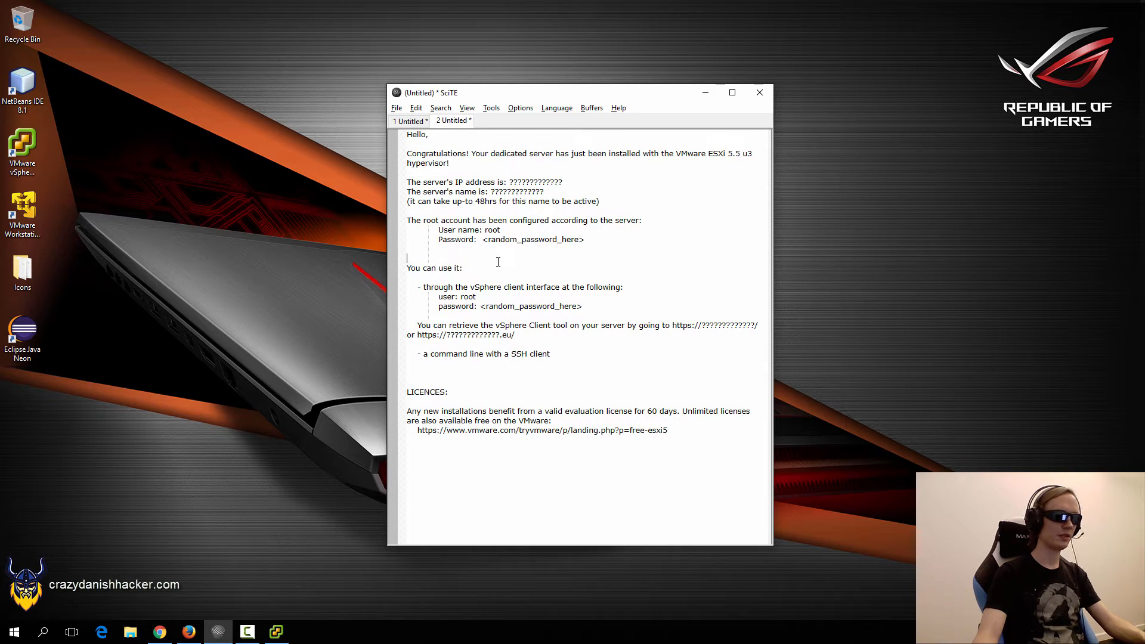
Review the server notes' placeholder IP, server name, root login and vSphere client lines, then bring up Firefox.
double_click(522, 182)
double_click(504, 192)
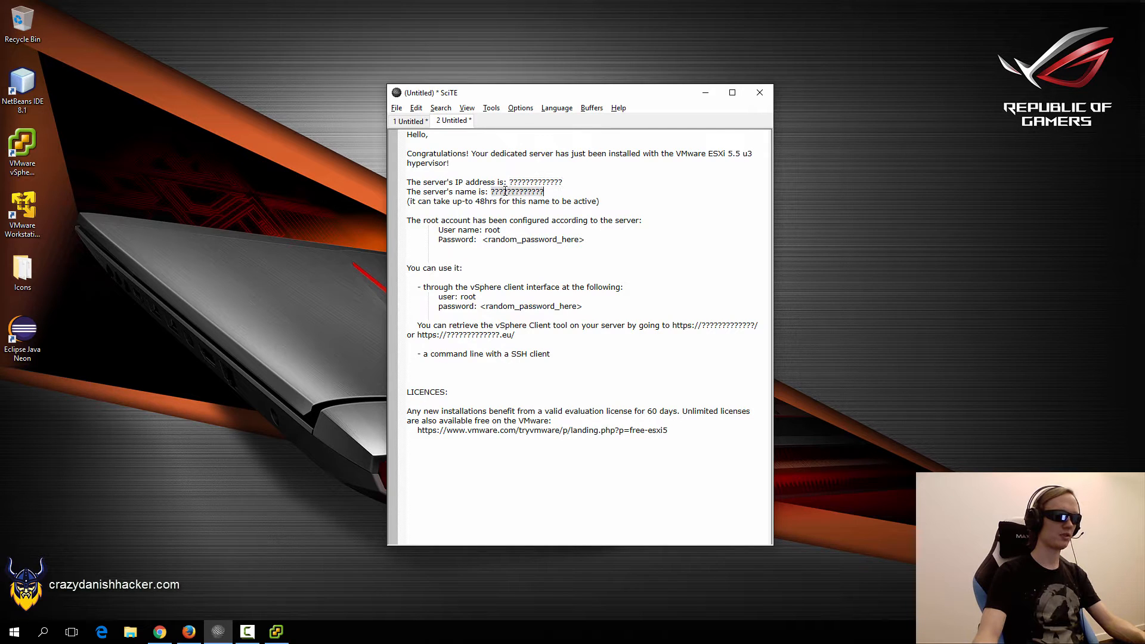
click(492, 229)
key(Down)
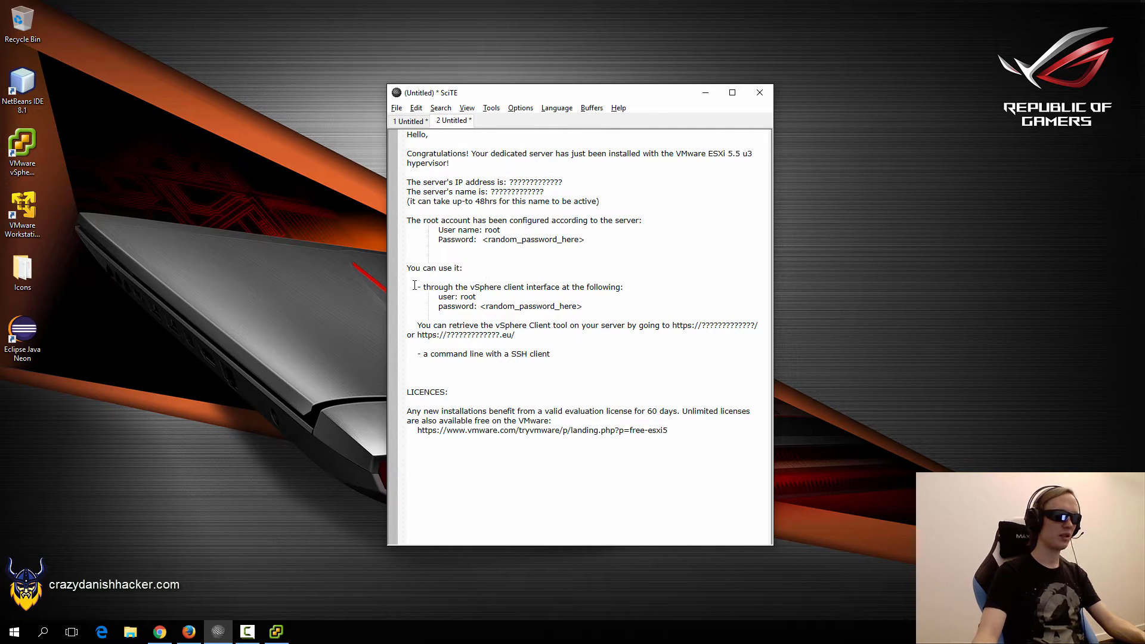
drag(414, 286, 679, 332)
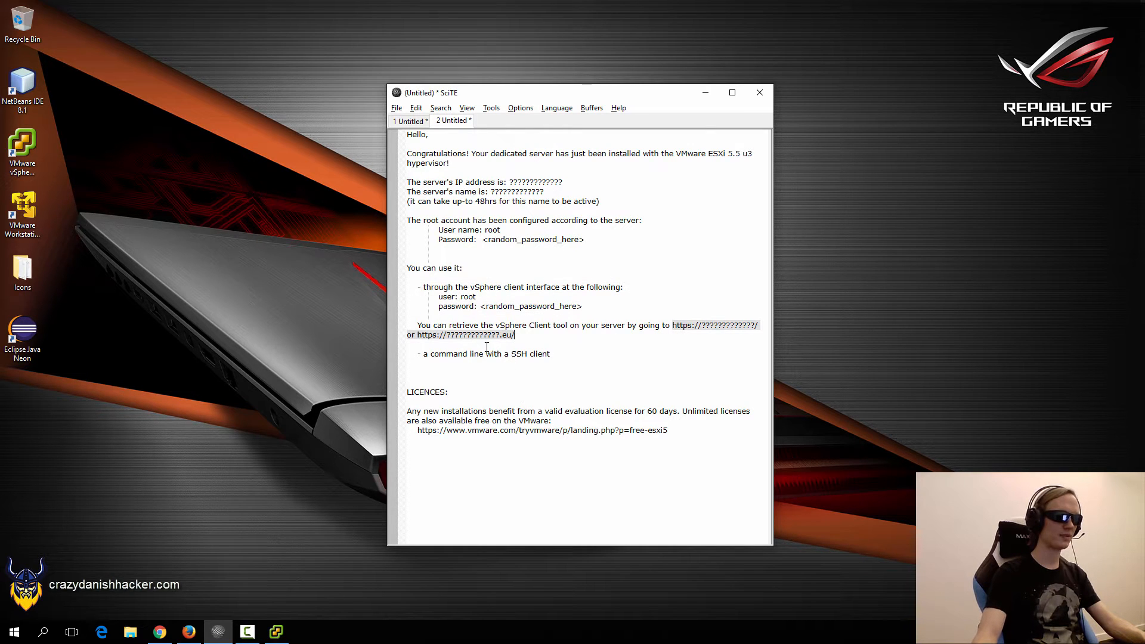
click(187, 632)
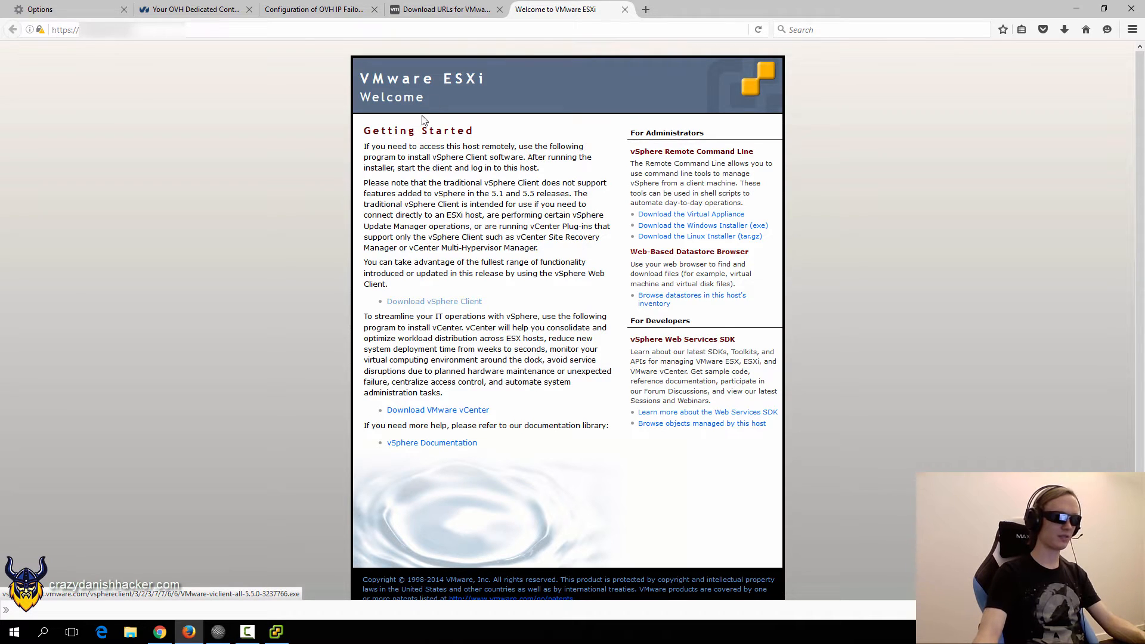
In the vSphere Client download URLs KB article, mark the vSphere Client 5.5 Update 3 row.
click(448, 13)
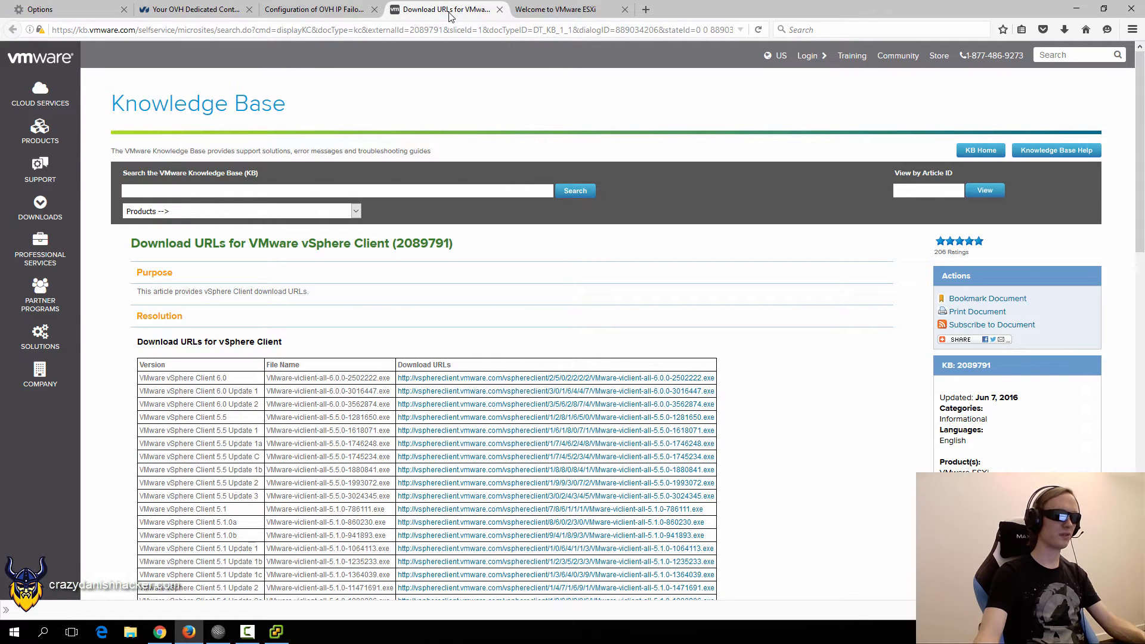
scroll(668, 285, down, 2)
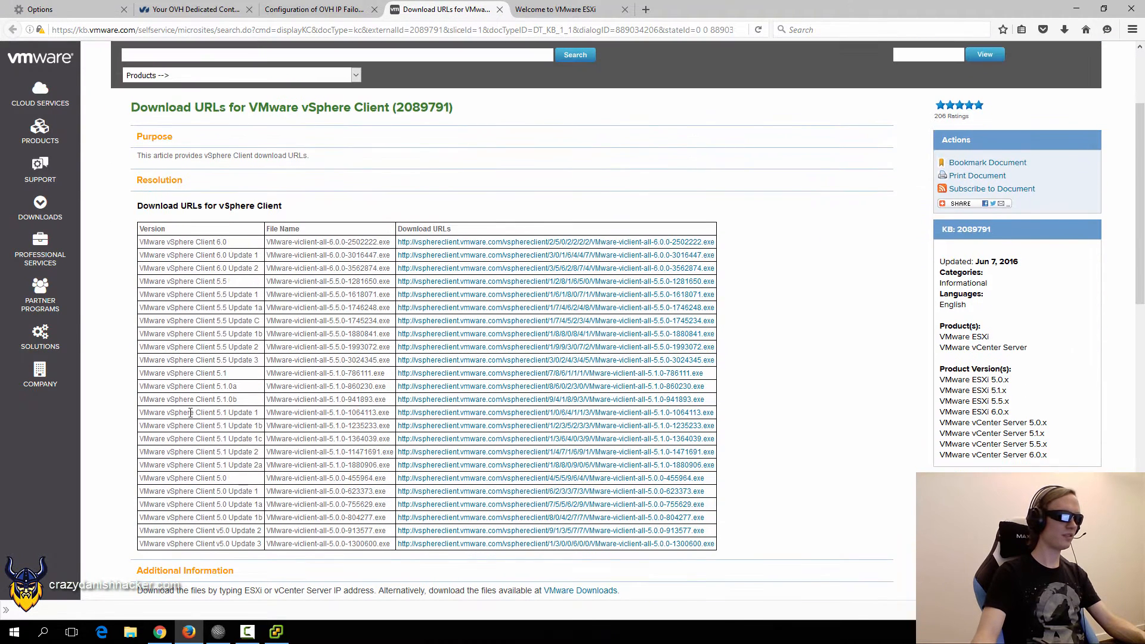
drag(141, 360, 718, 365)
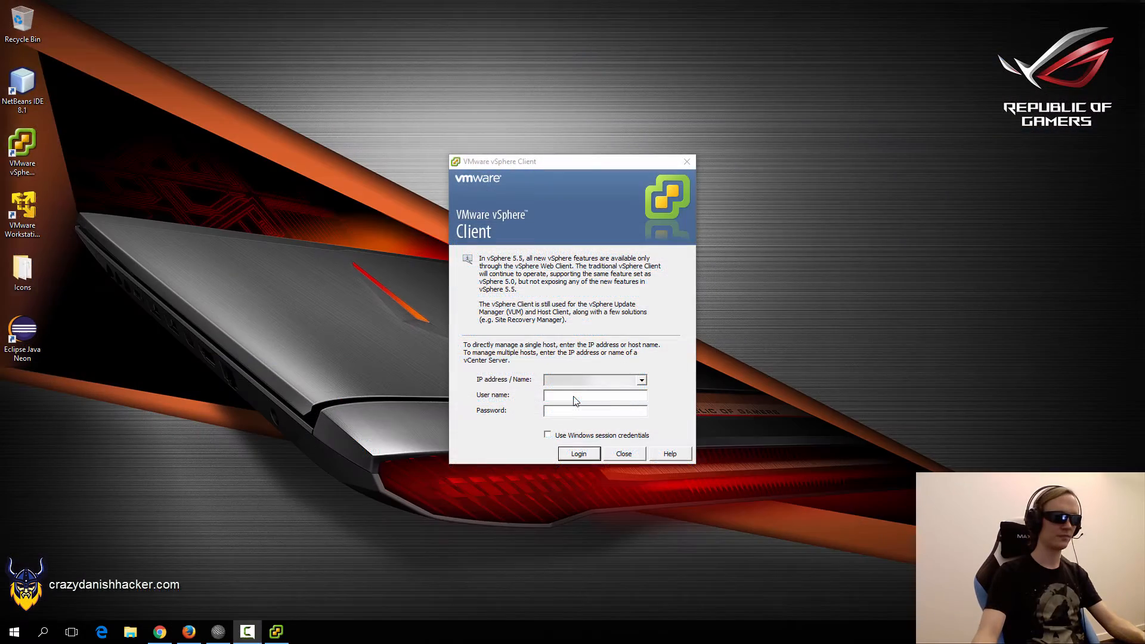
Log in to the ESXi host as root and ignore the certificate security warning.
click(574, 396)
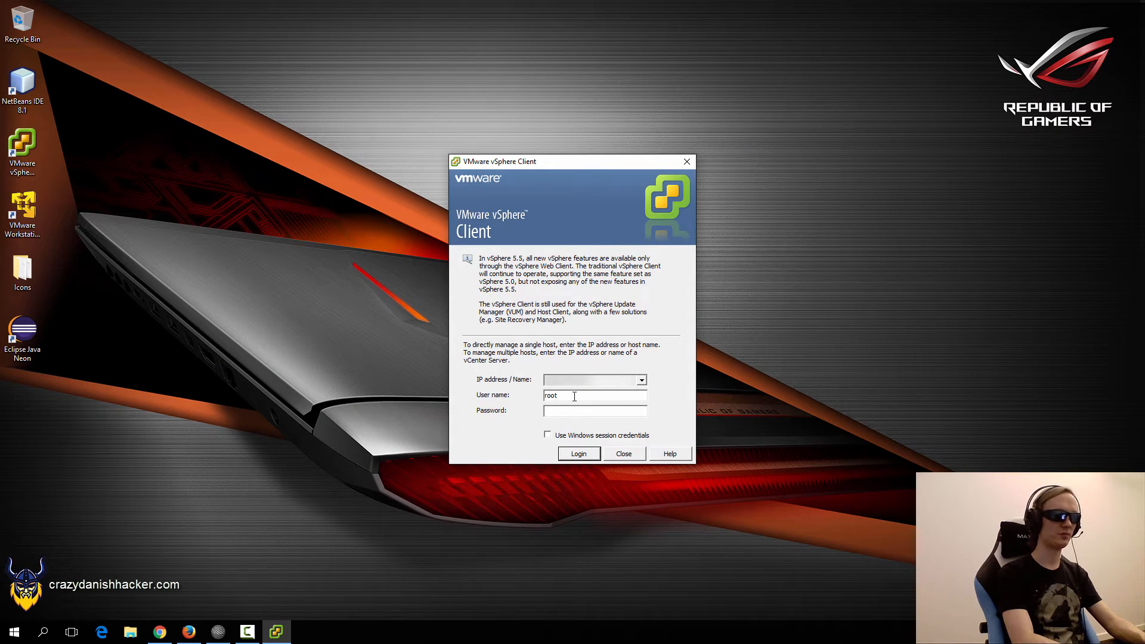
text(**********)
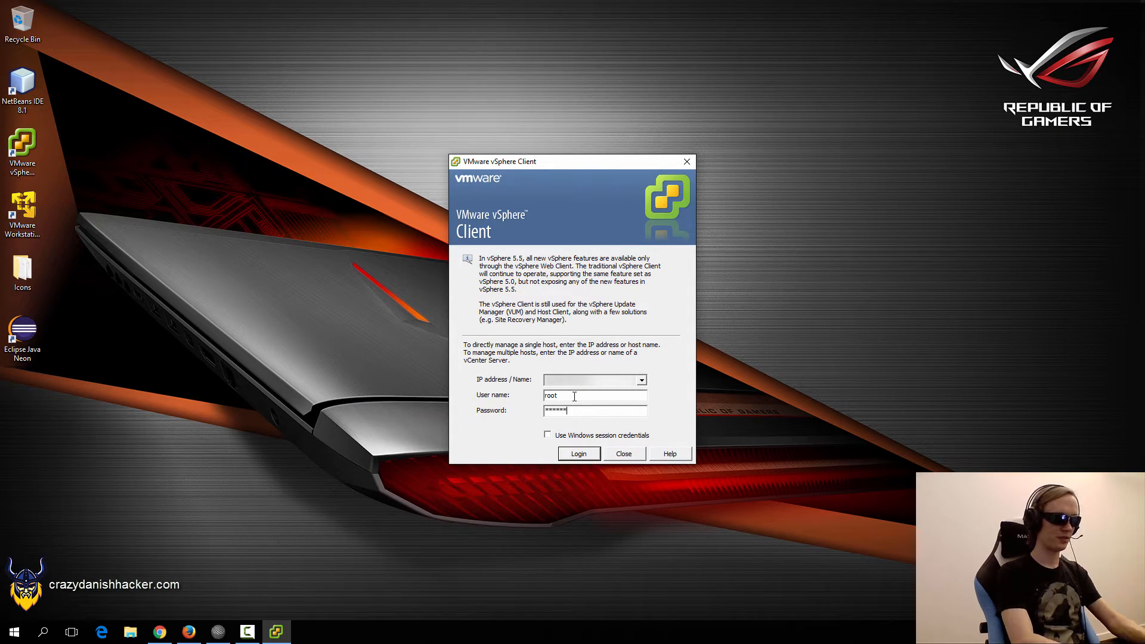
key(Return)
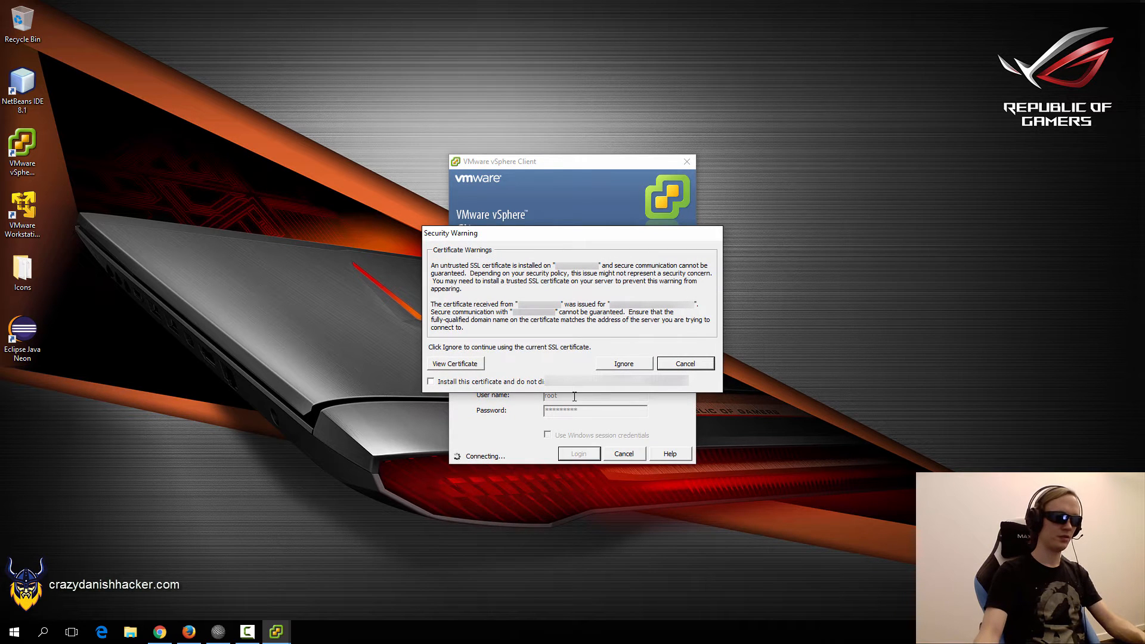
click(618, 363)
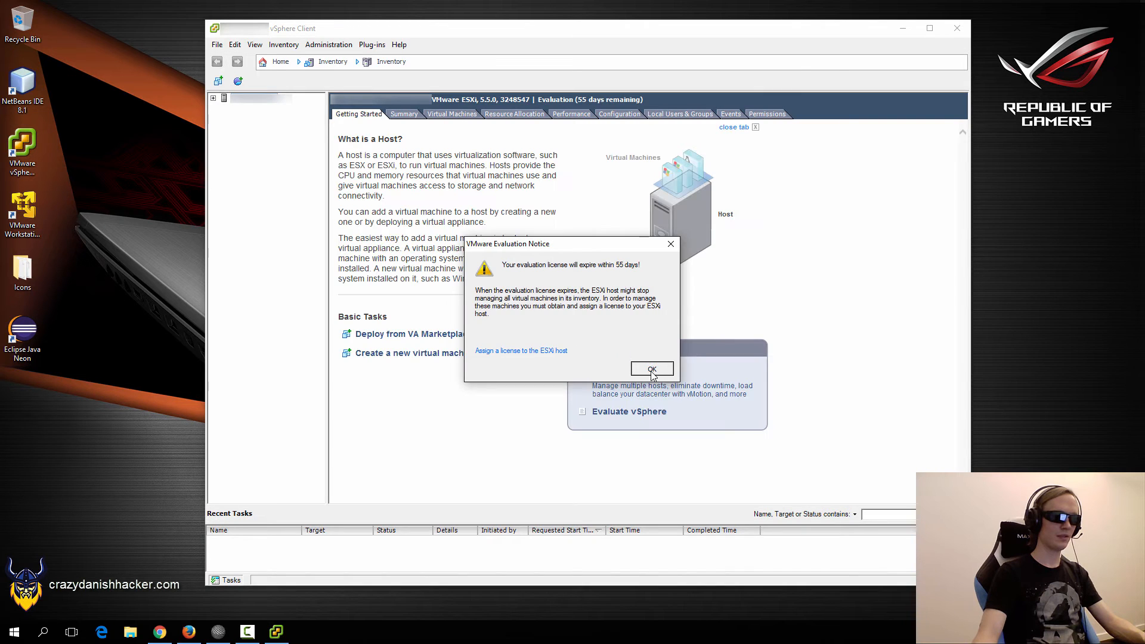
Dismiss the evaluation notice, list local users root, vpxuser and dcui, and cancel root's password change.
click(651, 370)
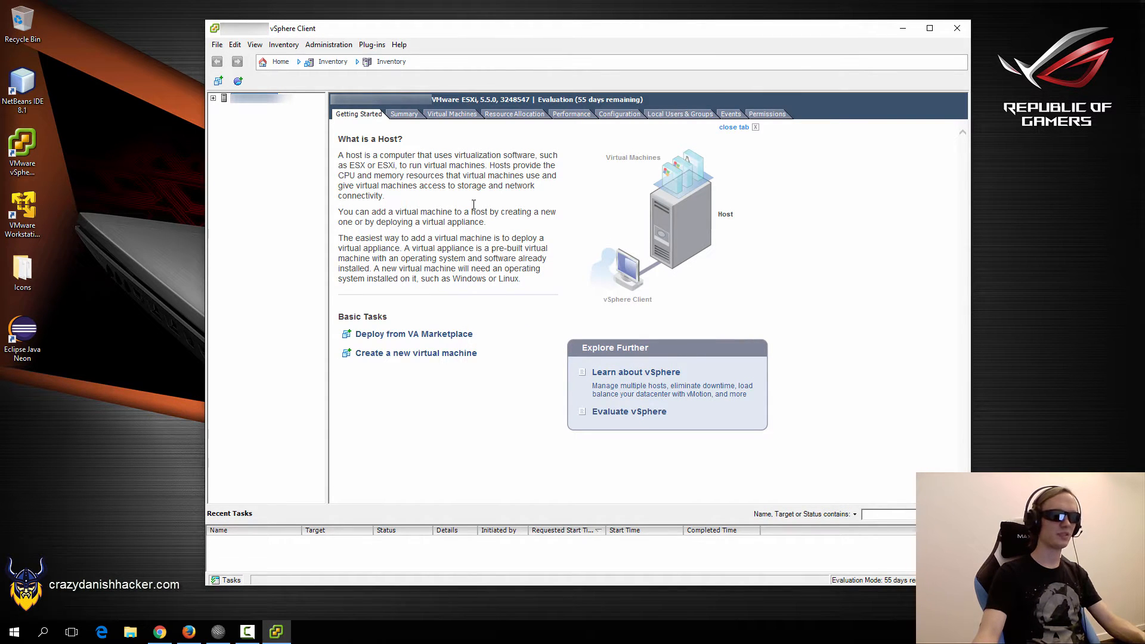
click(673, 115)
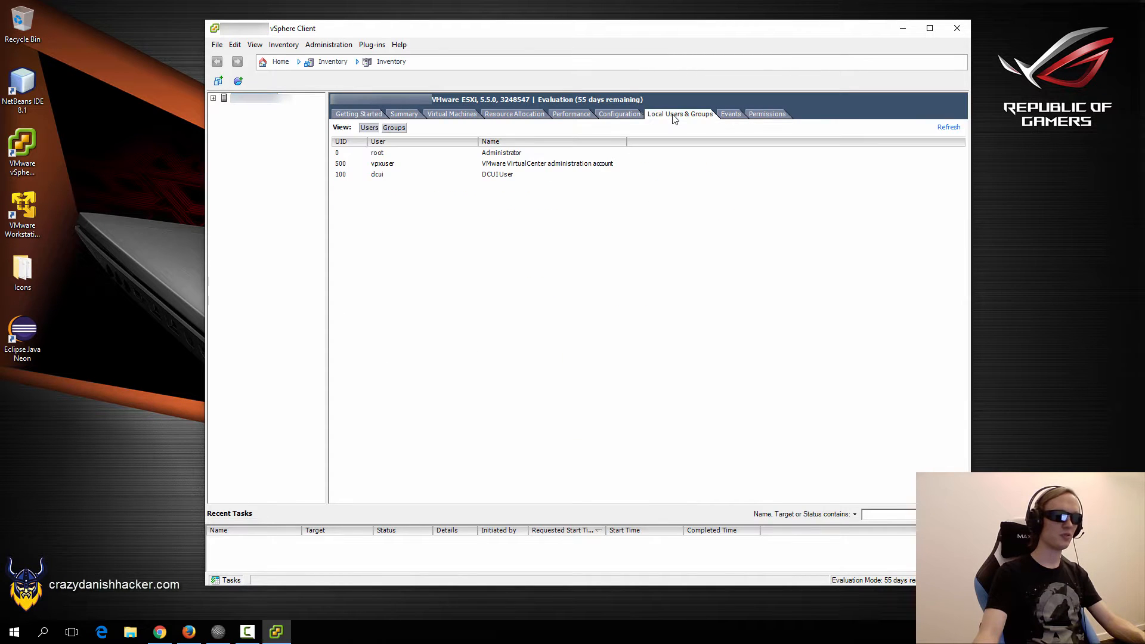
double_click(487, 154)
click(482, 235)
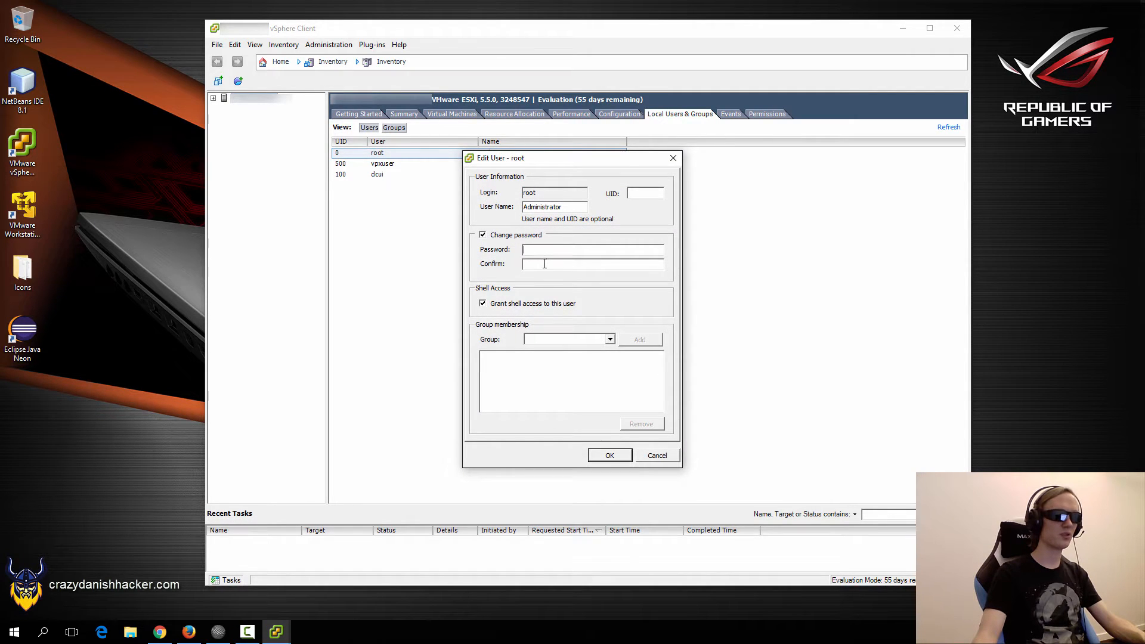
click(544, 263)
click(658, 456)
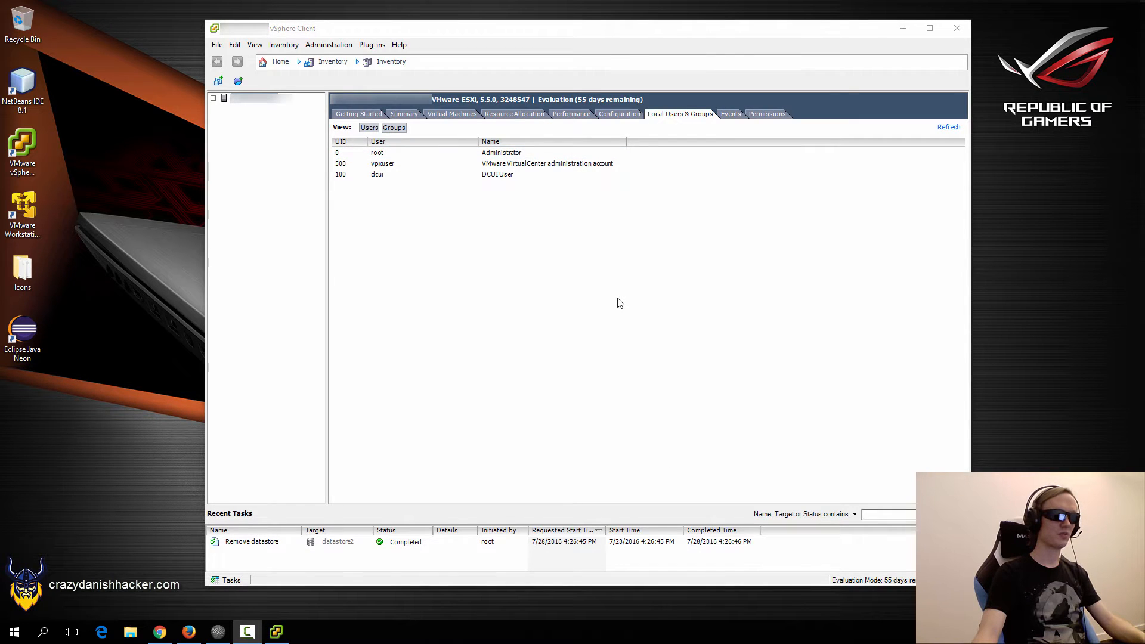
click(618, 299)
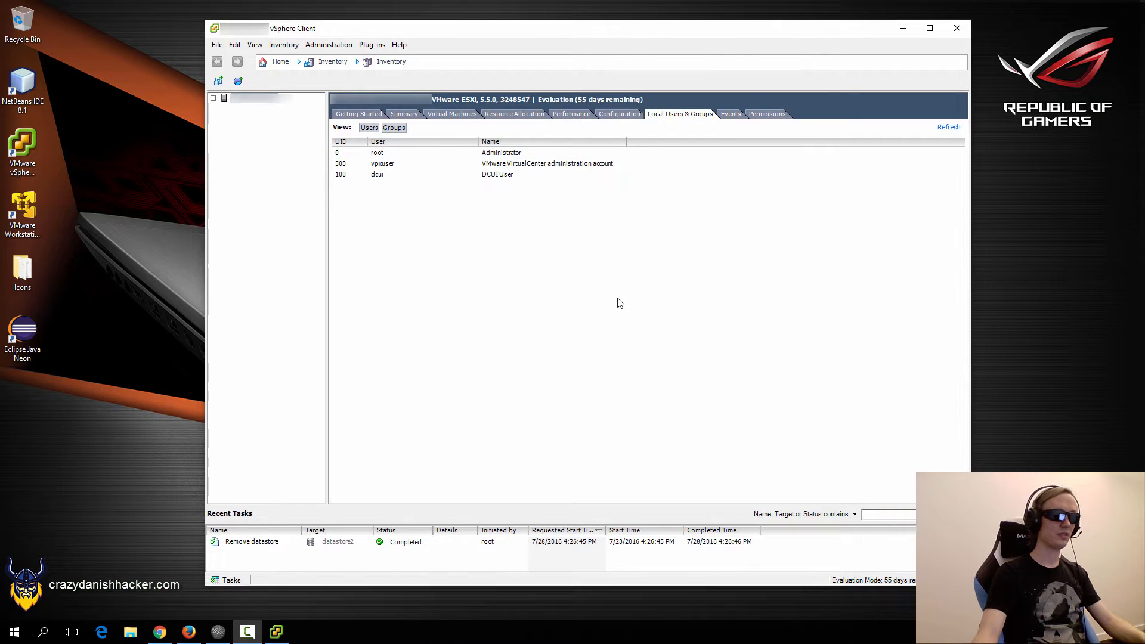
Show the host's Configuration > Storage list, inspect datastore1, and launch Add Storage.
click(624, 115)
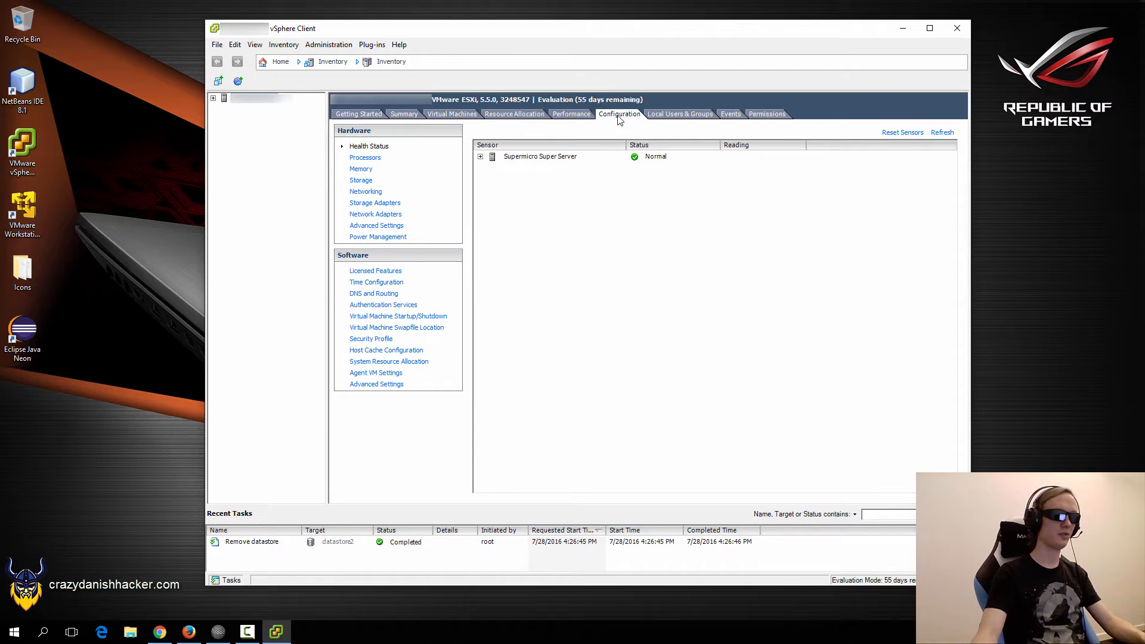
click(359, 182)
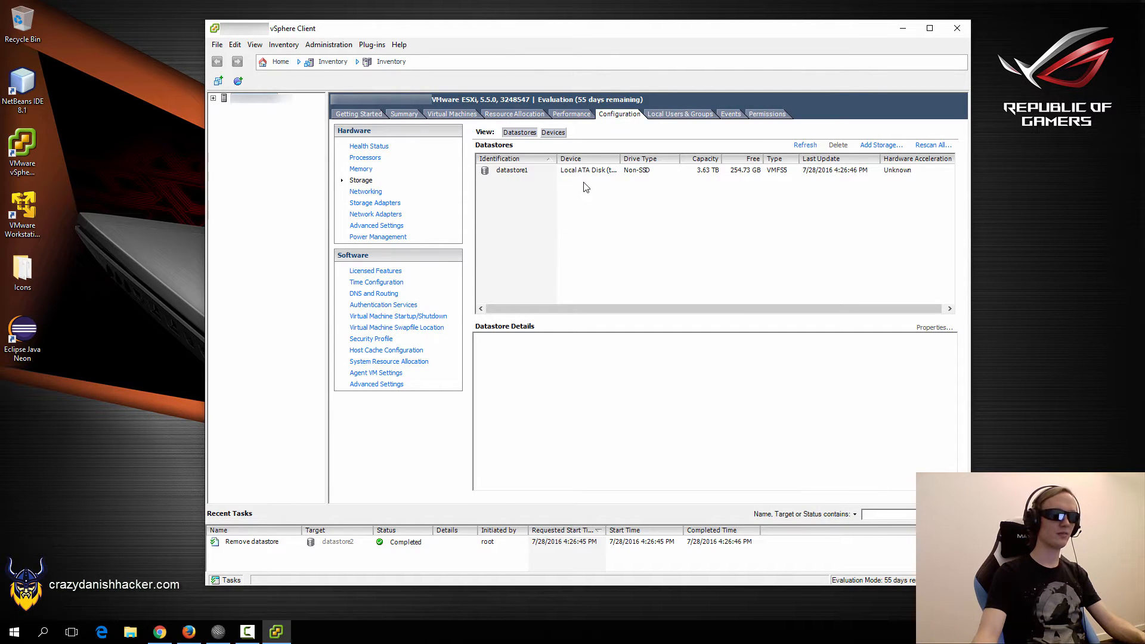
click(709, 171)
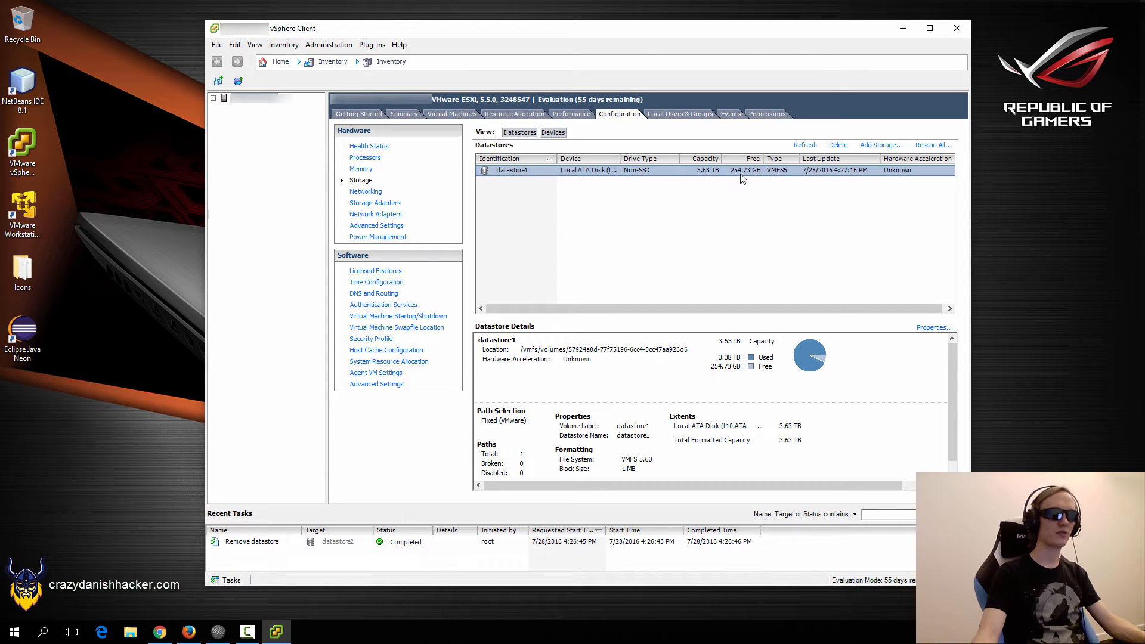
click(690, 210)
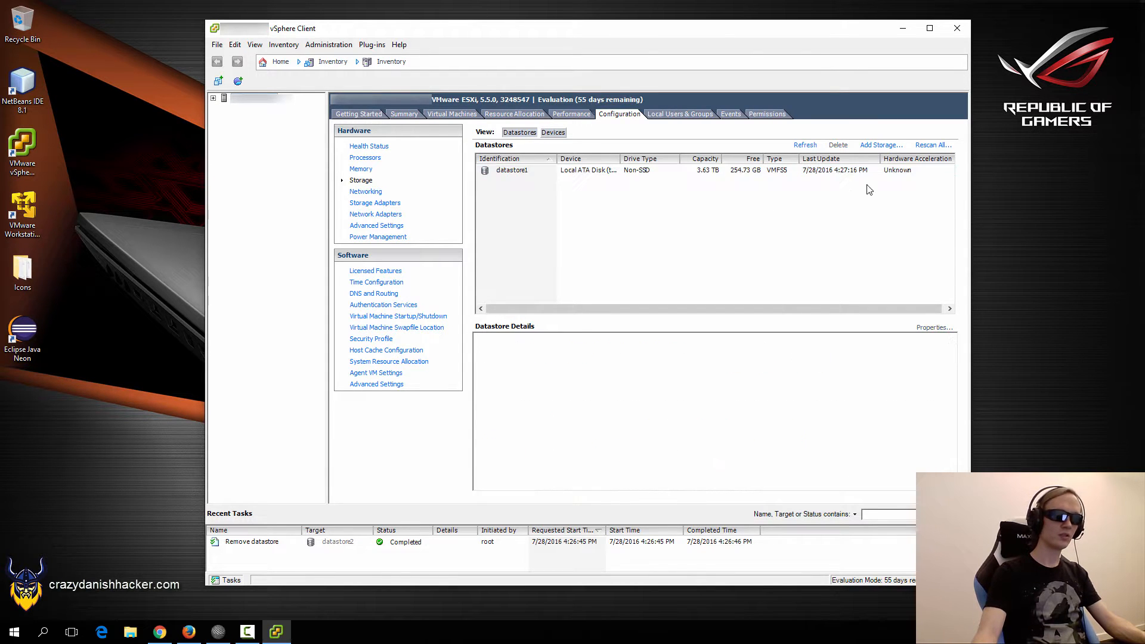
click(879, 147)
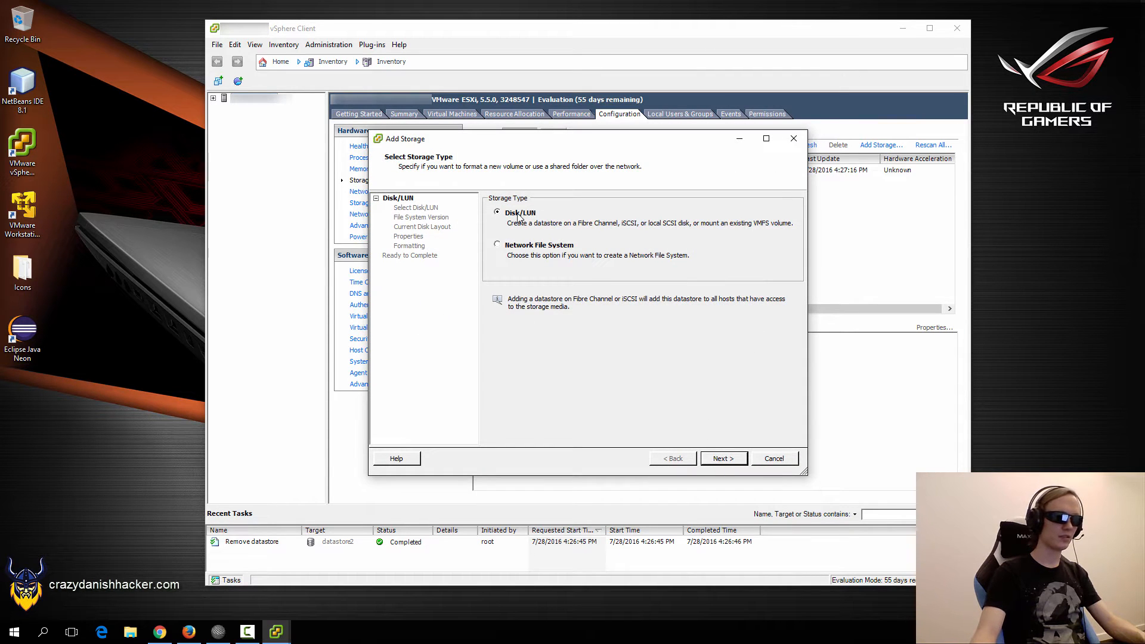
Create a VMFS-5 Disk/LUN datastore named 'datastore2' on the local ATA disk.
click(732, 460)
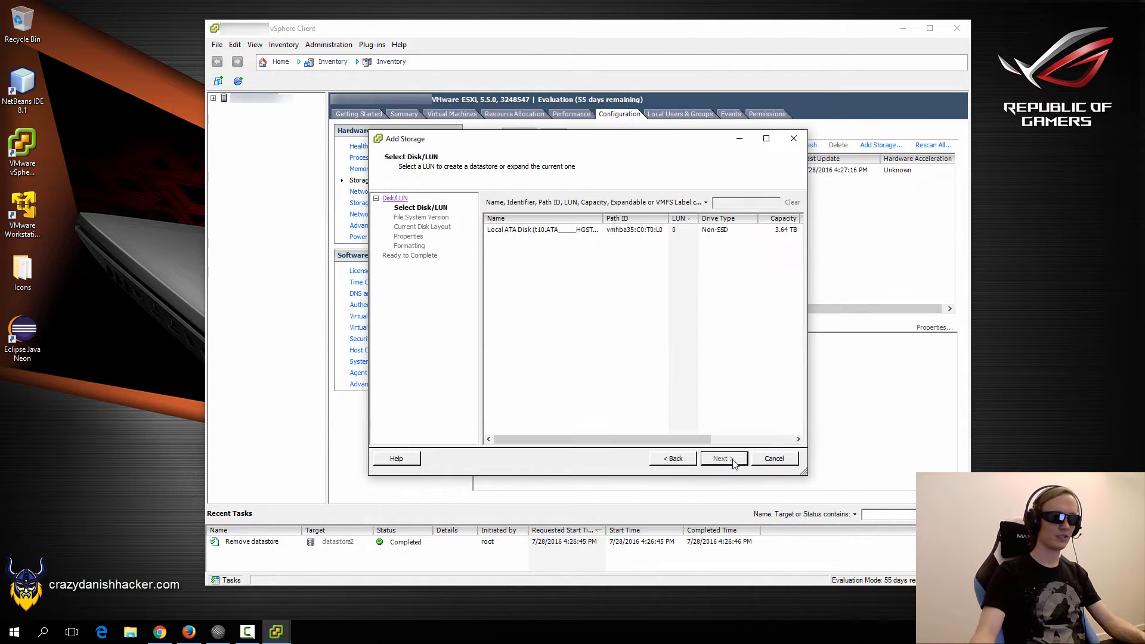
click(575, 232)
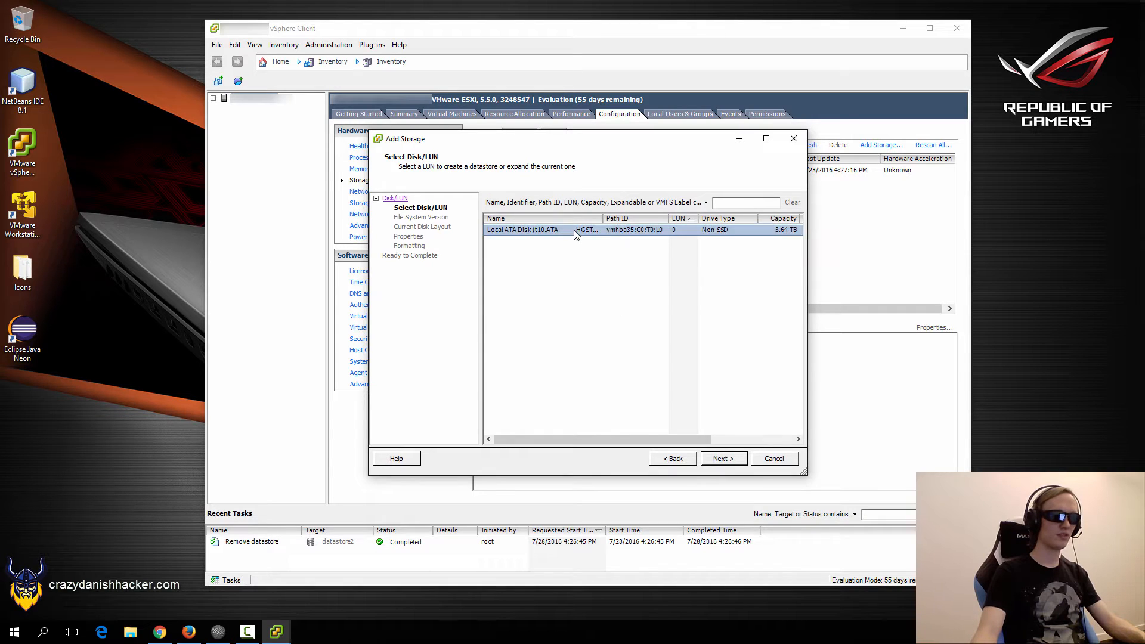
click(723, 460)
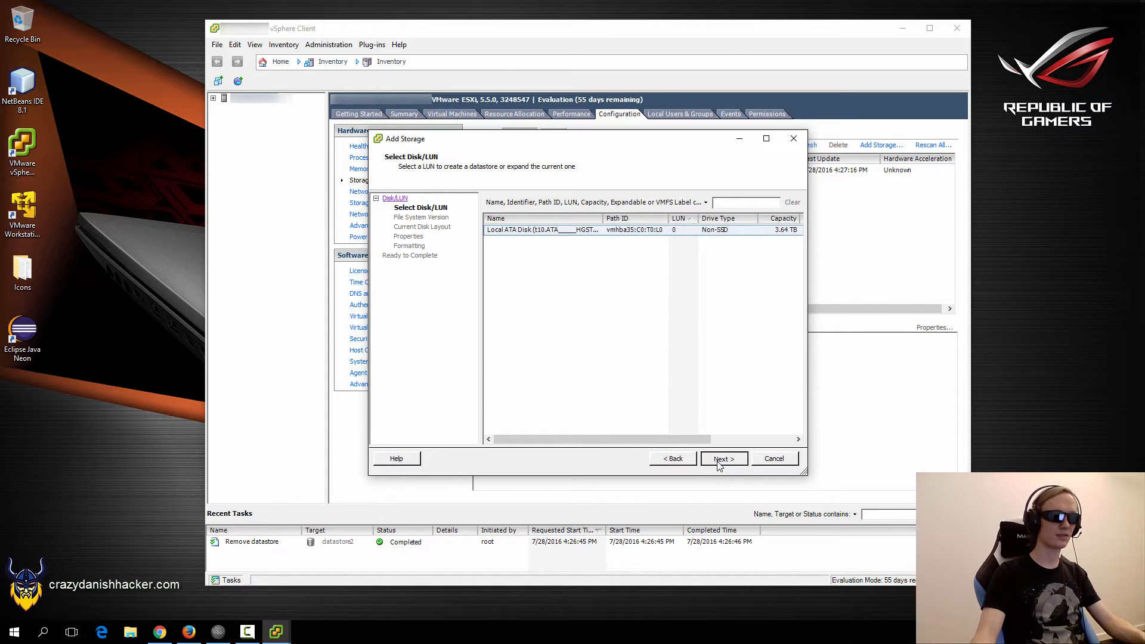
click(719, 461)
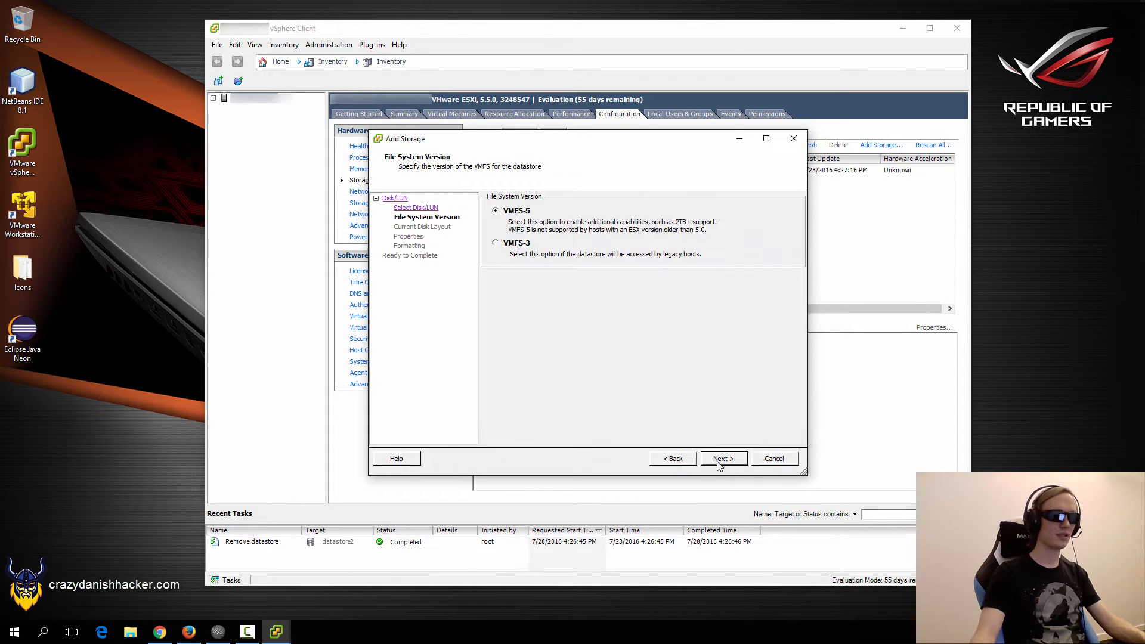
click(719, 462)
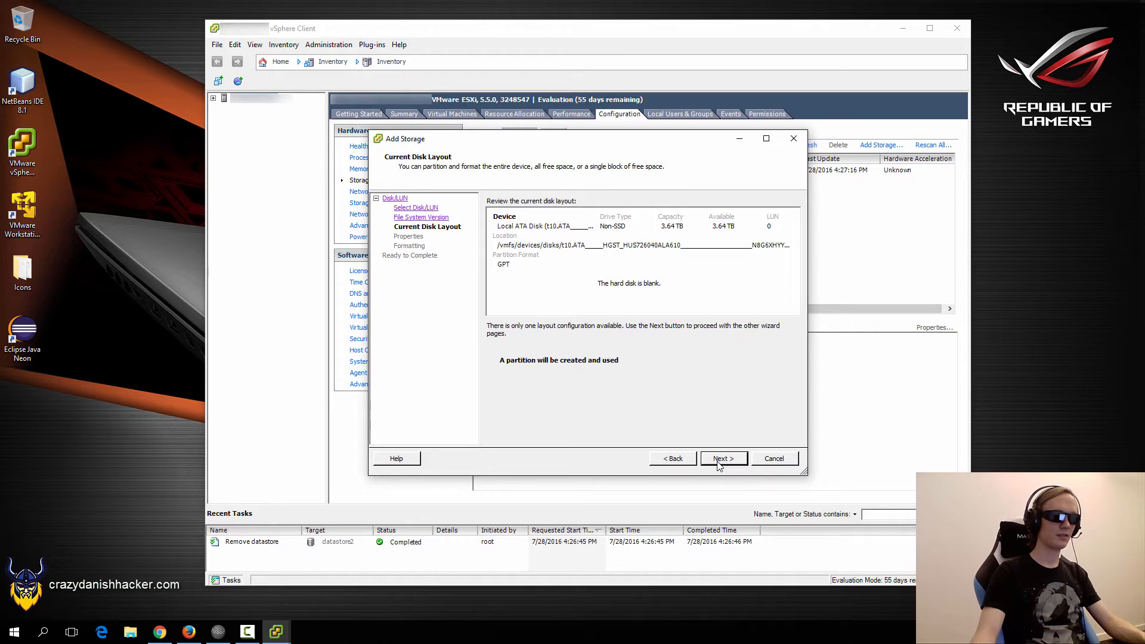
click(718, 462)
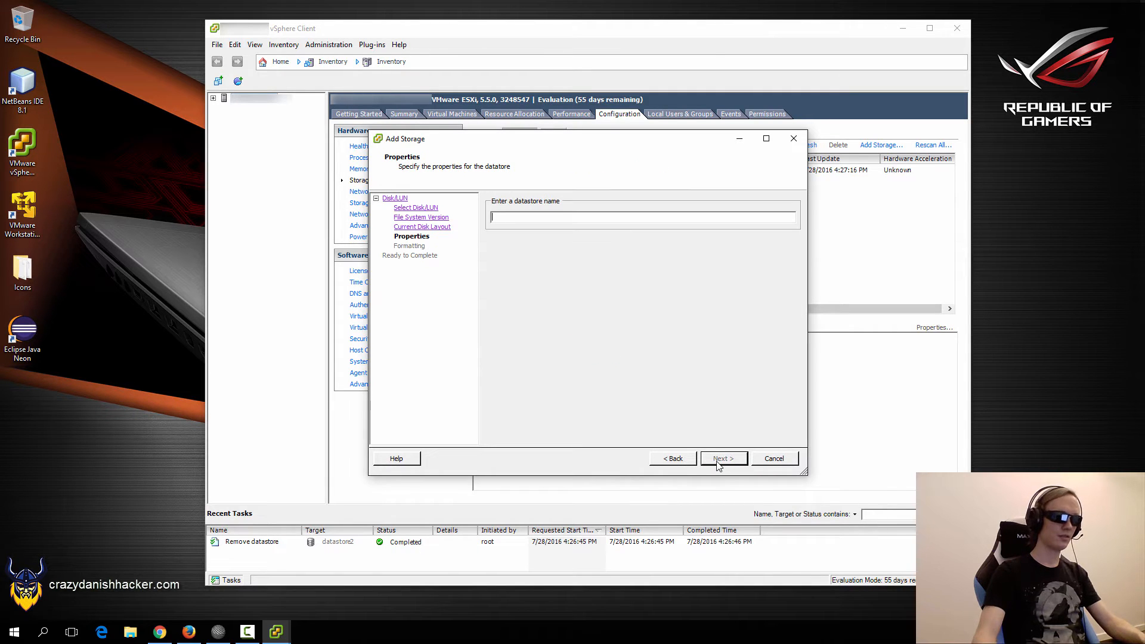
text(datastore2)
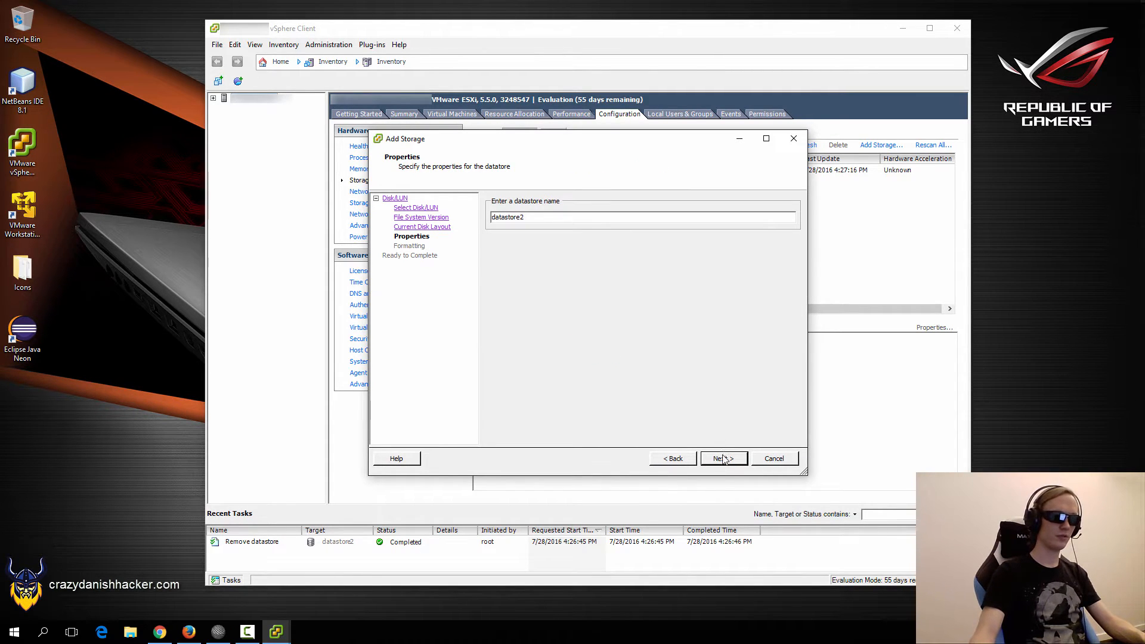
click(723, 458)
click(724, 458)
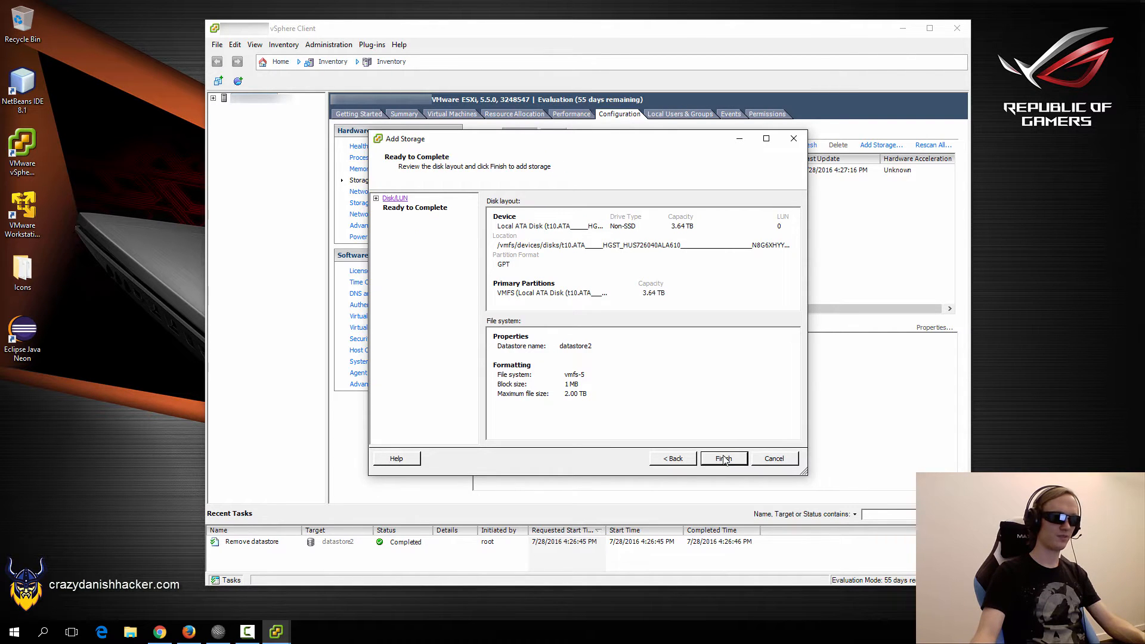
click(723, 459)
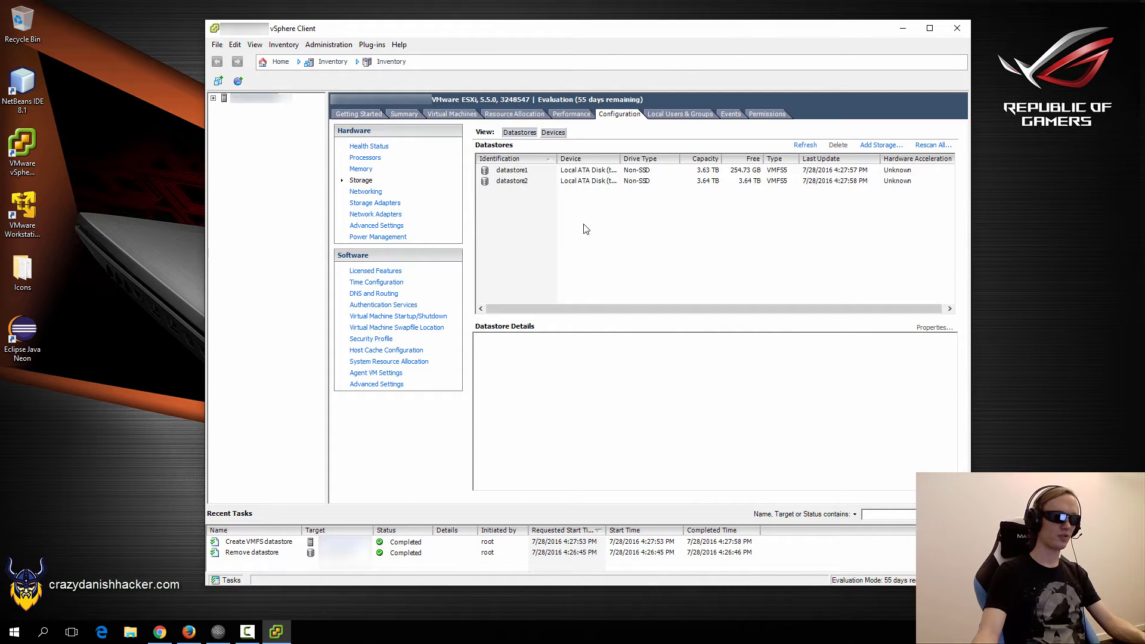
Compare datastore1 and datastore2 details, then switch to the Debian netinst page in Firefox.
click(702, 173)
click(706, 181)
click(714, 210)
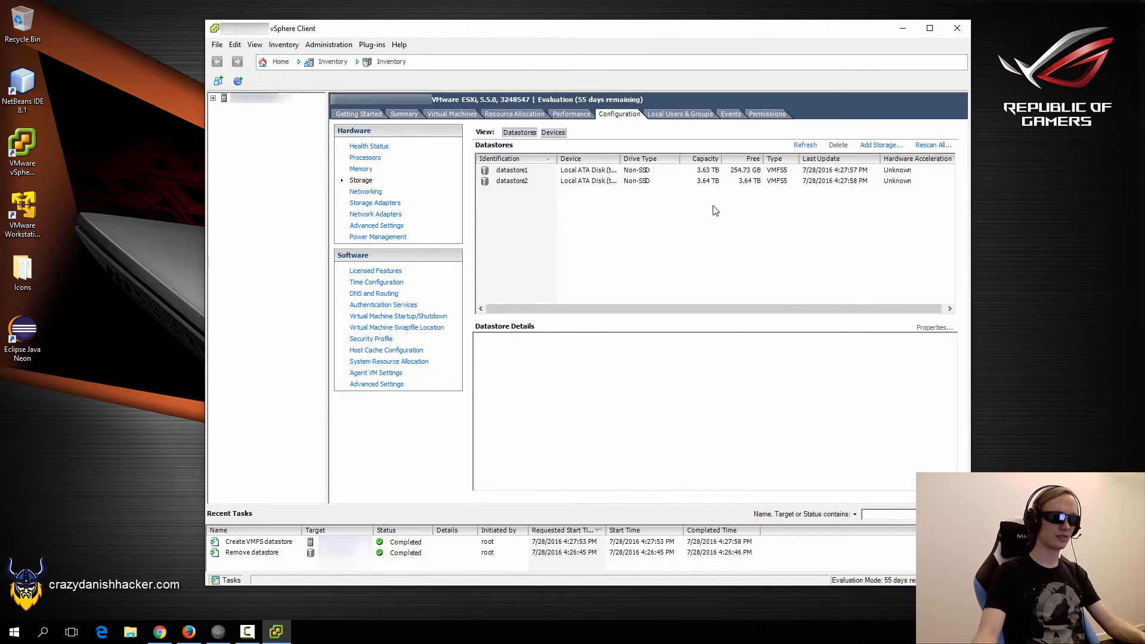
click(708, 172)
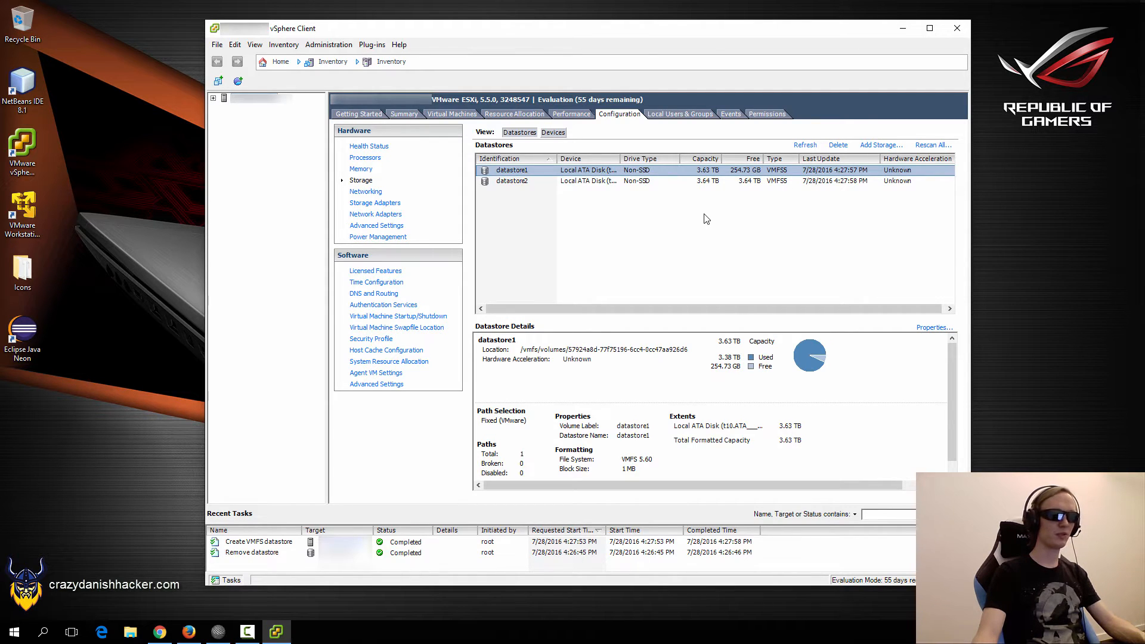
click(707, 181)
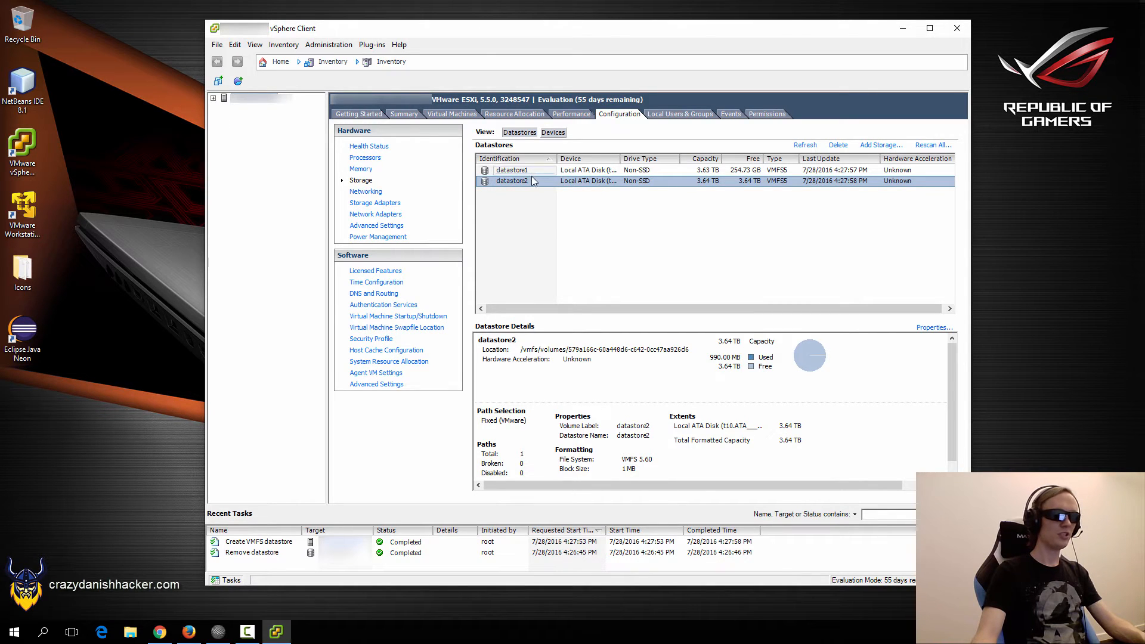
click(691, 205)
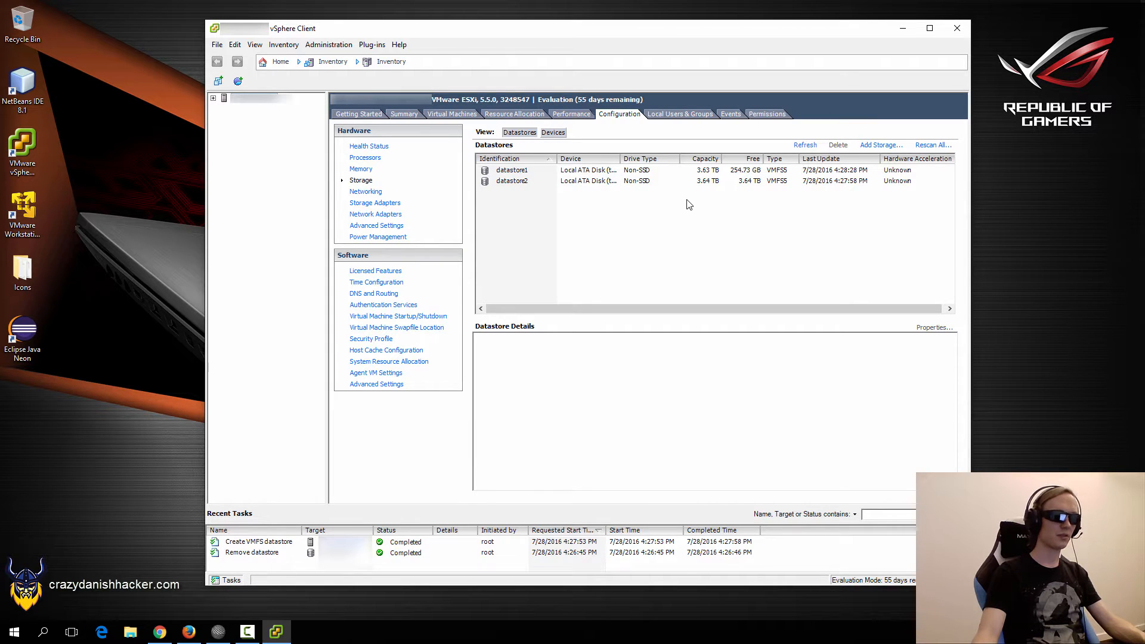
click(653, 240)
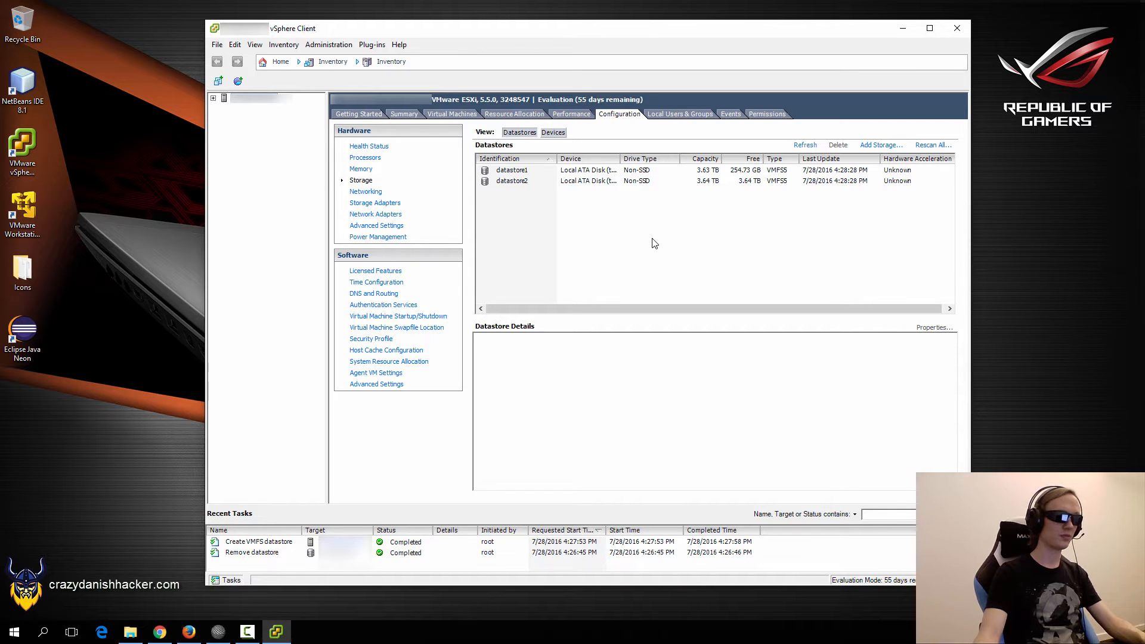
click(188, 633)
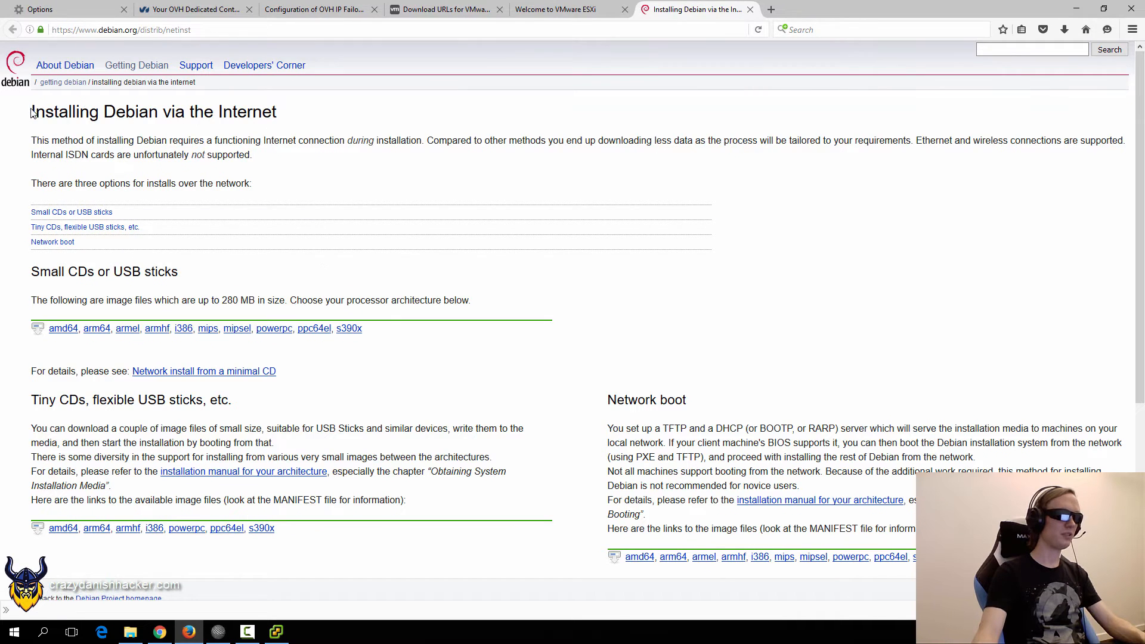
Read the 'Installing Debian via the Internet' page and minimize Firefox back to vSphere Client.
drag(31, 112, 299, 115)
click(299, 115)
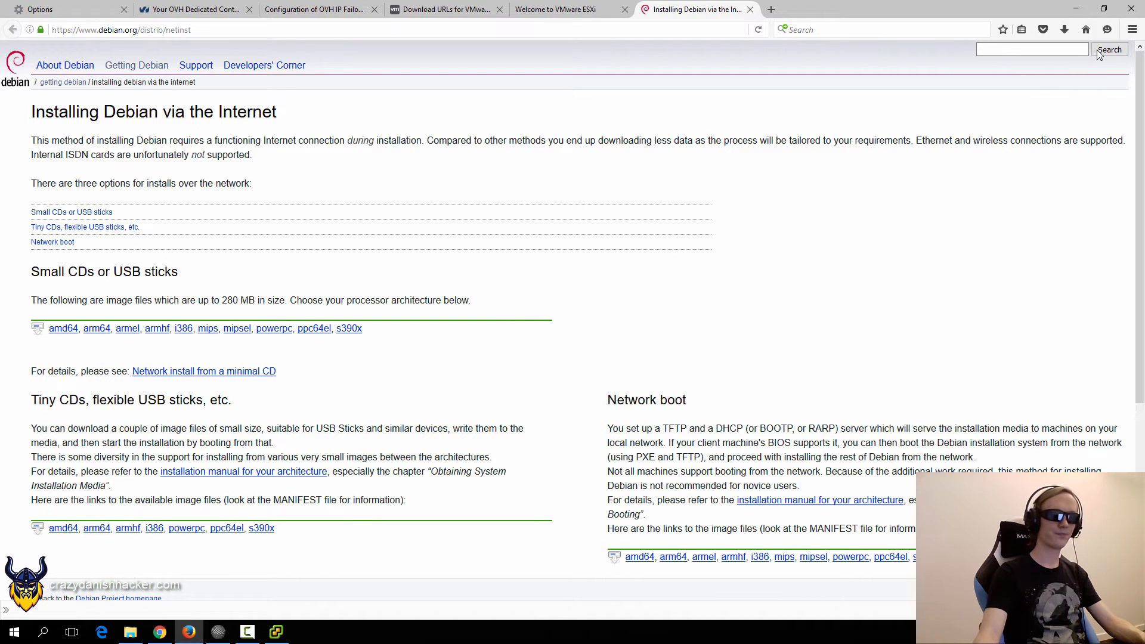
click(1076, 9)
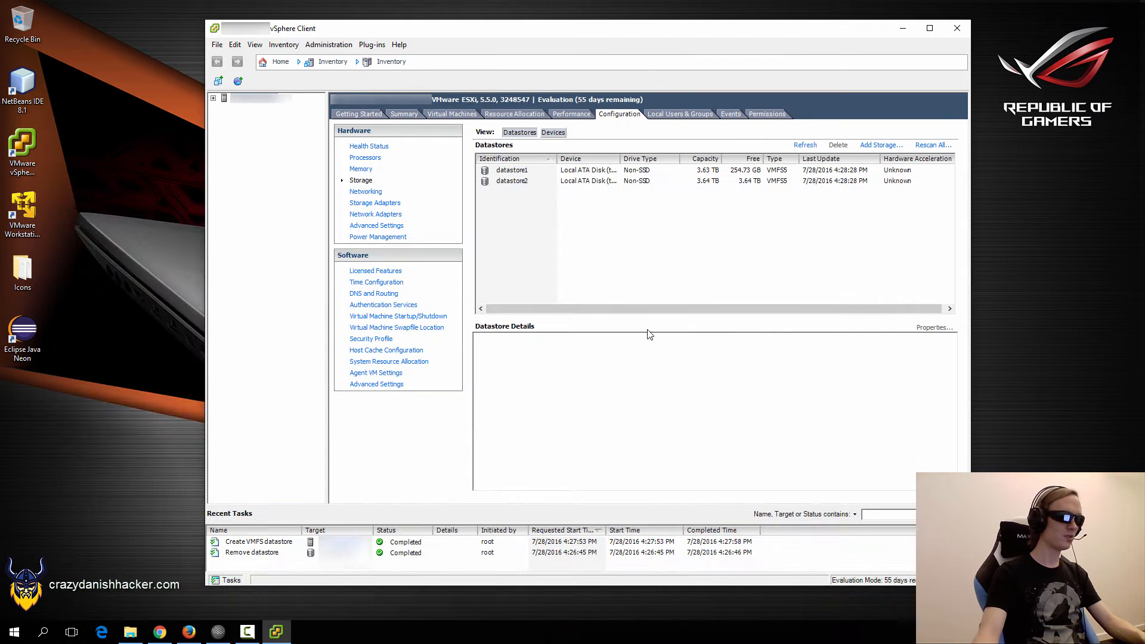
Browse datastore2 and create and open a new folder named 'ISO'.
click(130, 631)
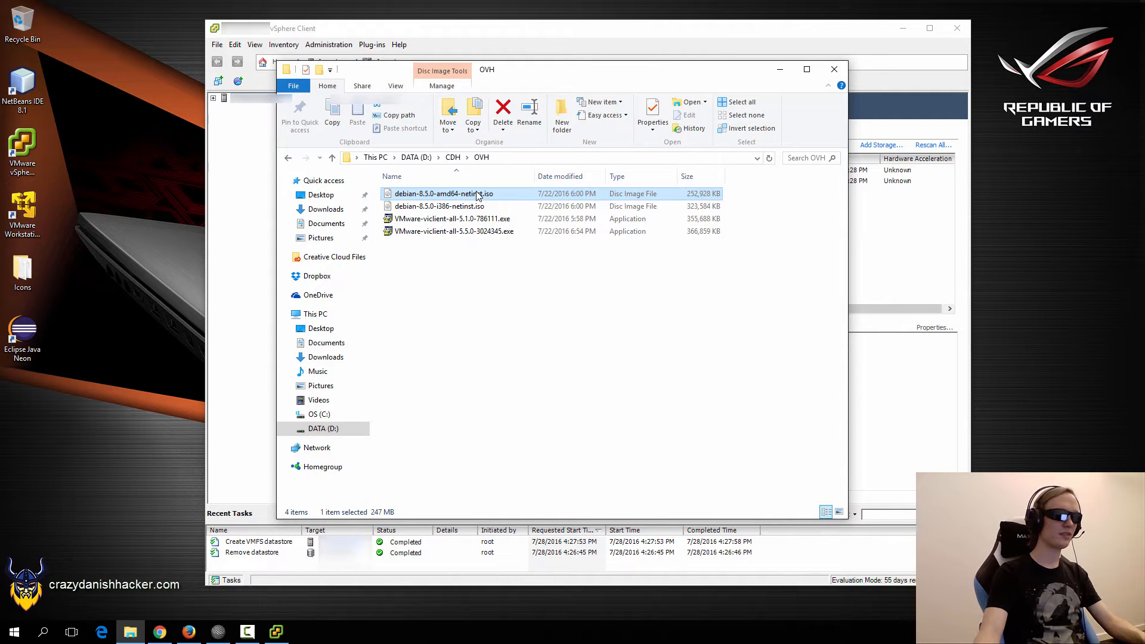
click(242, 183)
right_click(533, 182)
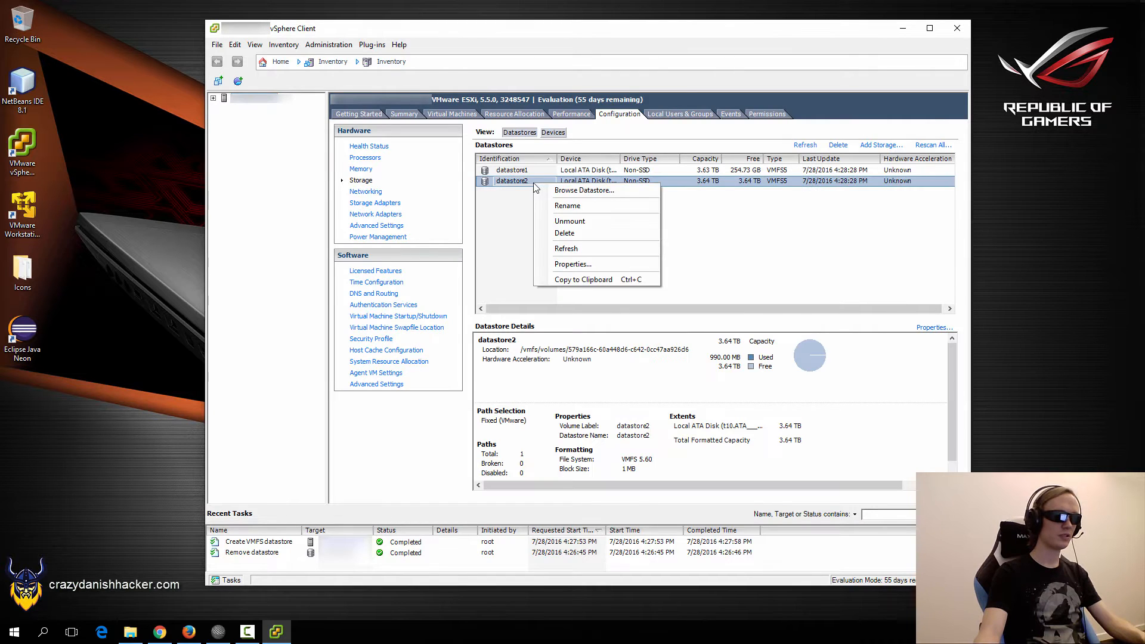
click(561, 192)
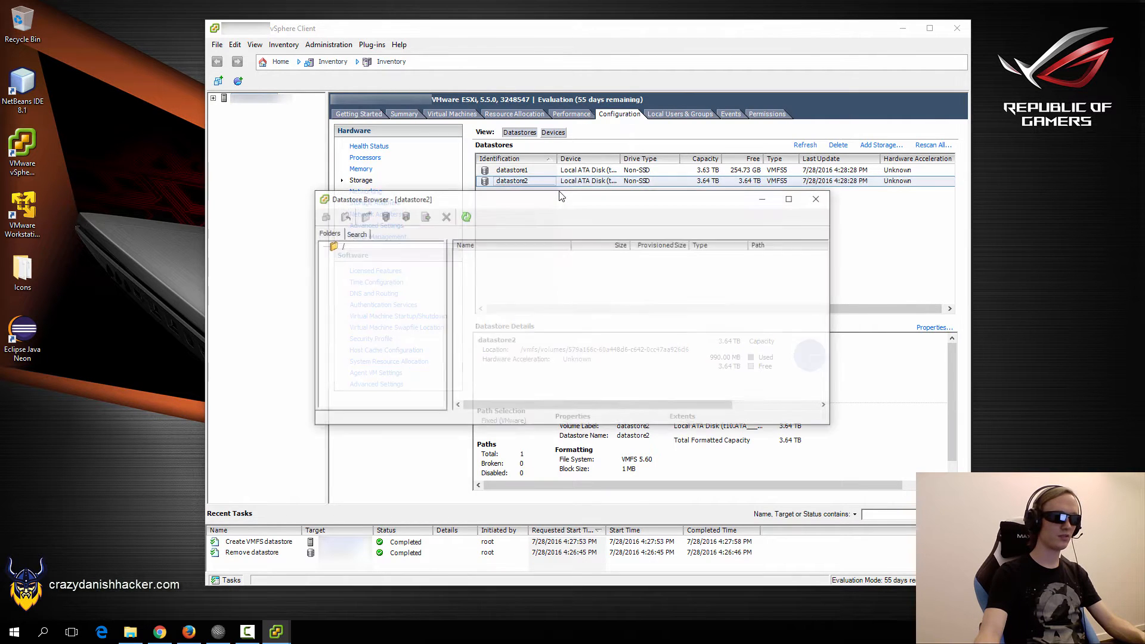
click(364, 216)
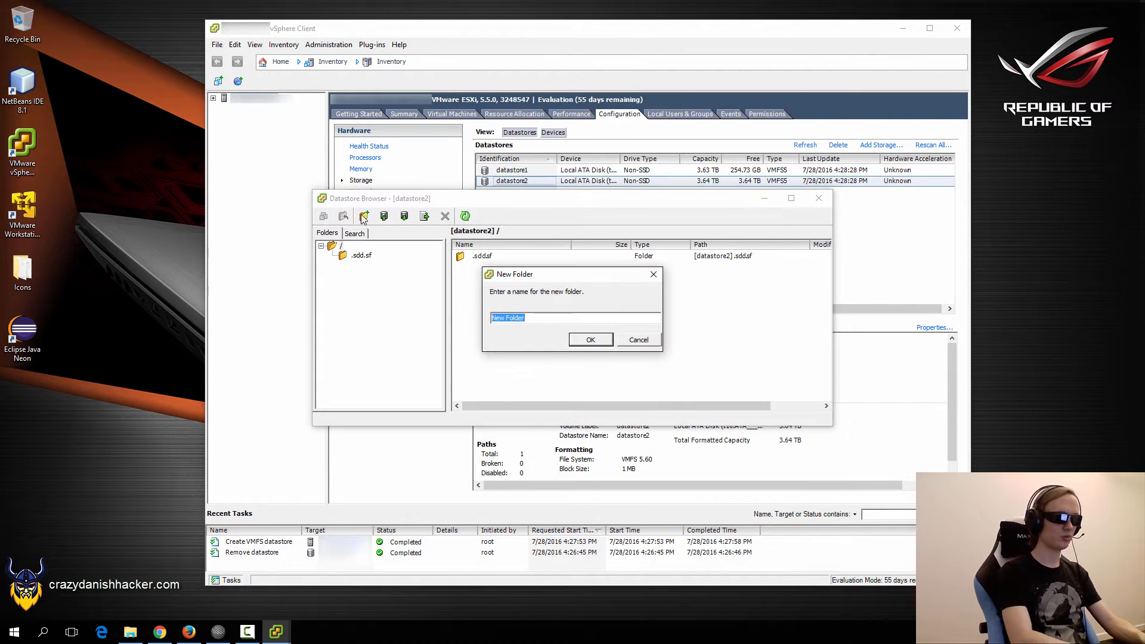
text(ISO)
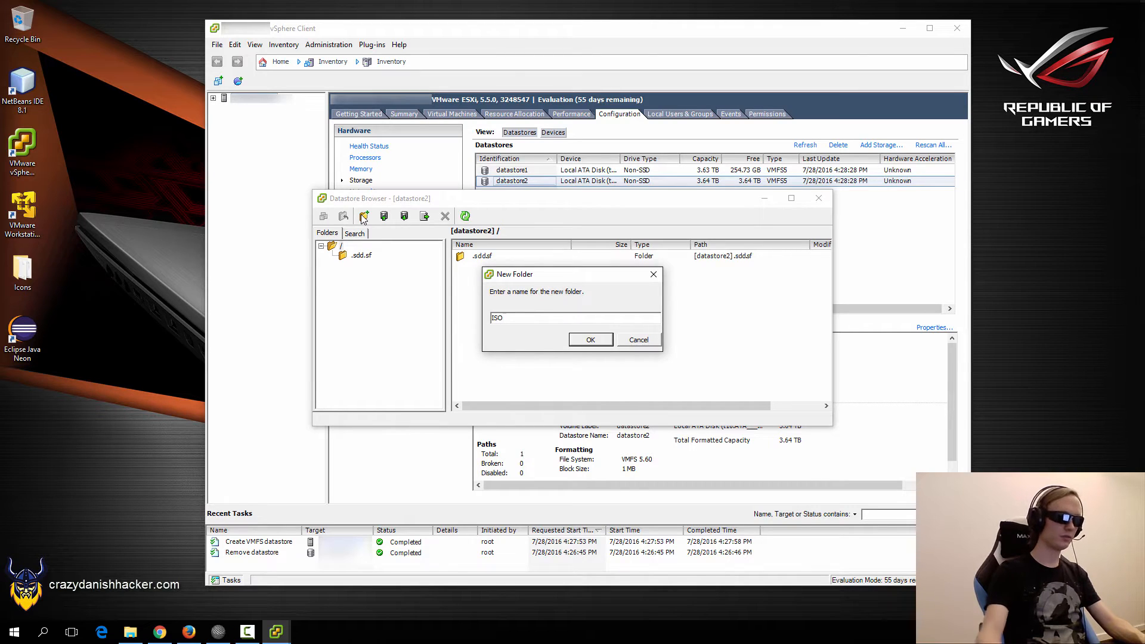
click(584, 343)
click(356, 266)
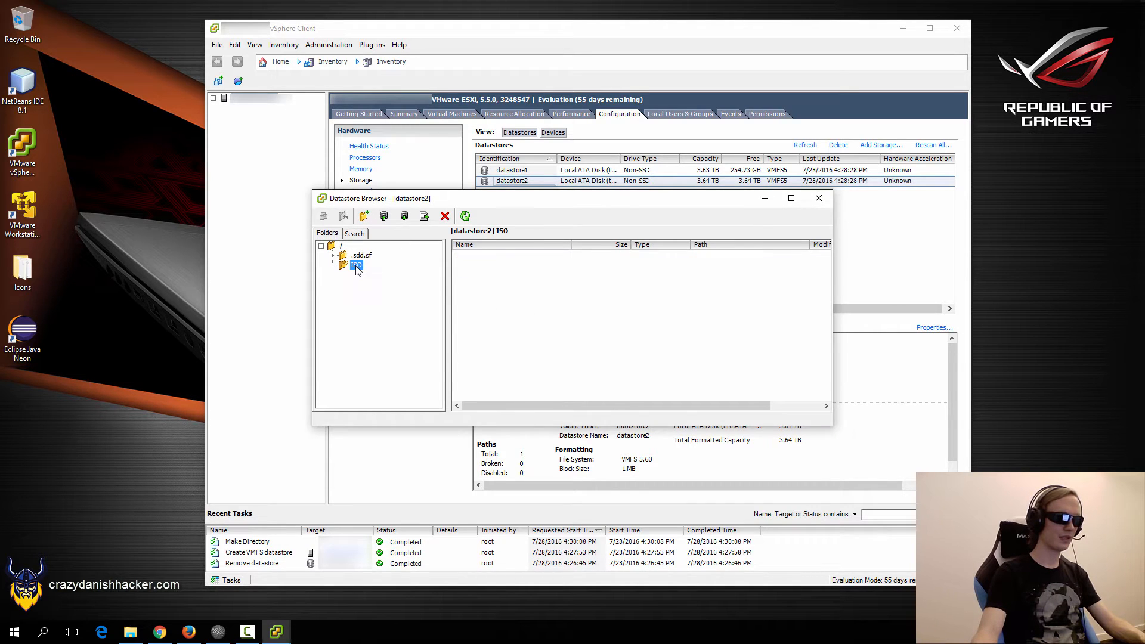
Upload debian-8.5.0-amd64-netinst.iso into the ISO folder, confirm its 252,928 KB size, and close the browser.
click(385, 217)
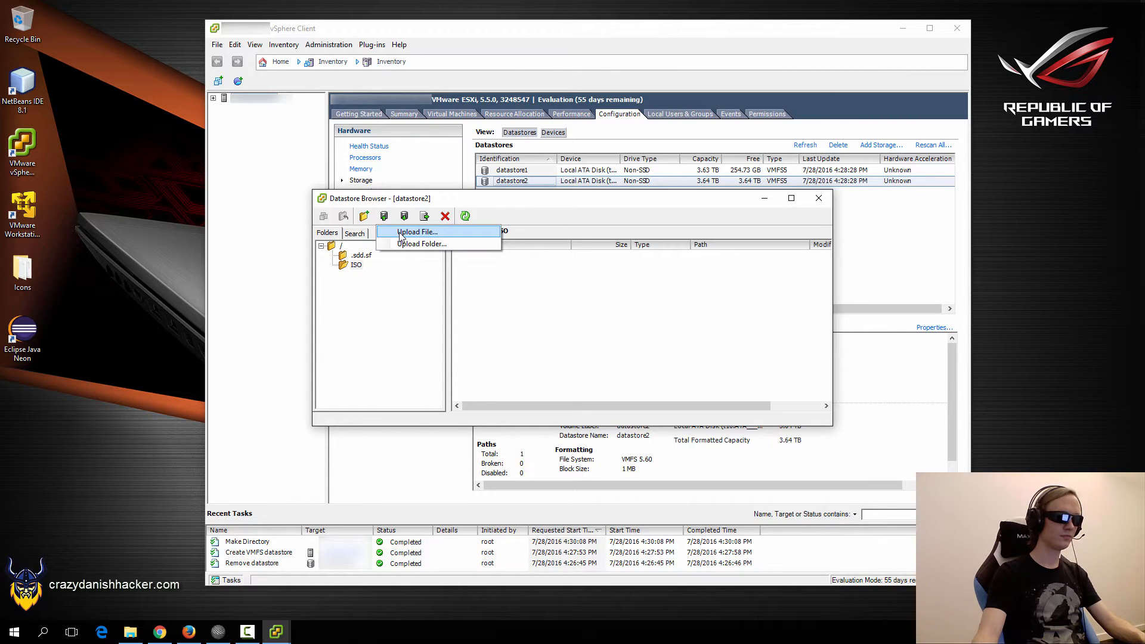
click(400, 234)
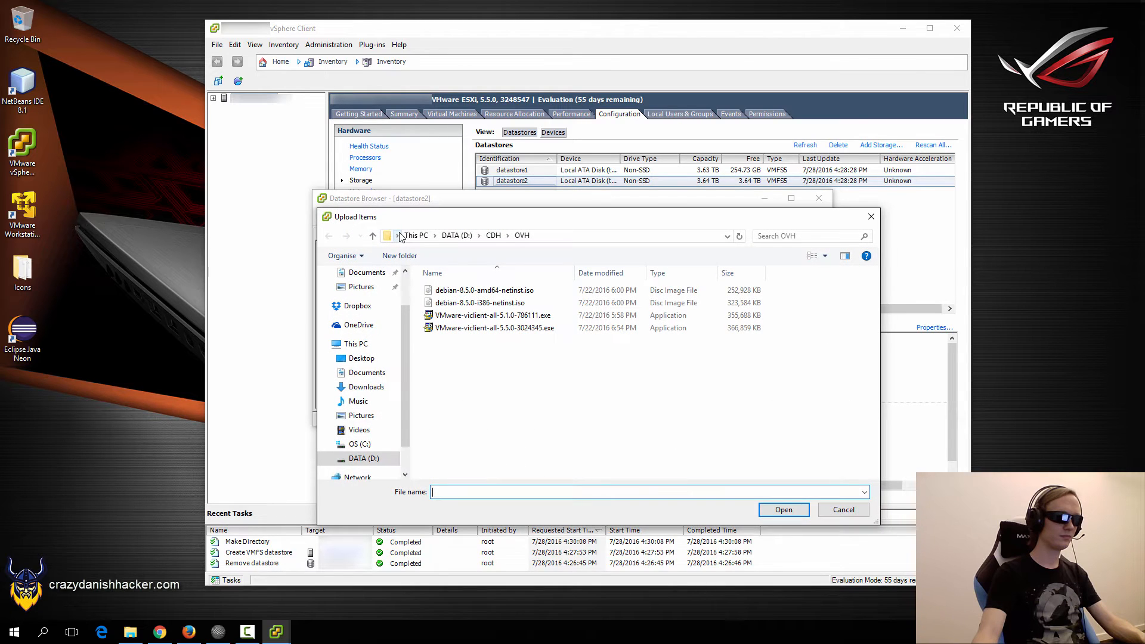
click(483, 292)
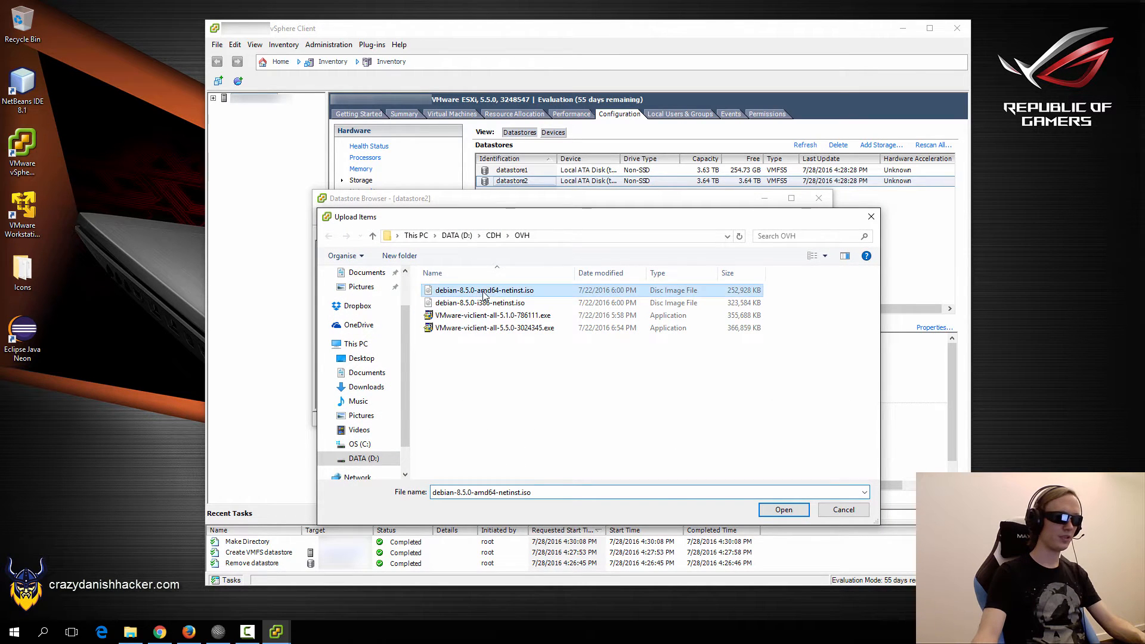
click(785, 510)
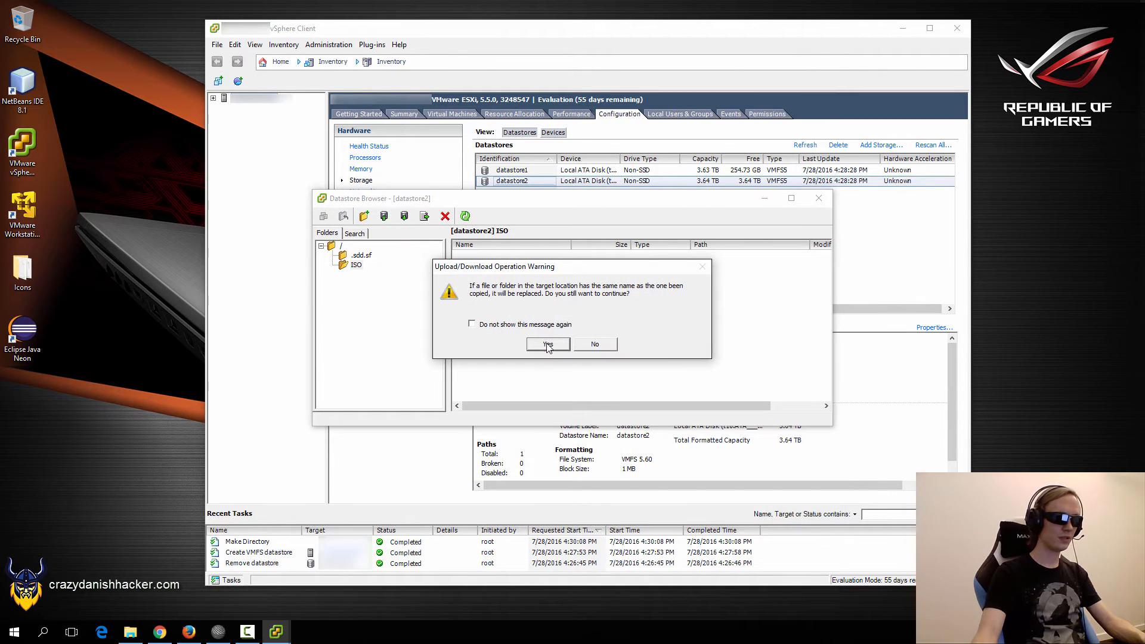
click(548, 346)
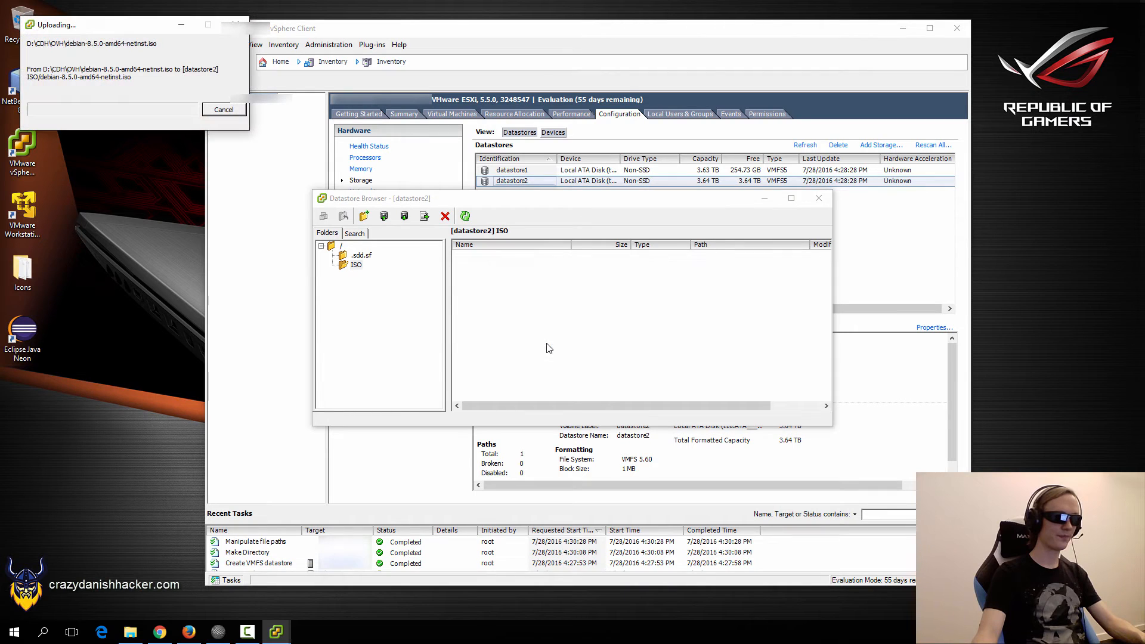
drag(93, 27, 575, 277)
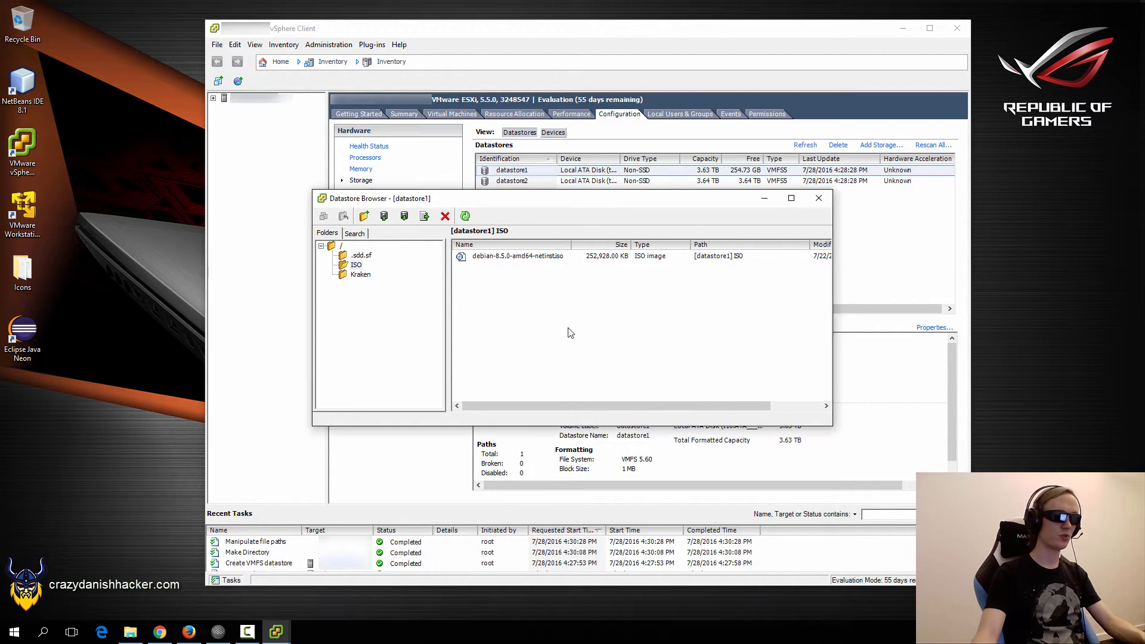
click(519, 258)
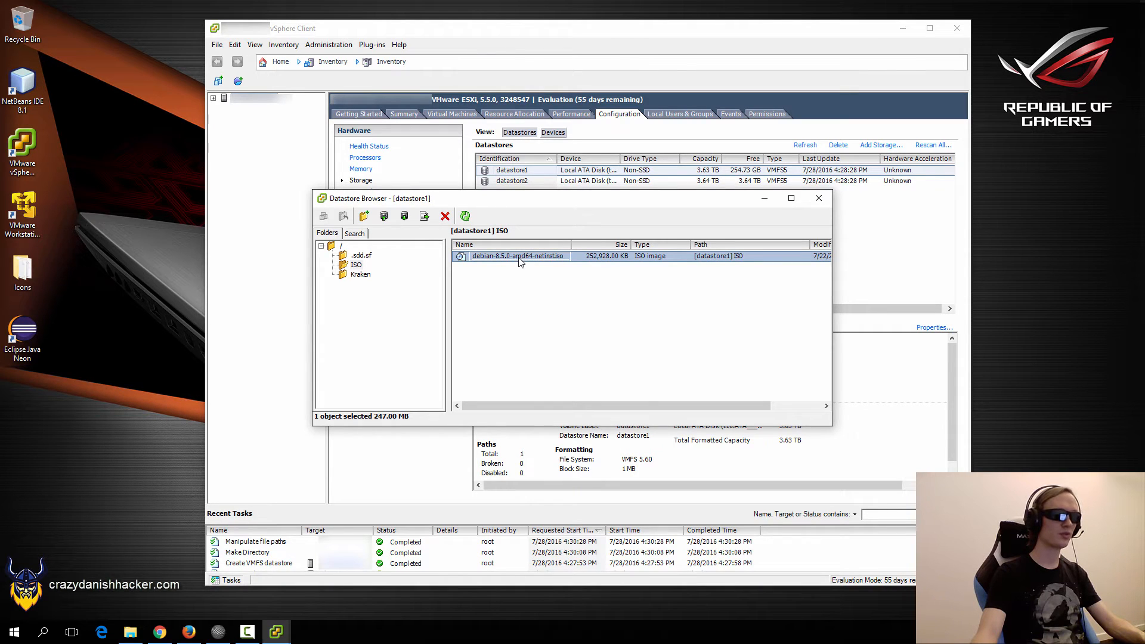
click(596, 326)
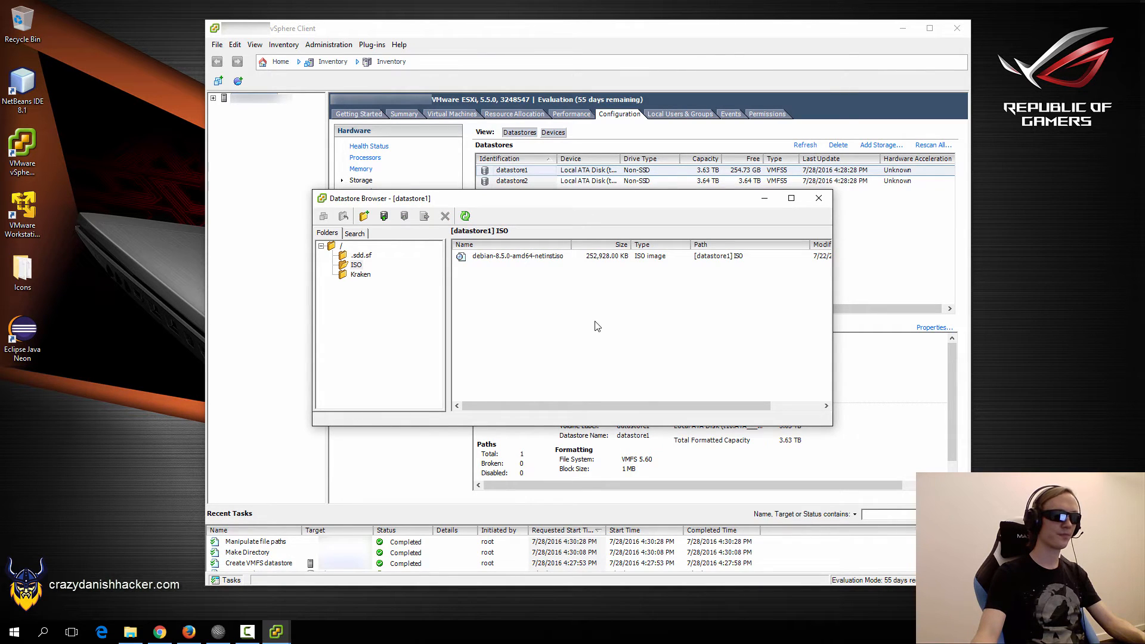
click(817, 200)
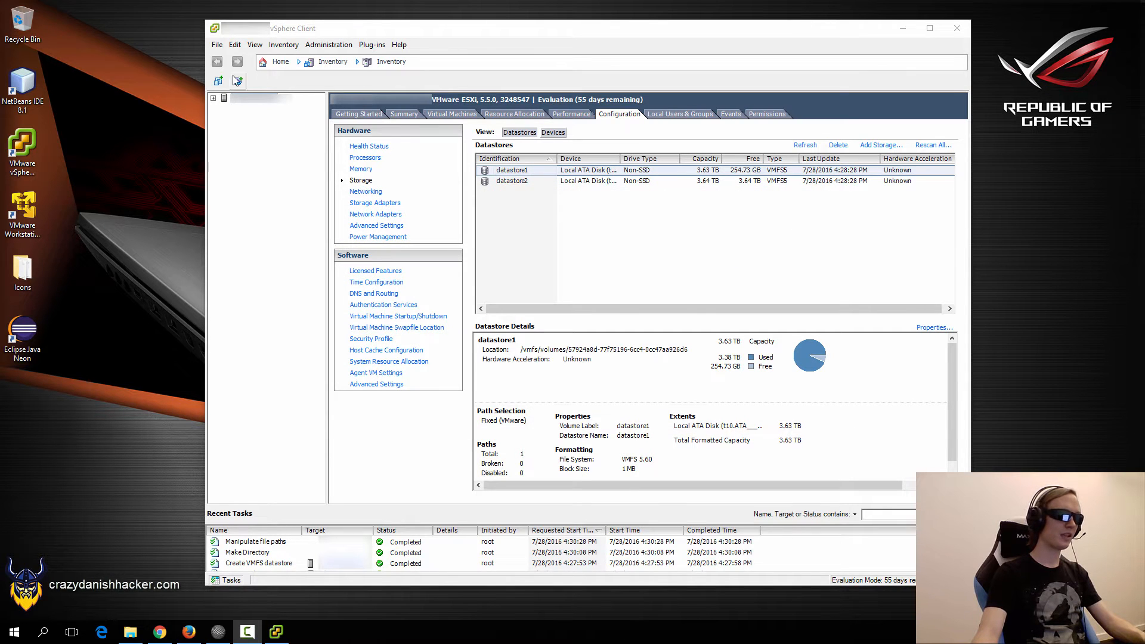
Start a Custom new virtual machine named 'Kraken 2' stored on datastore2, keeping Version 8.
click(218, 81)
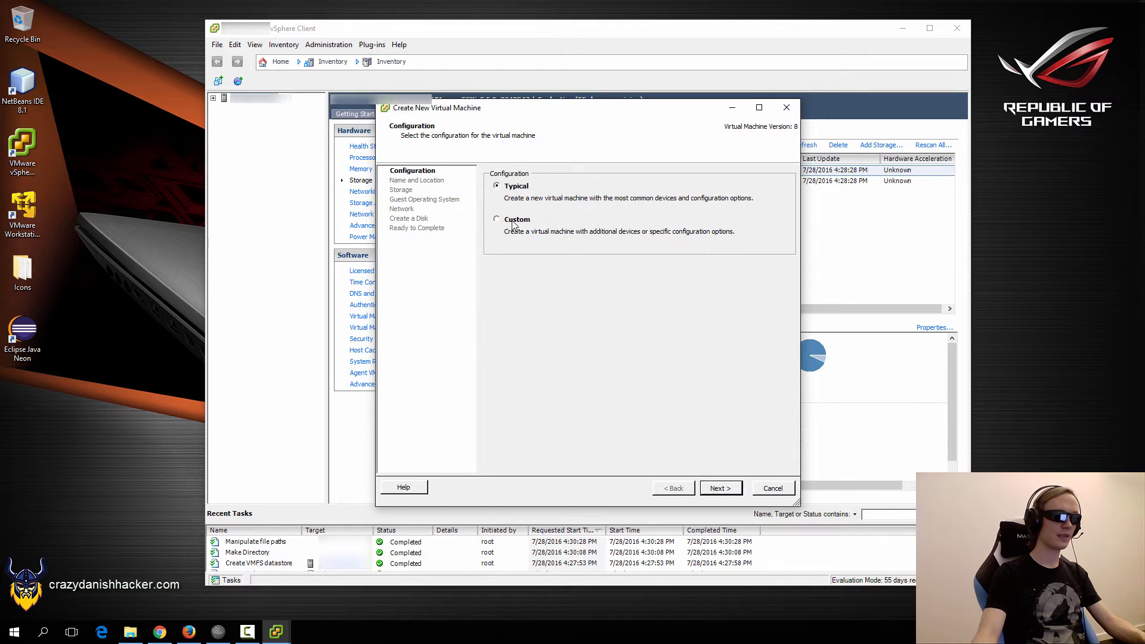
click(512, 221)
click(720, 487)
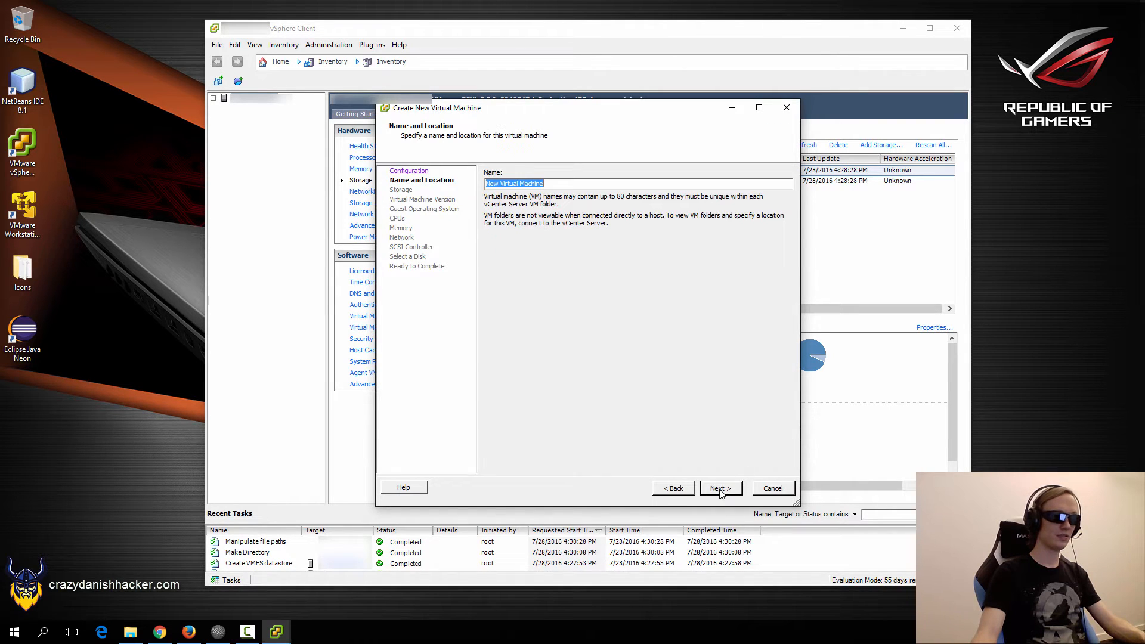
text(Kraken 2)
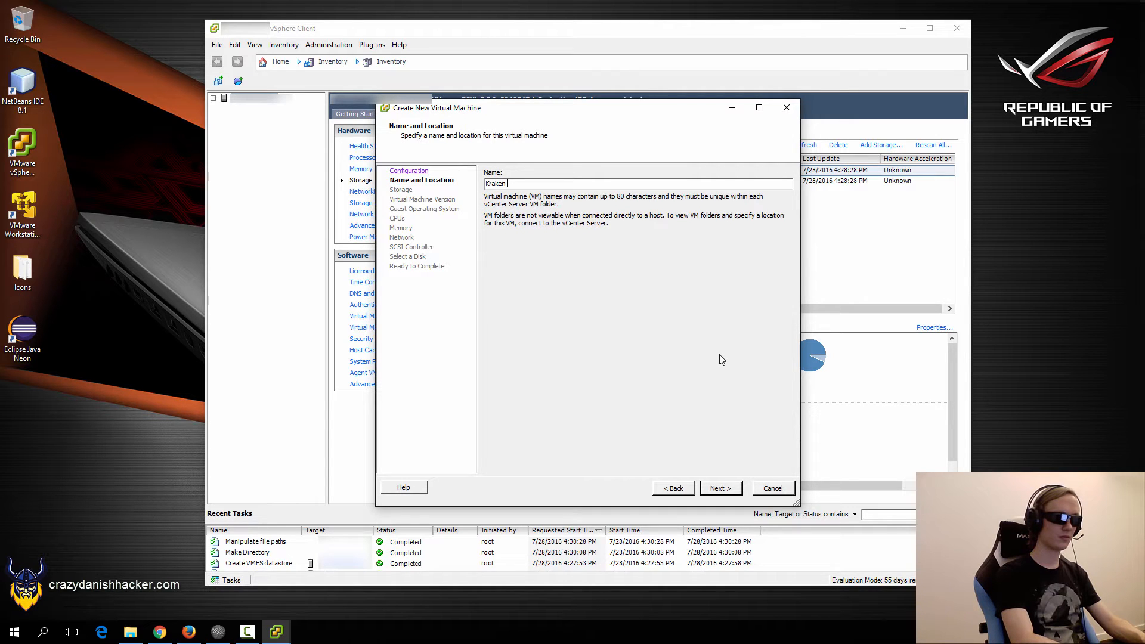
click(714, 488)
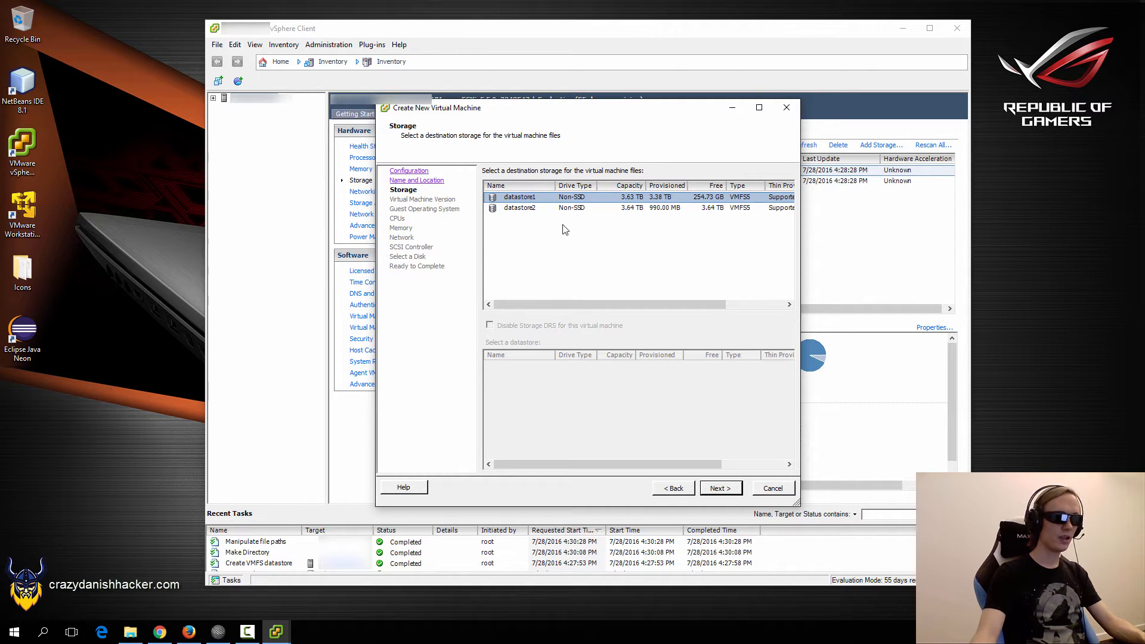
click(519, 209)
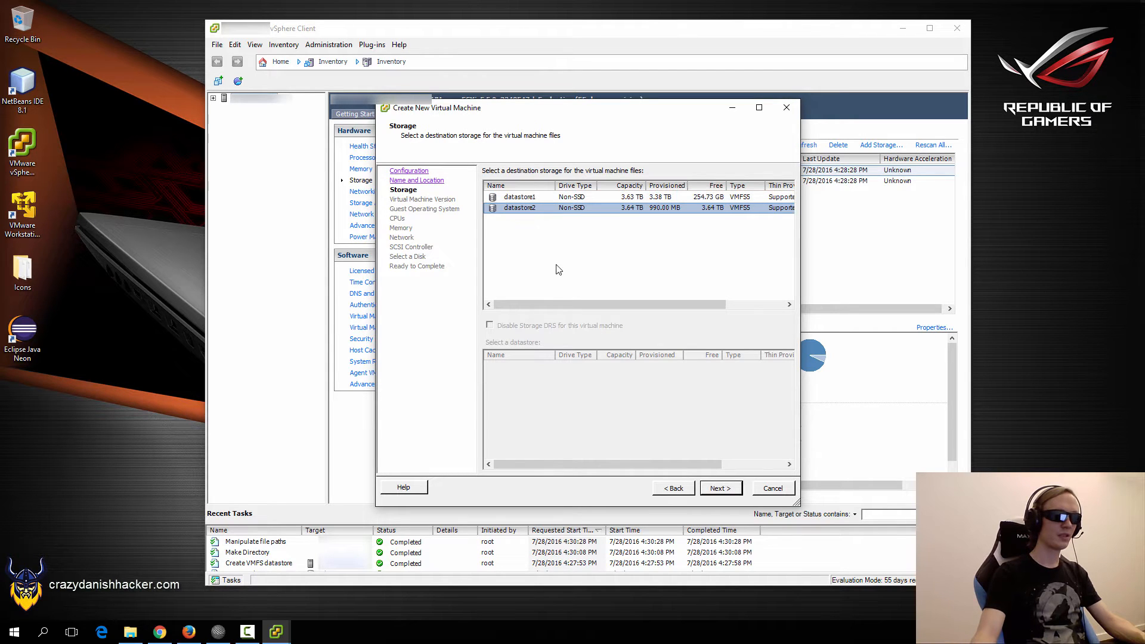
click(720, 488)
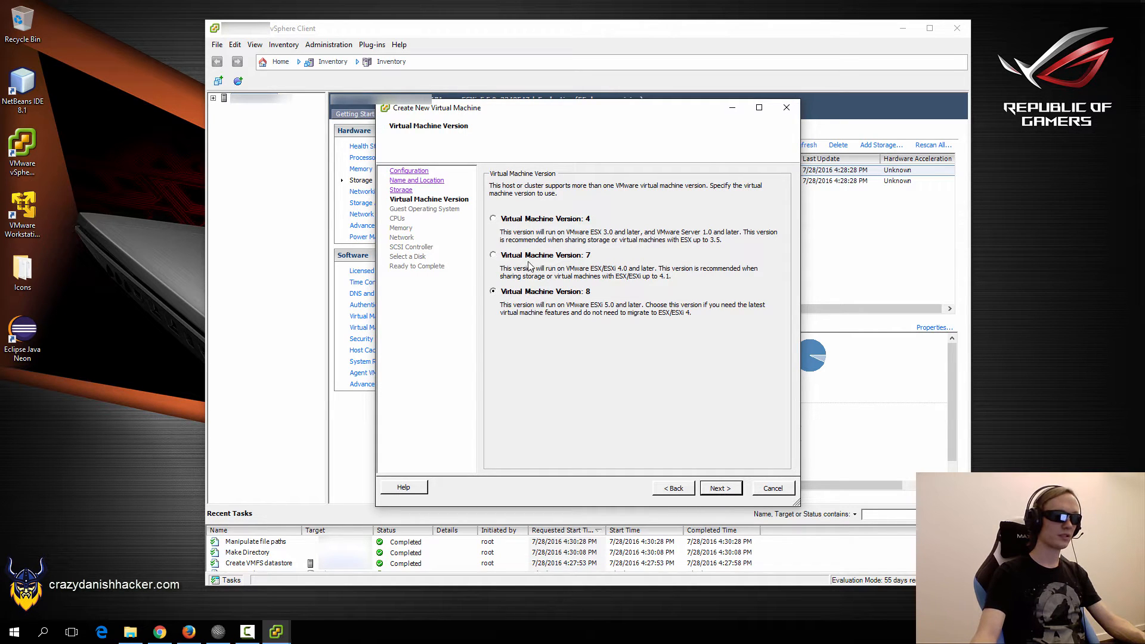
click(720, 491)
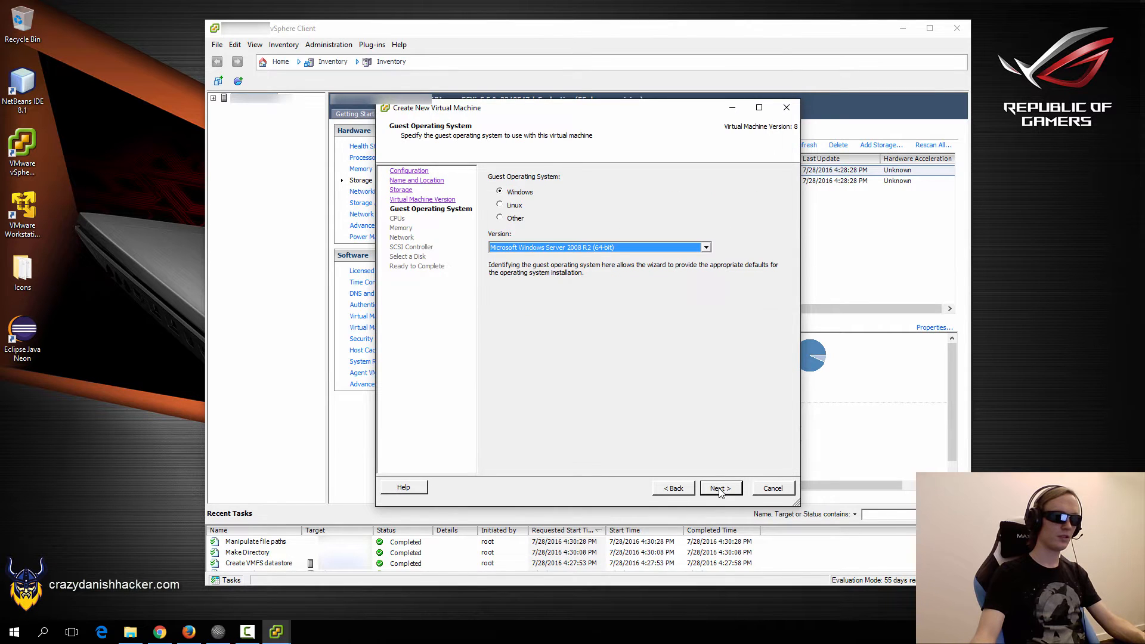
Set the guest OS to Linux, Debian GNU/Linux 6 (64-bit).
click(499, 205)
click(552, 247)
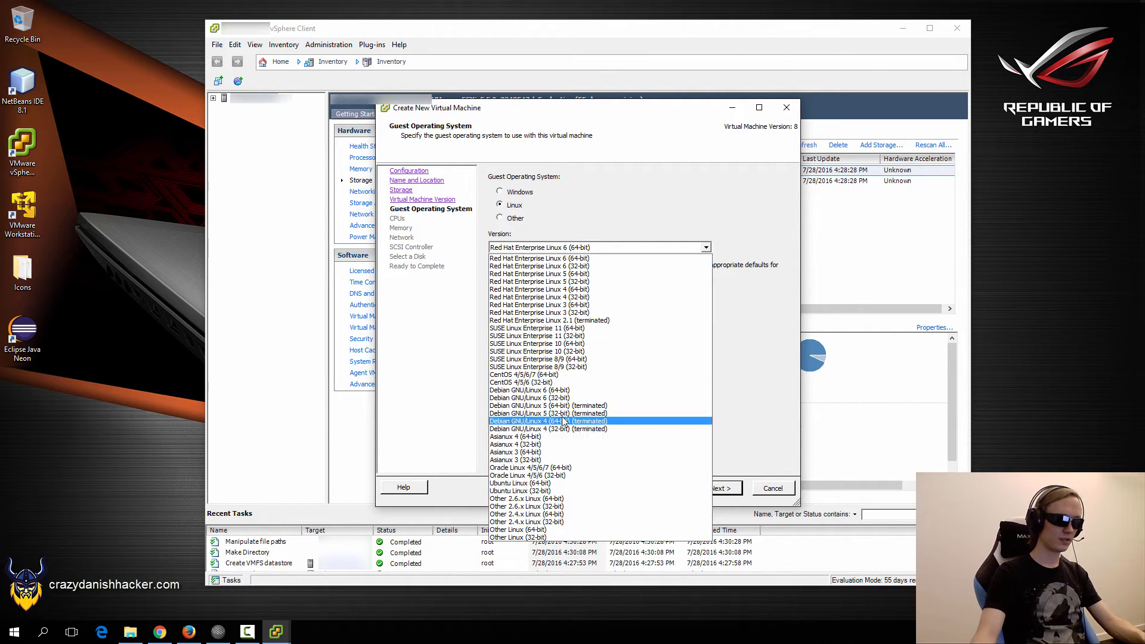
click(565, 391)
click(712, 489)
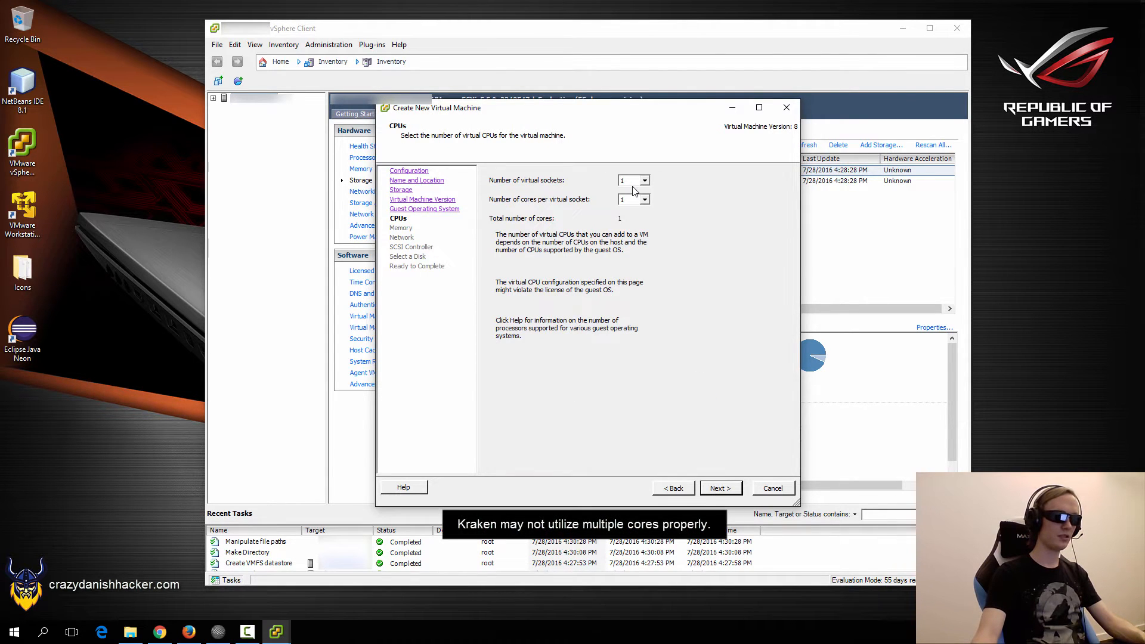
Give the VM 4 sockets with 2 cores each (8 cores) and 16 GB memory.
click(633, 181)
click(632, 215)
click(633, 200)
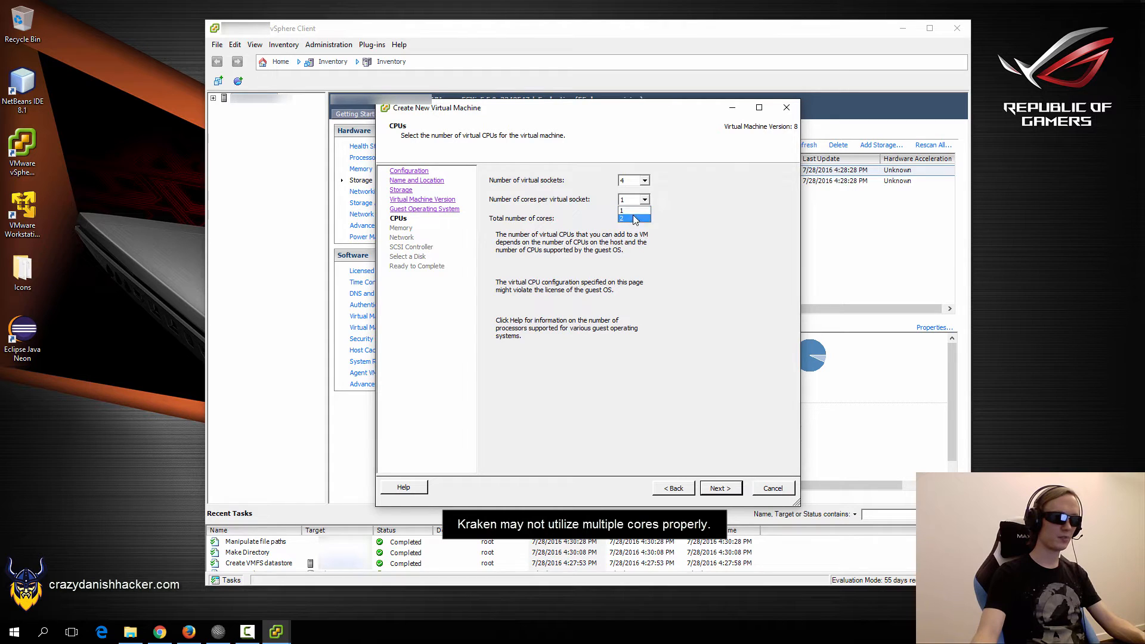
click(634, 218)
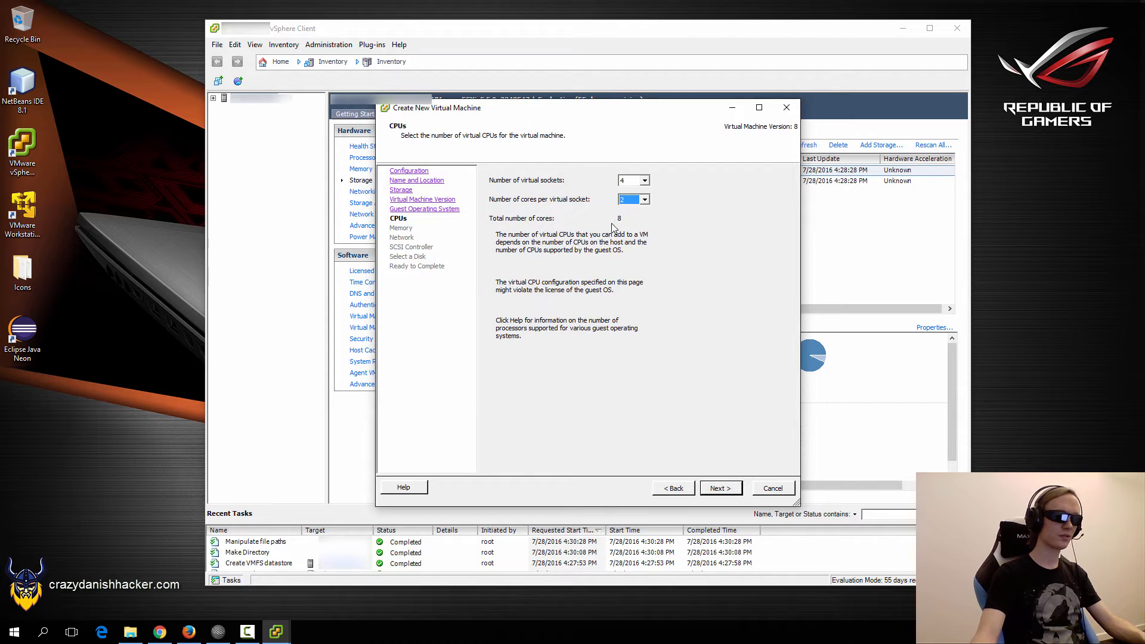
click(716, 494)
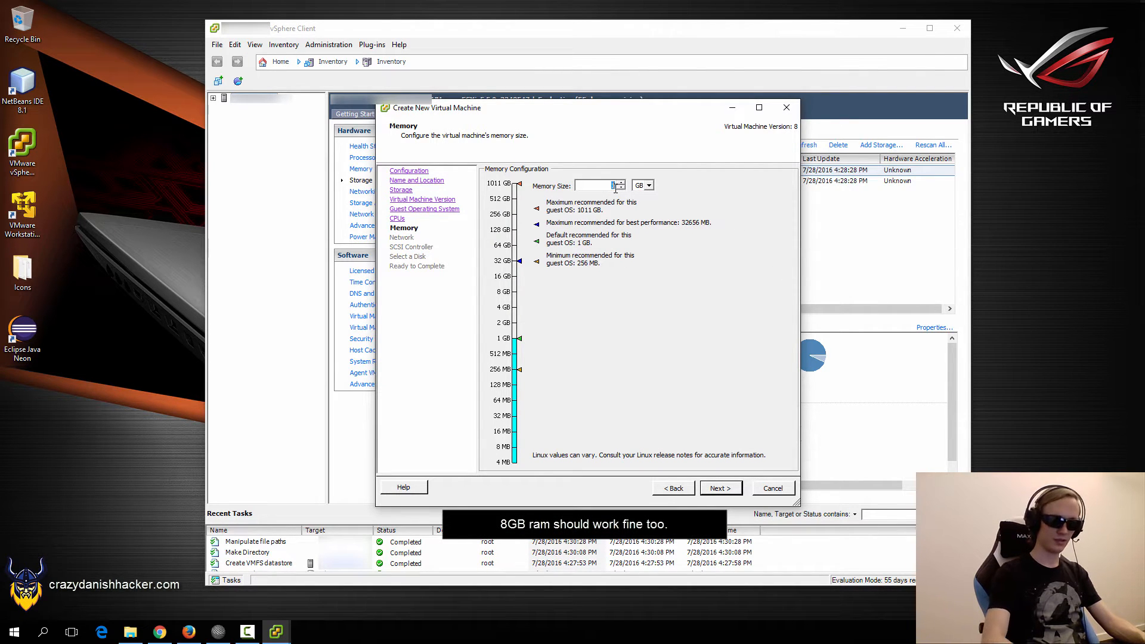
text(16)
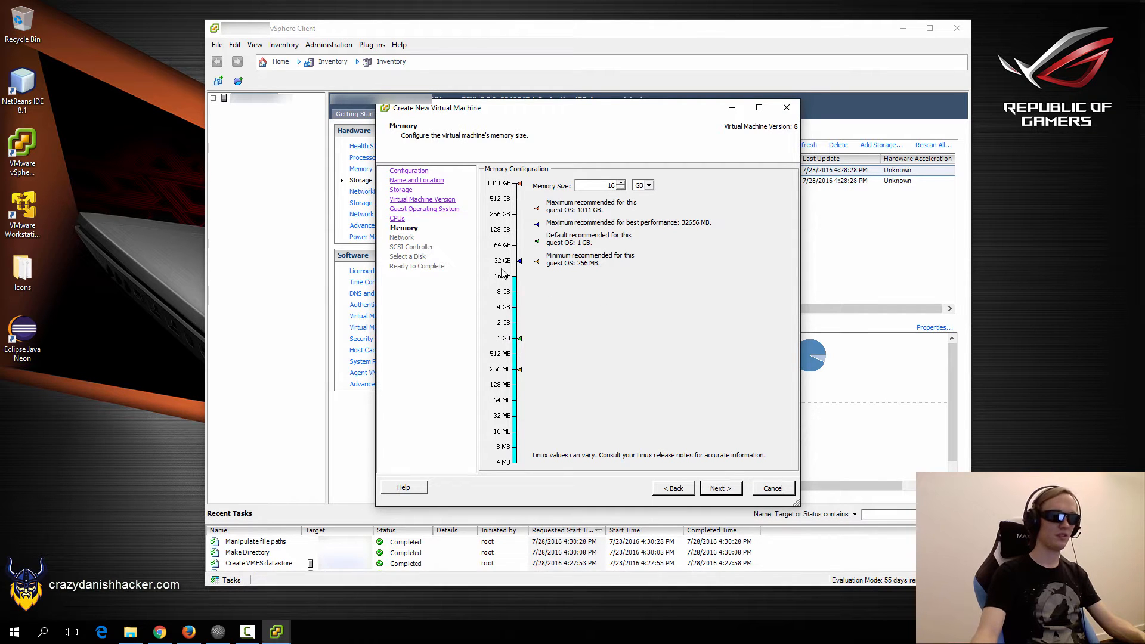
click(712, 495)
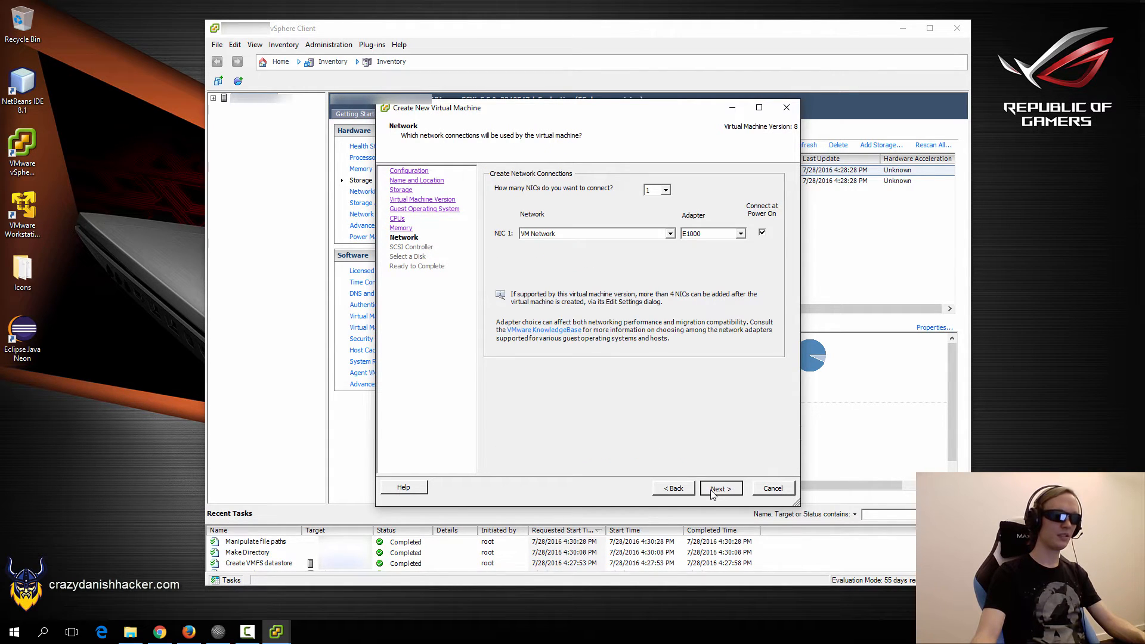
Keep the default network and LSI Logic Parallel controller, and size the new disk at 1.65 TB.
click(712, 494)
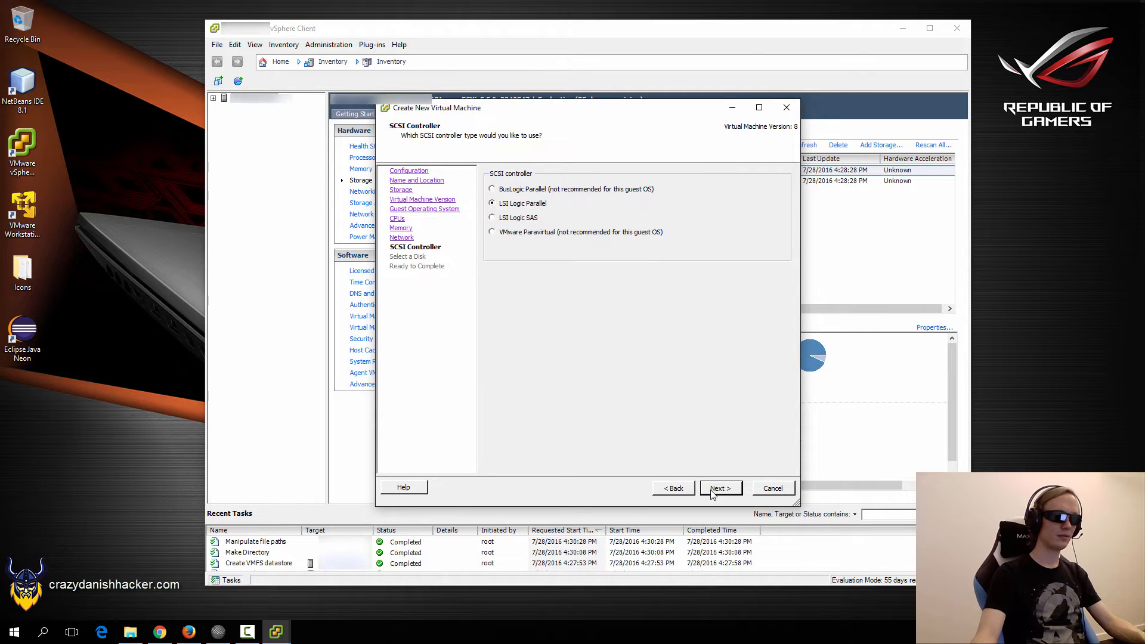
click(712, 494)
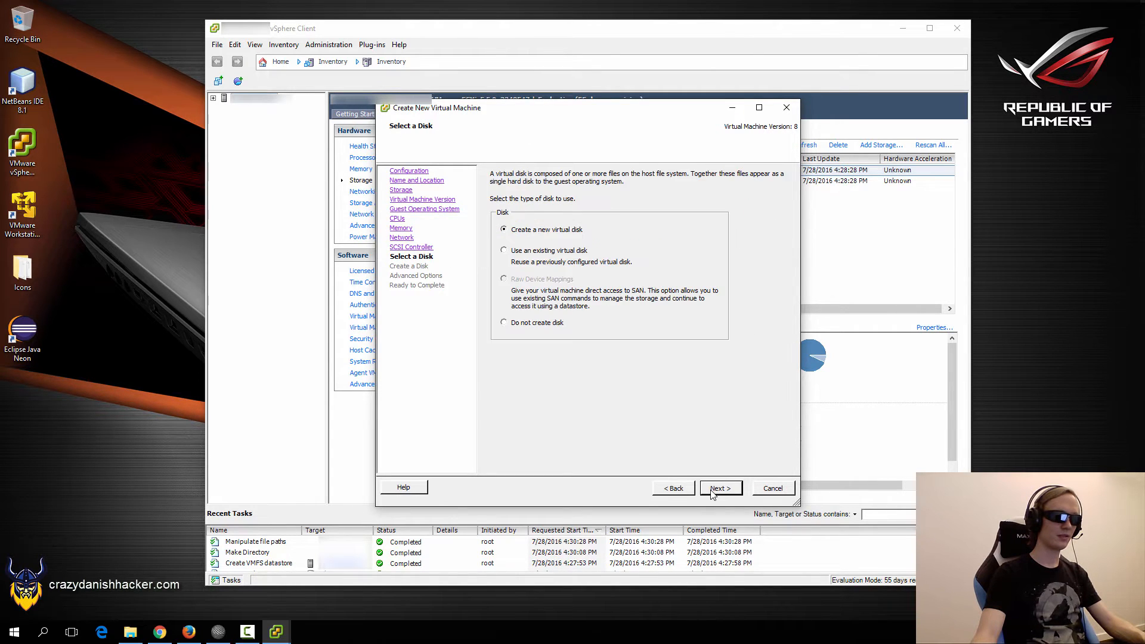
click(712, 494)
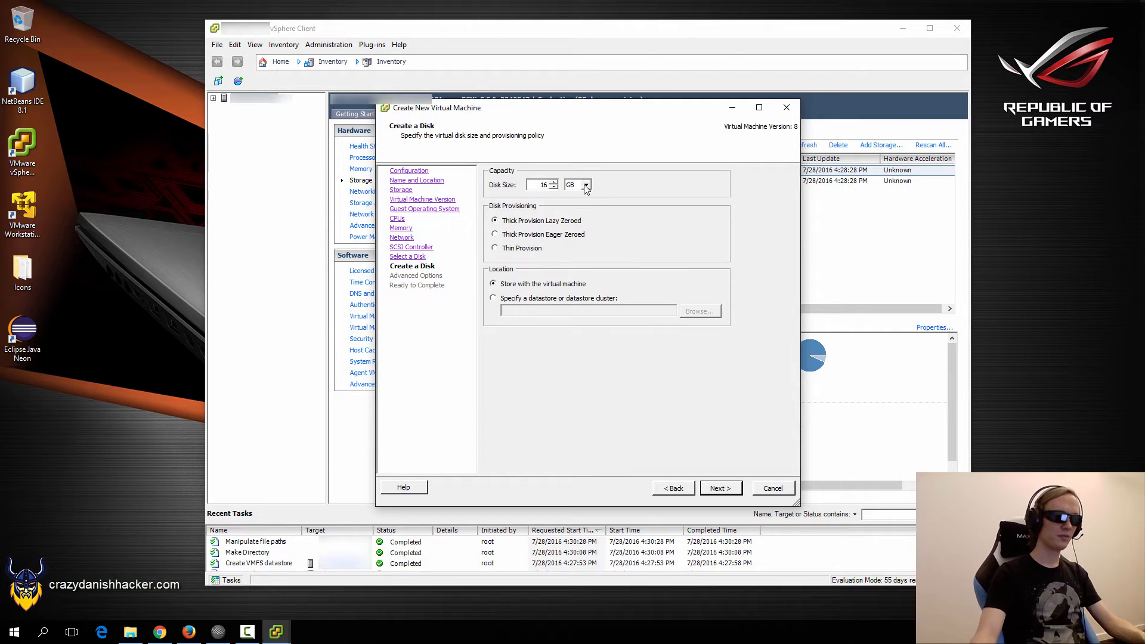
click(586, 186)
click(577, 204)
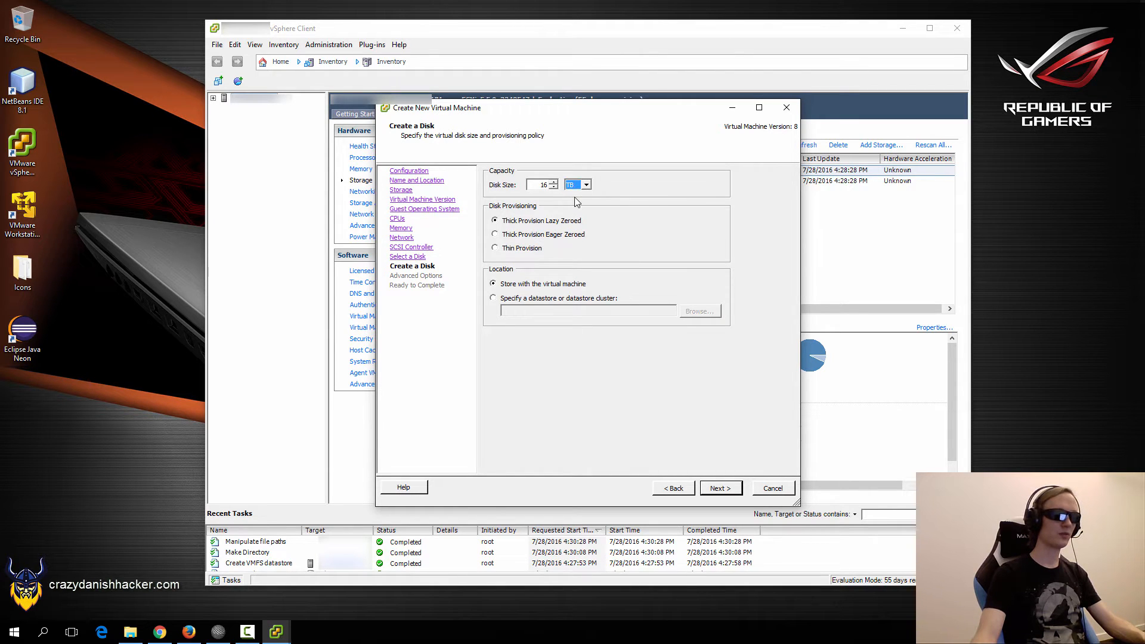
double_click(534, 185)
text(1.)
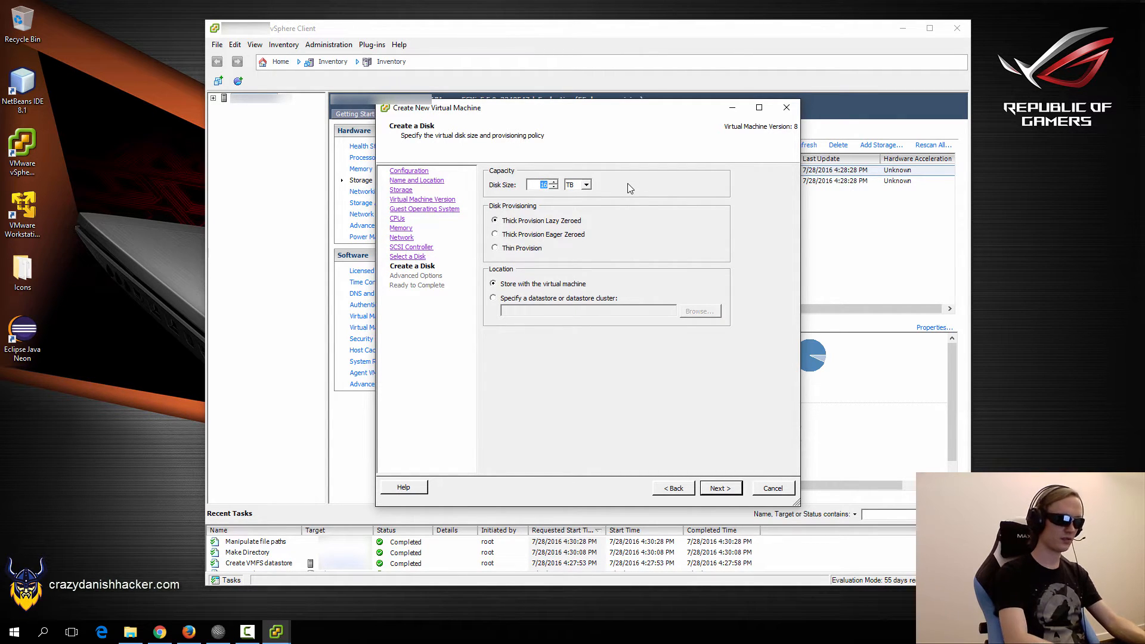
text(65)
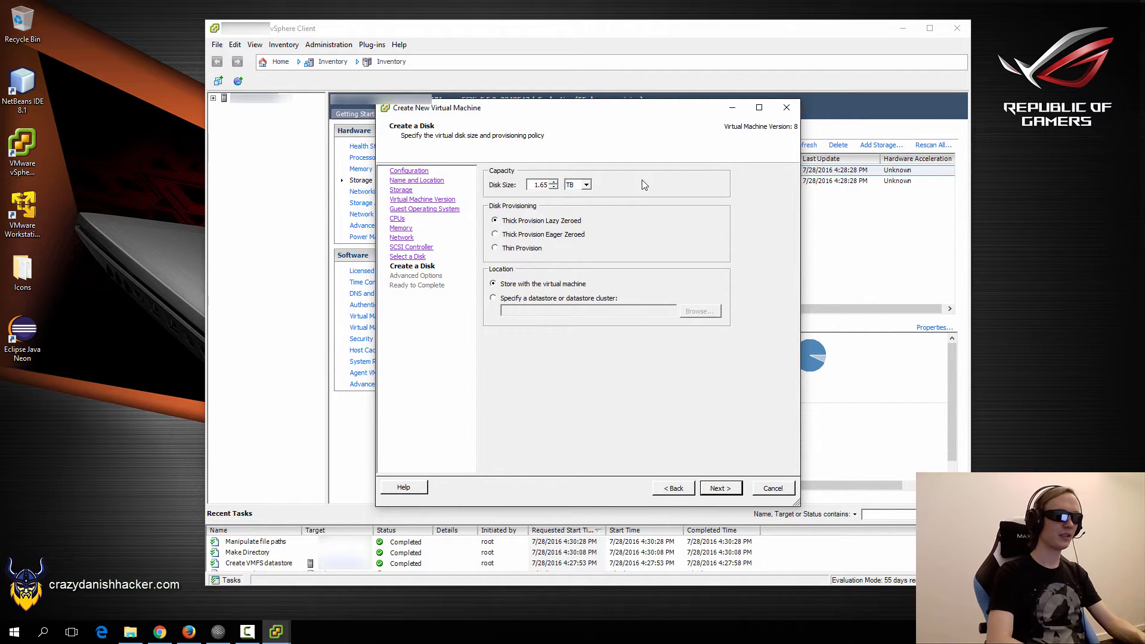
key(shift+Left)
key(shift+Left)
text(70)
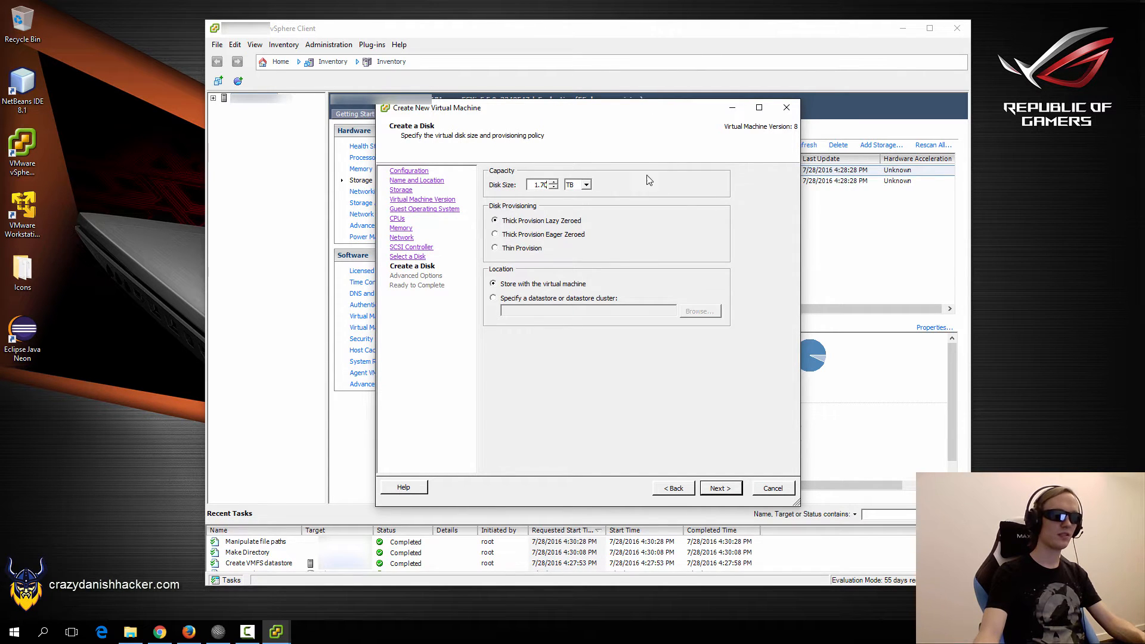
key(shift+Left)
key(shift+Left)
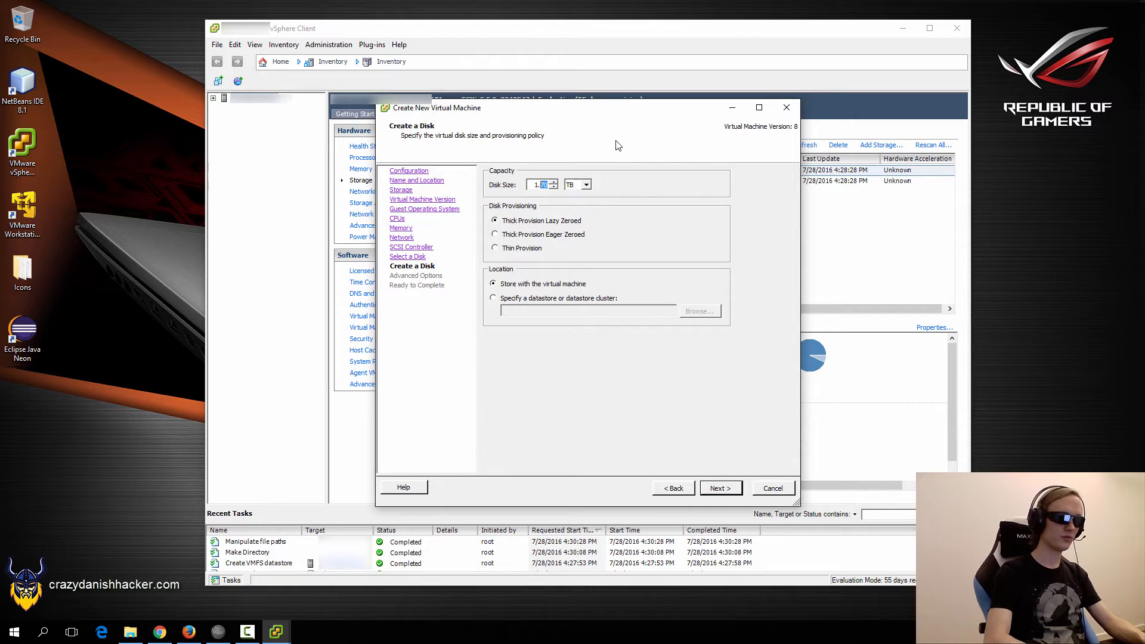
text(65)
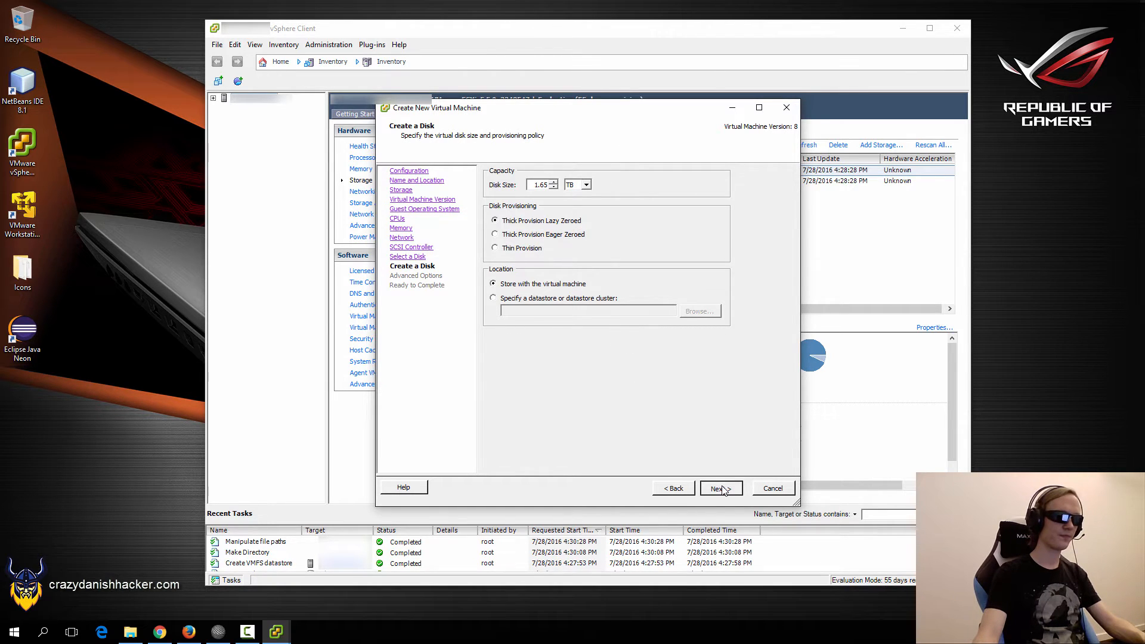
Store the disk on datastore2 and advance to the Ready to Complete summary.
click(524, 299)
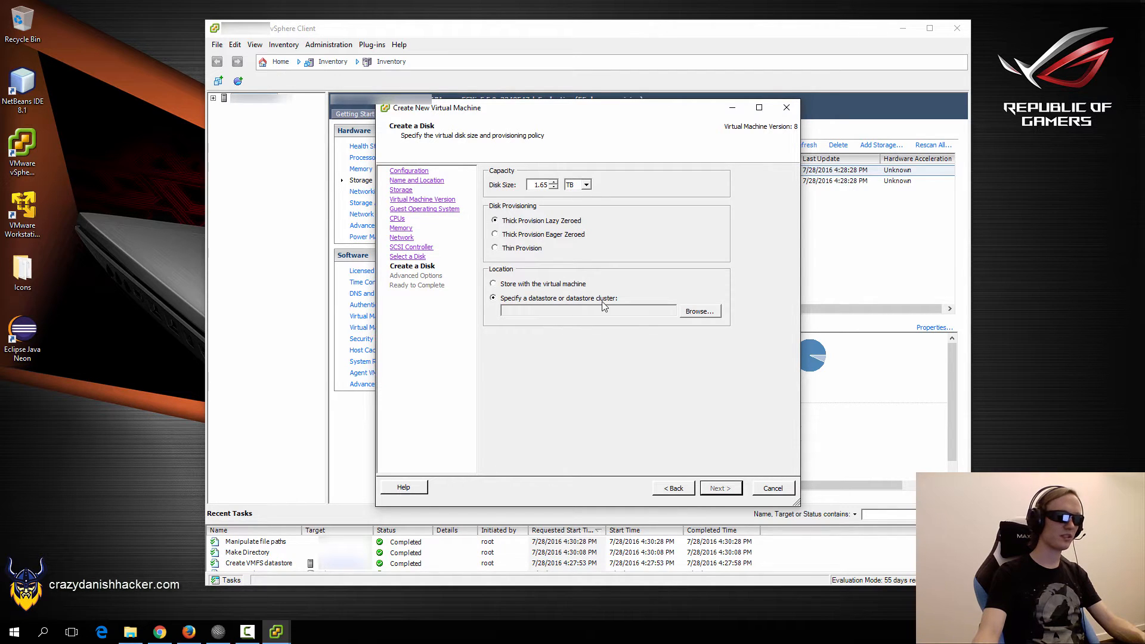
click(709, 314)
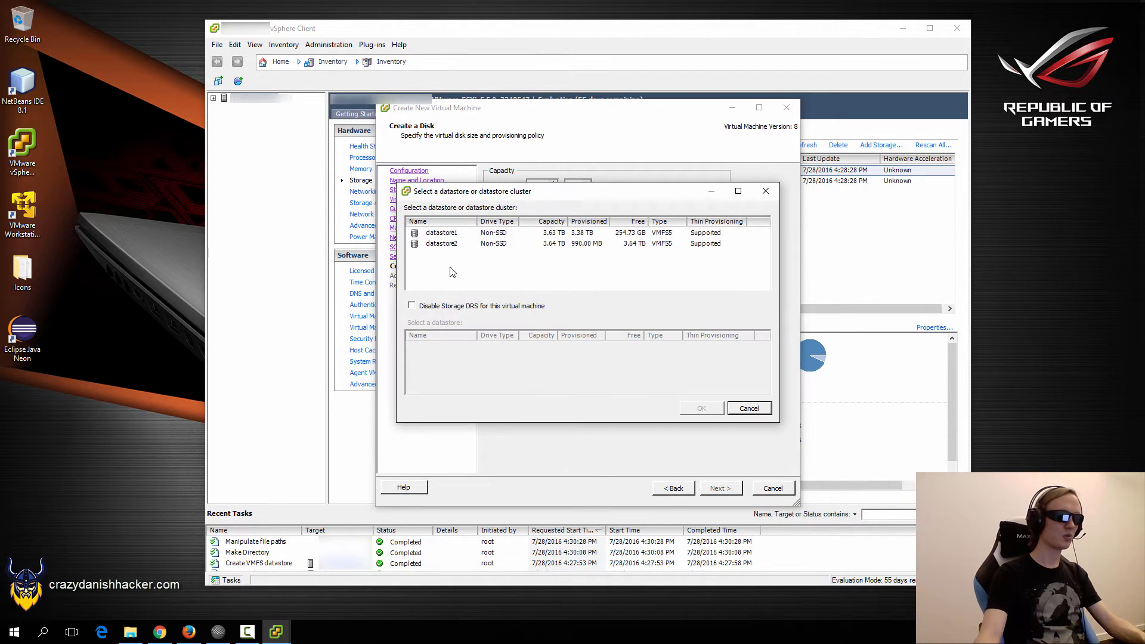
click(446, 245)
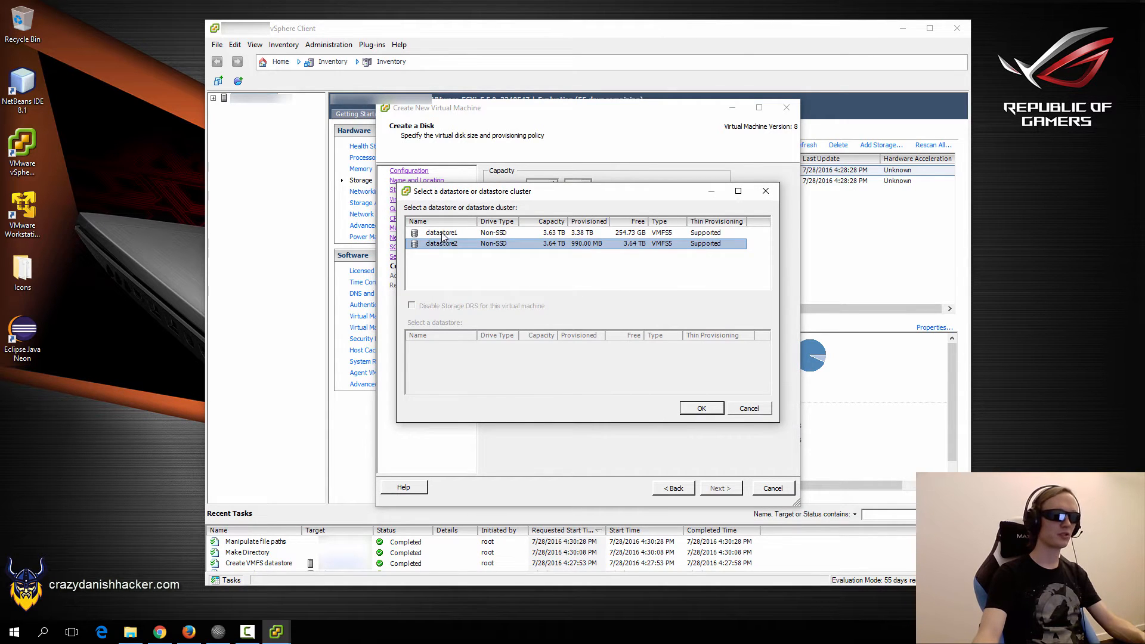
click(703, 411)
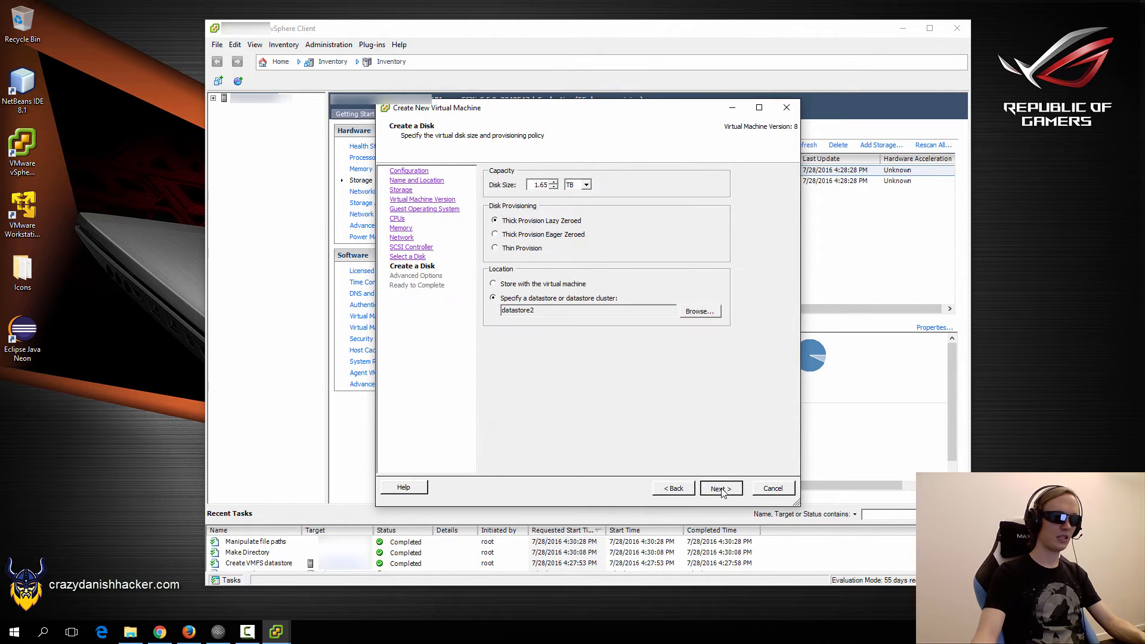
click(720, 489)
click(720, 489)
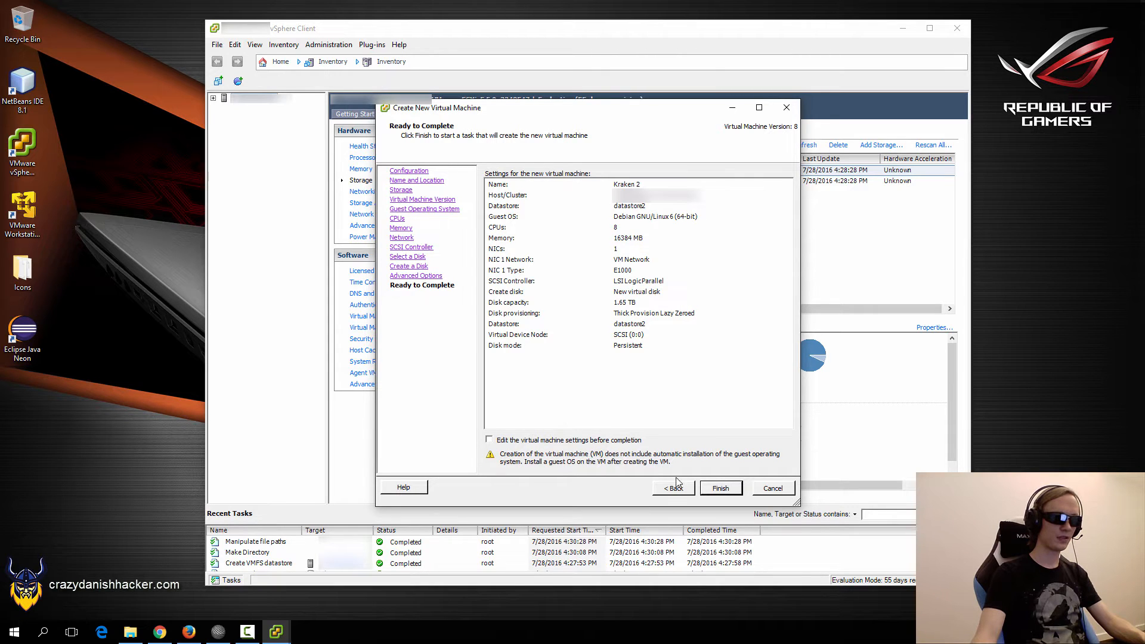
Finish creating Kraken 2, check its creation task, and open its Getting Started page.
click(716, 489)
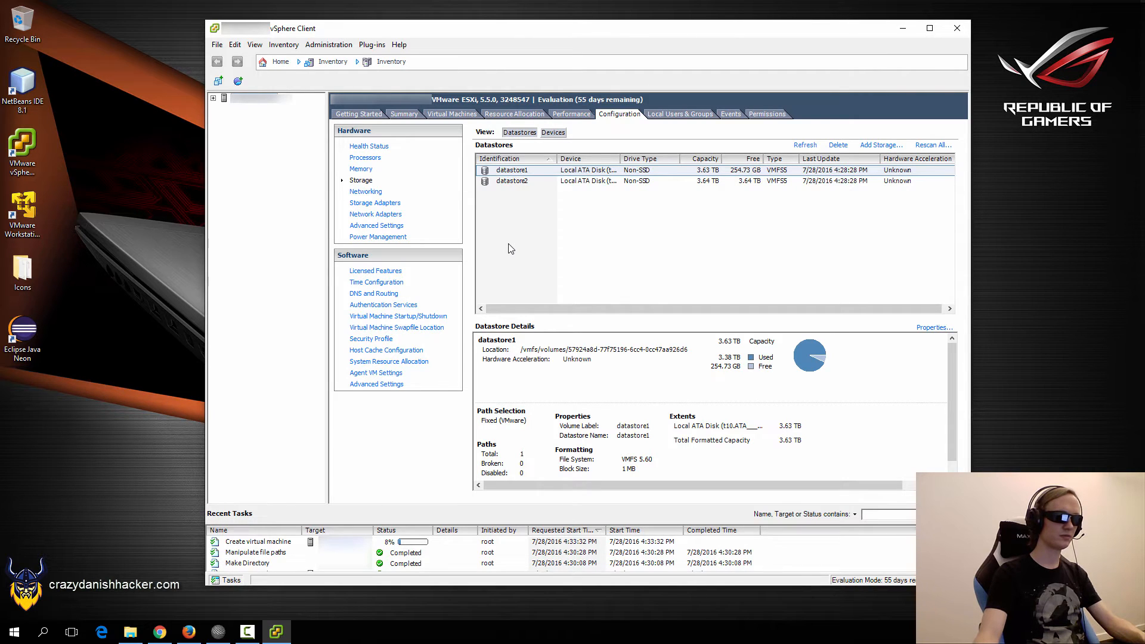
click(423, 545)
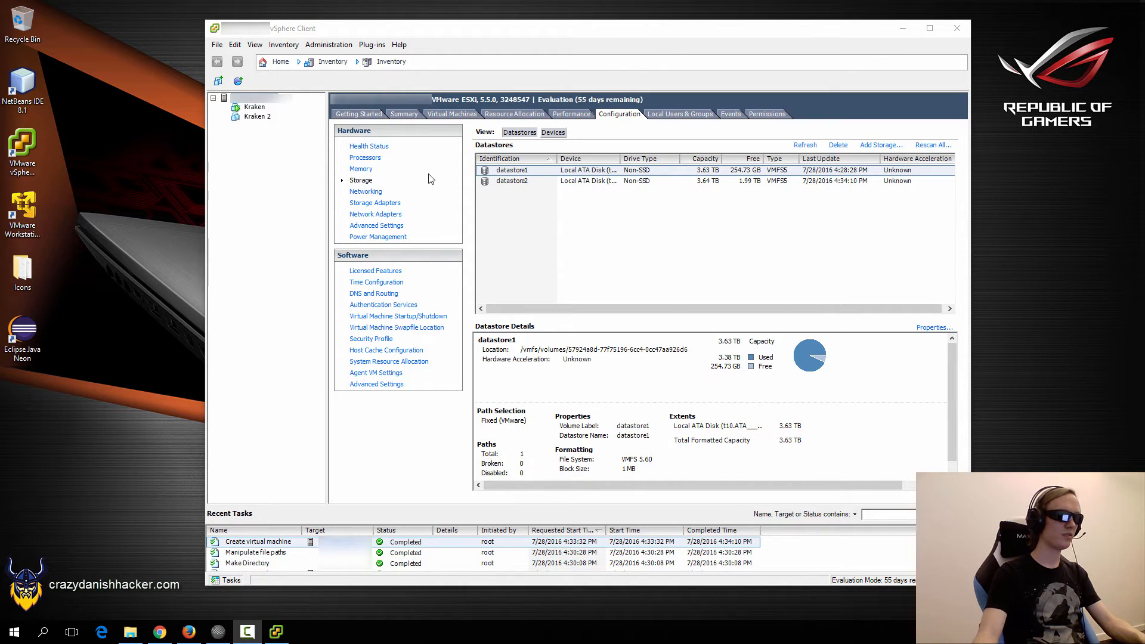
click(252, 118)
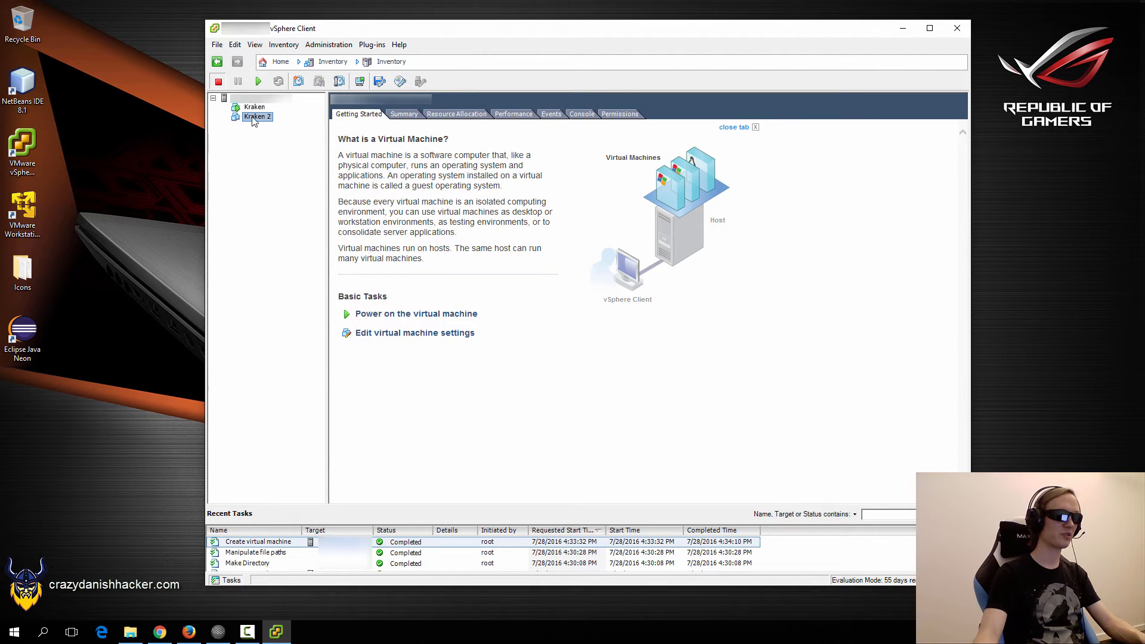
Start adding a new hard disk in Kraken 2's settings.
click(414, 337)
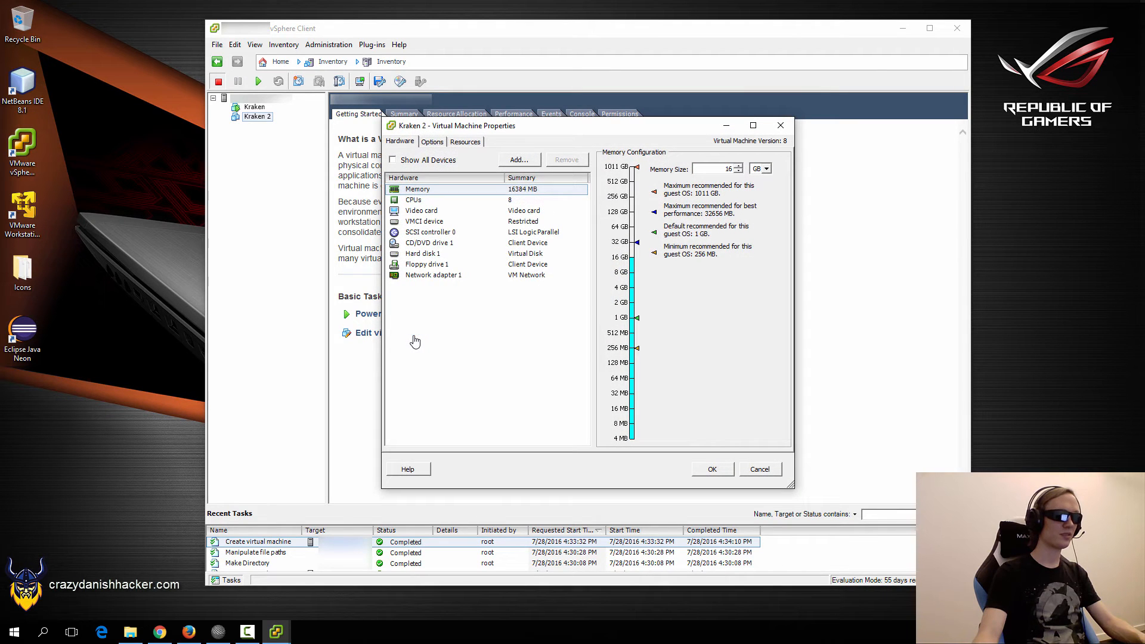
click(518, 160)
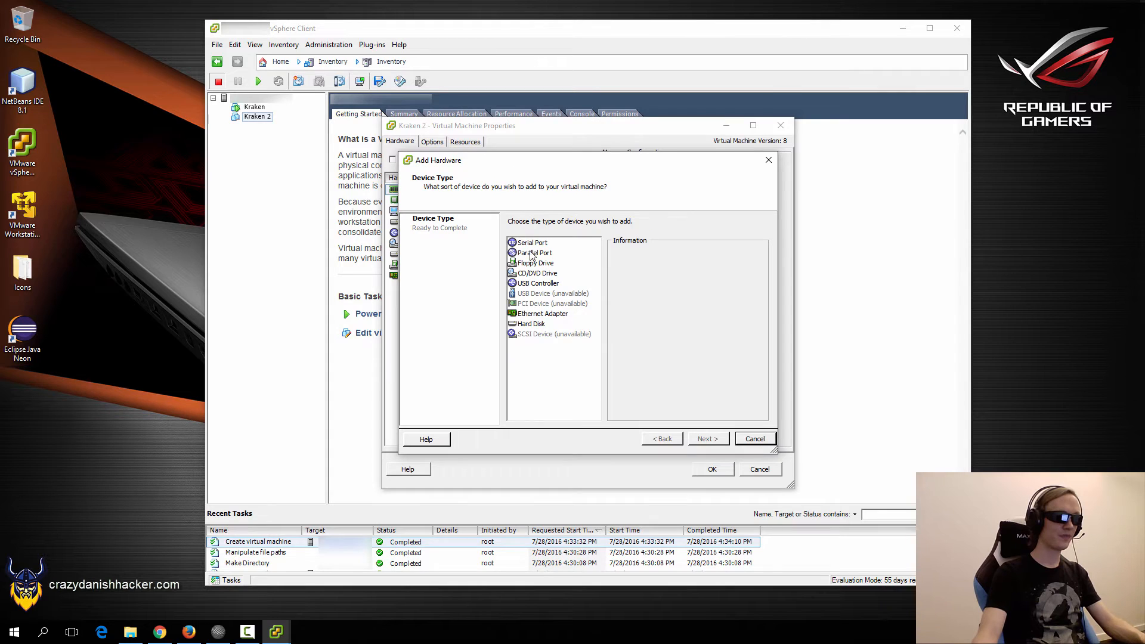
click(531, 324)
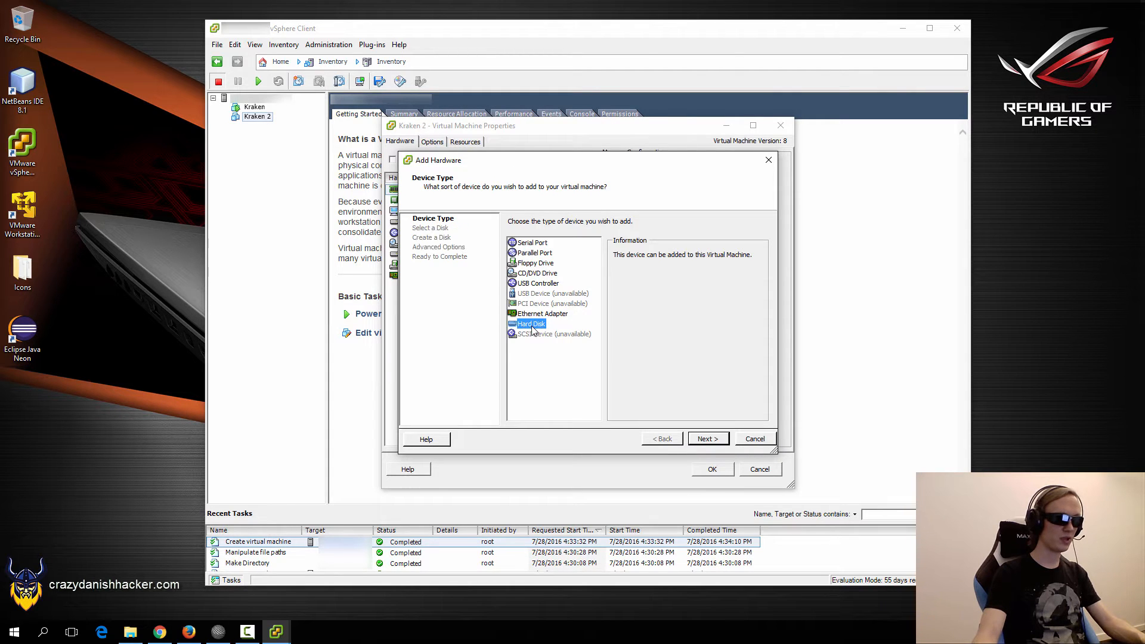
click(715, 444)
click(713, 444)
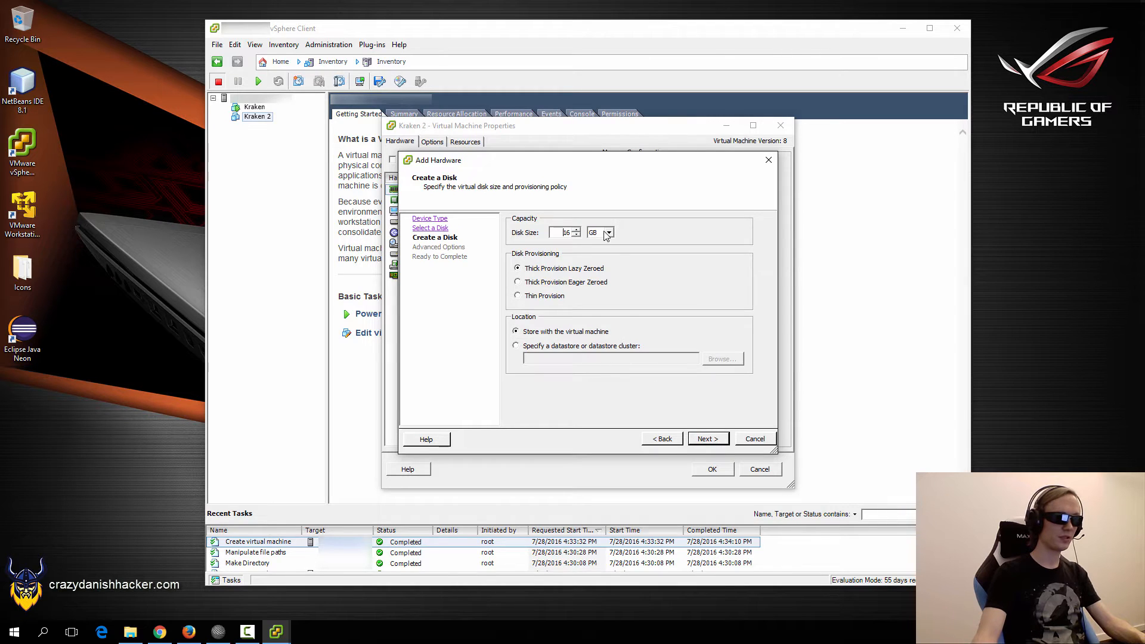
Size the new disk at 1.65 TB and choose to specify its datastore.
click(608, 233)
click(592, 259)
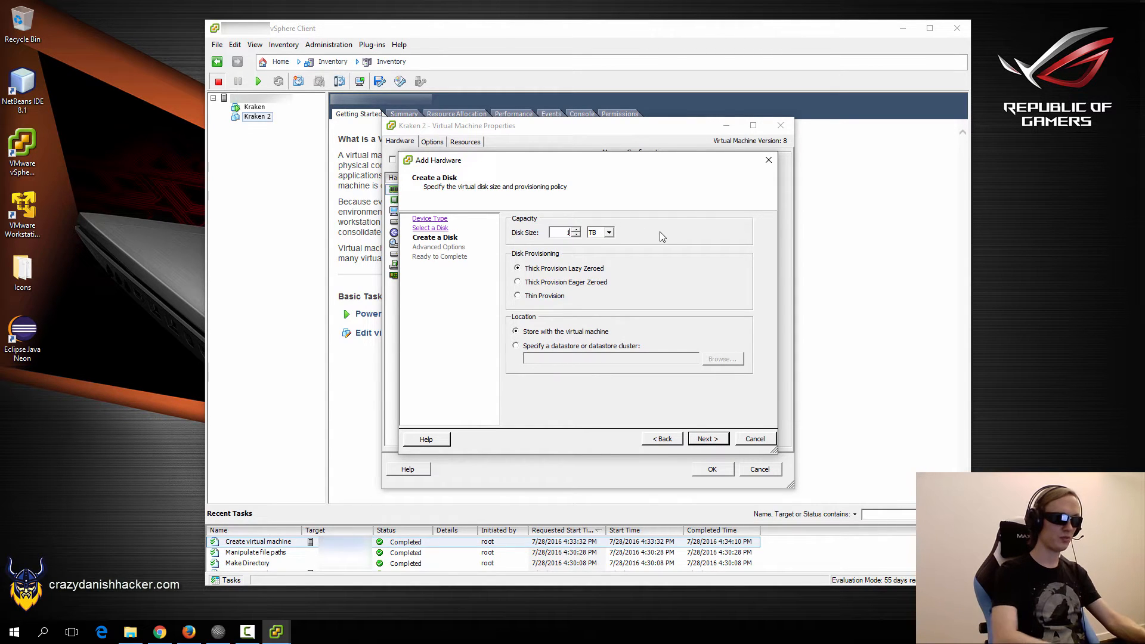
text(.65)
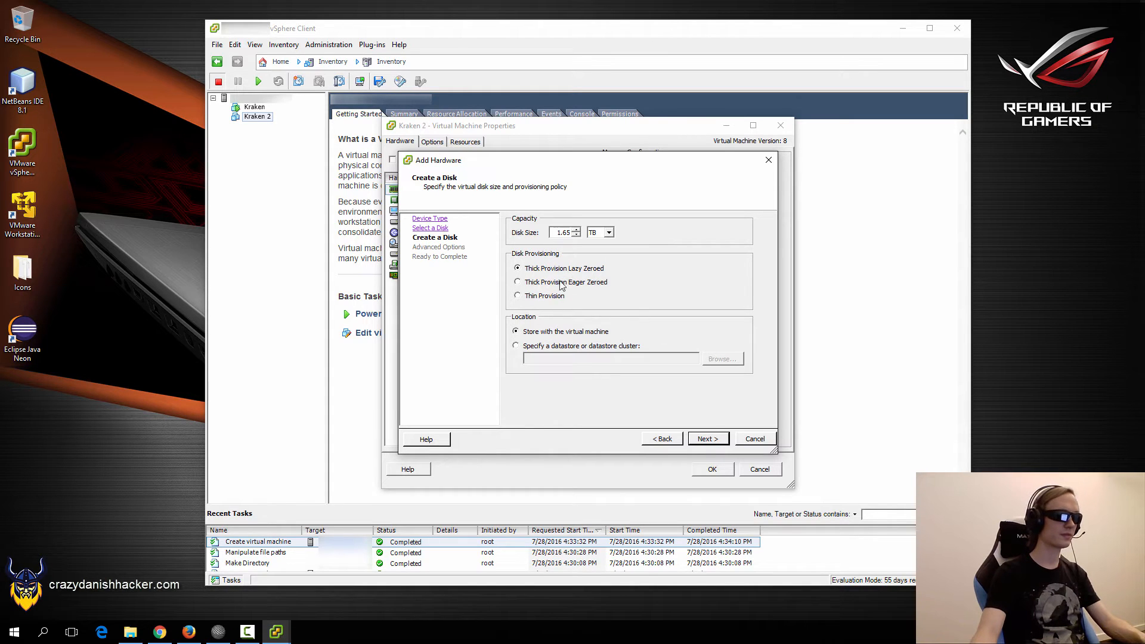
click(598, 348)
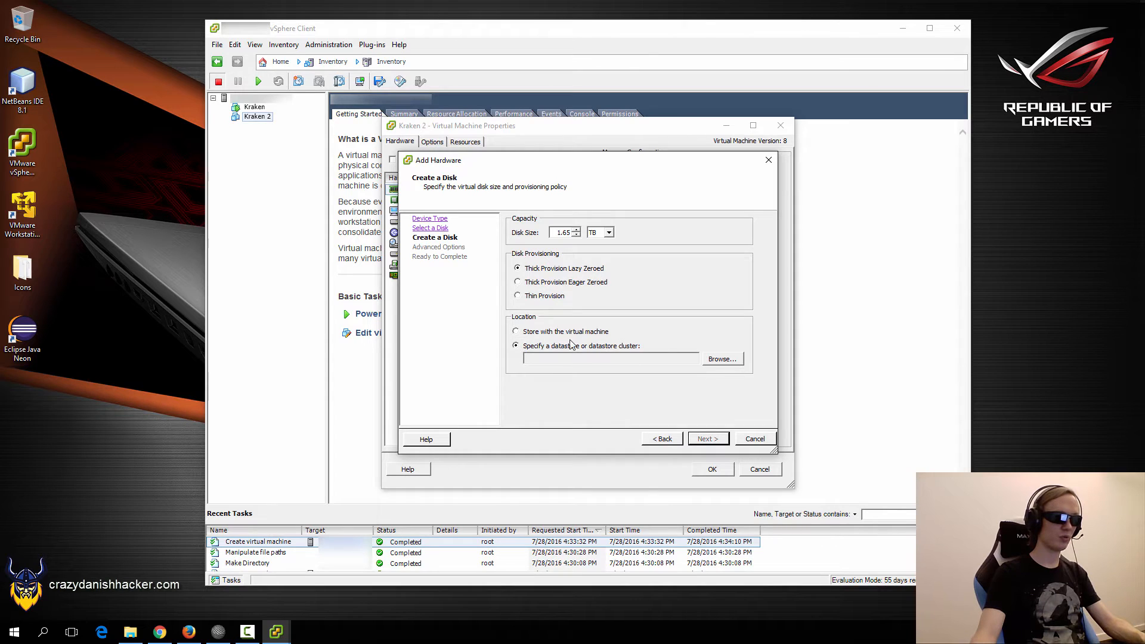
click(723, 360)
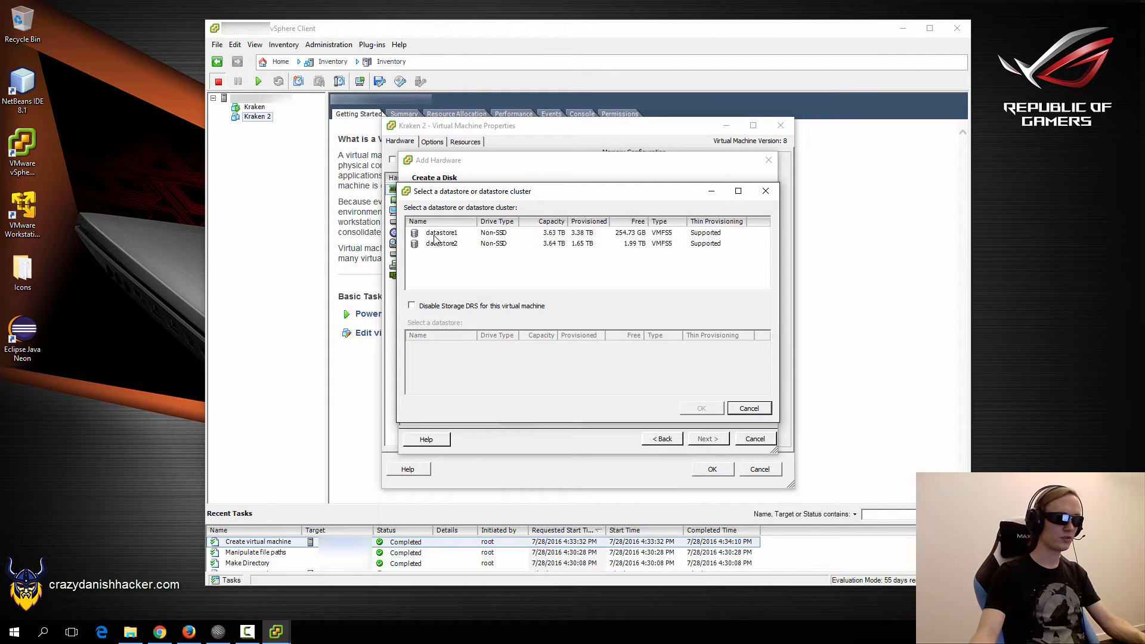
Place the new disk on datastore2 and finish adding it with default advanced options.
click(436, 247)
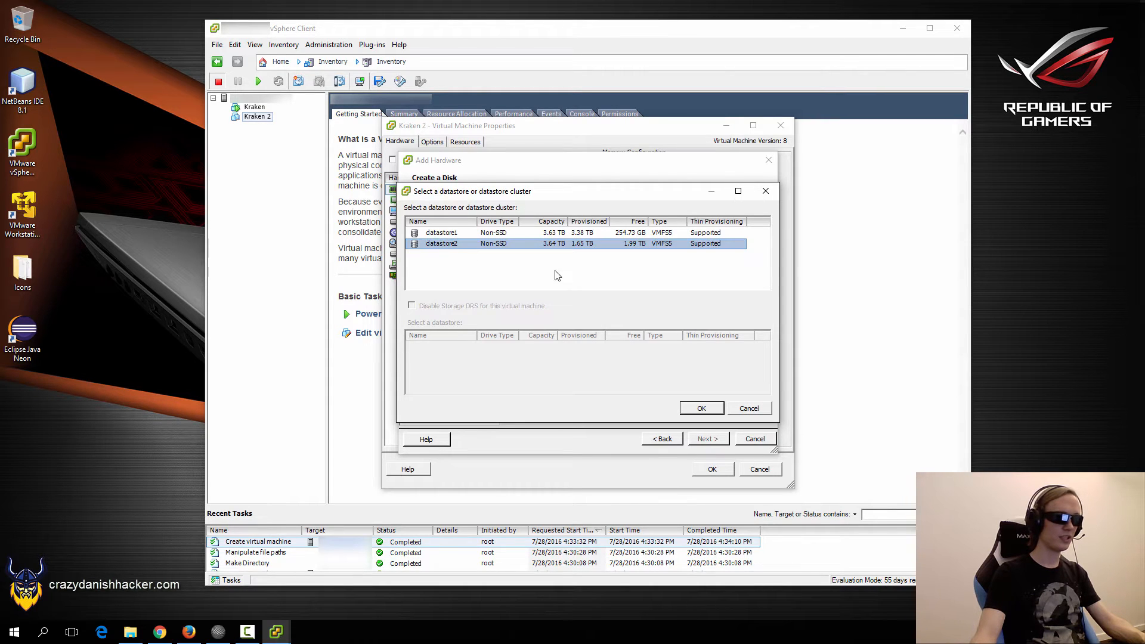
click(432, 234)
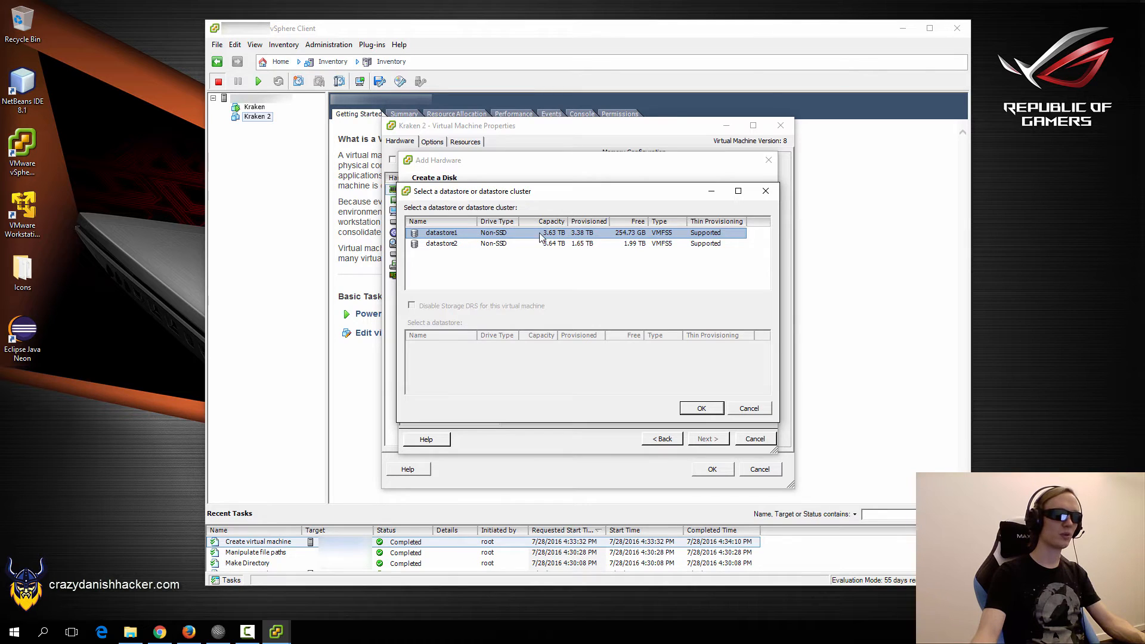
click(448, 246)
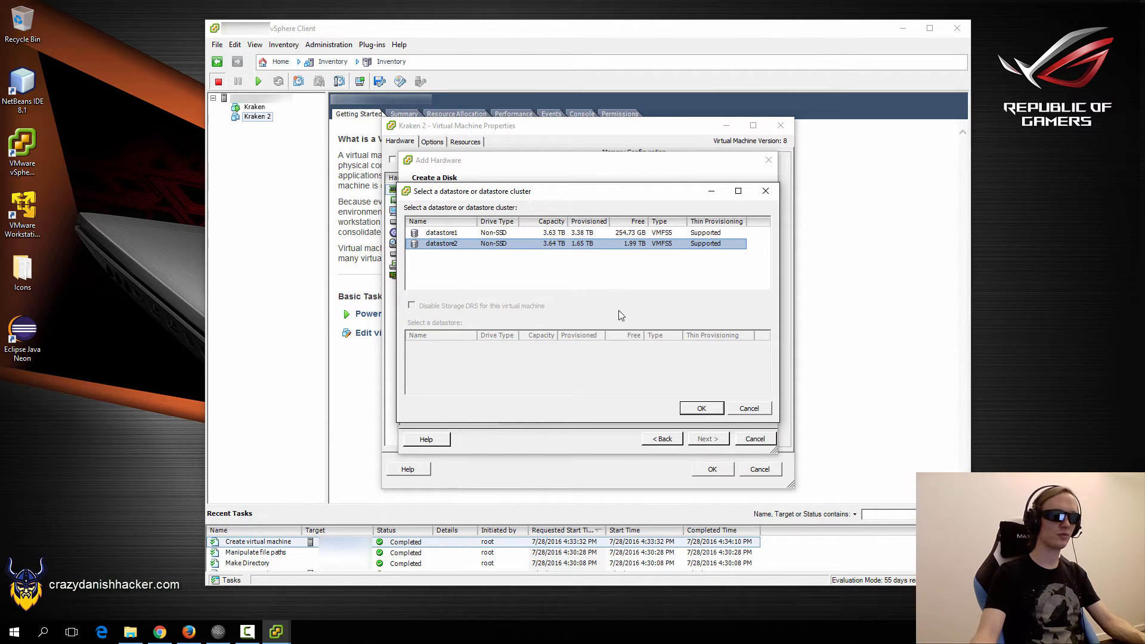
click(692, 410)
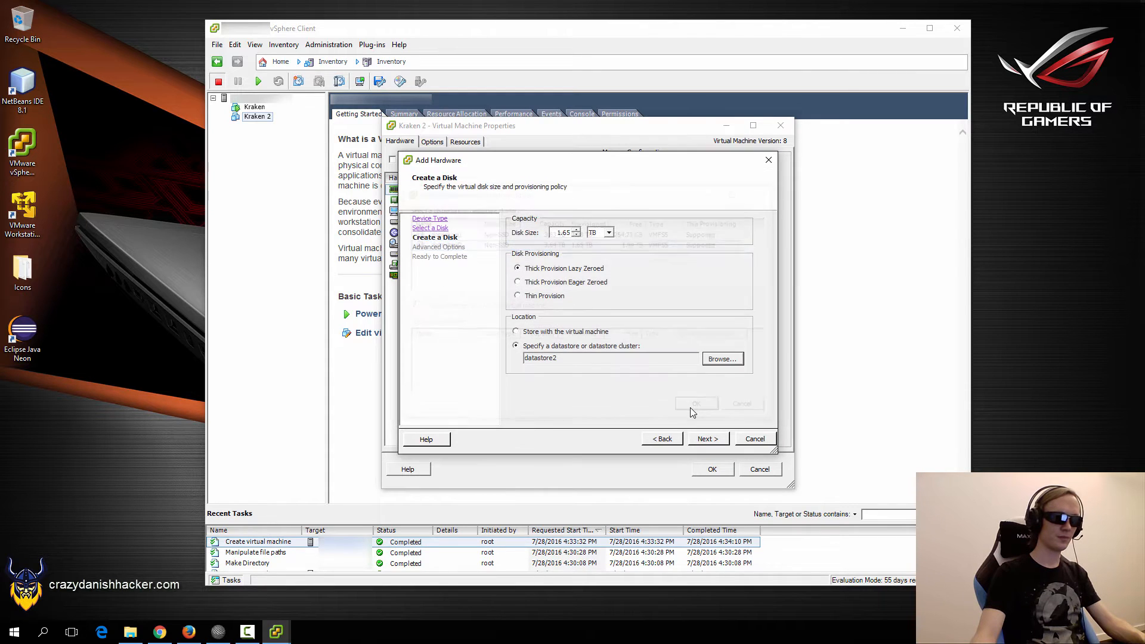
click(704, 439)
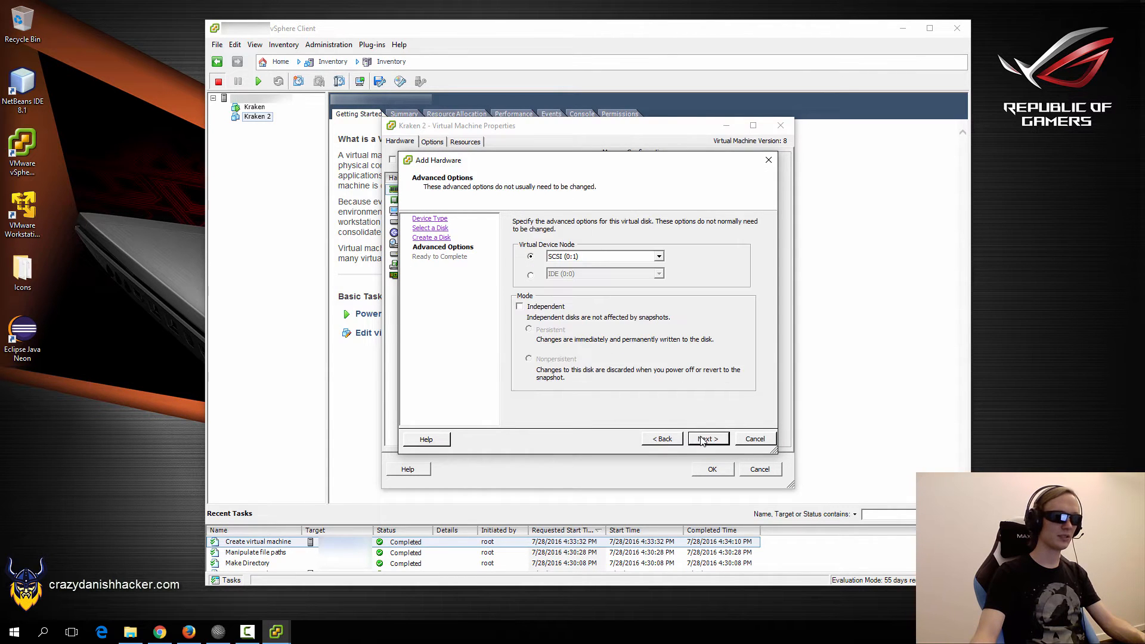
click(704, 439)
click(703, 439)
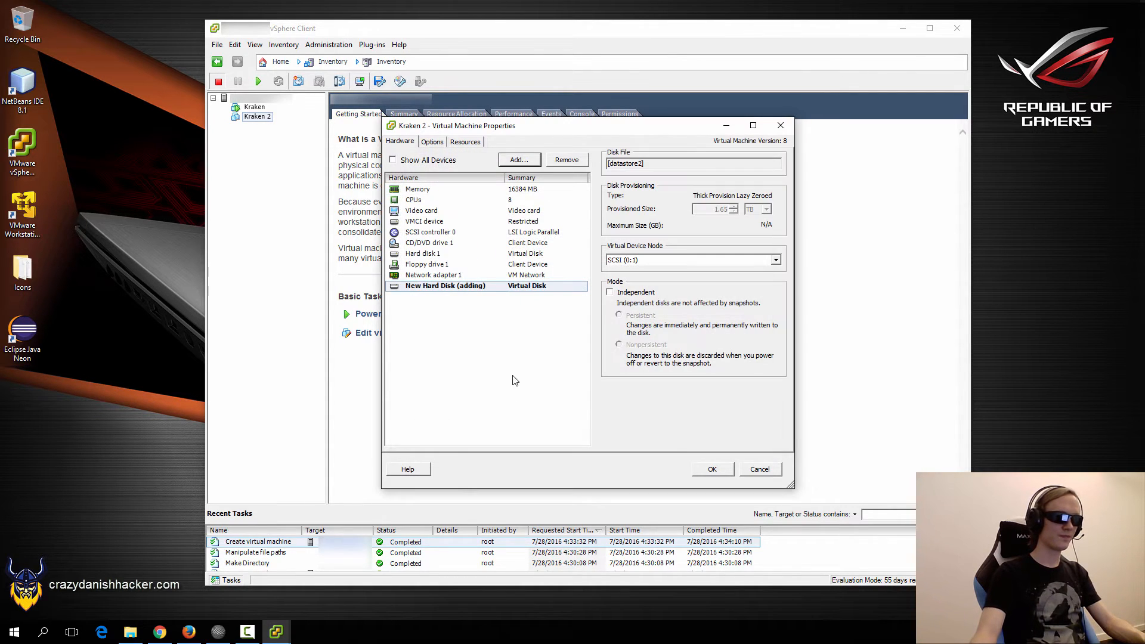
Review the network adapter, floppy and CD/DVD entries, then apply the hardware changes.
click(434, 274)
click(435, 262)
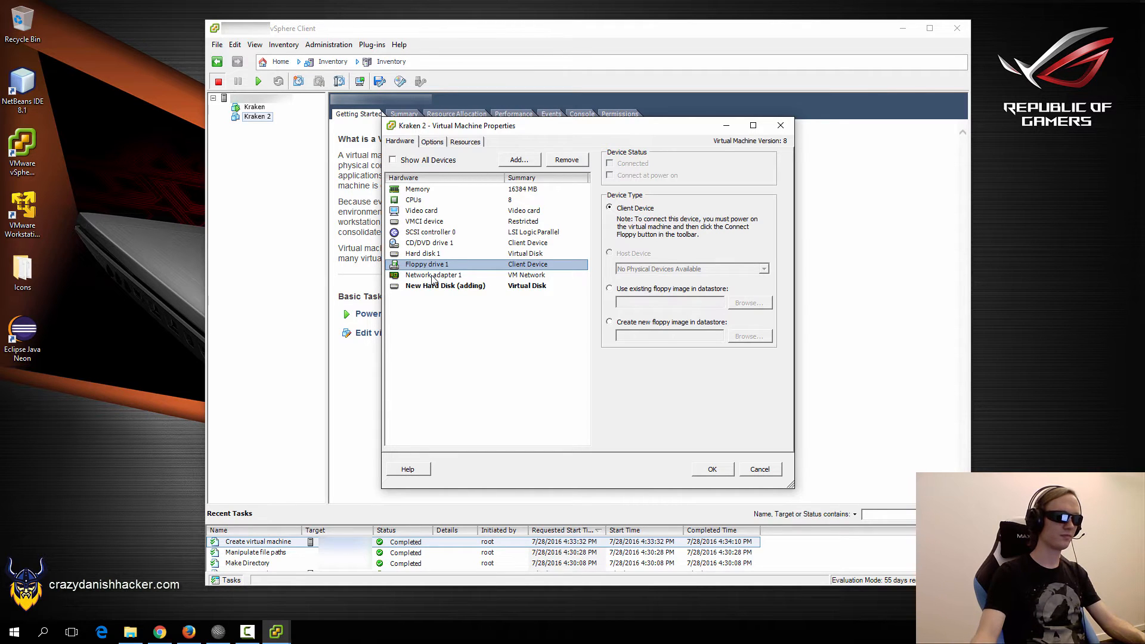
click(431, 245)
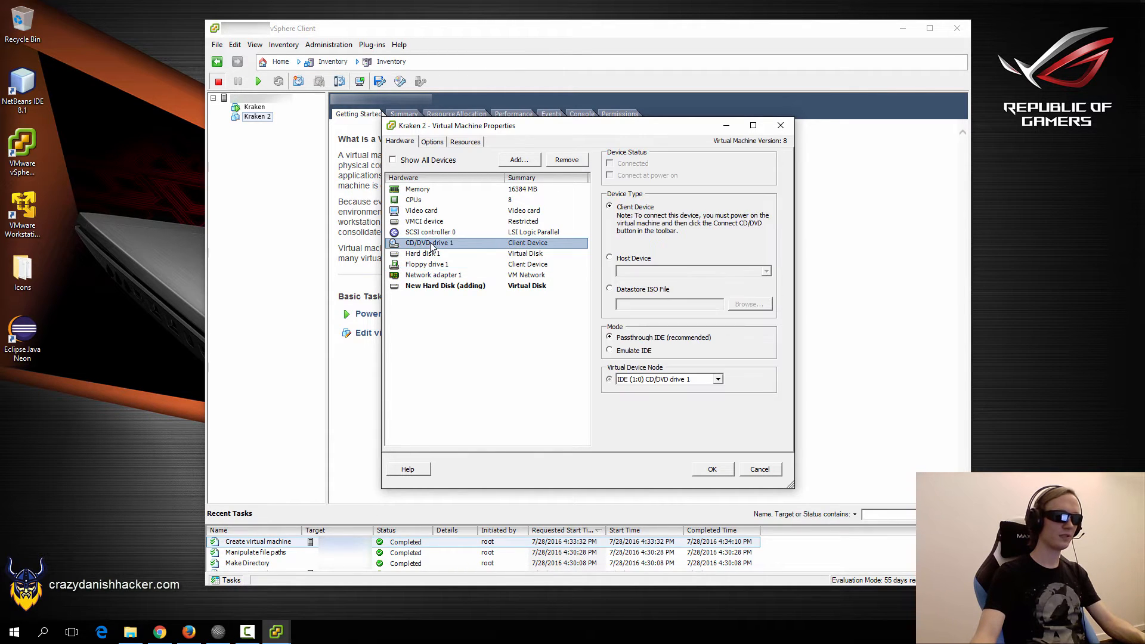
click(722, 477)
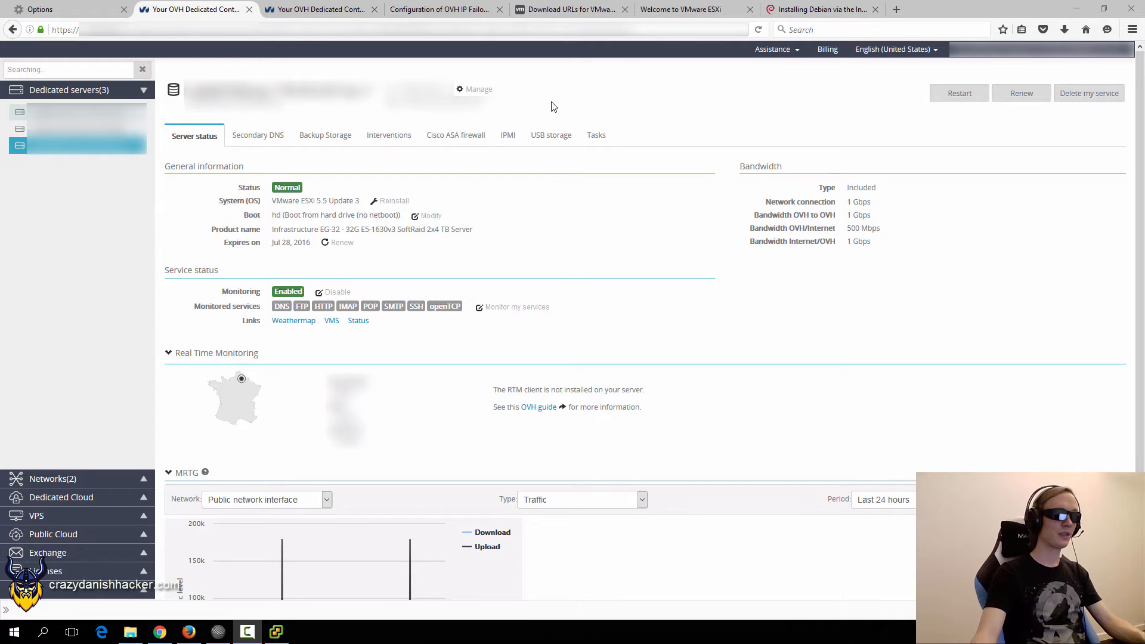
Open the dedicated server's IP management and start an additional IP order.
click(485, 90)
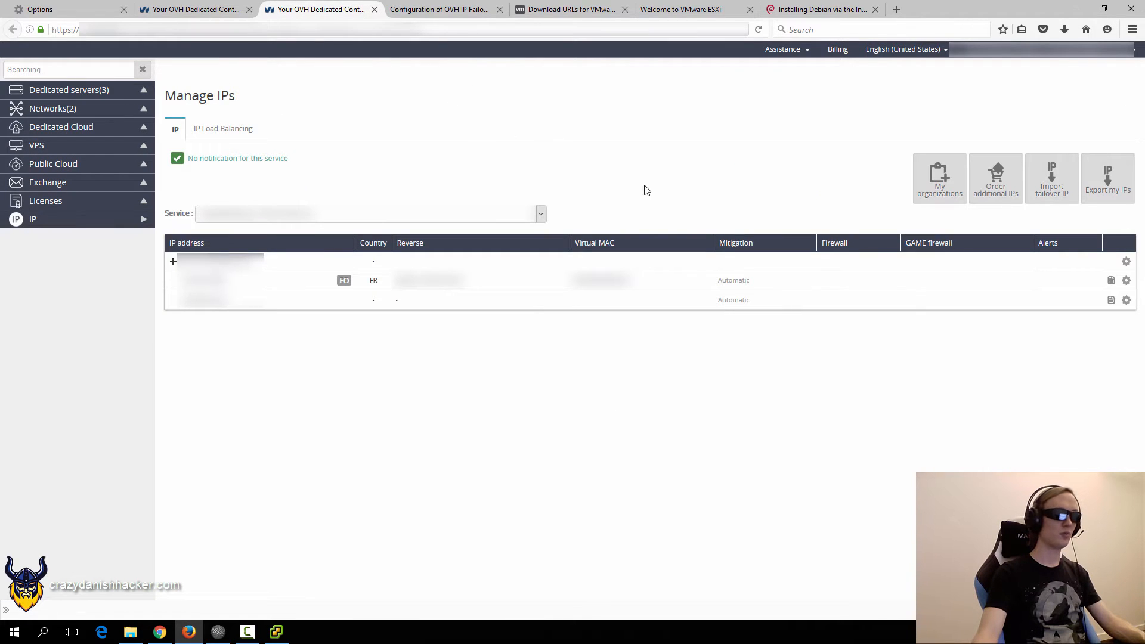
click(1006, 197)
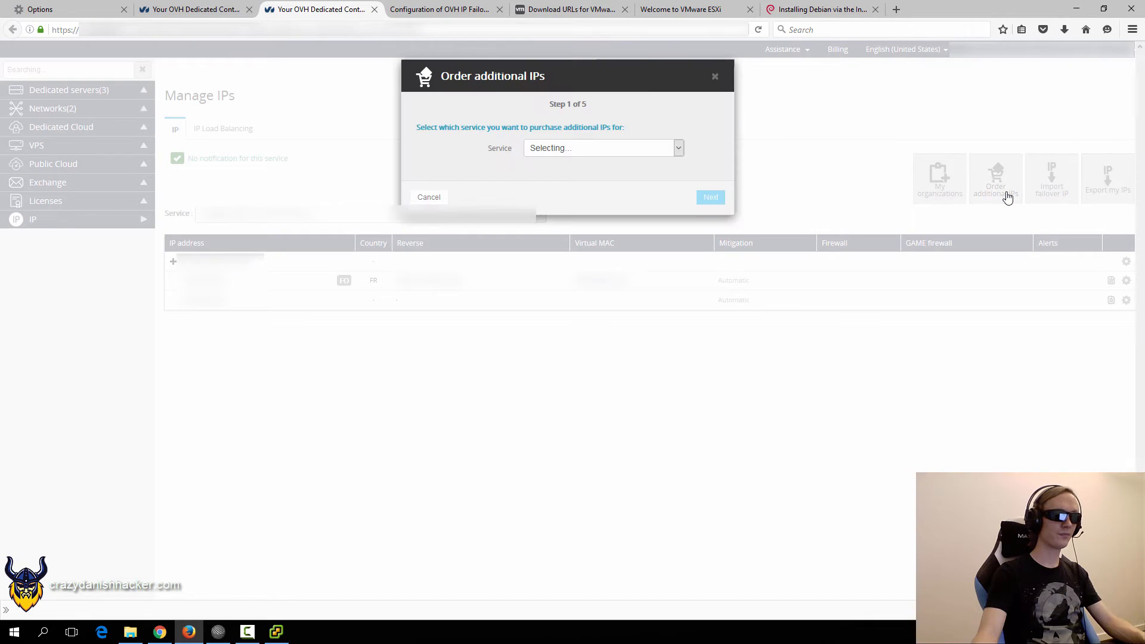
Order for the dedicated server a single IP address located in France.
click(555, 153)
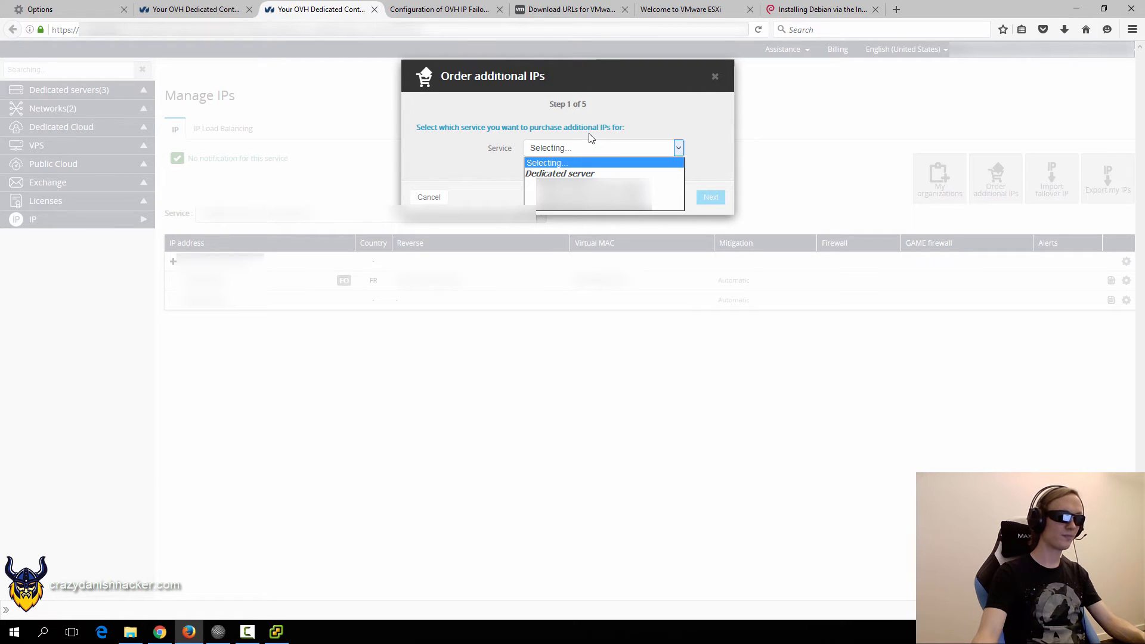
click(616, 209)
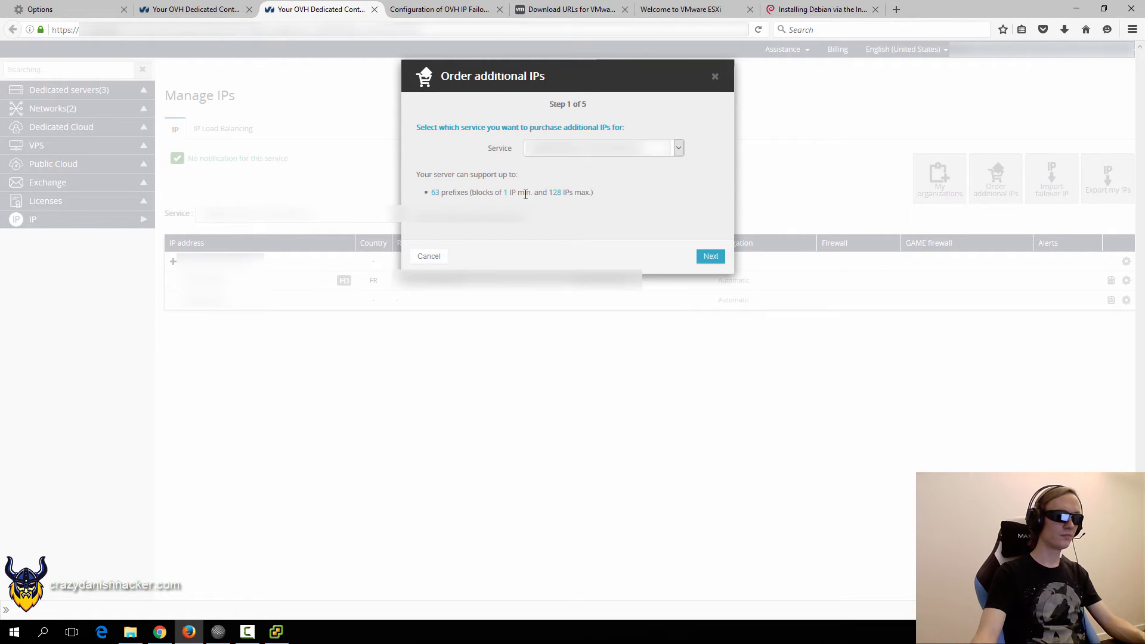
click(703, 256)
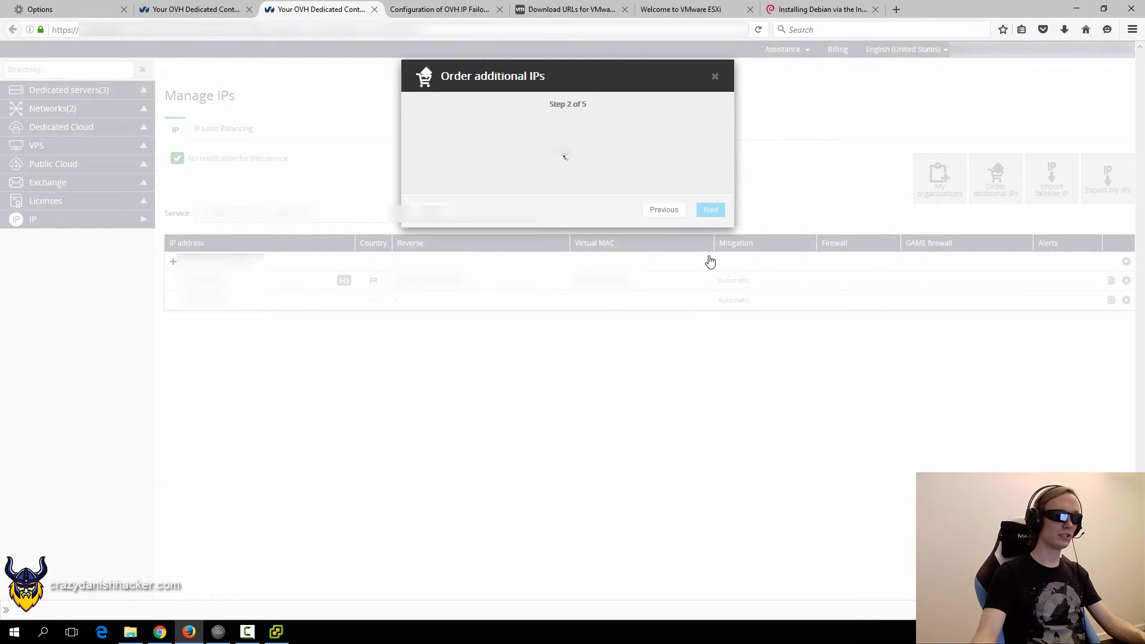
click(532, 133)
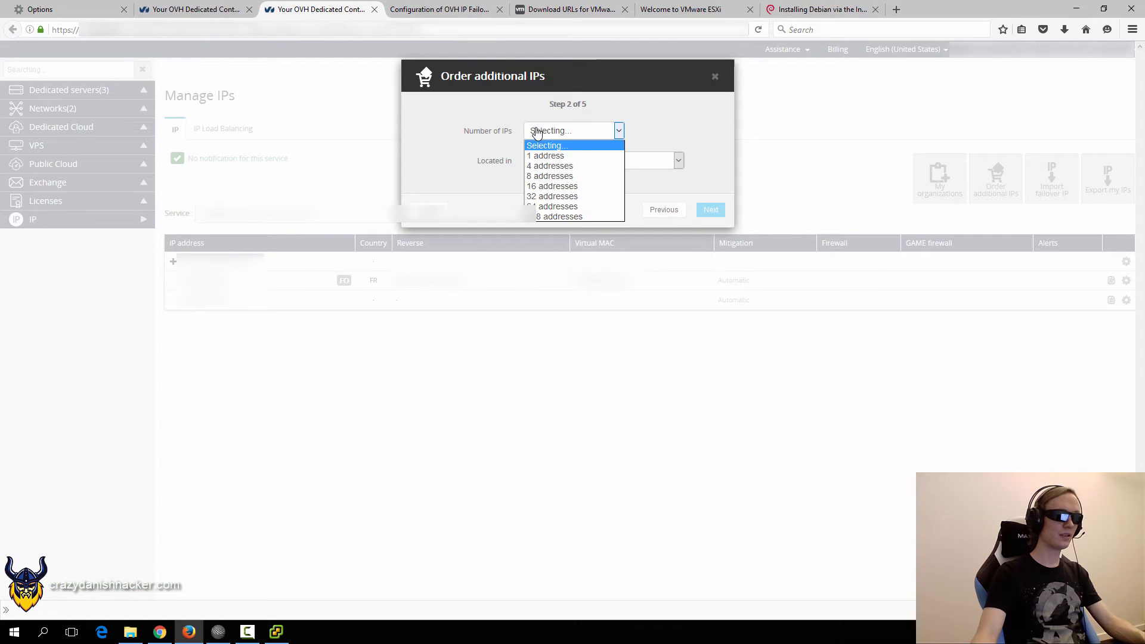
click(551, 162)
click(551, 161)
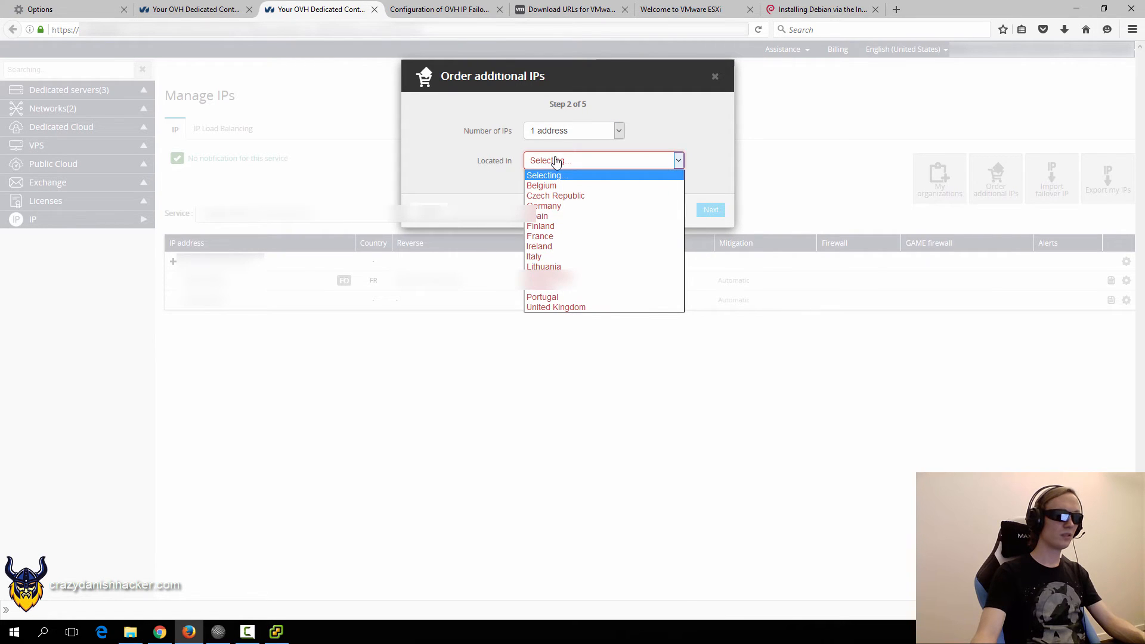
click(554, 237)
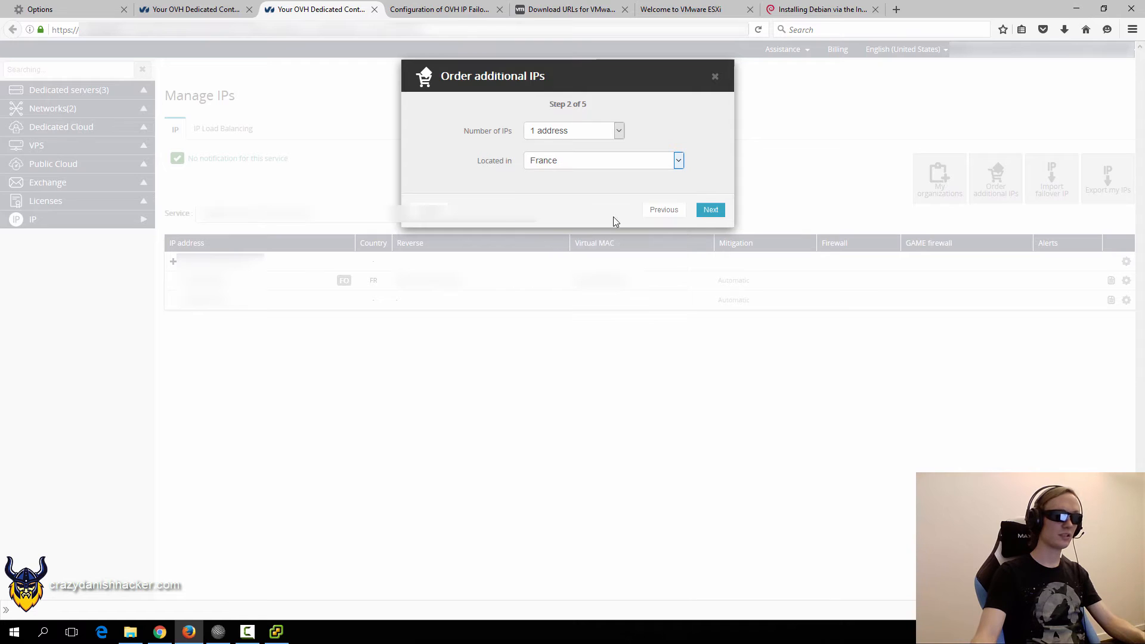
Review the activation fee, accept the terms, then cancel the order.
click(712, 211)
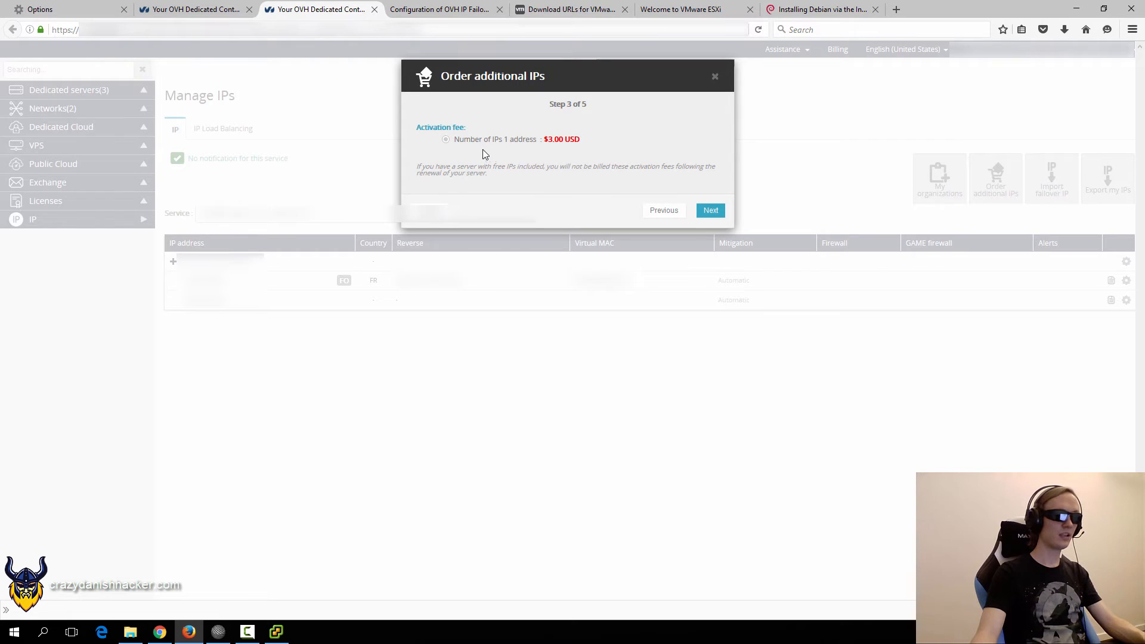
click(708, 213)
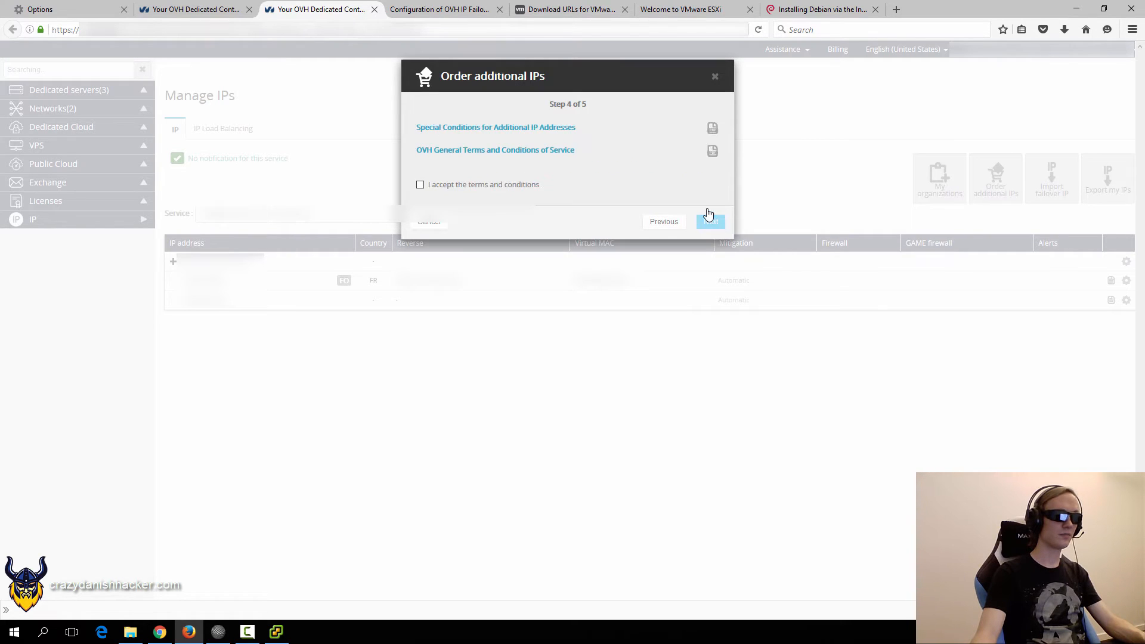
click(462, 188)
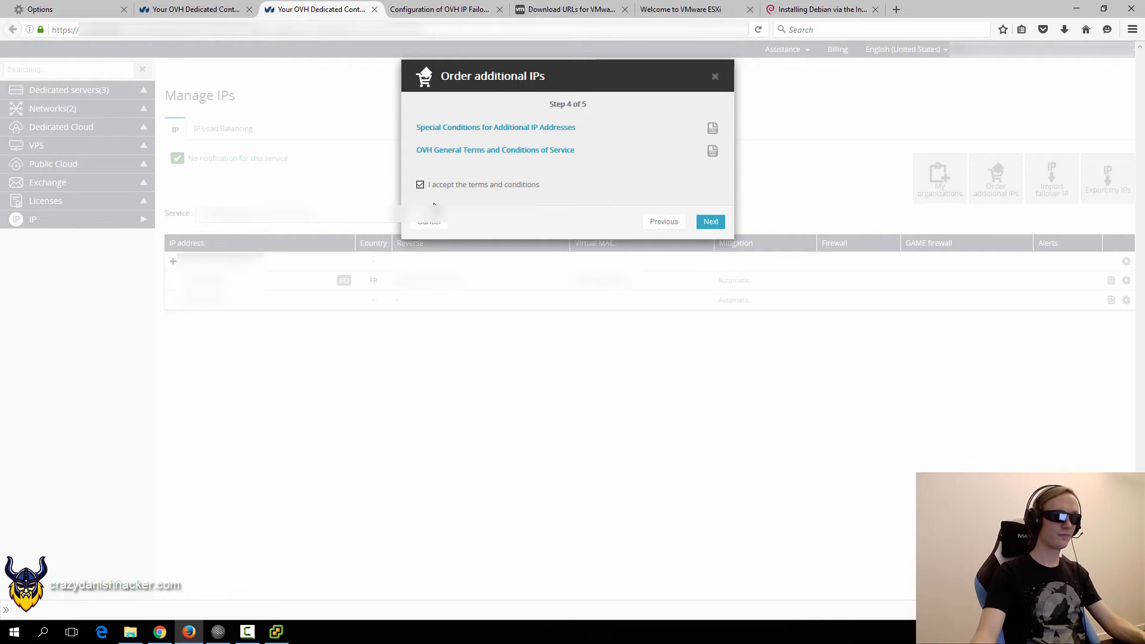
click(430, 222)
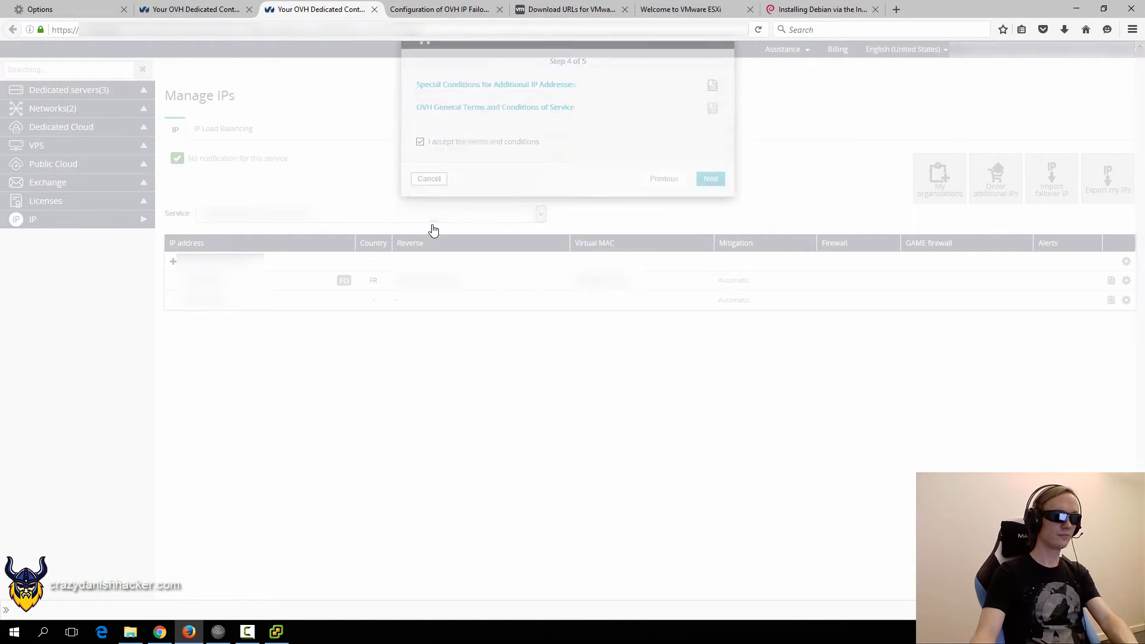
click(525, 436)
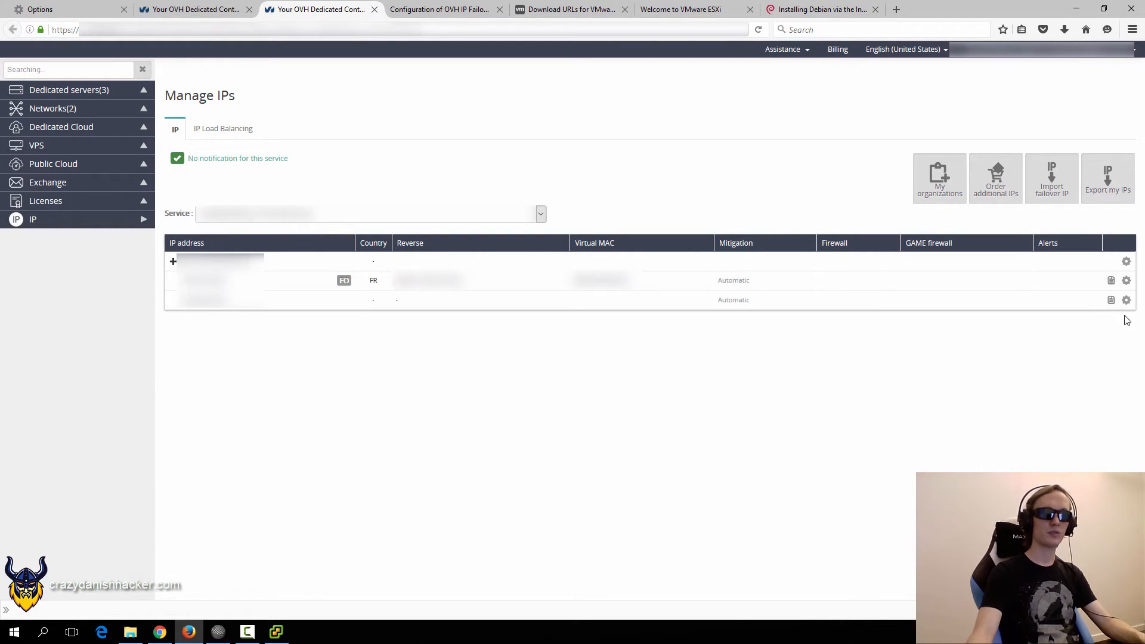
Confirm the failover IP already has a virtual MAC and select that MAC address.
click(1127, 283)
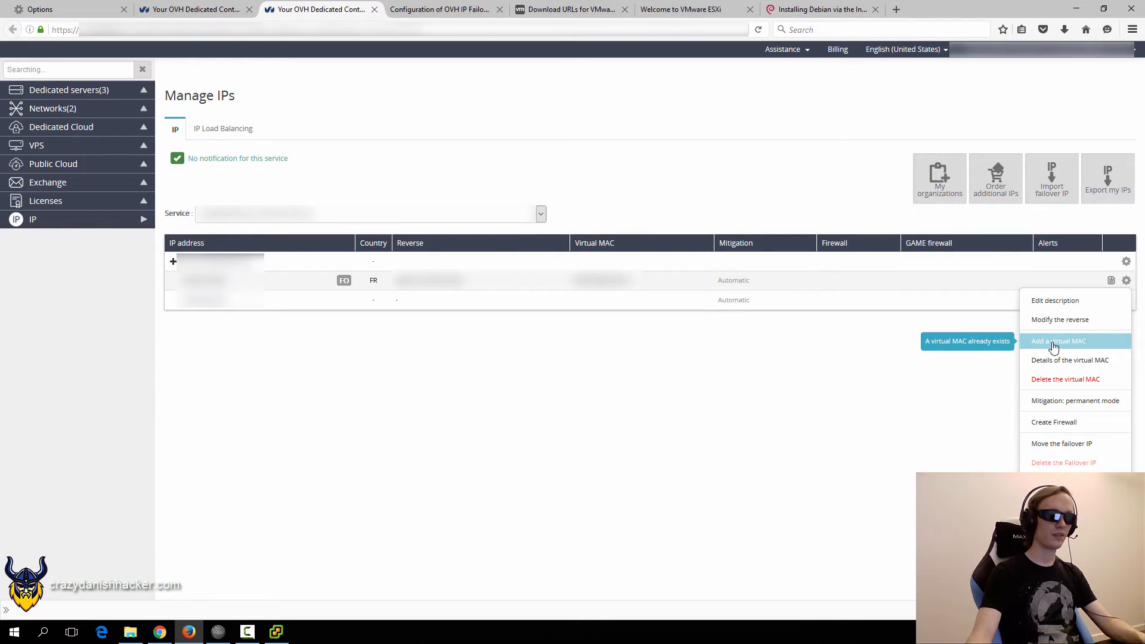
click(718, 364)
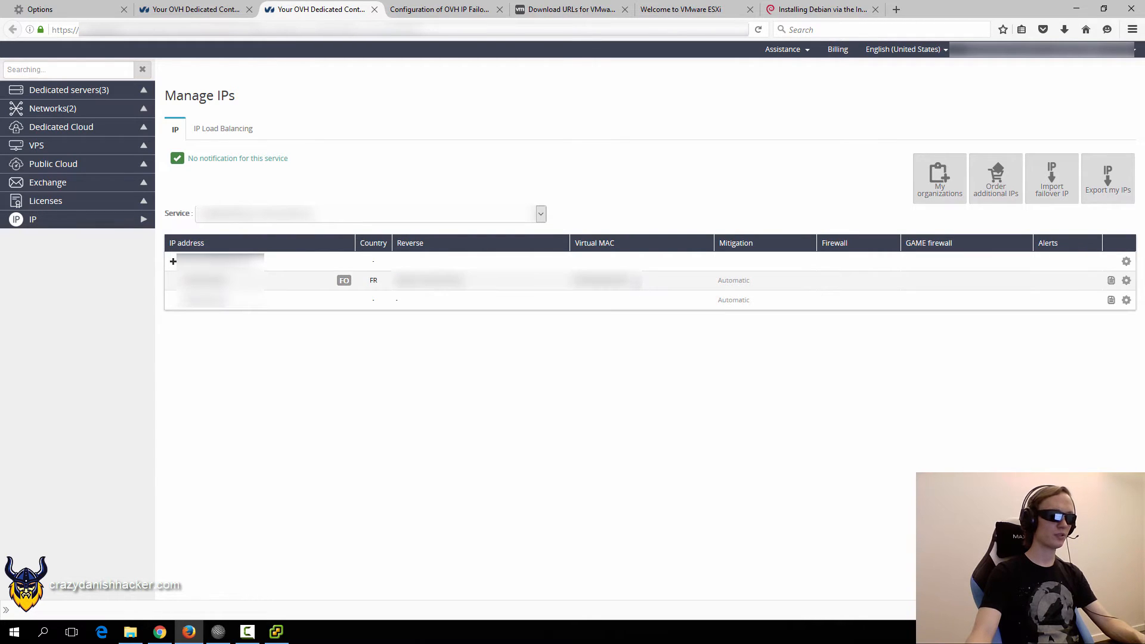
drag(635, 281, 573, 289)
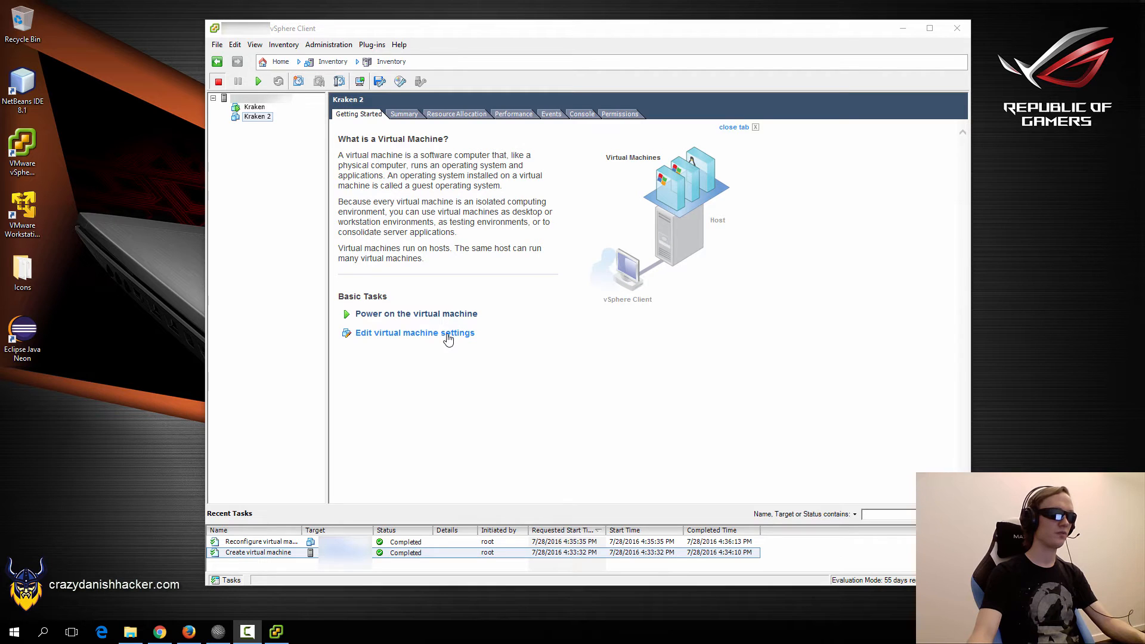
Switch Kraken 2's network adapter to a manual MAC address and save the change.
click(448, 339)
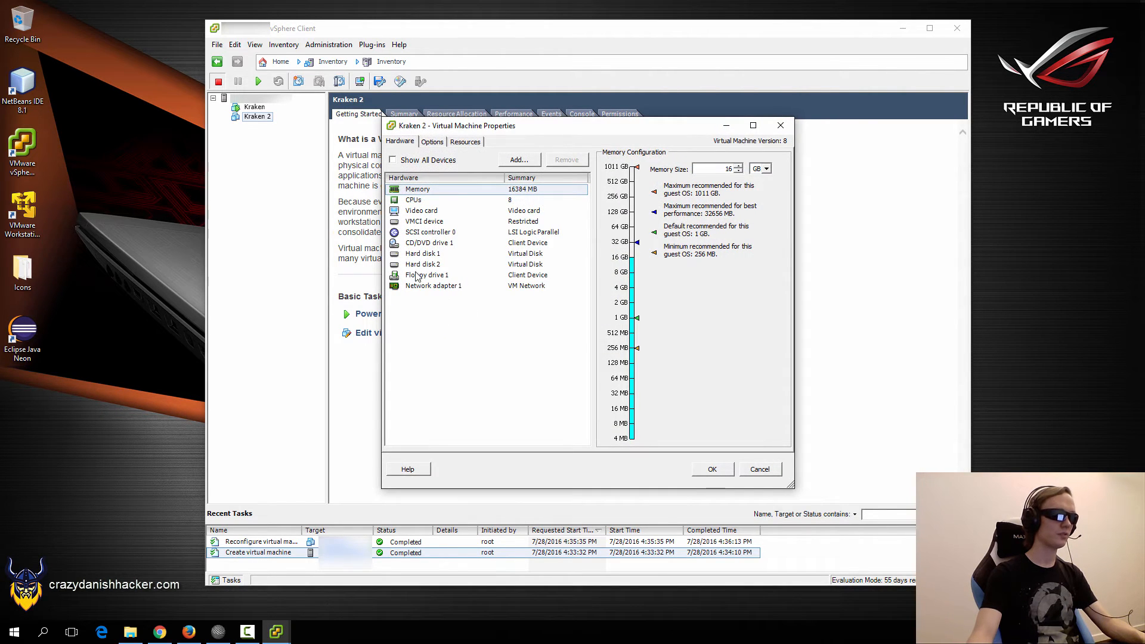
click(419, 288)
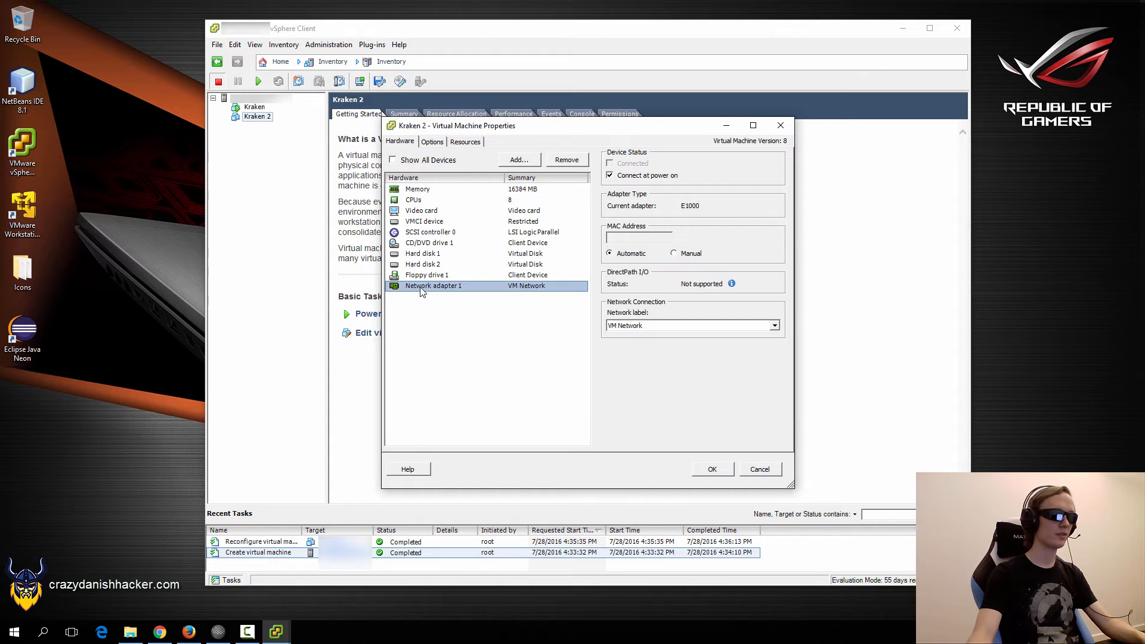
click(674, 254)
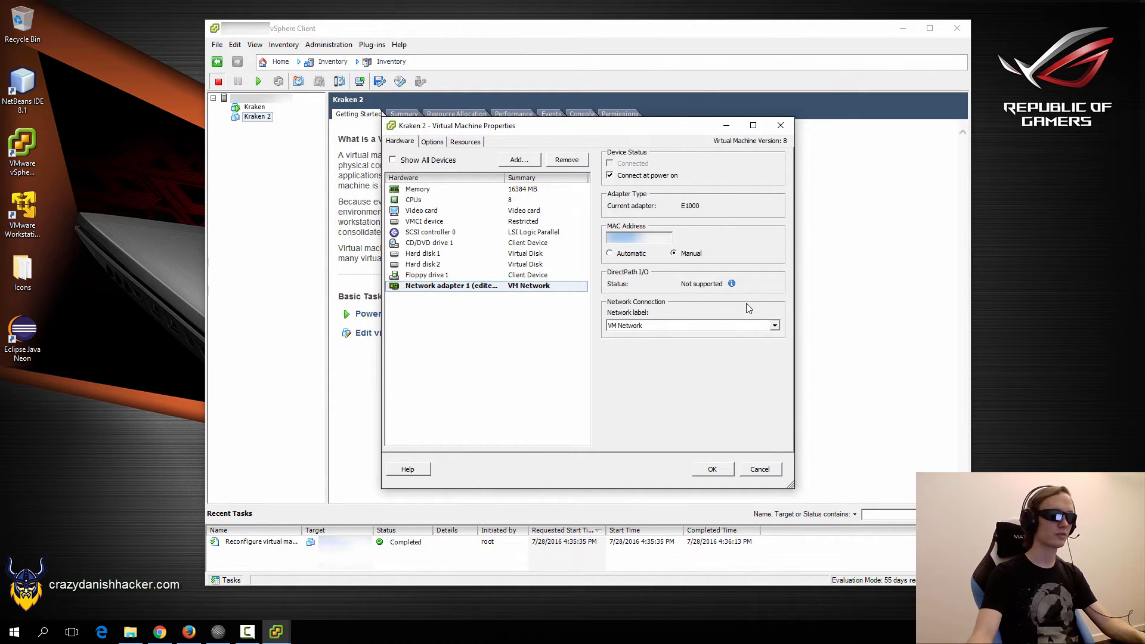
click(712, 470)
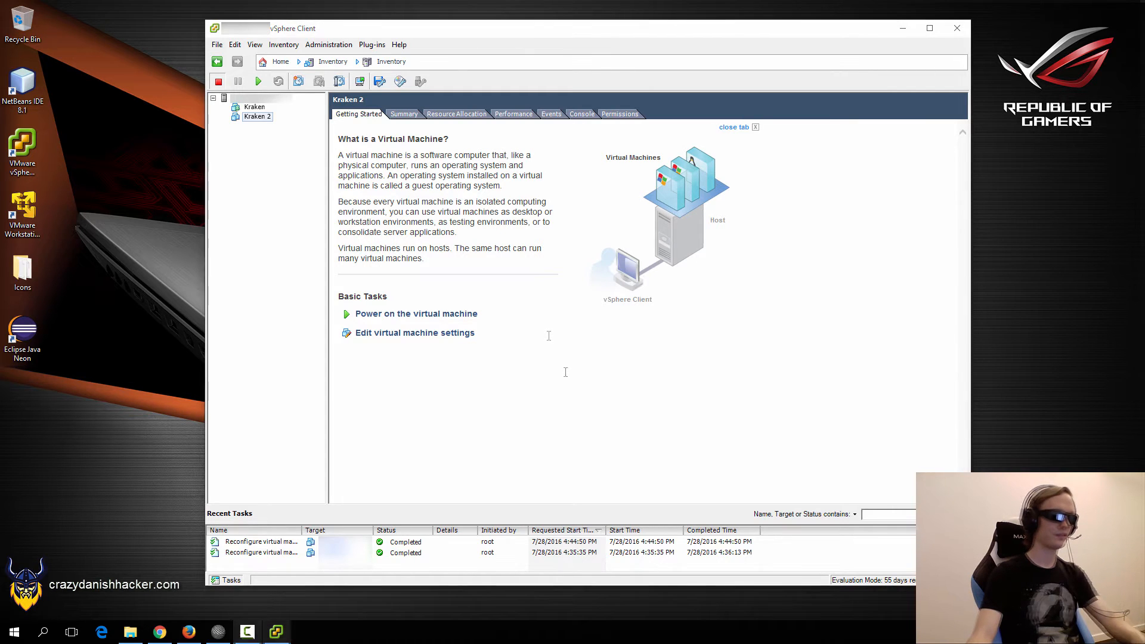
Mount the Debian 8.5.0 netinst ISO from datastore1's ISO folder in Kraken 2's CD/DVD drive.
click(415, 333)
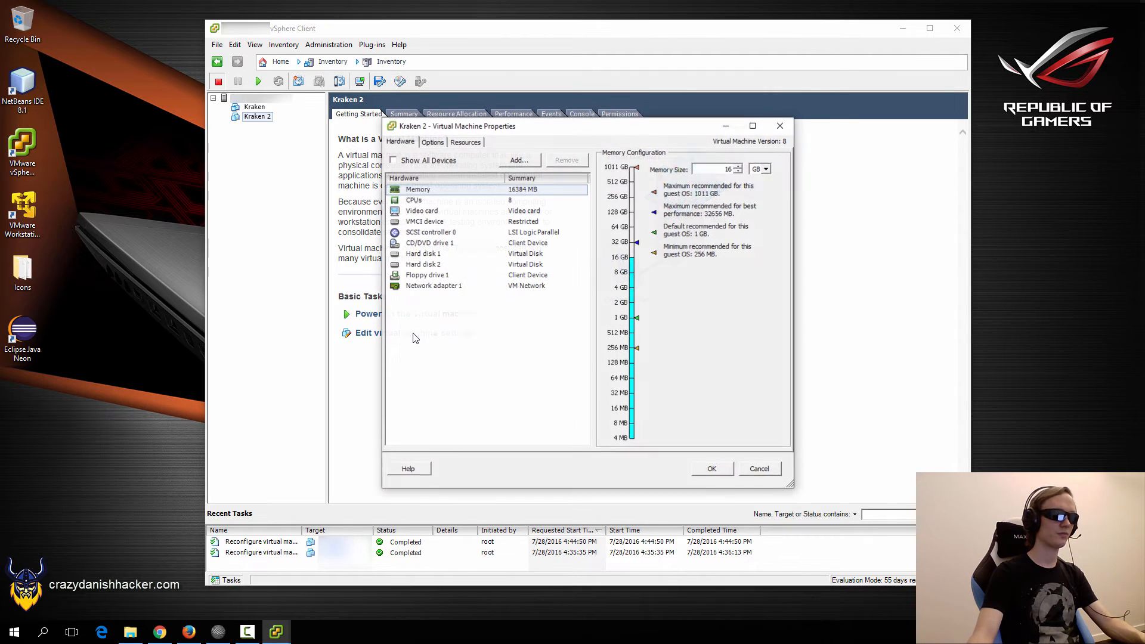
click(433, 245)
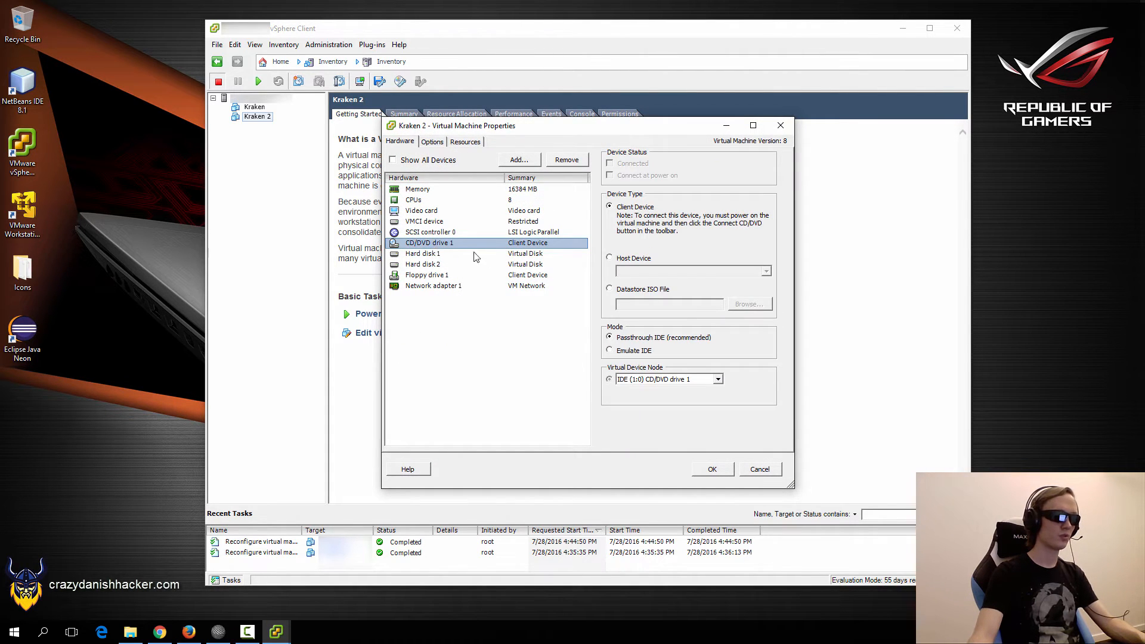
click(625, 291)
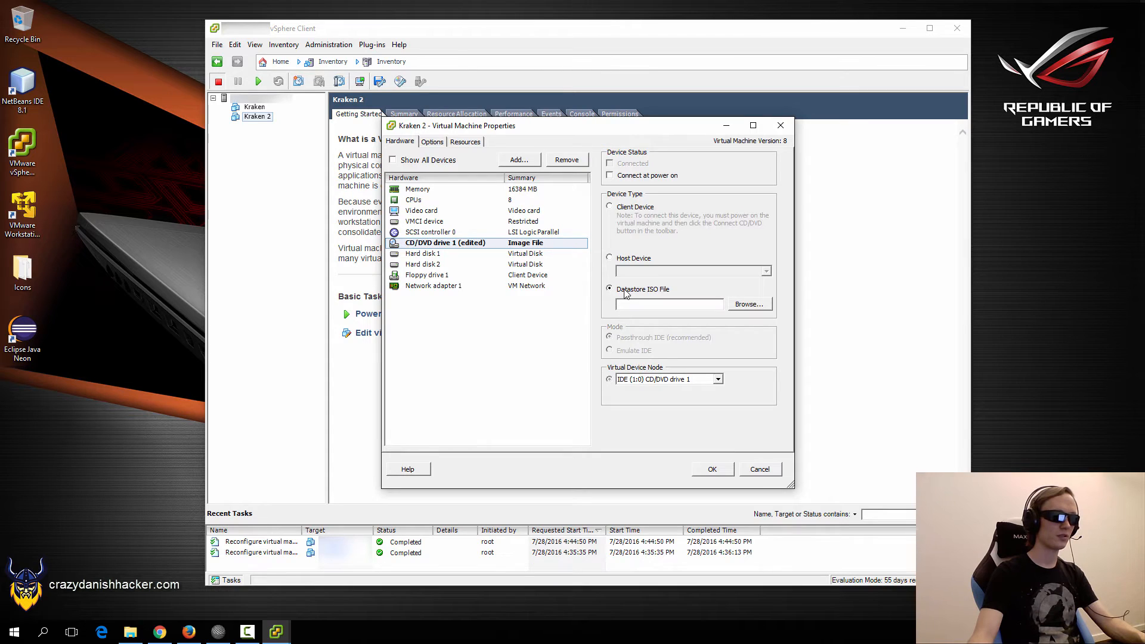
click(748, 305)
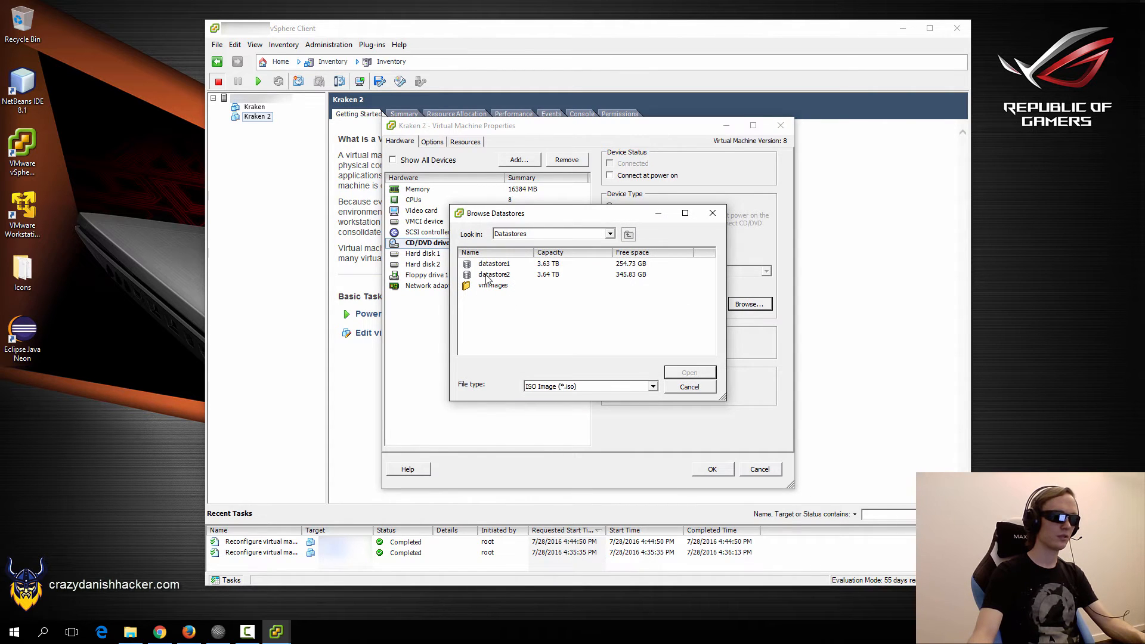
click(491, 269)
double_click(490, 266)
double_click(490, 275)
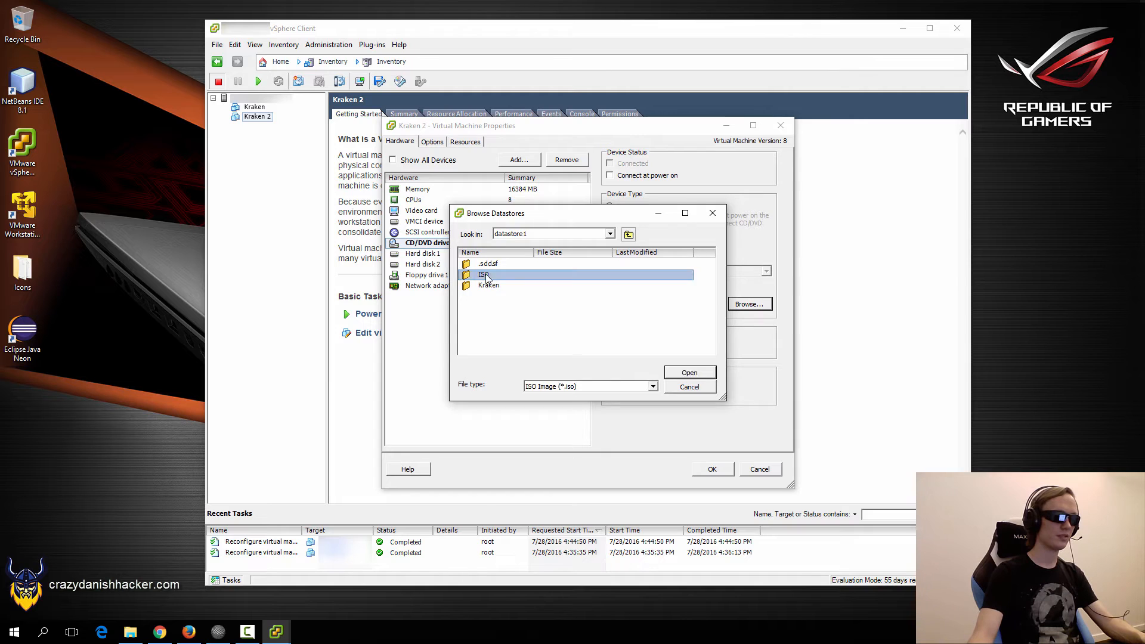
click(486, 266)
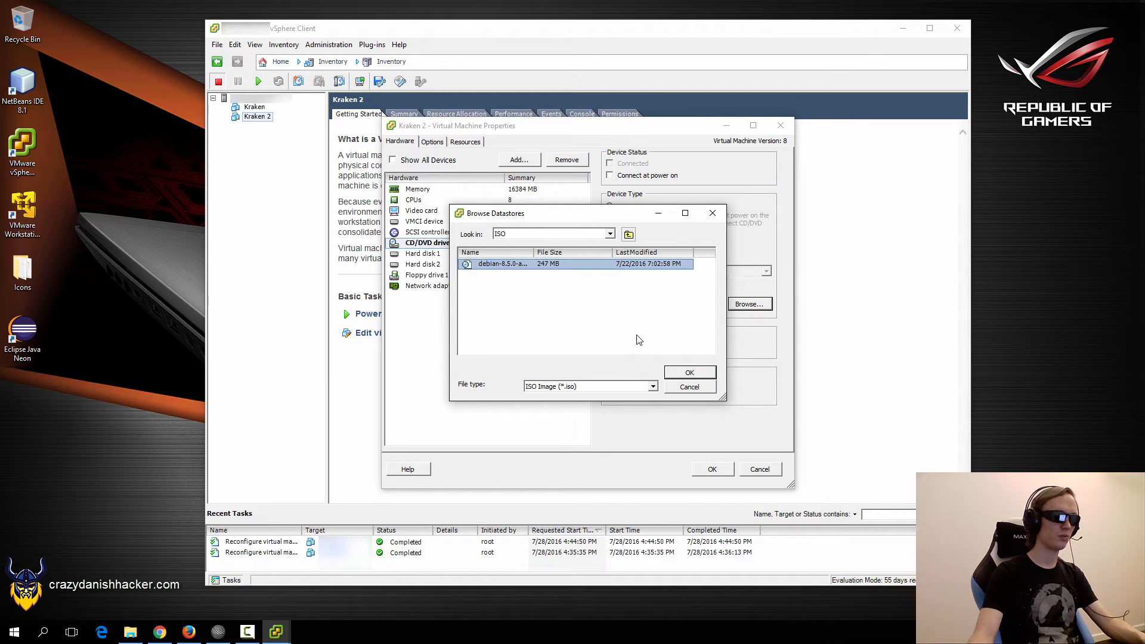
click(677, 373)
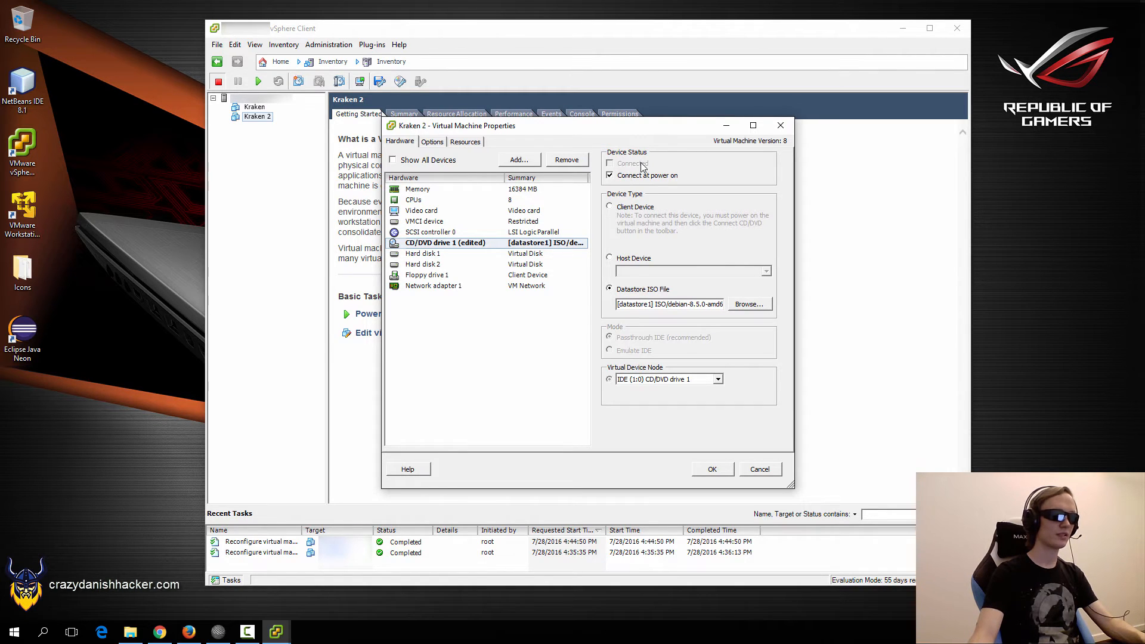
Enable Force BIOS Setup in Kraken 2's boot options, save, and power the VM on.
click(432, 142)
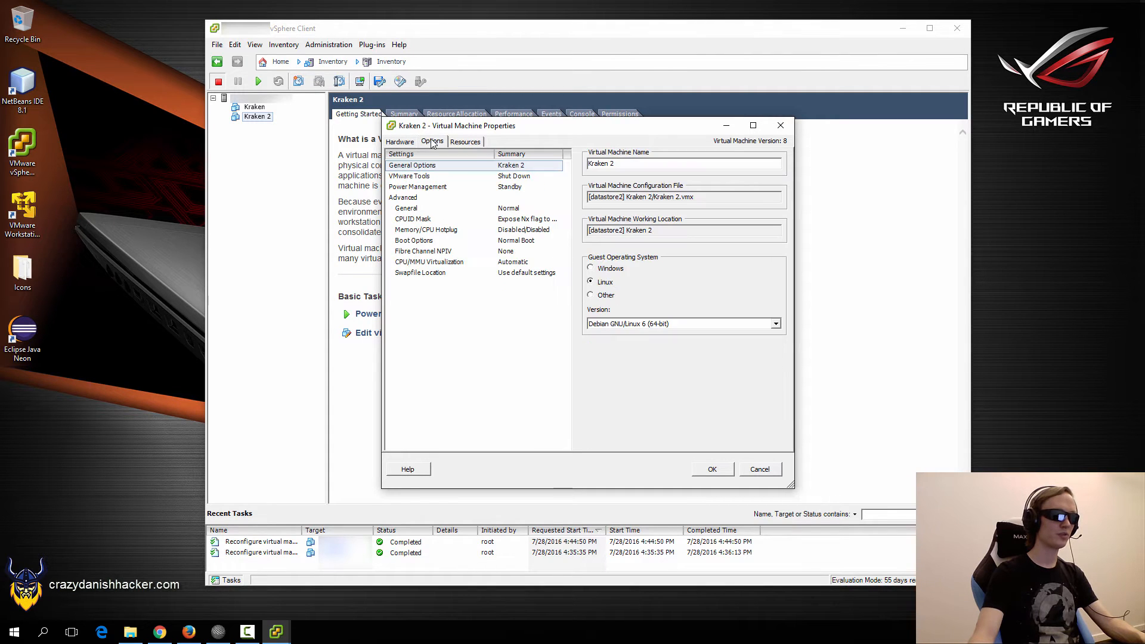
click(425, 240)
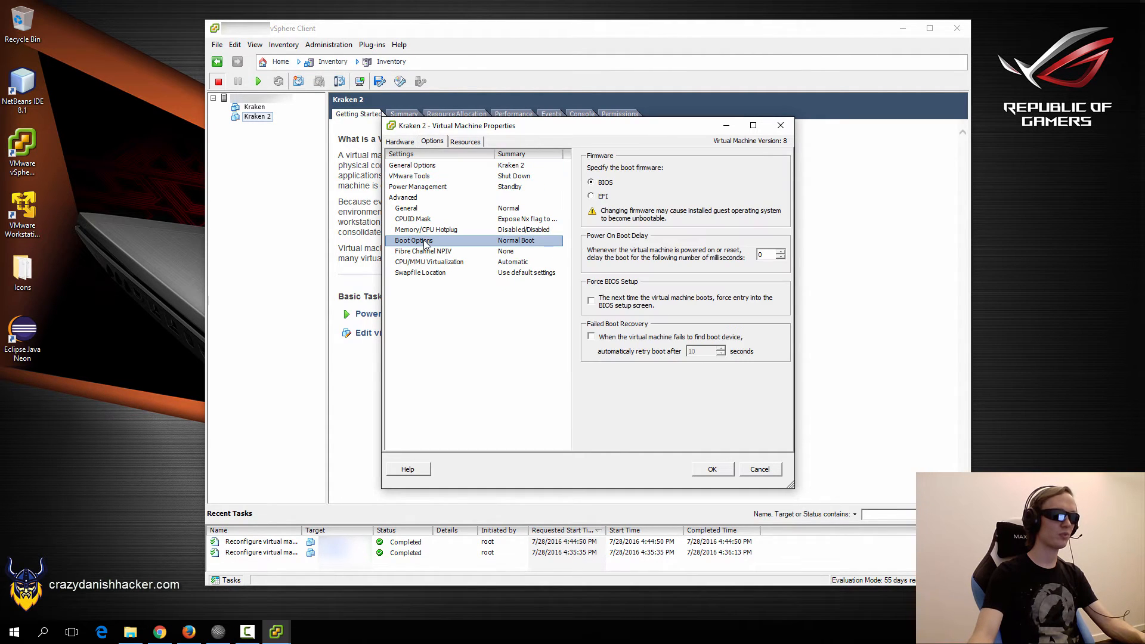
click(627, 299)
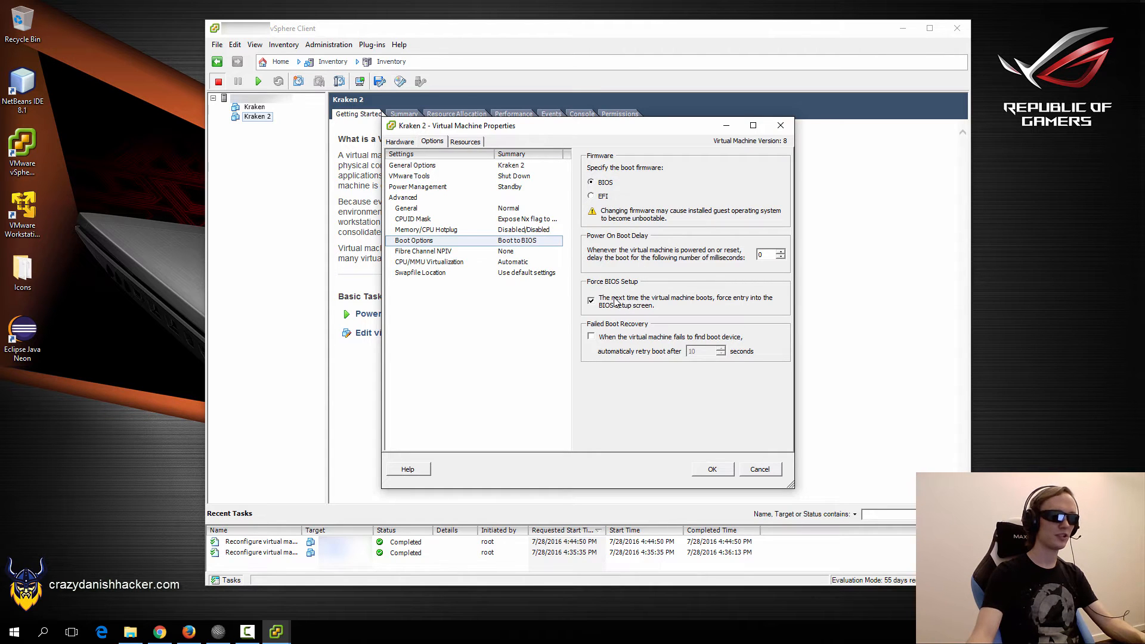
click(710, 470)
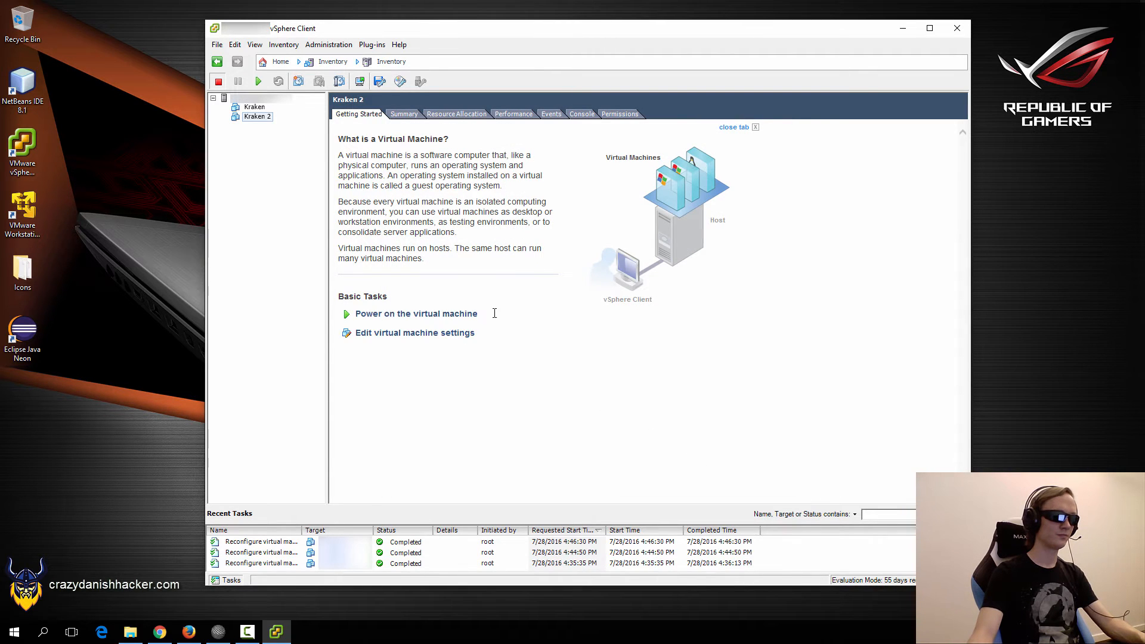
click(436, 316)
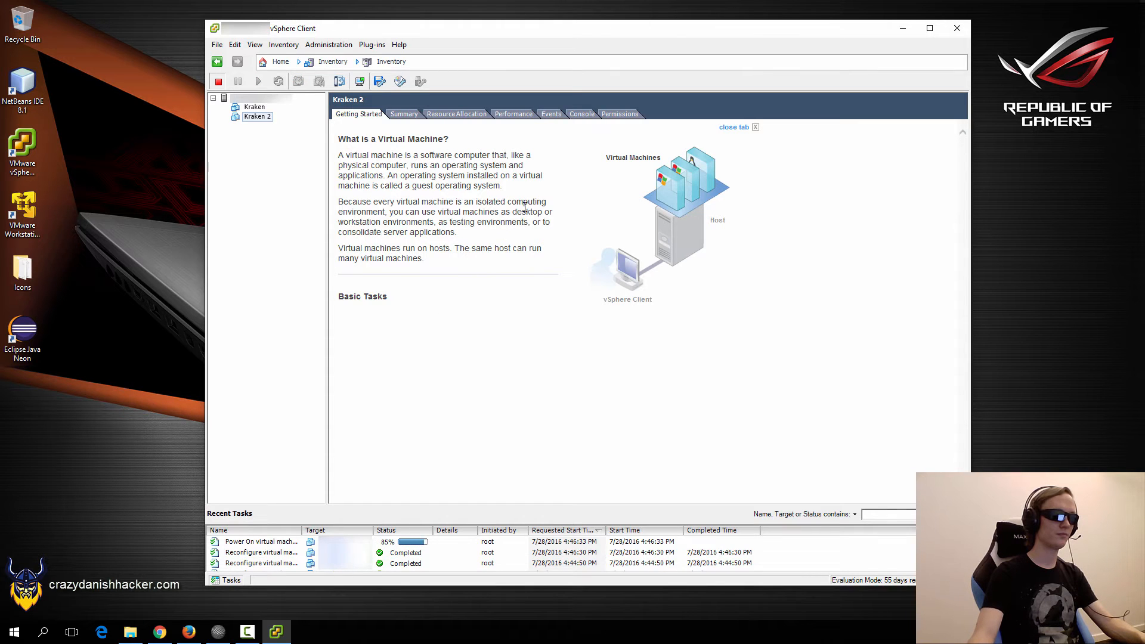
In the console's PhoenixBIOS, move CD-ROM Drive to the top of the boot order.
click(581, 114)
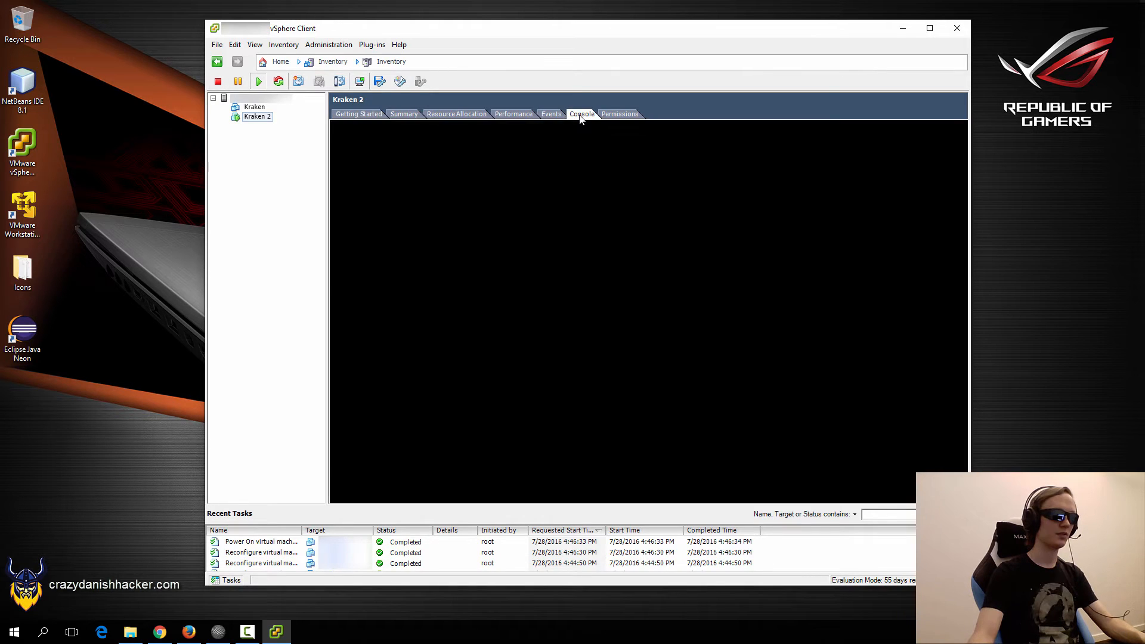
click(591, 298)
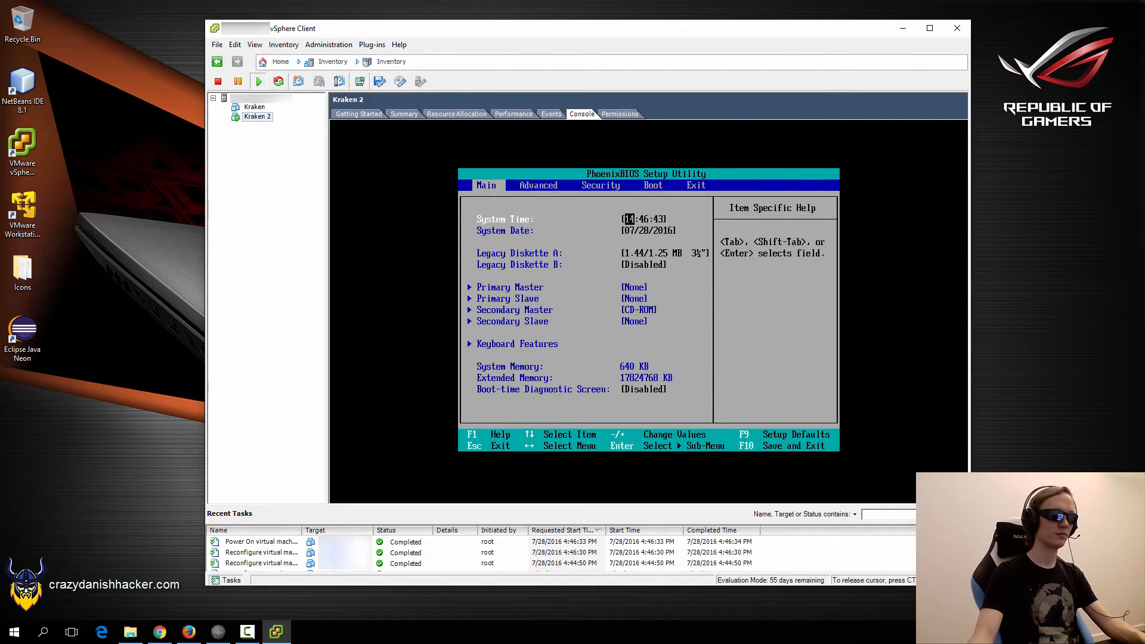
key(Right)
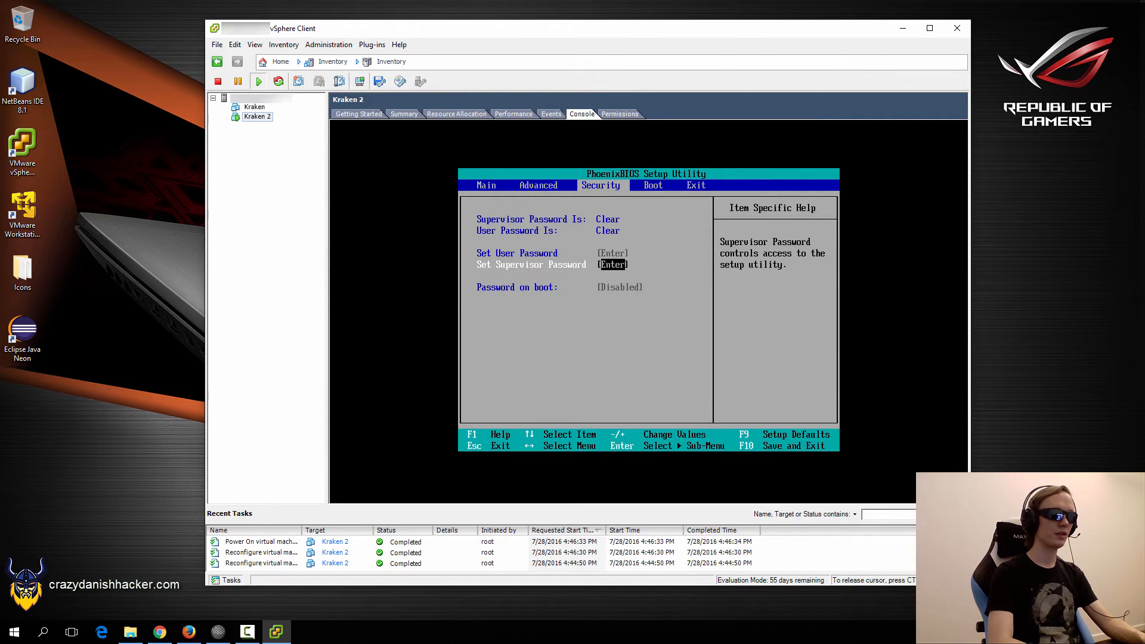
key(Right)
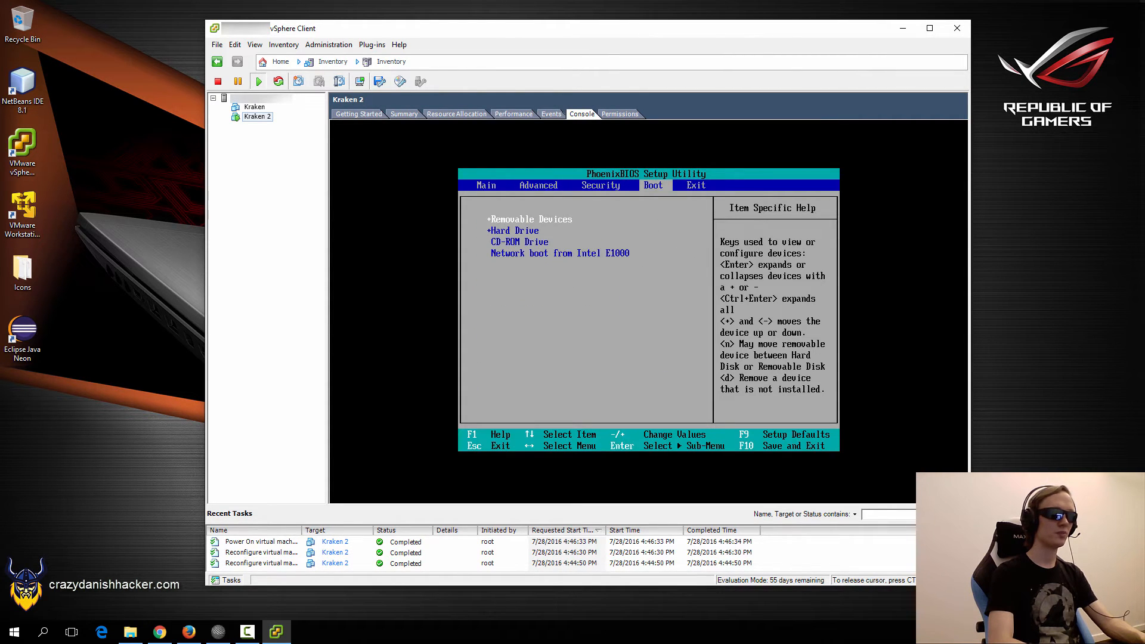
key(Down)
key(Down)
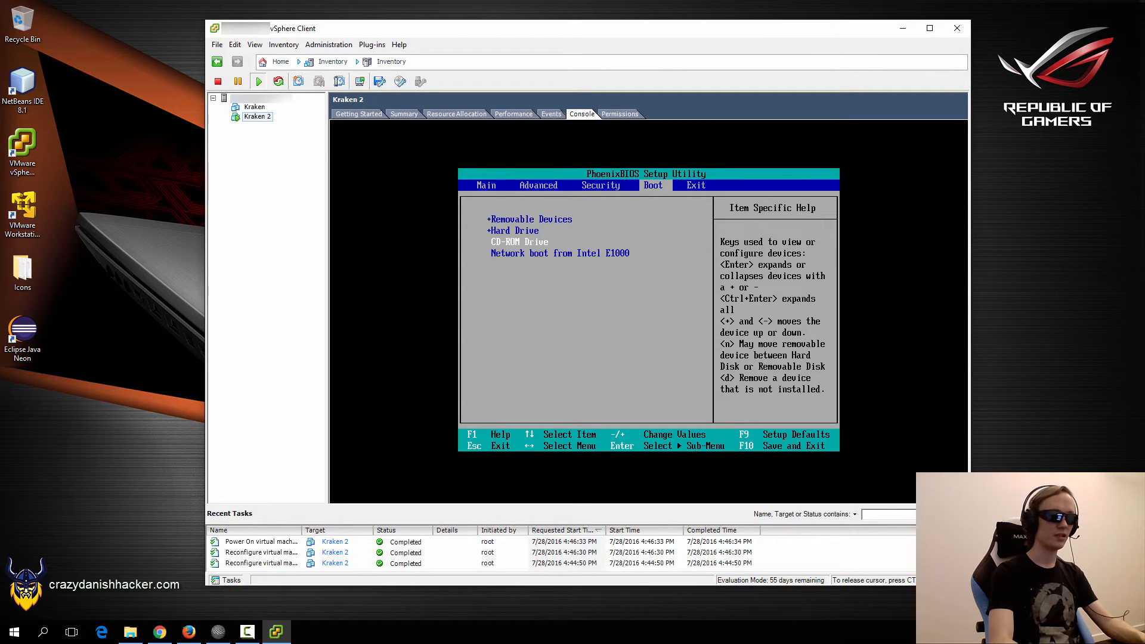
key(minus)
key(plus)
key(plus)
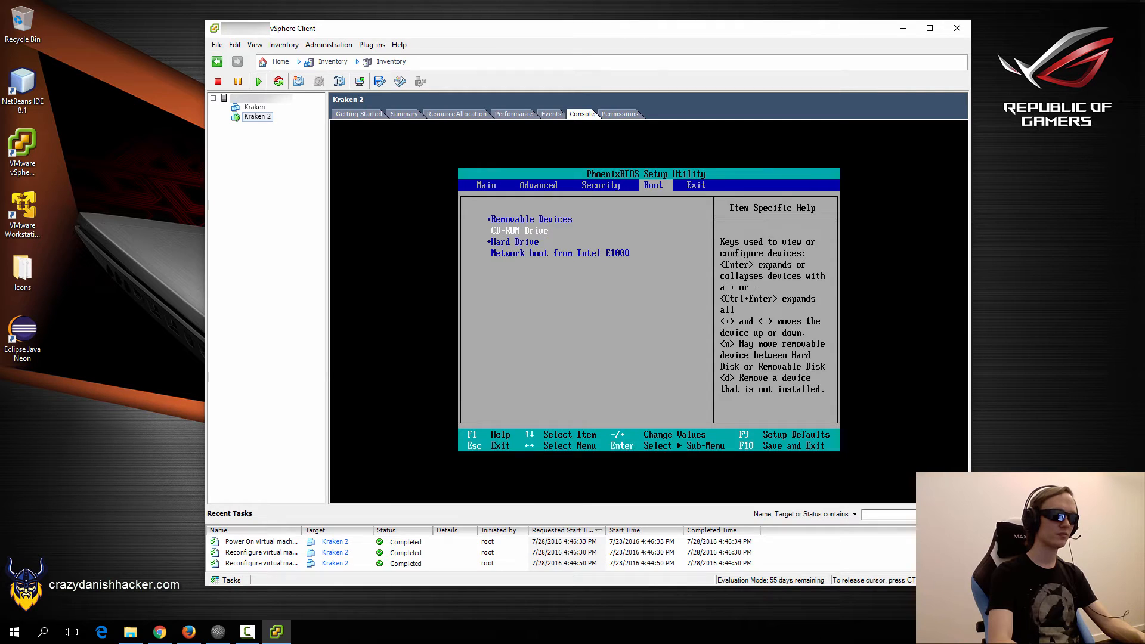
key(plus)
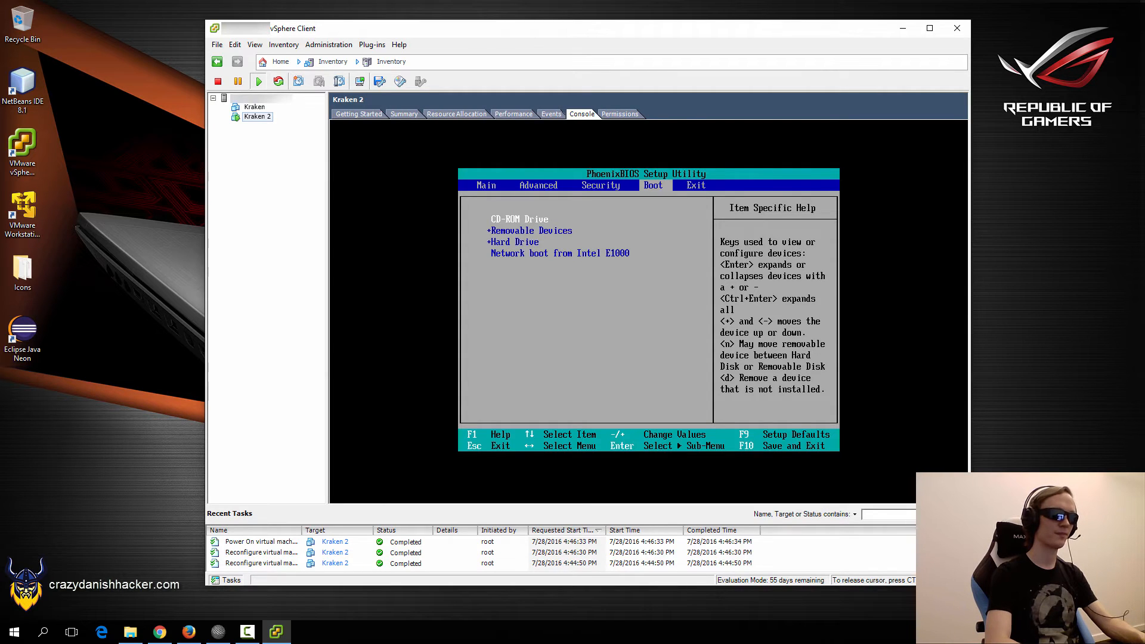
Exit the BIOS saving changes and confirm with Yes to reboot.
key(Right)
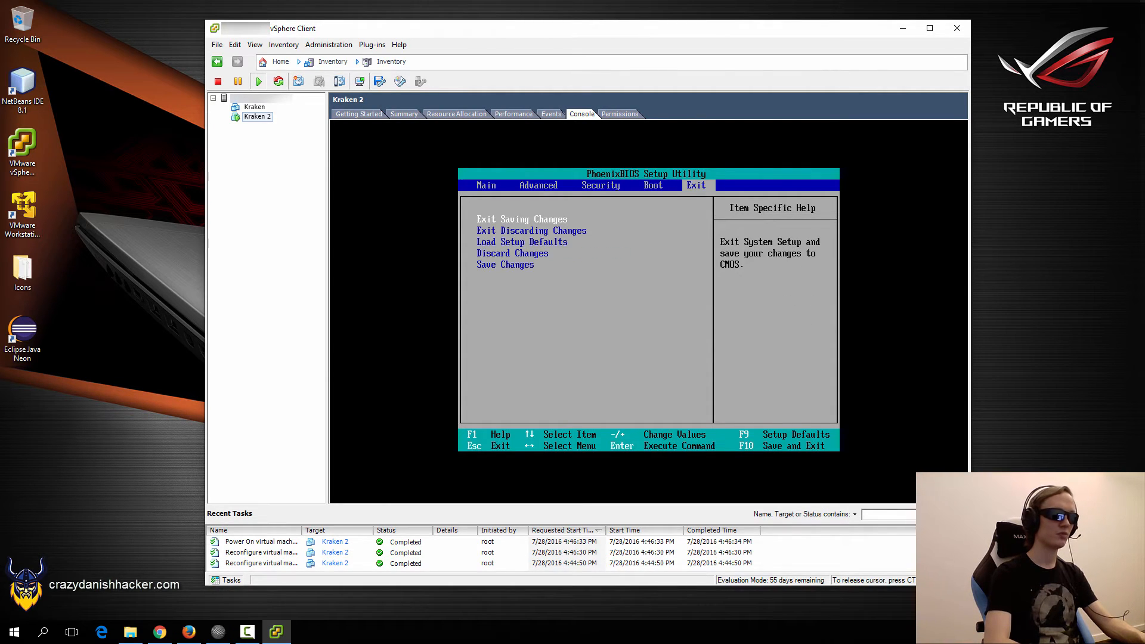
key(Return)
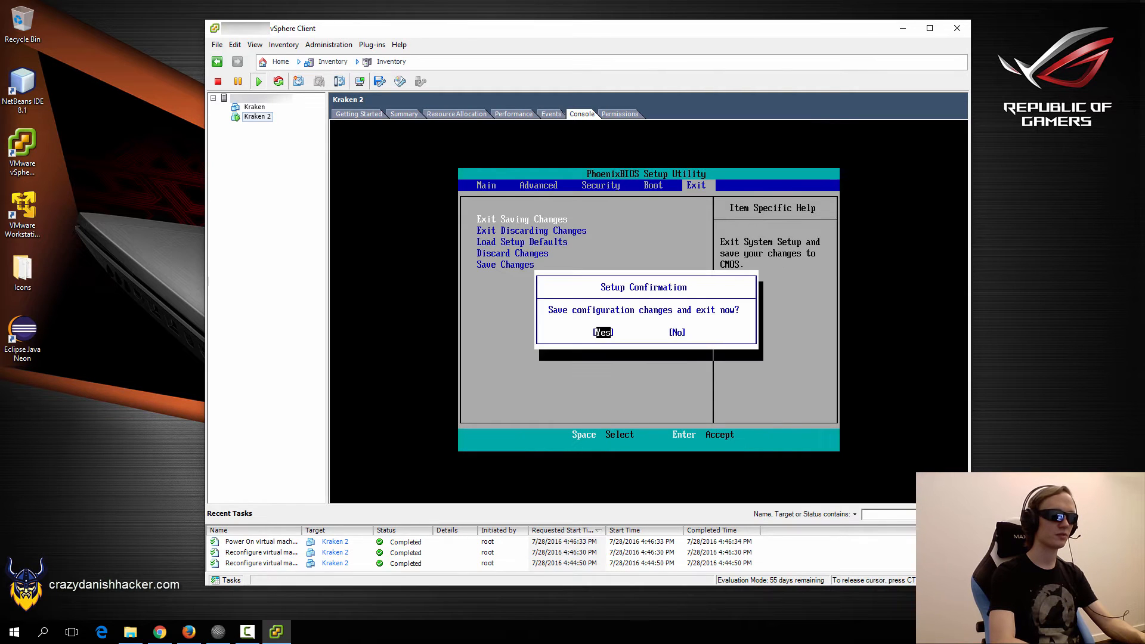
key(Return)
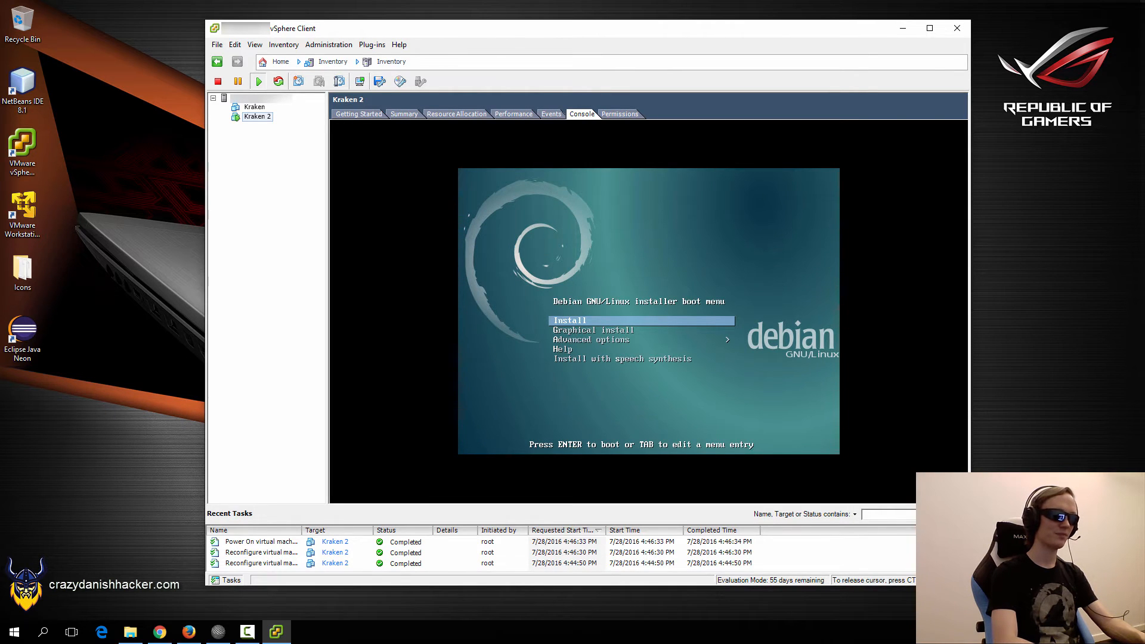
Start the Debian install with English as the language and United States as the location.
key(Return)
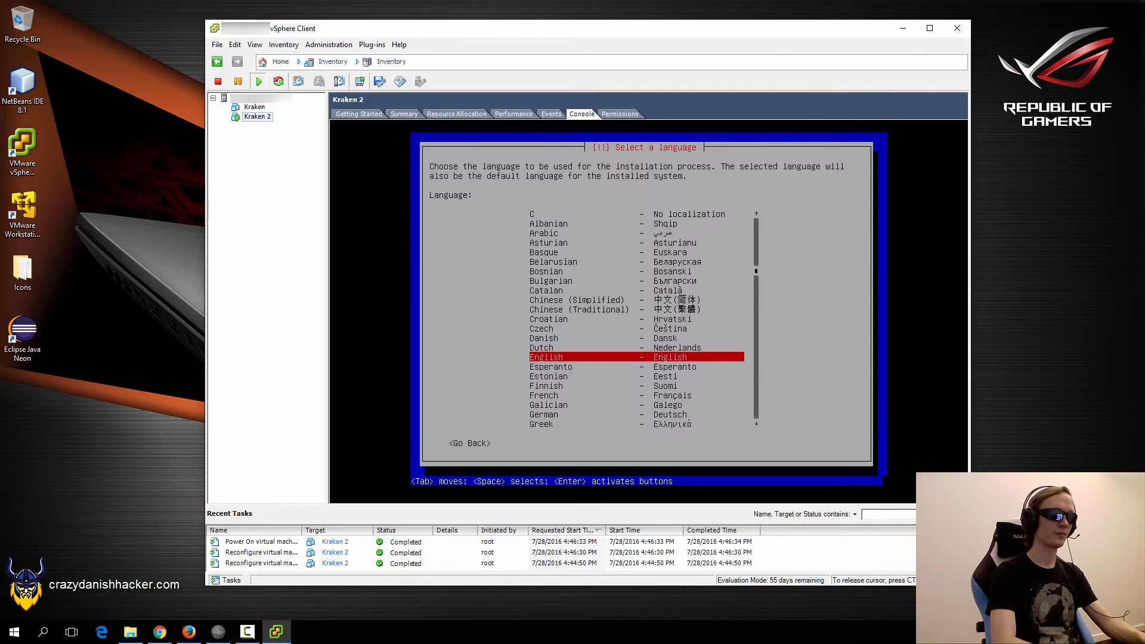
key(Return)
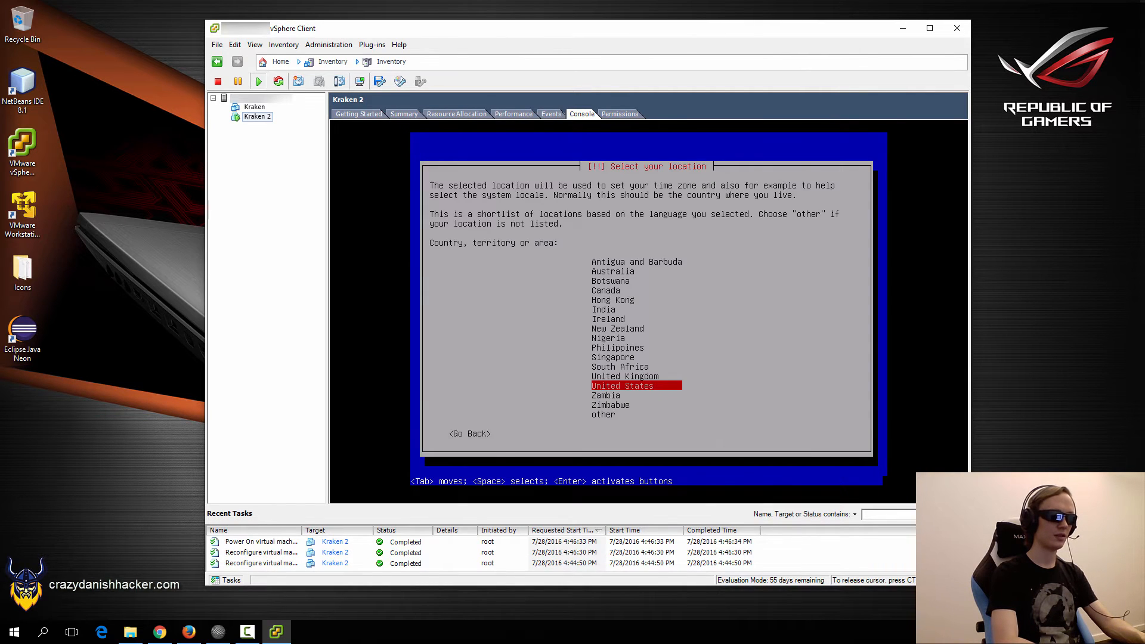
key(Return)
key(Return)
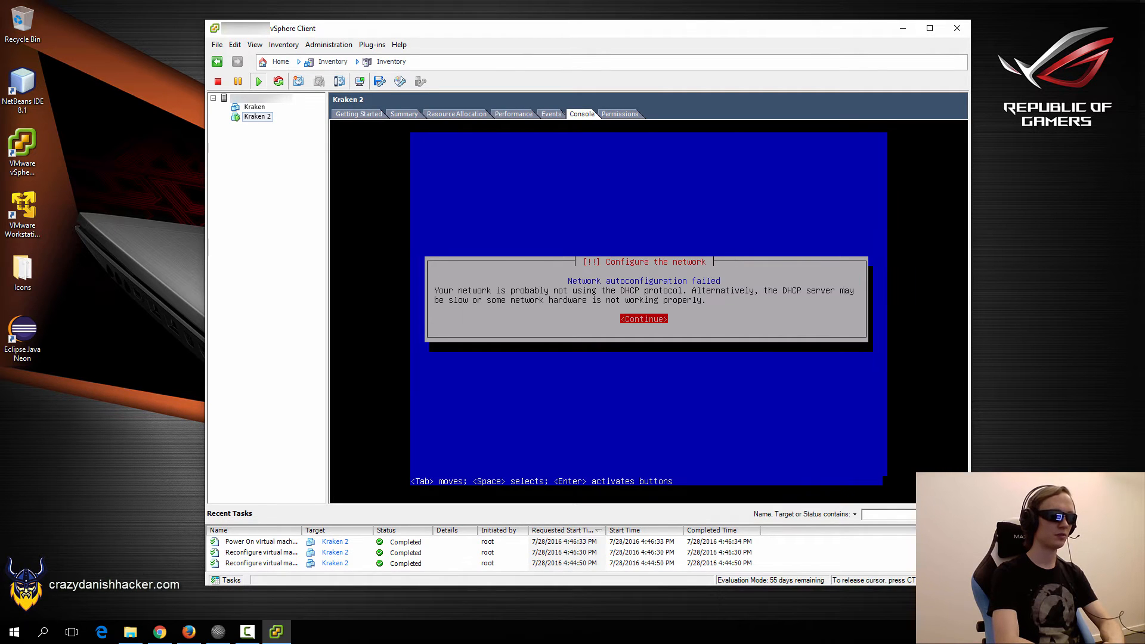
Dismiss the network autoconfiguration failure and choose not to configure the network now.
key(Return)
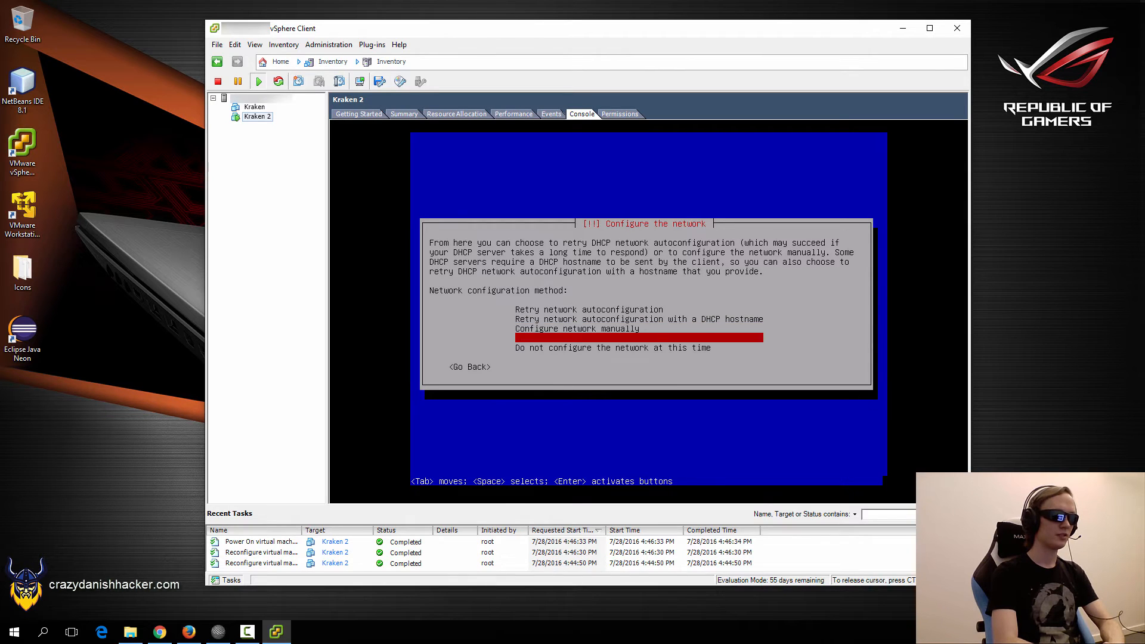
key(Down)
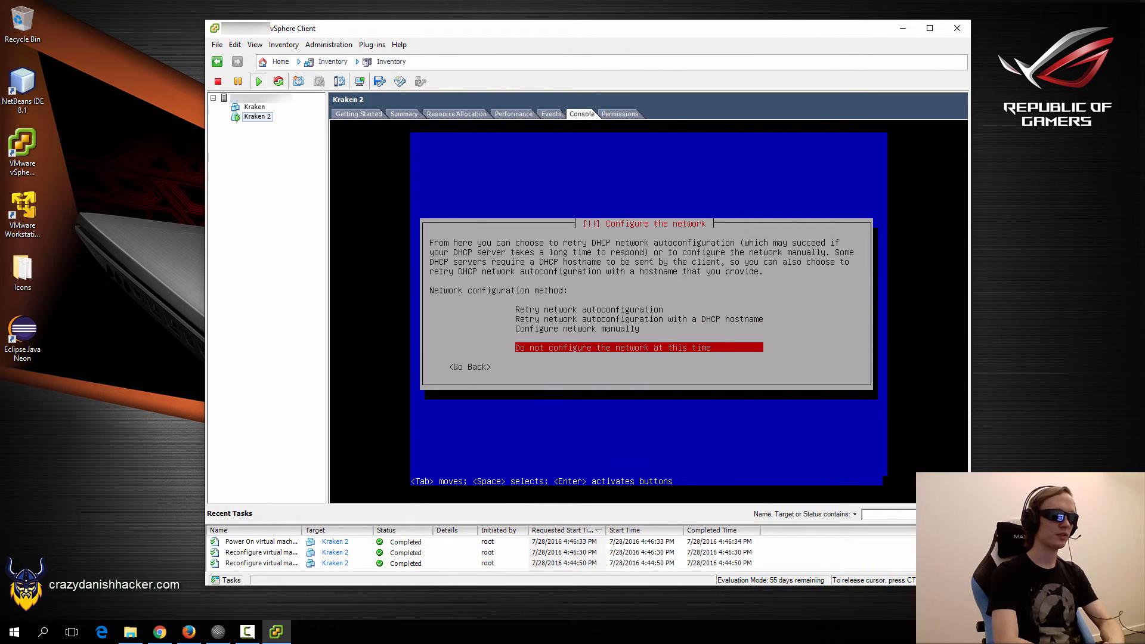
key(Return)
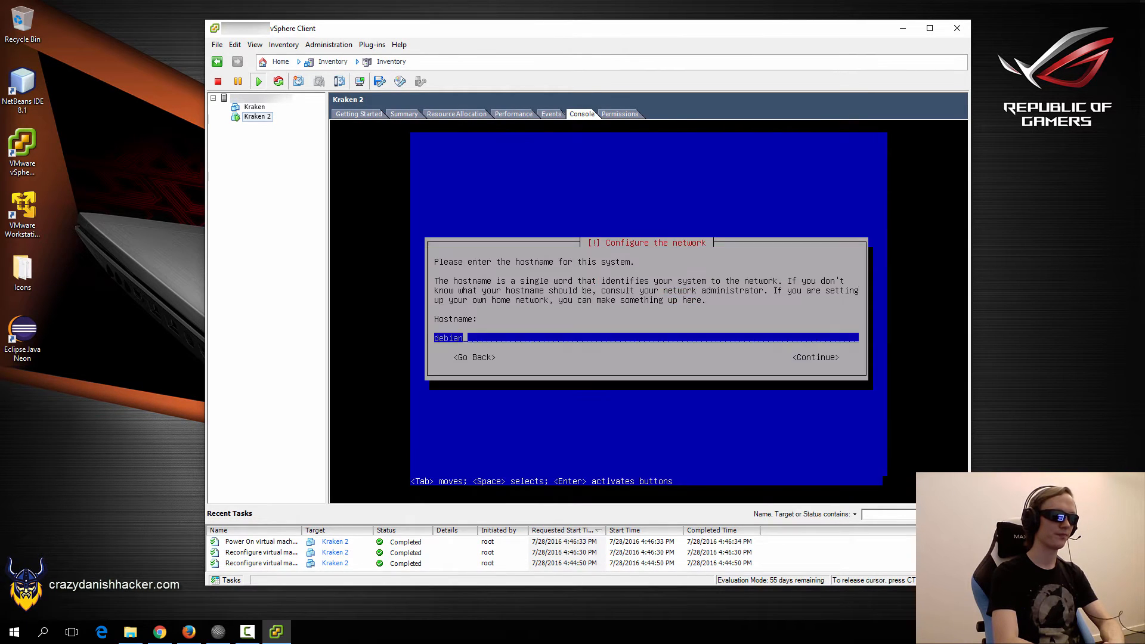
Replace the default hostname with kraken2 and continue.
key(BackSpace)
key(BackSpace)
key(BackSpace)
key(BackSpace)
key(BackSpace)
key(BackSpace)
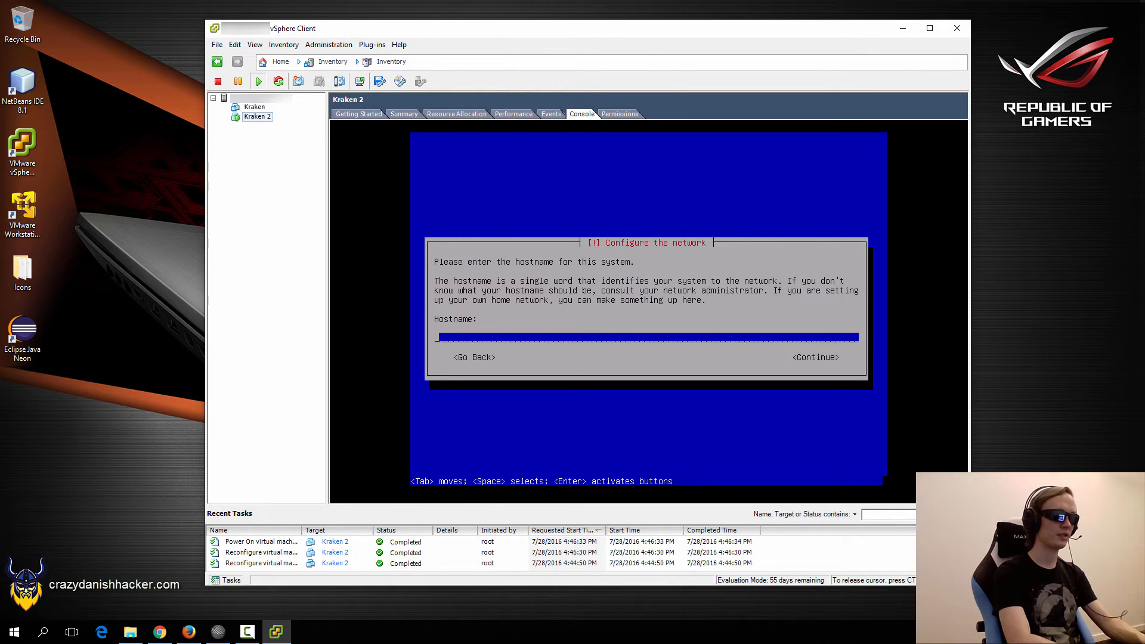
text(kraken2)
key(Tab)
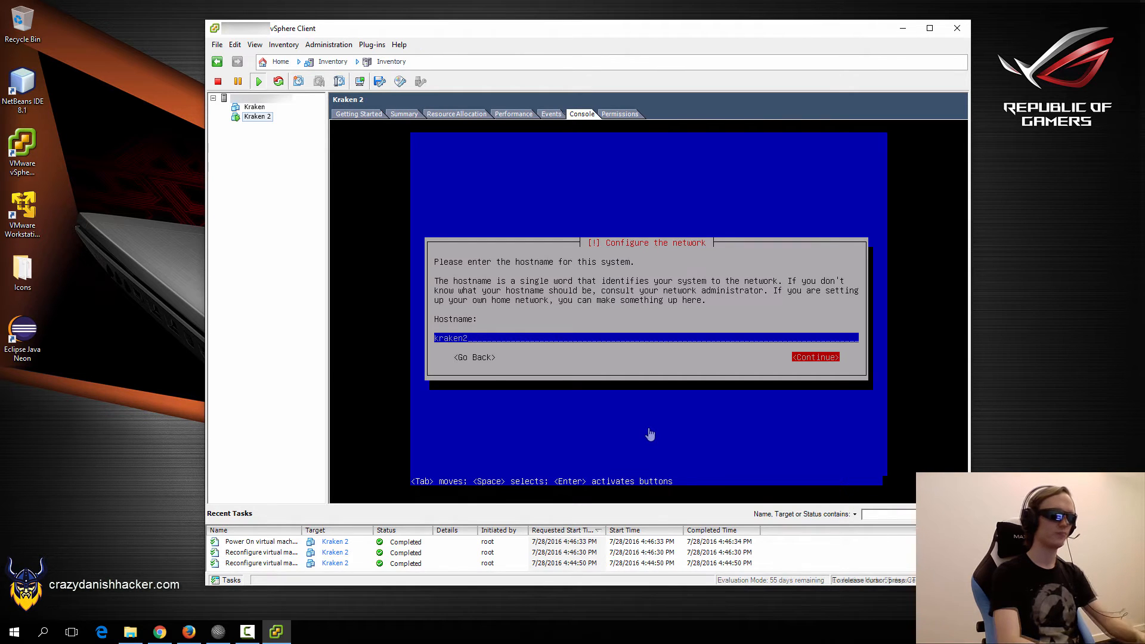
key(Return)
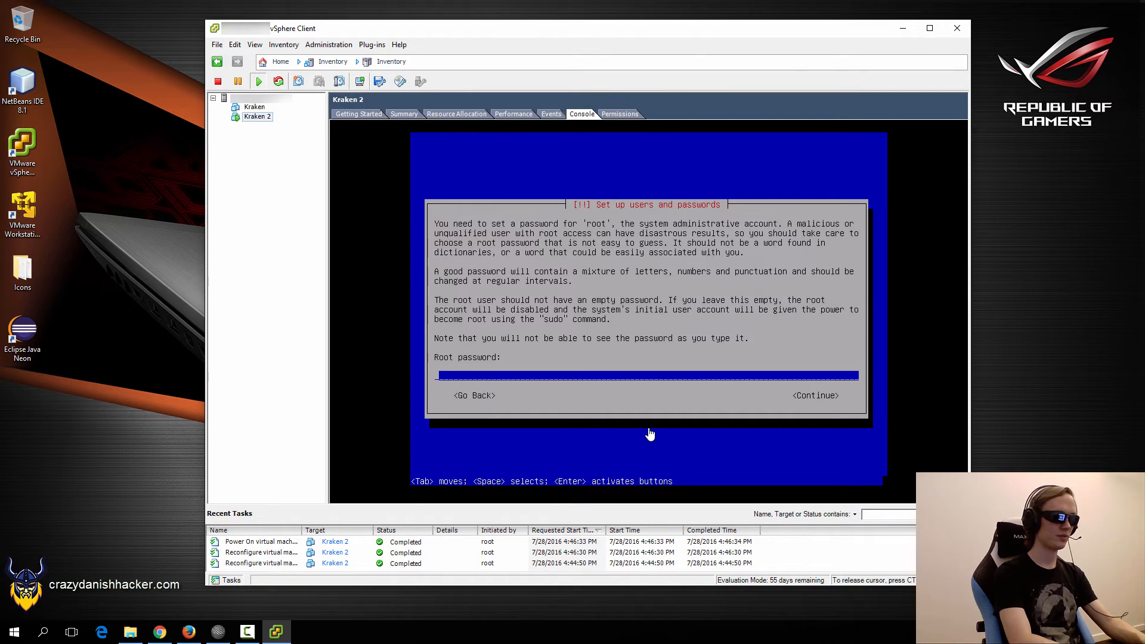
Set the root password and confirm it.
text(*********)
key(Tab)
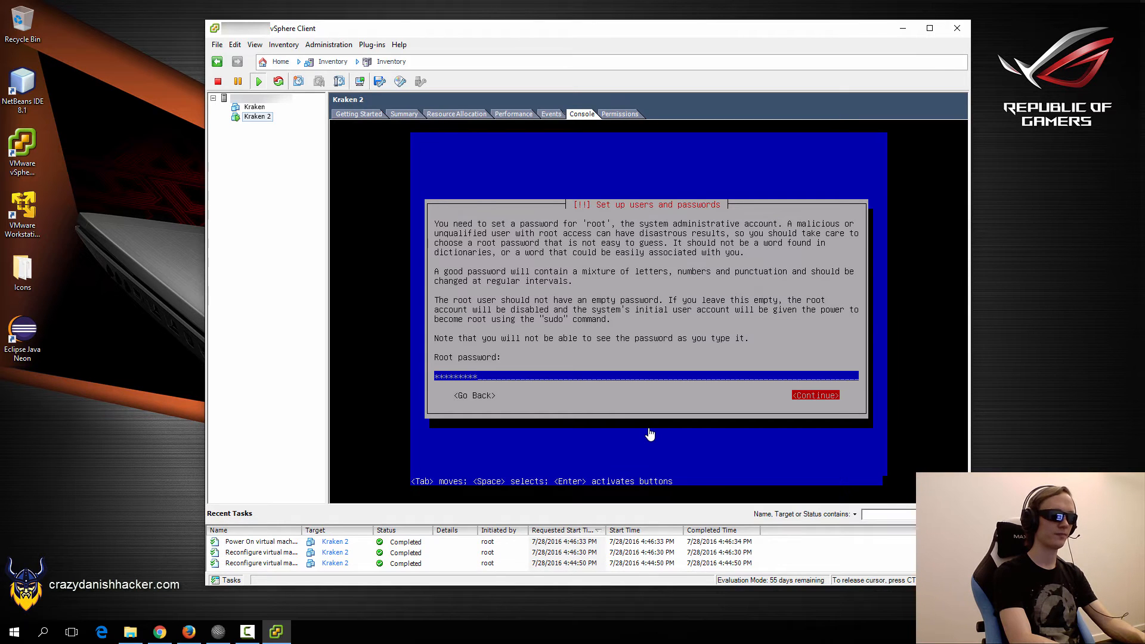
key(Return)
text(******)
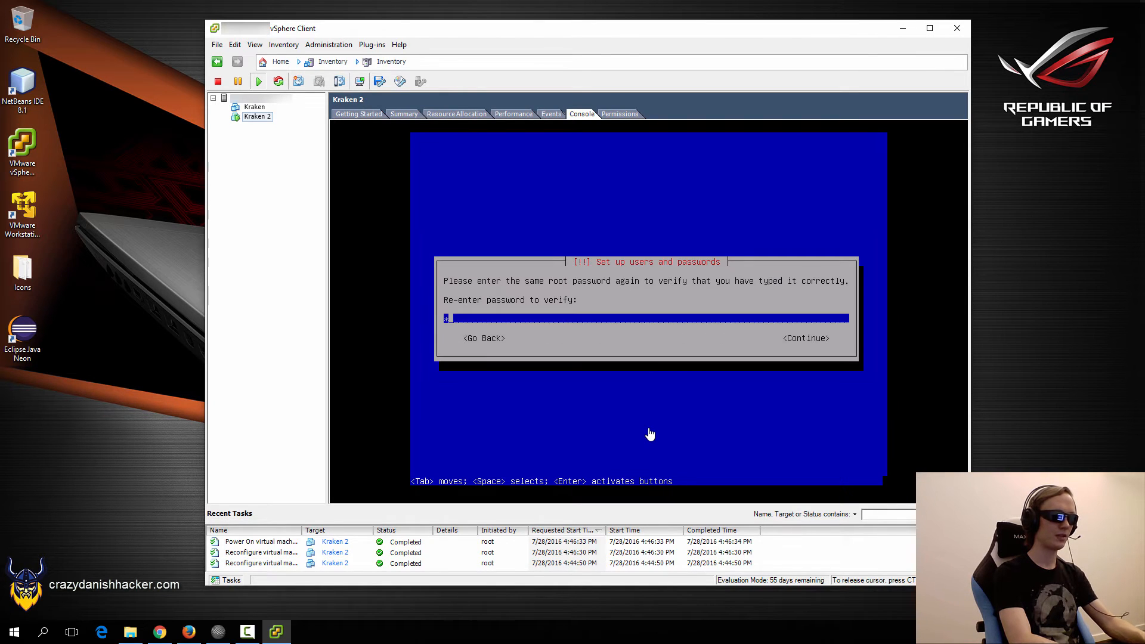
text(***)
key(Tab)
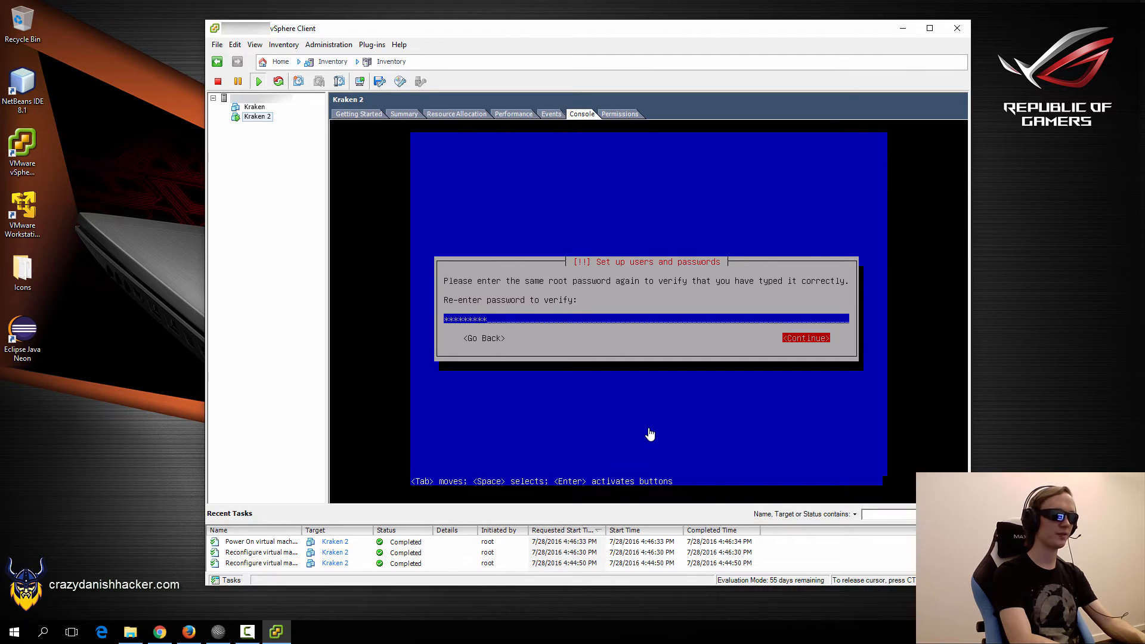
key(Return)
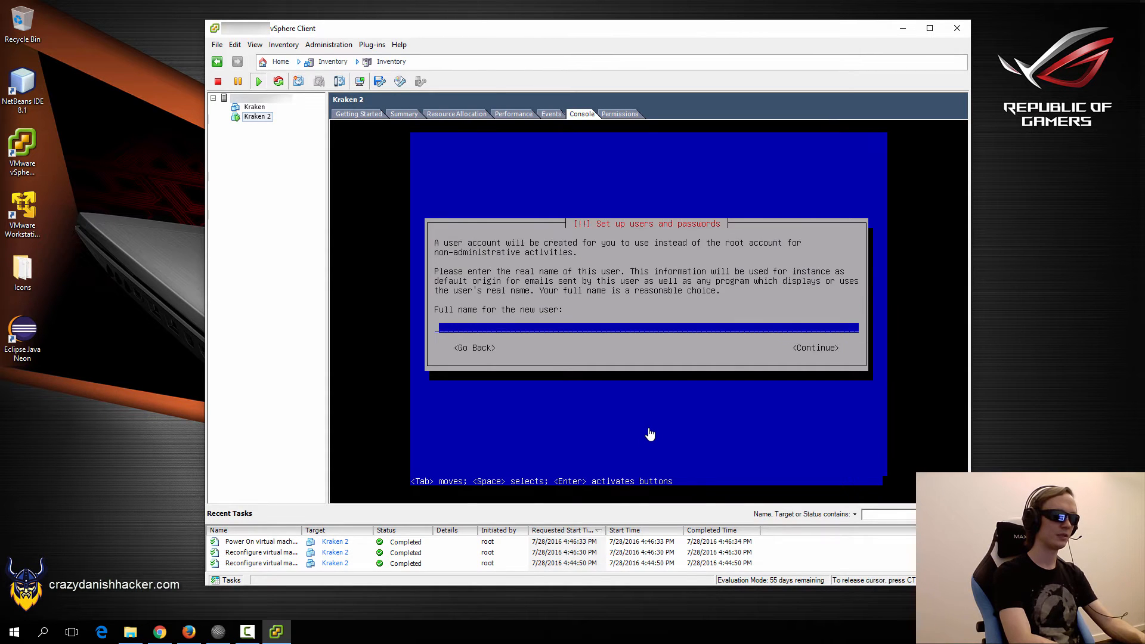
Enter full name Administrator and accept the suggested username administrator.
text(Administrator)
key(Tab)
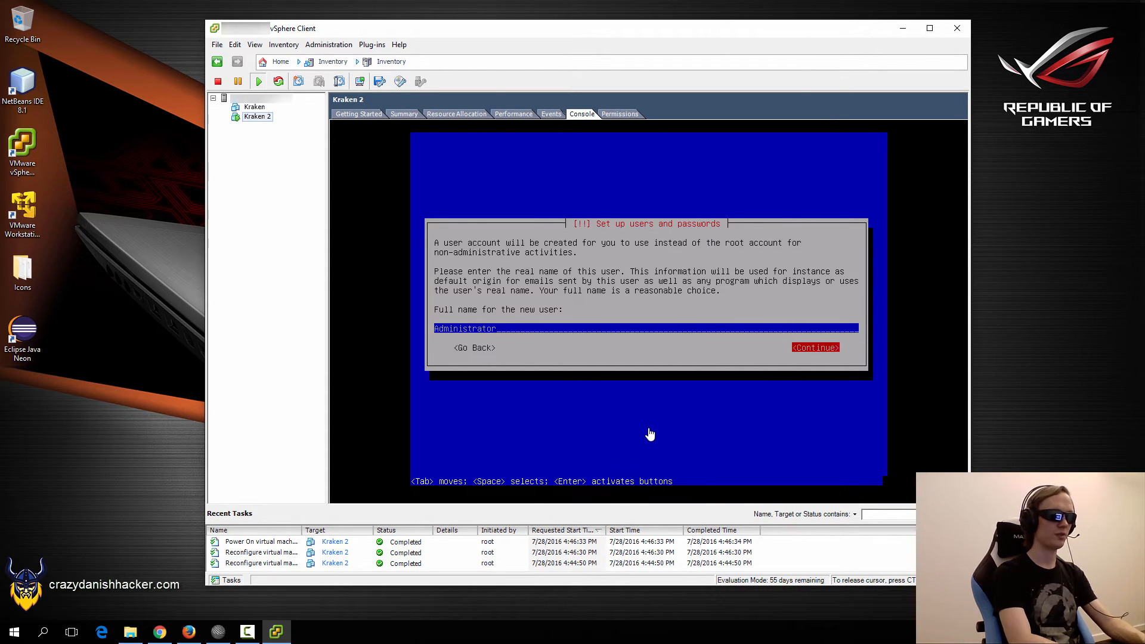
key(Return)
key(Tab)
key(Return)
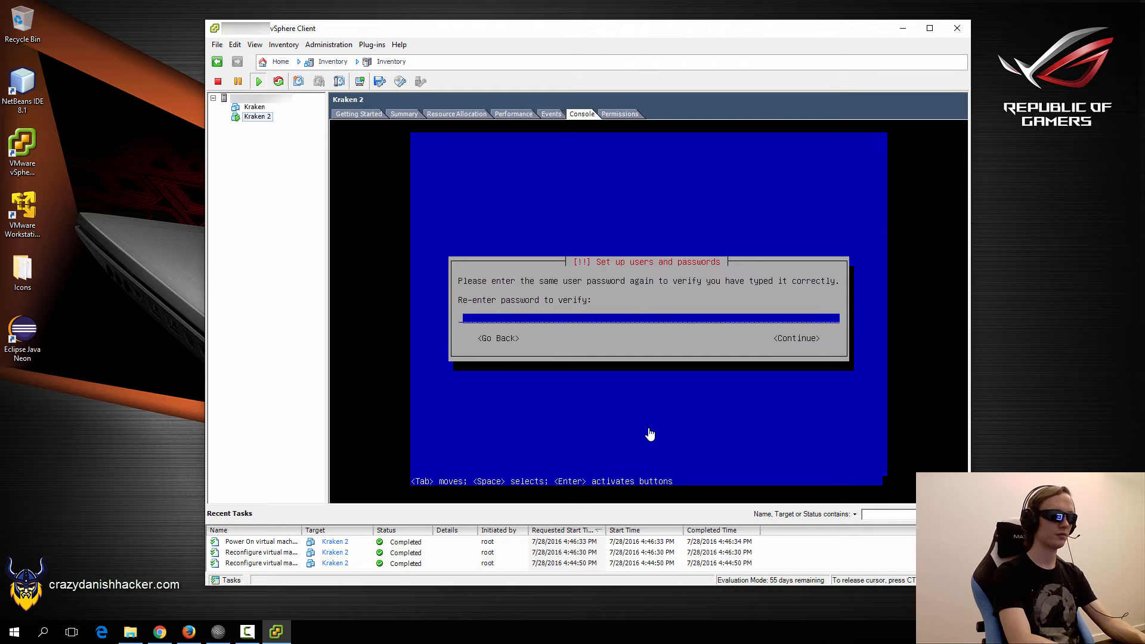
Set the administrator user's password and verify it, re-entering it after going back.
text(*********)
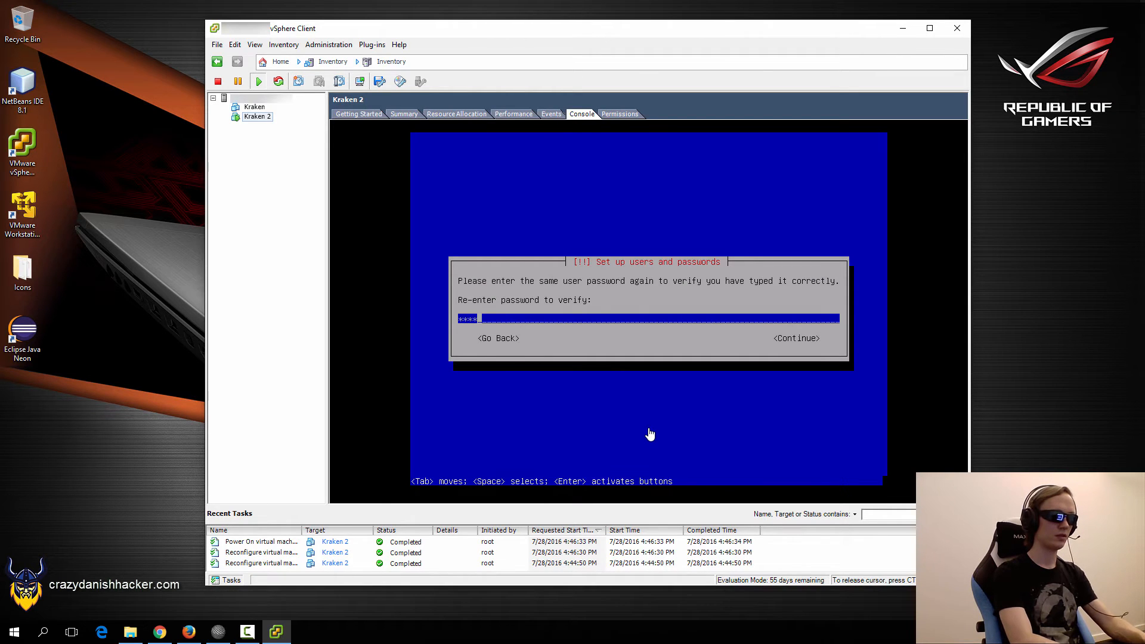
key(Tab)
key(Left)
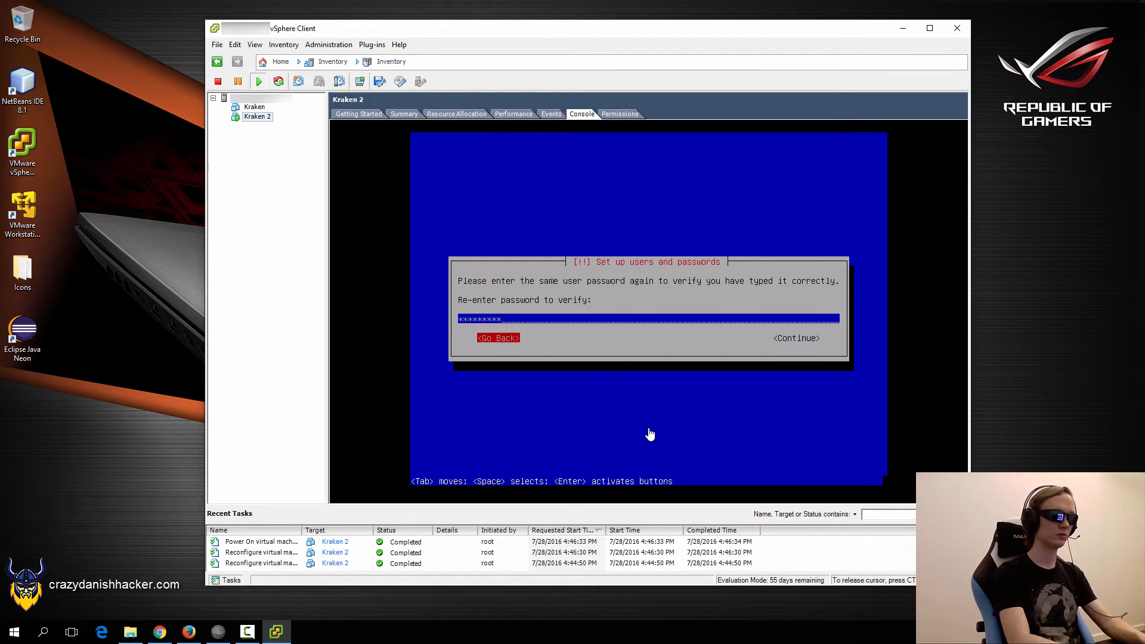
key(Return)
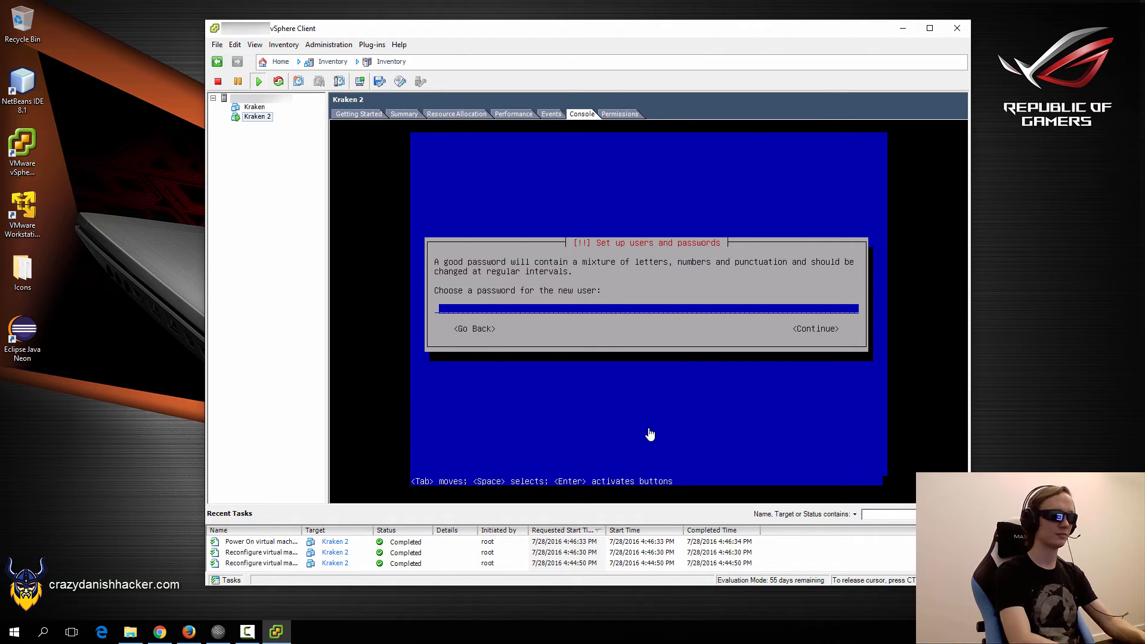
text(*********)
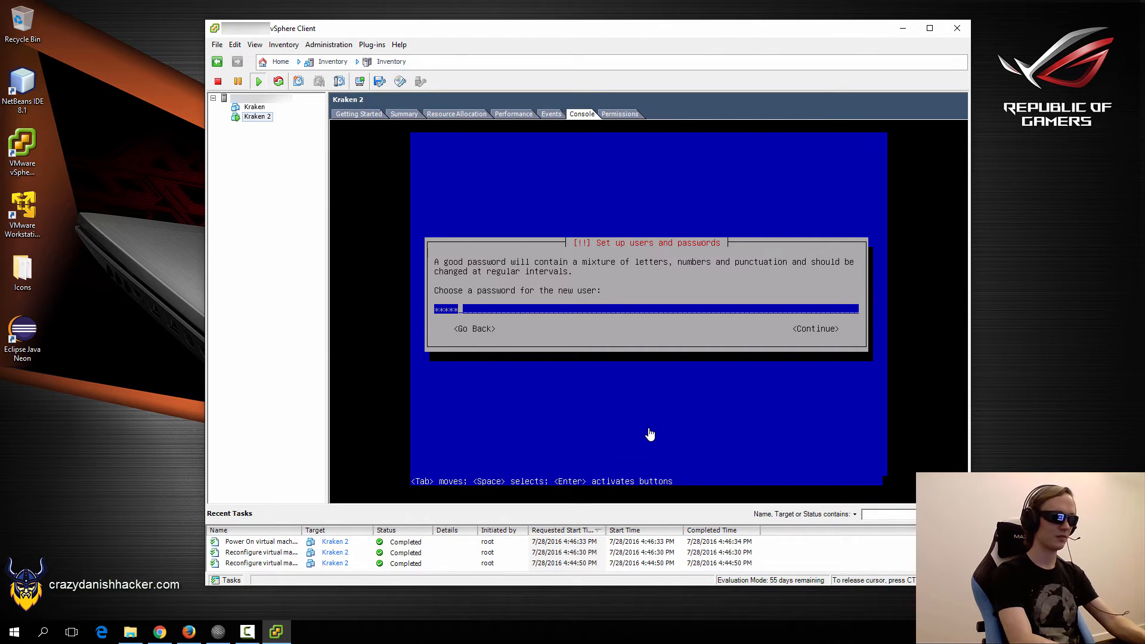
key(Tab)
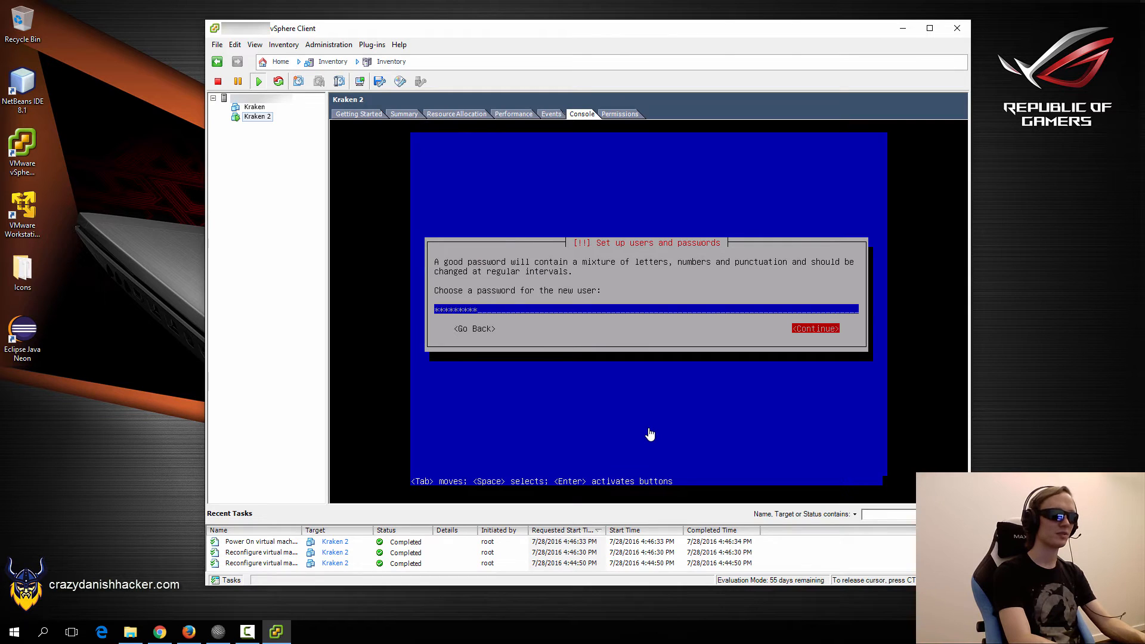
key(Return)
text(****)
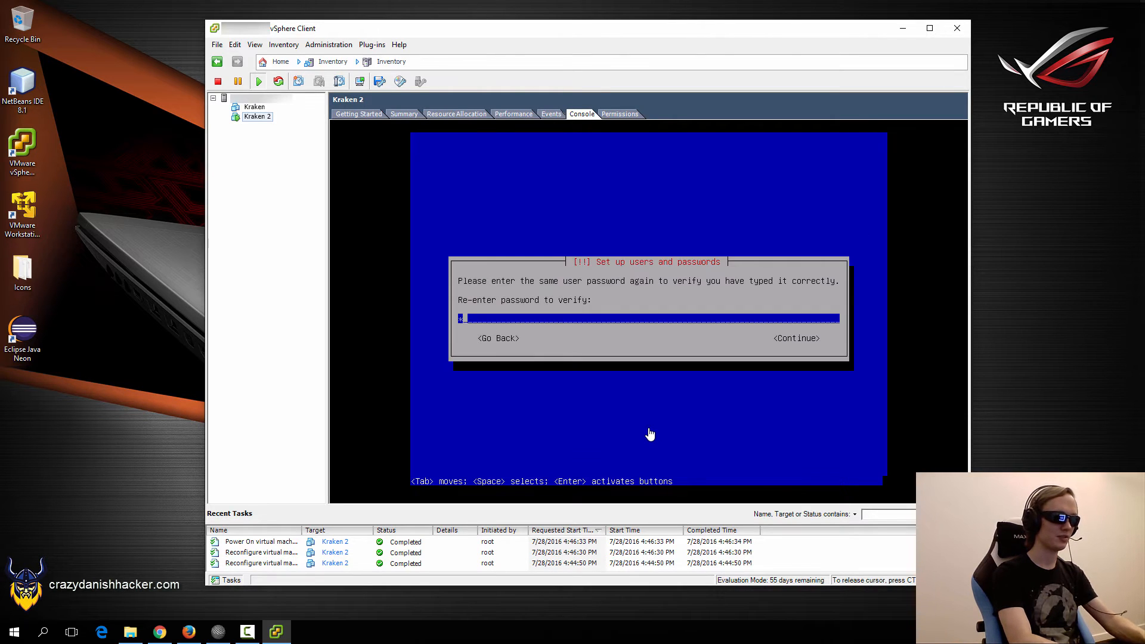
text(*****)
key(Tab)
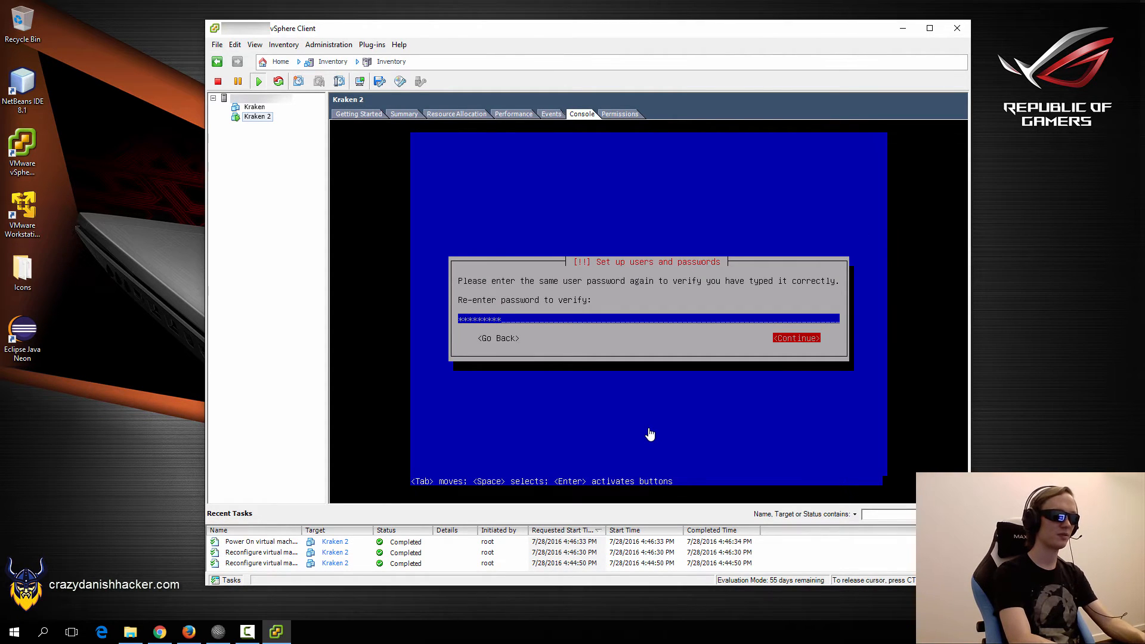
key(Return)
key(Return)
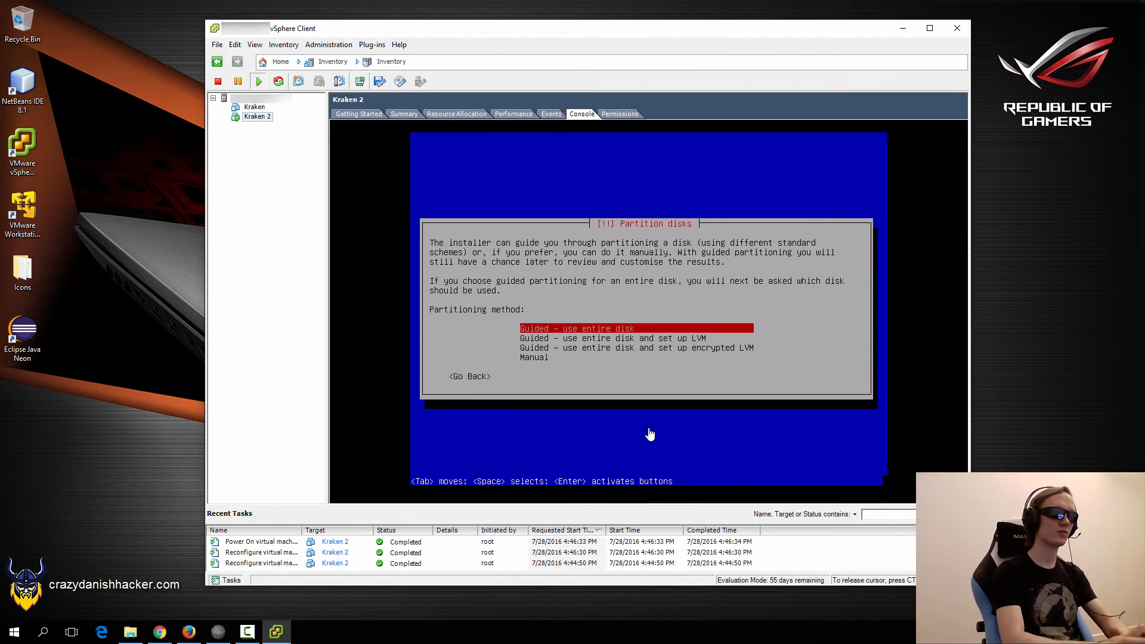
Guided-partition the entire sda disk with all files in one partition and write changes to disk.
key(Return)
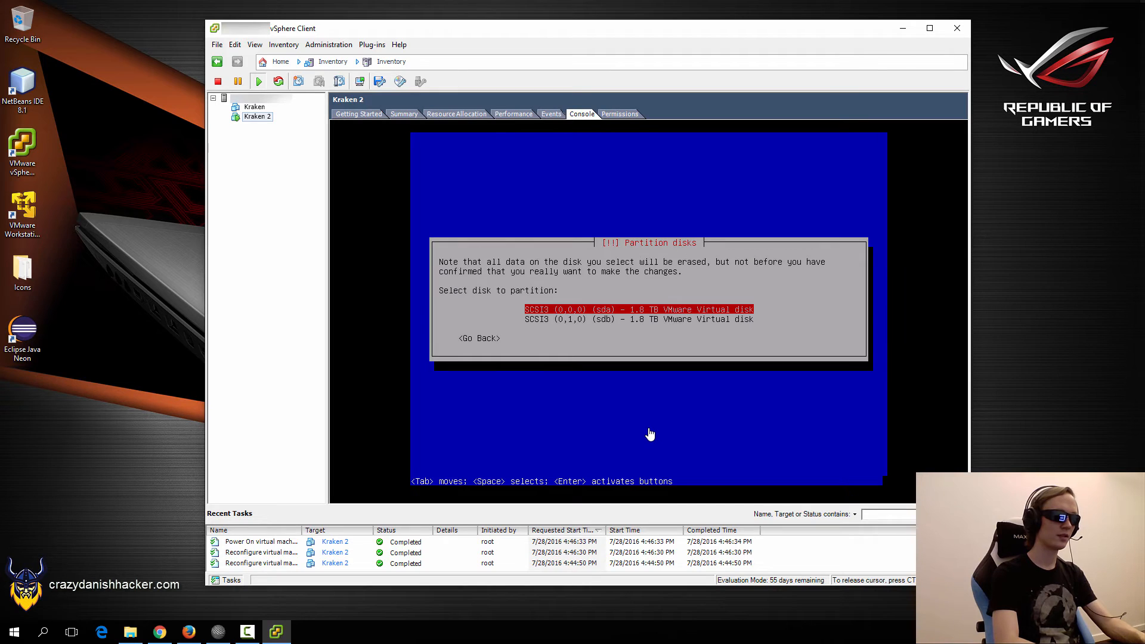
key(Down)
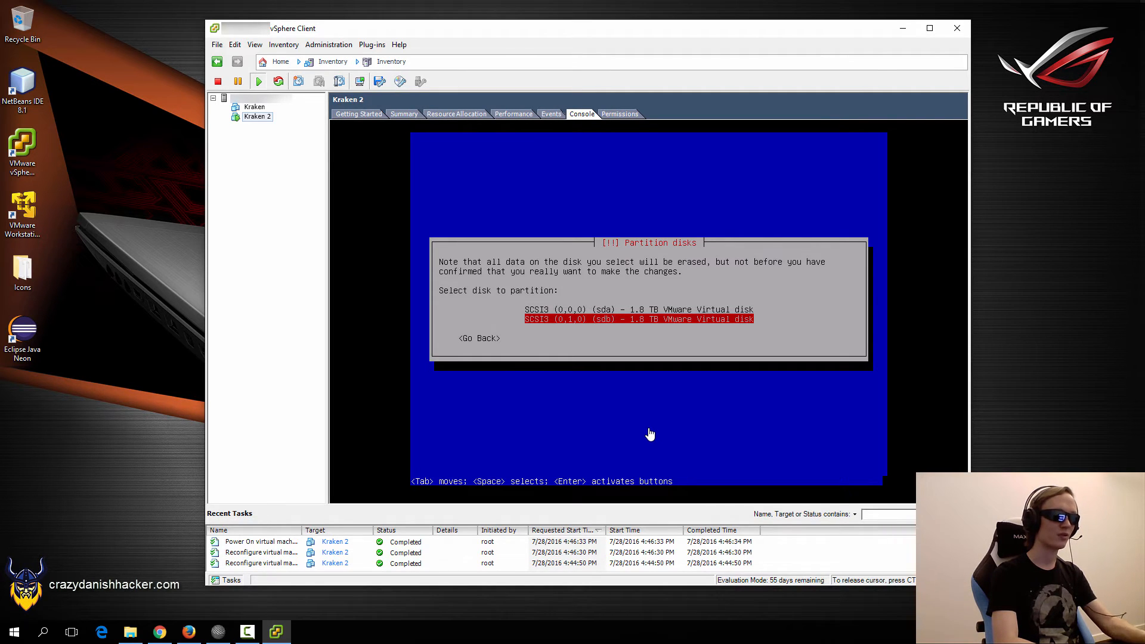
key(Up)
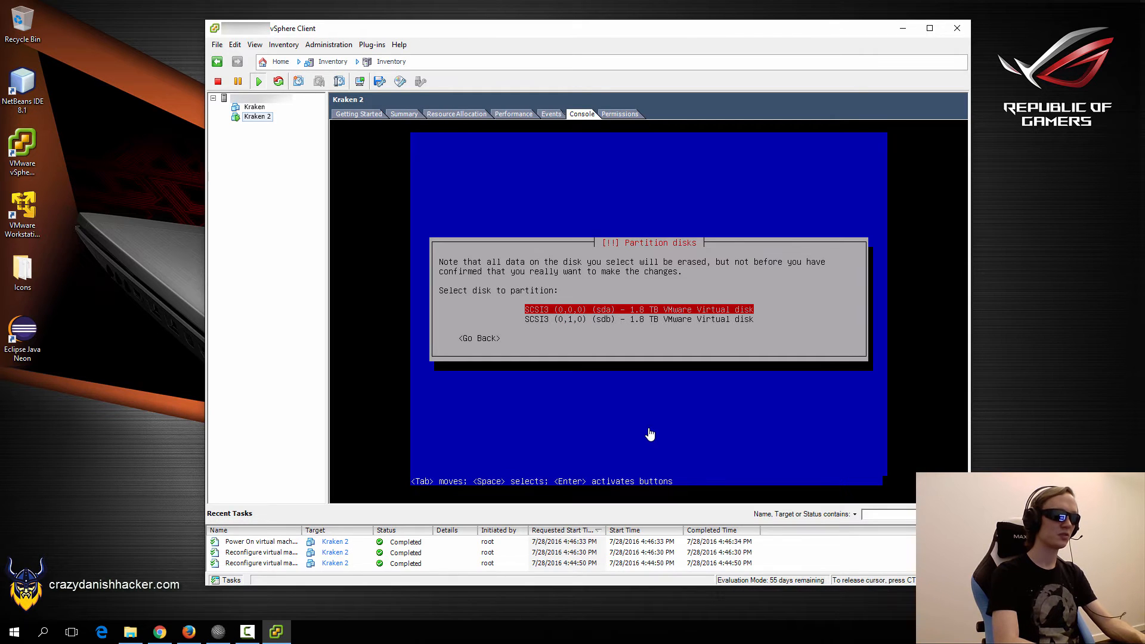
key(Return)
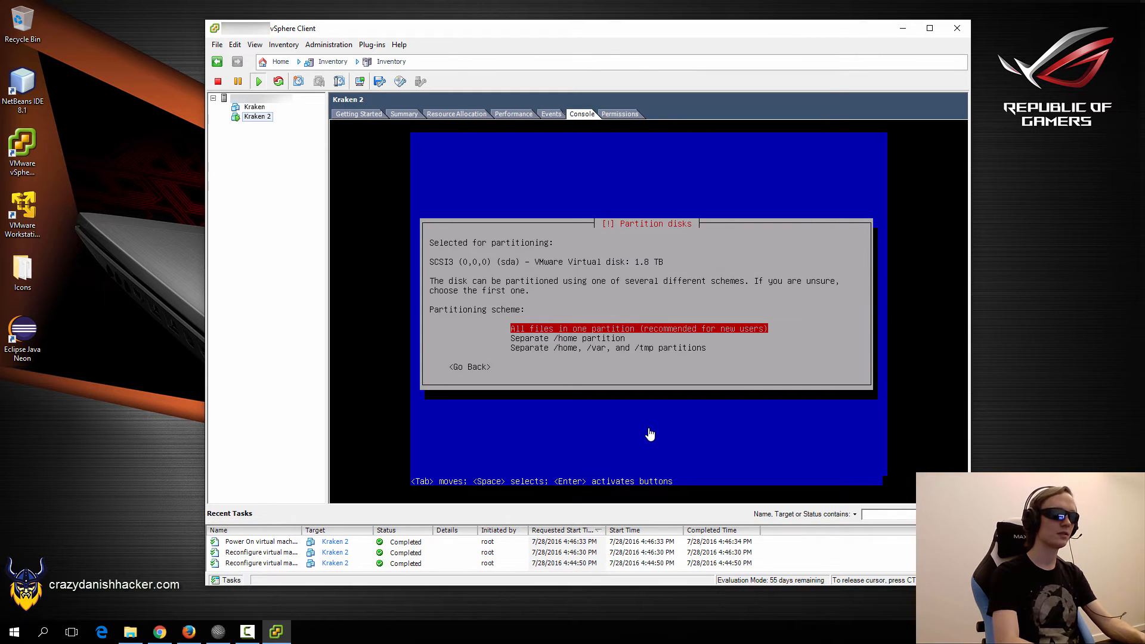
key(Return)
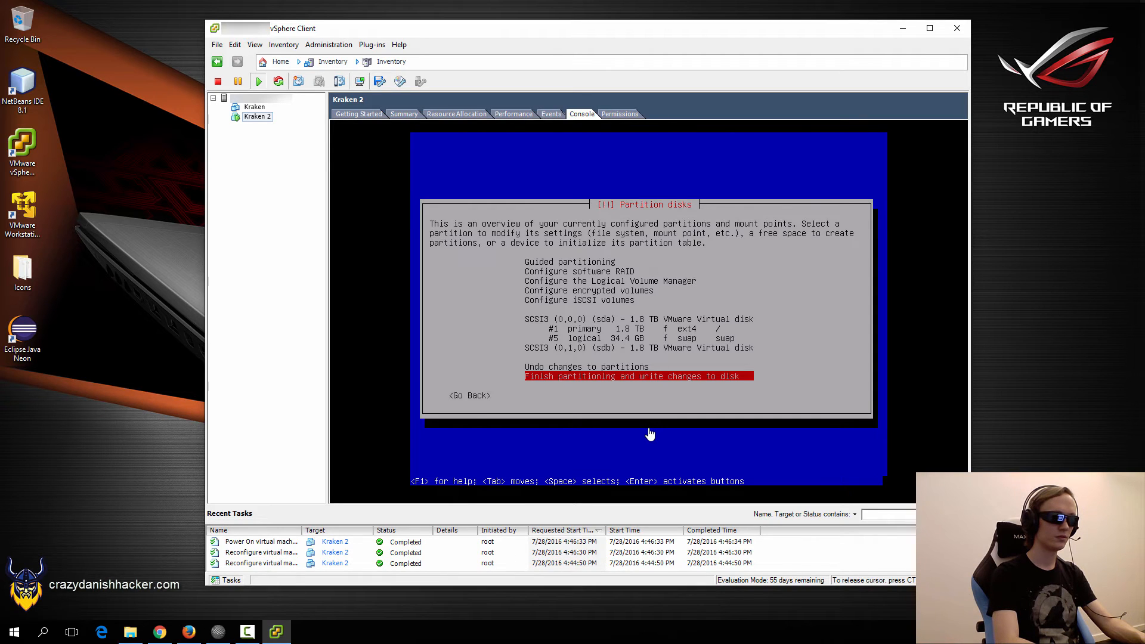
key(Return)
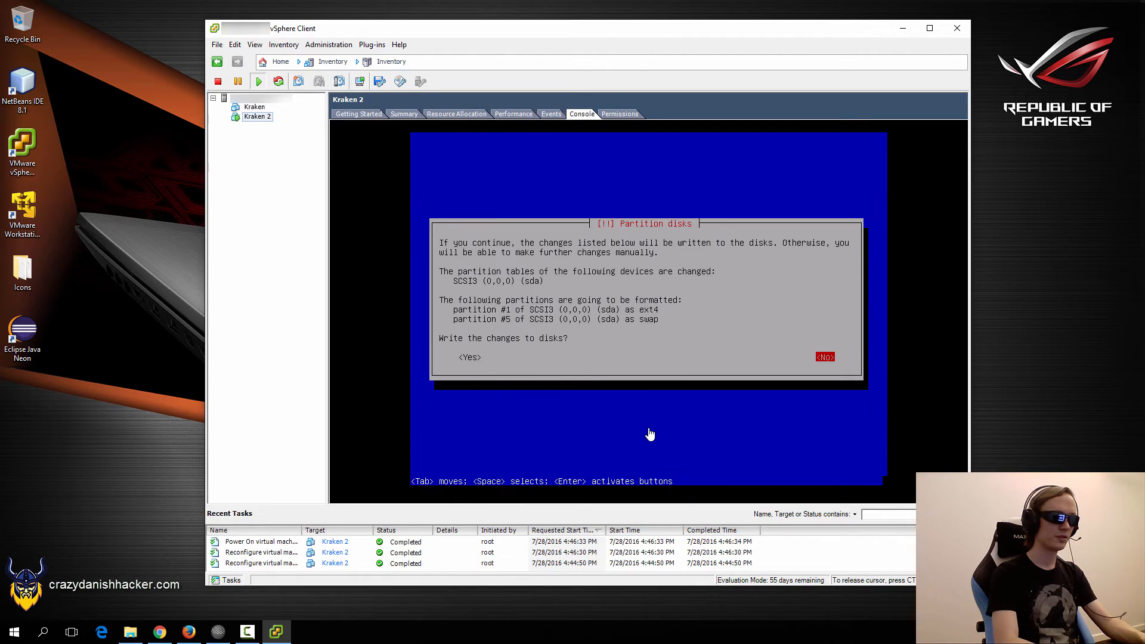
key(Tab)
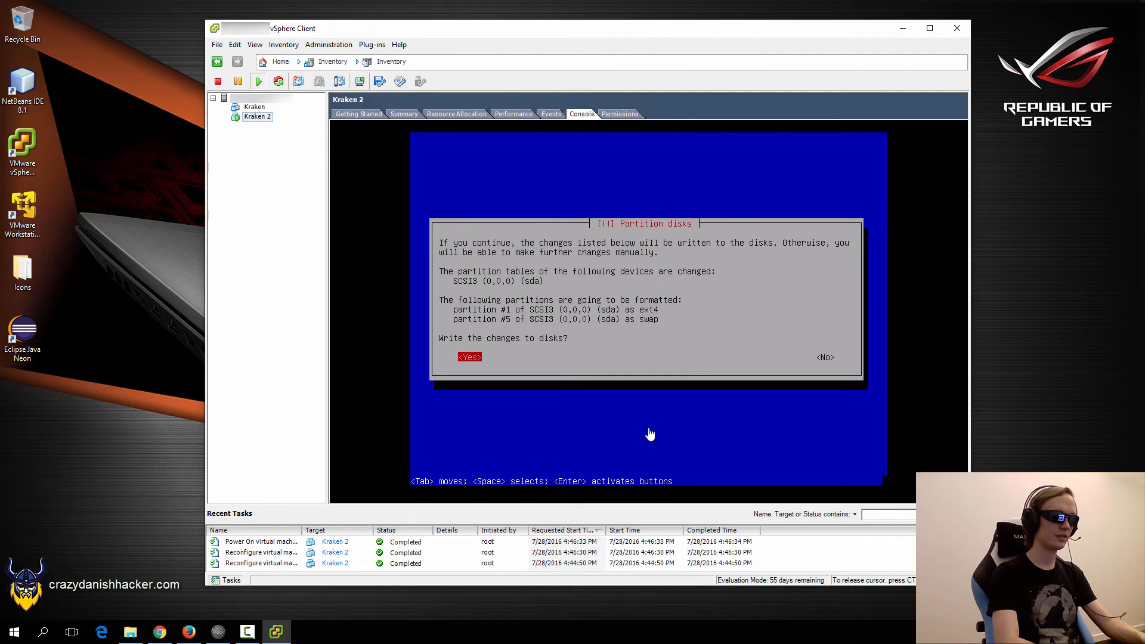
key(Return)
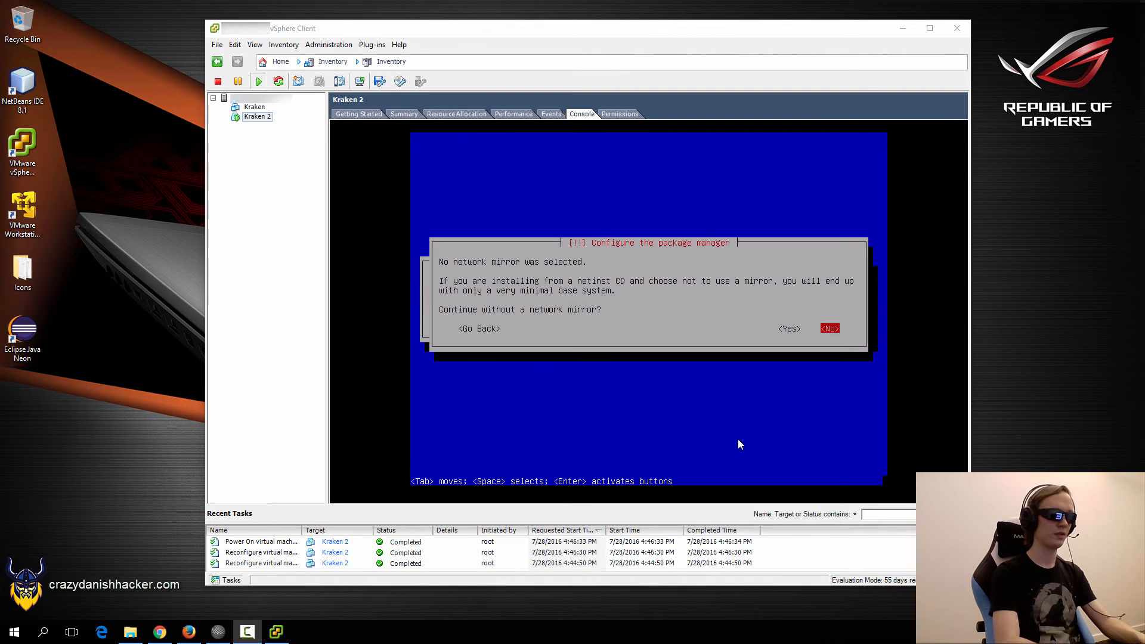
Answer Yes to continue installing without a network mirror.
click(738, 445)
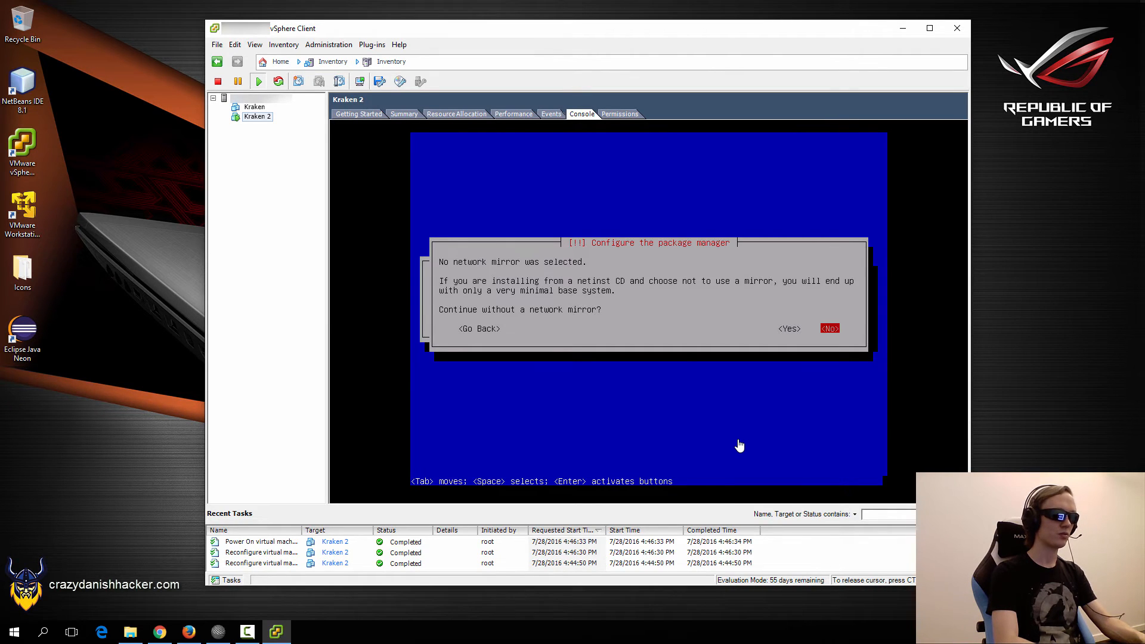
key(Left)
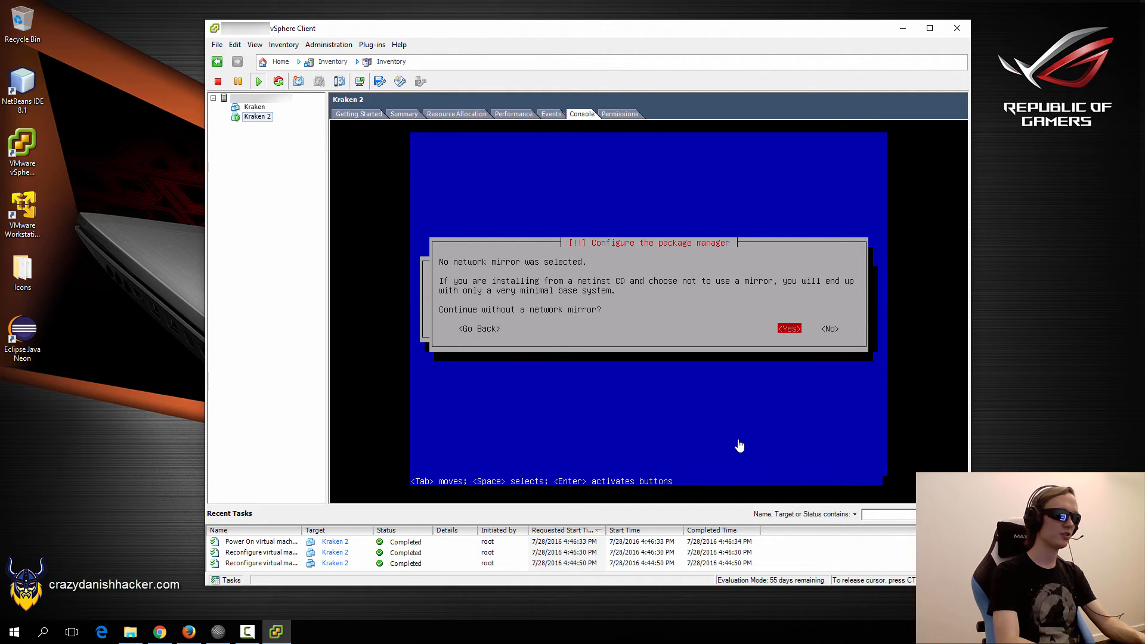
key(Return)
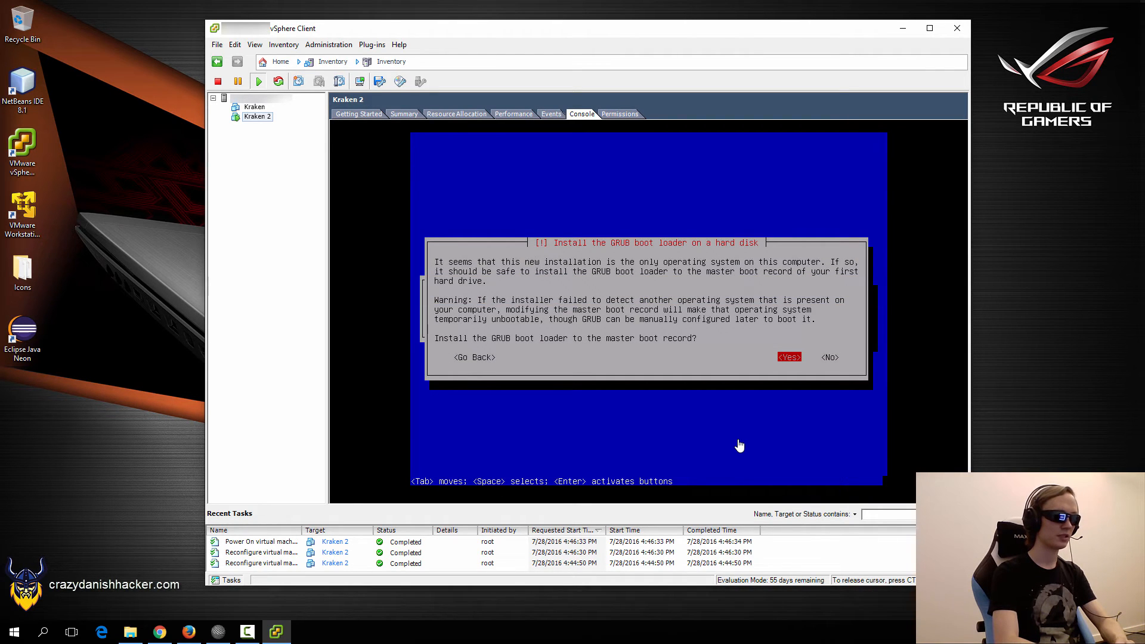
Install GRUB to the master boot record on /dev/sda and finish the installation.
key(Return)
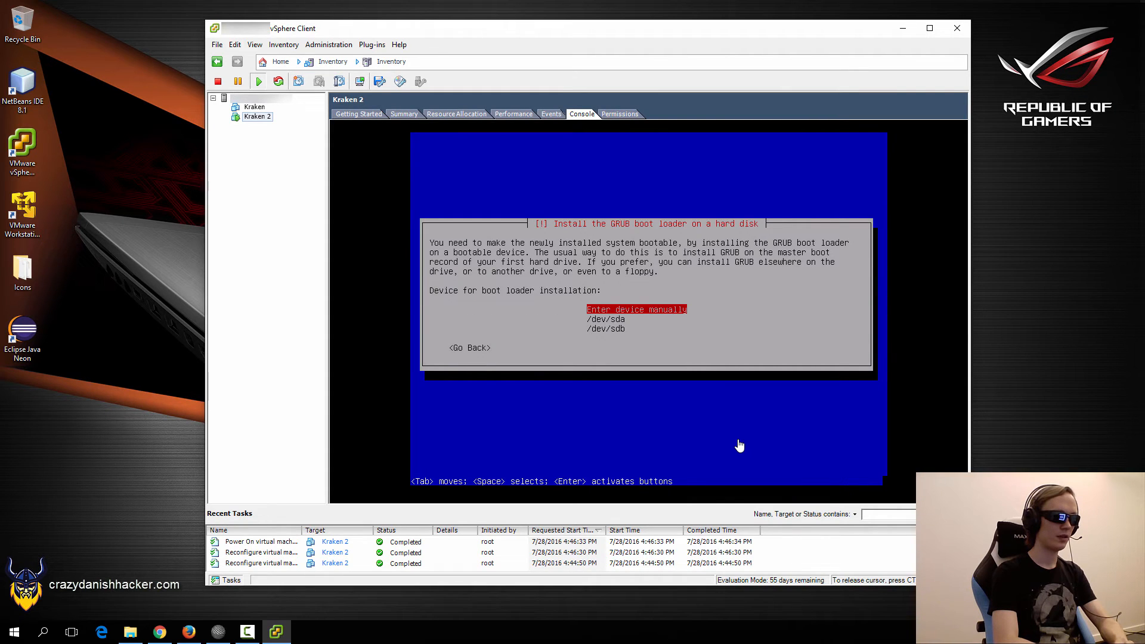
key(Down)
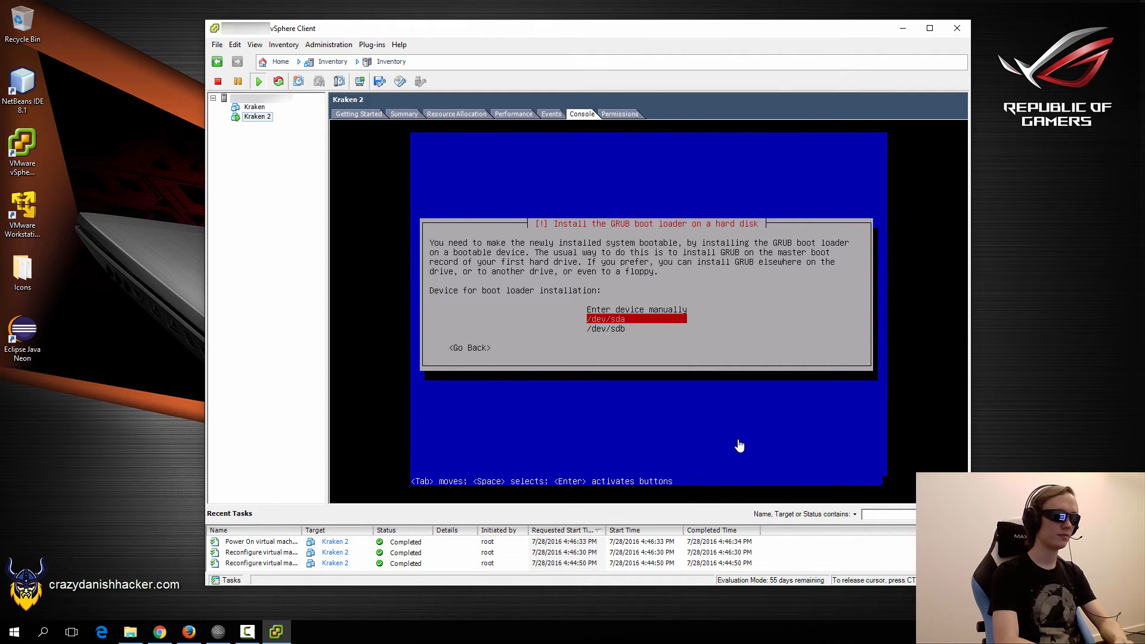
key(Return)
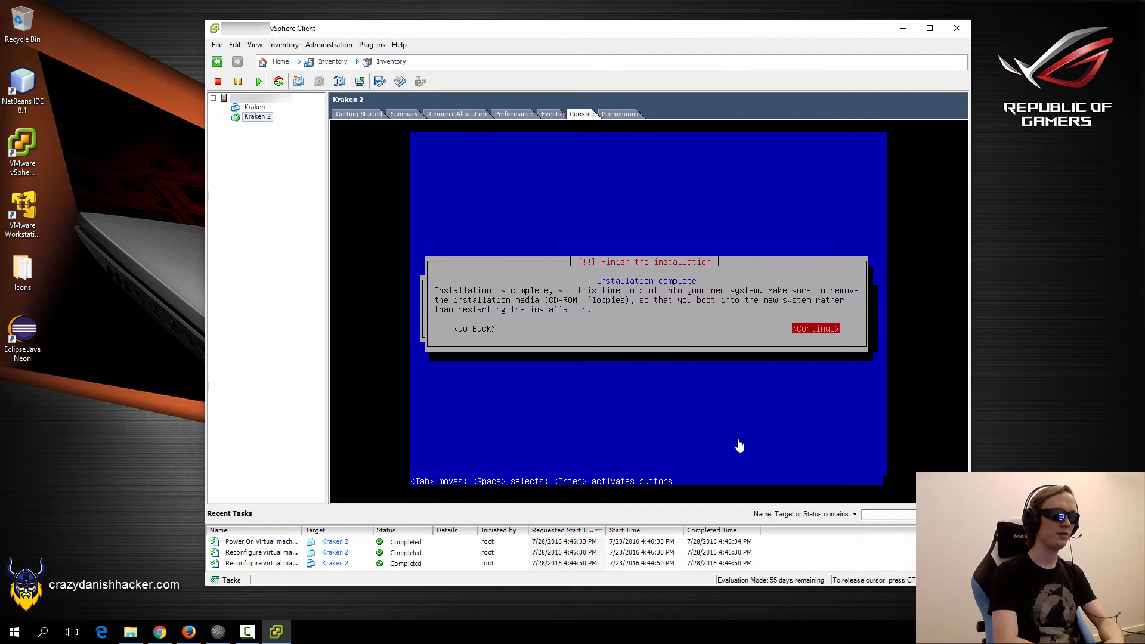
key(Return)
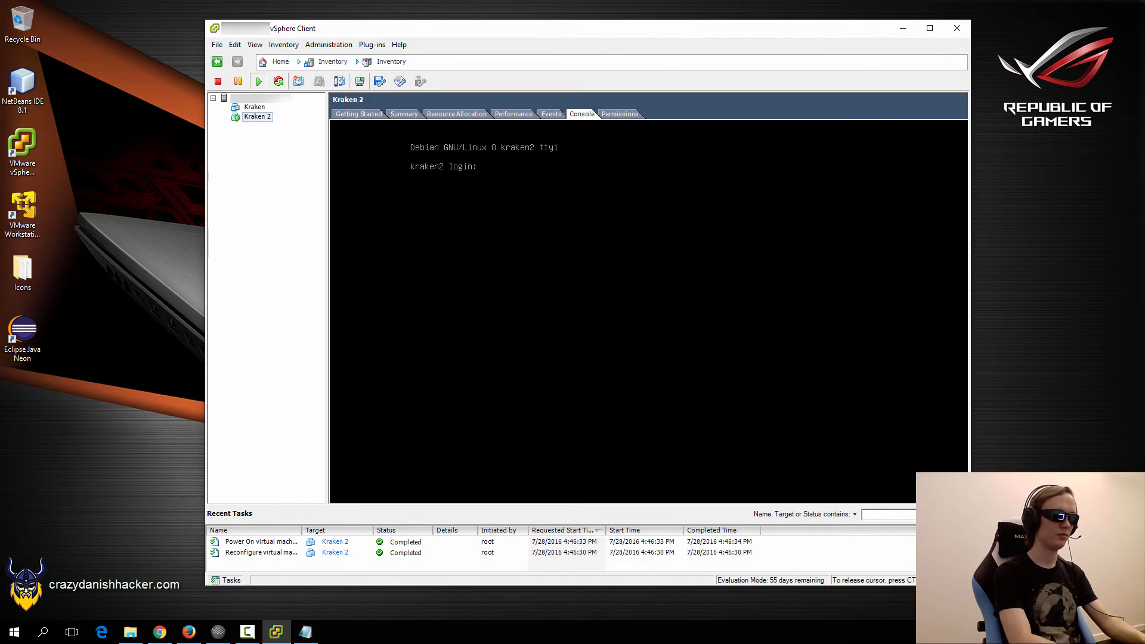
Log in to kraken2 as root.
text(root)
key(Return)
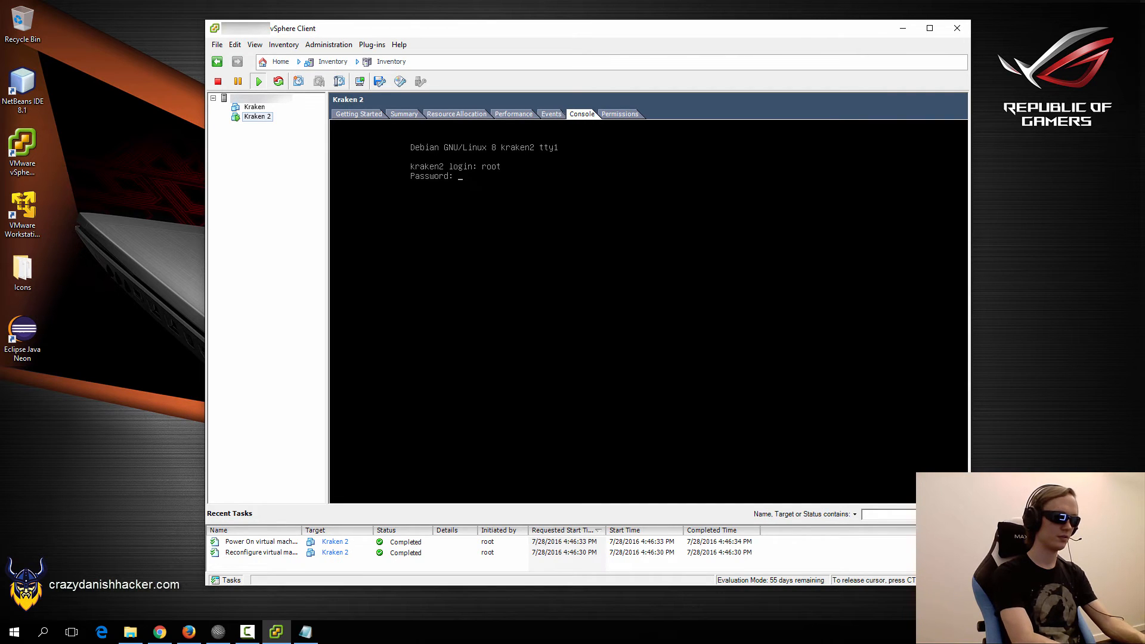
key(Return)
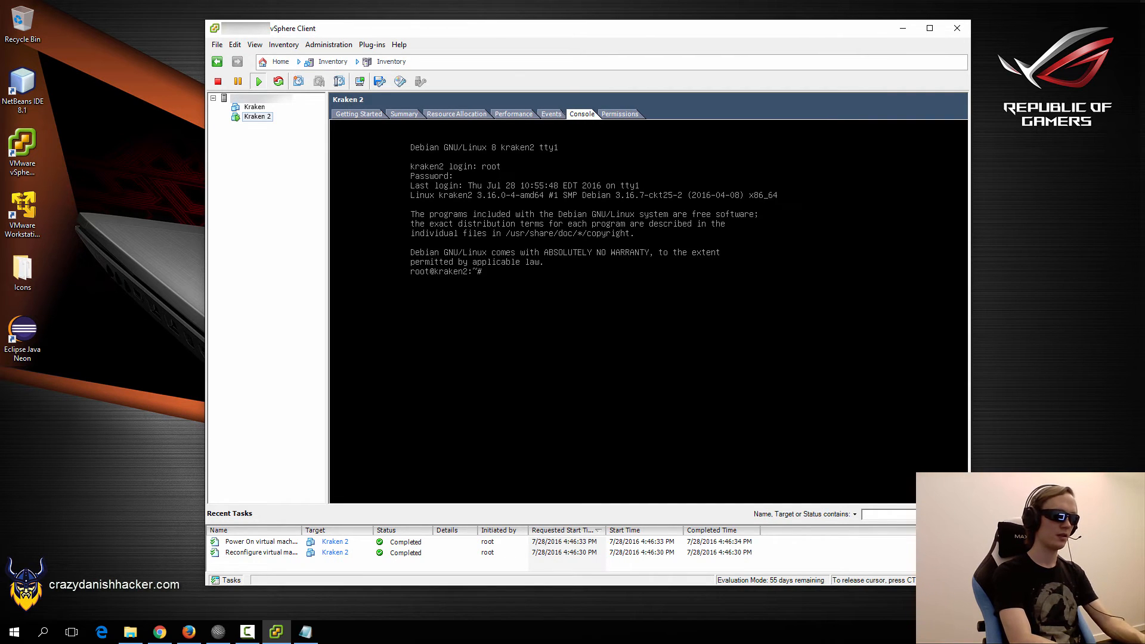
Open /etc/network/interfaces in nano, add blank lines, then bring up the OVH failover guide.
text(cd /etc)
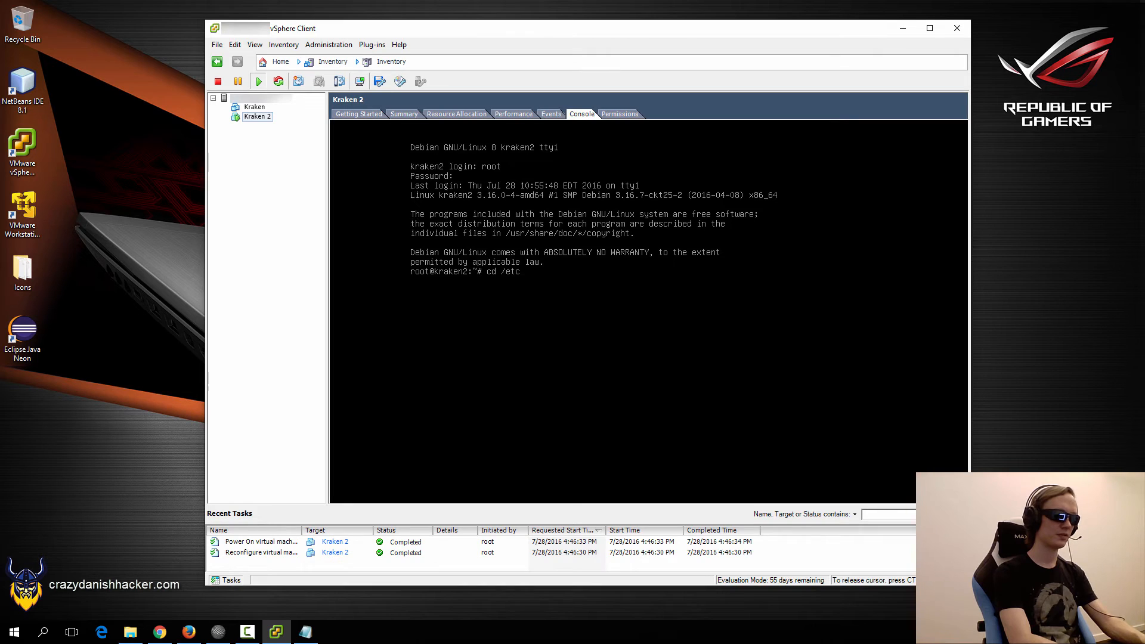
text(/network)
key(Return)
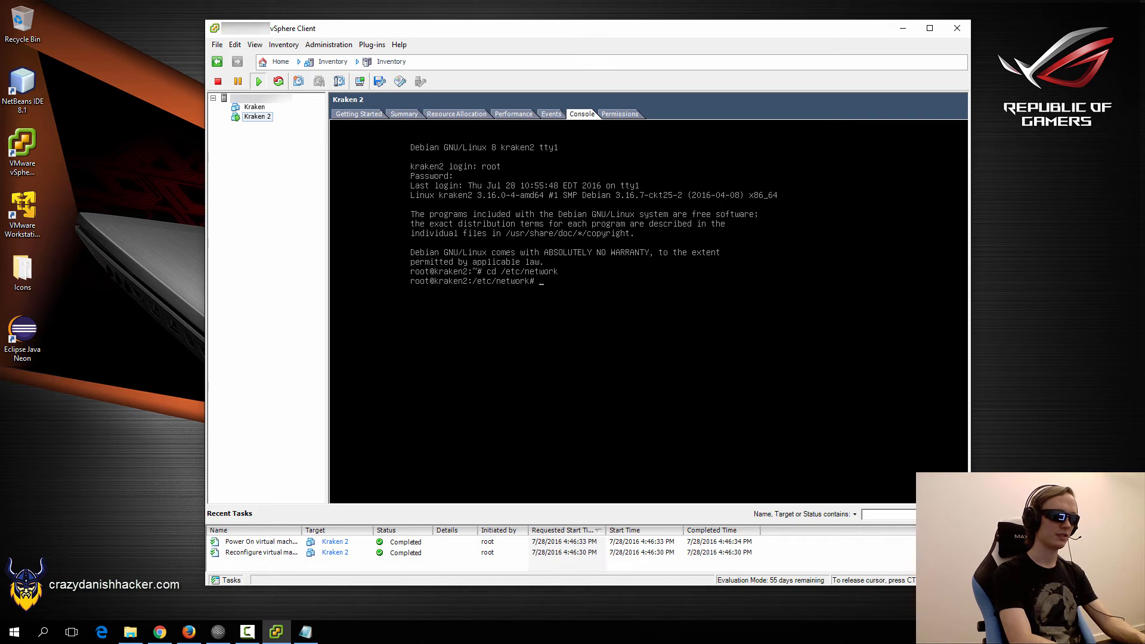
text(nano interfaces)
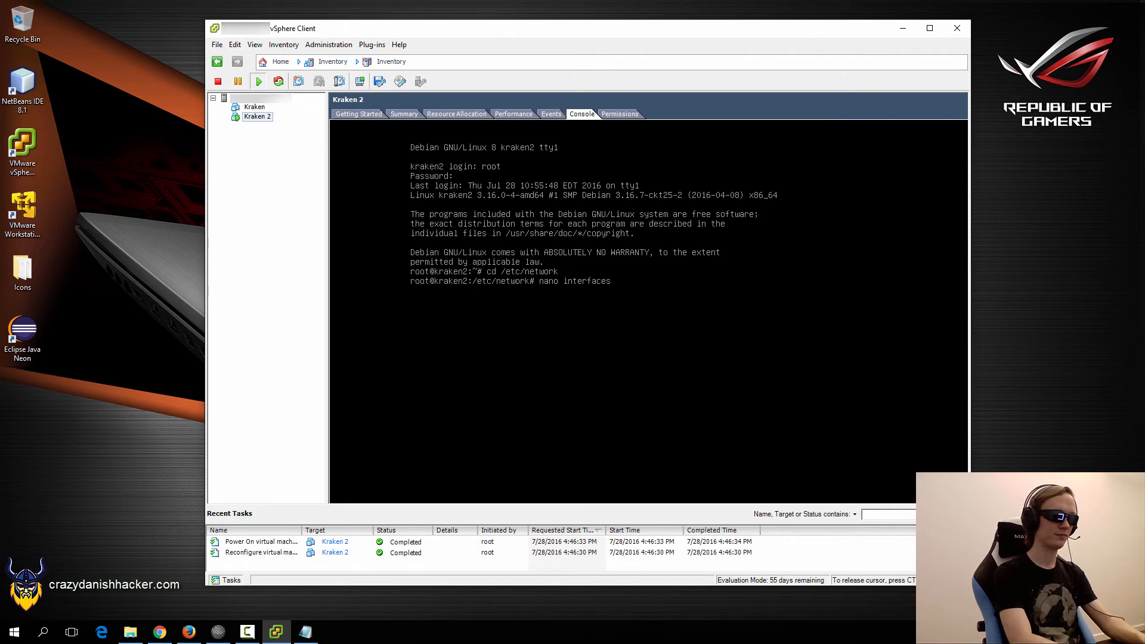
key(Return)
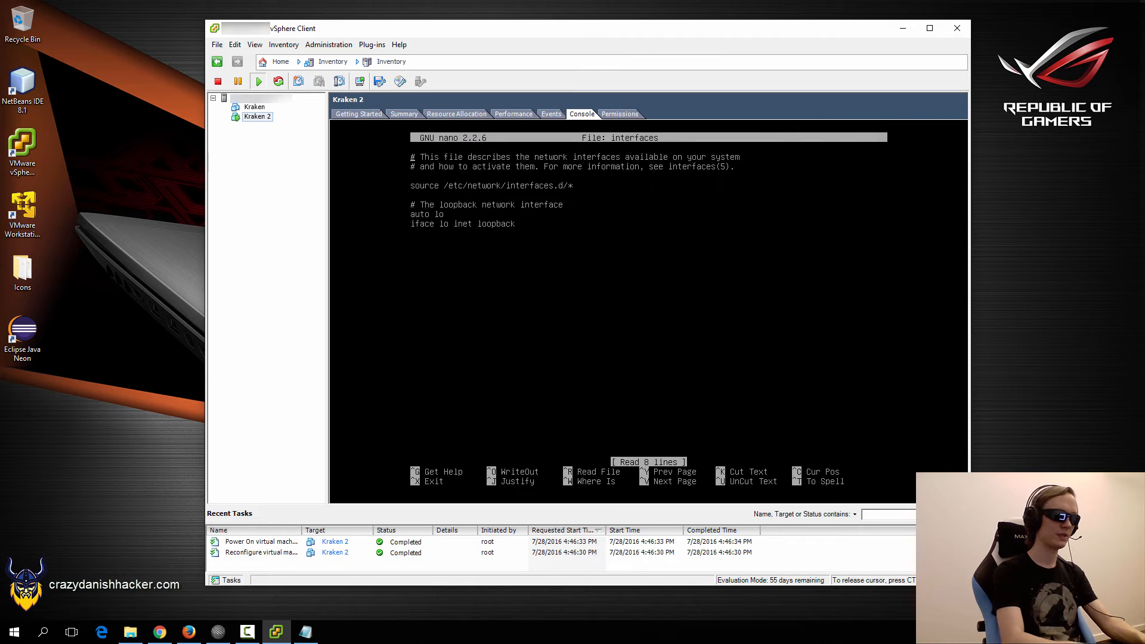
key(Return)
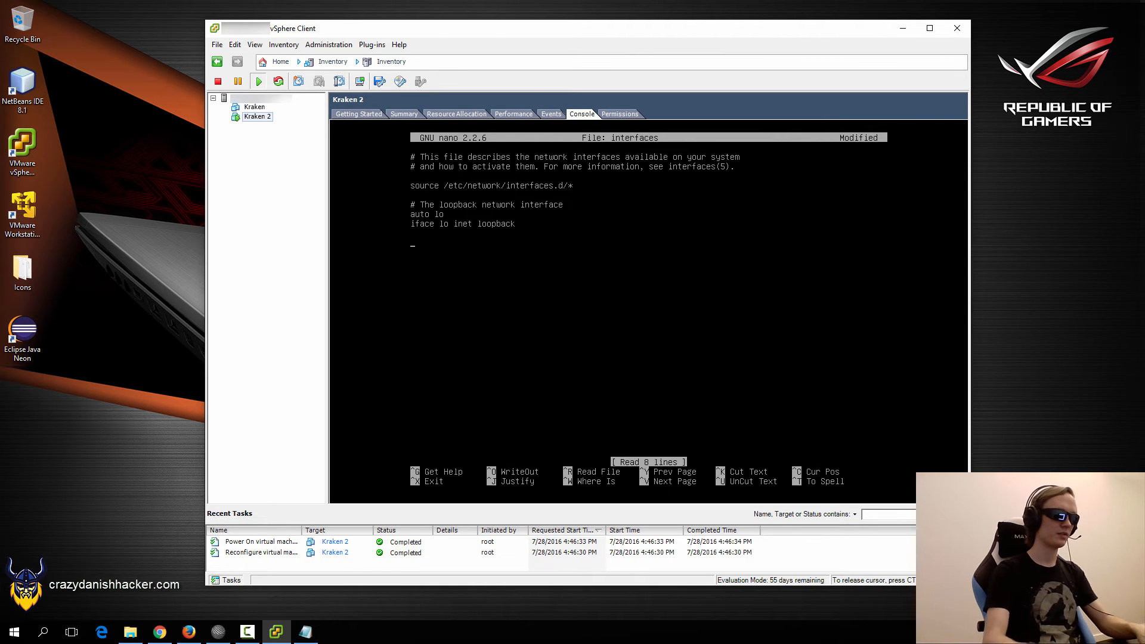
key(ctrl+alt)
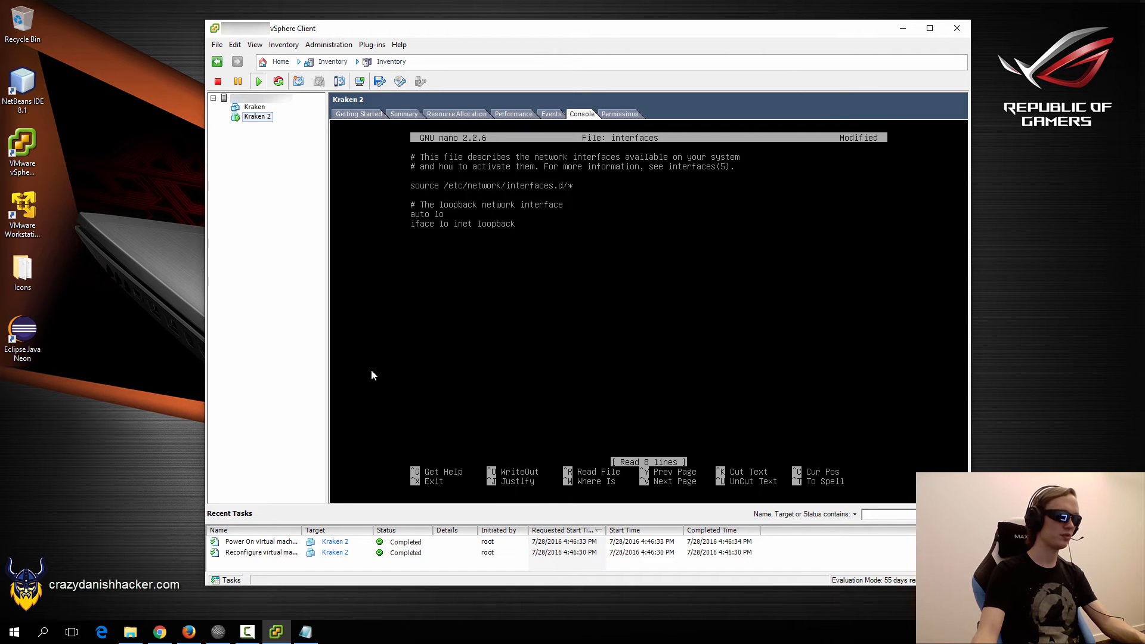
click(187, 633)
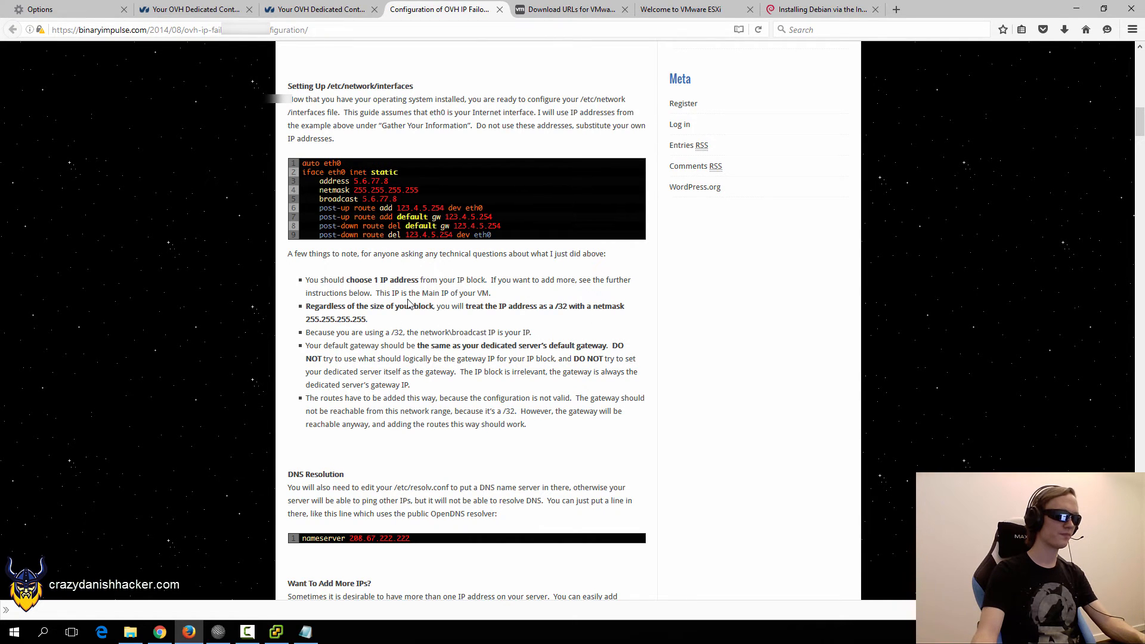
Place the vSphere console beside the OVH guide and refocus the nano editor.
click(276, 632)
drag(488, 34, 857, 39)
click(919, 291)
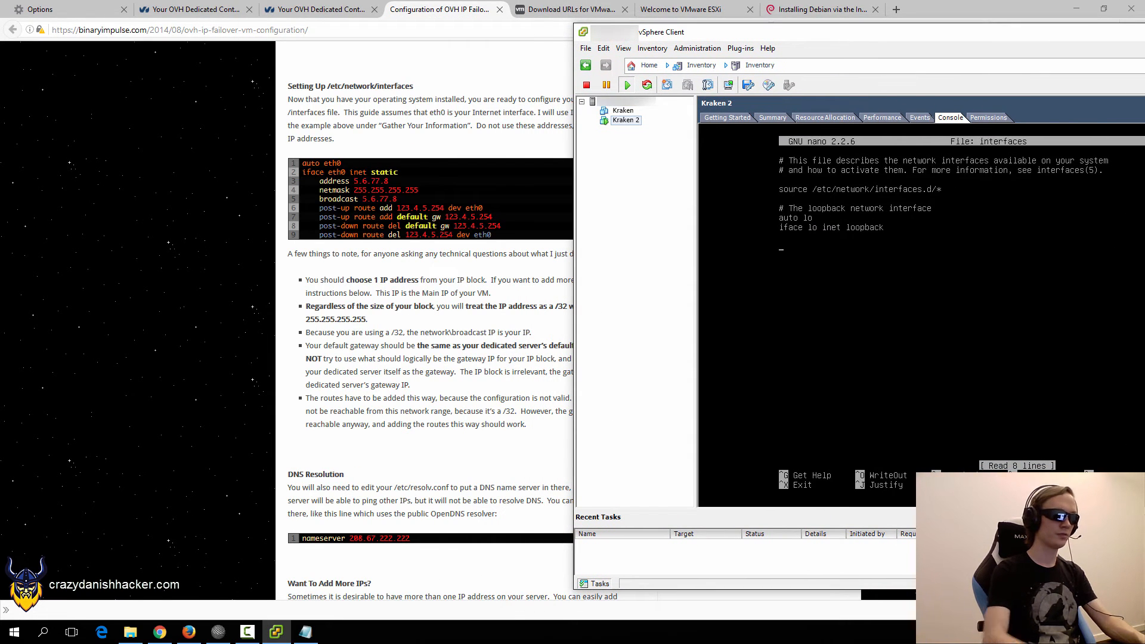
Type the 'auto eth0' and 'iface eth0 inet static' lines, starting the address entry.
text(auto eth0)
key(Return)
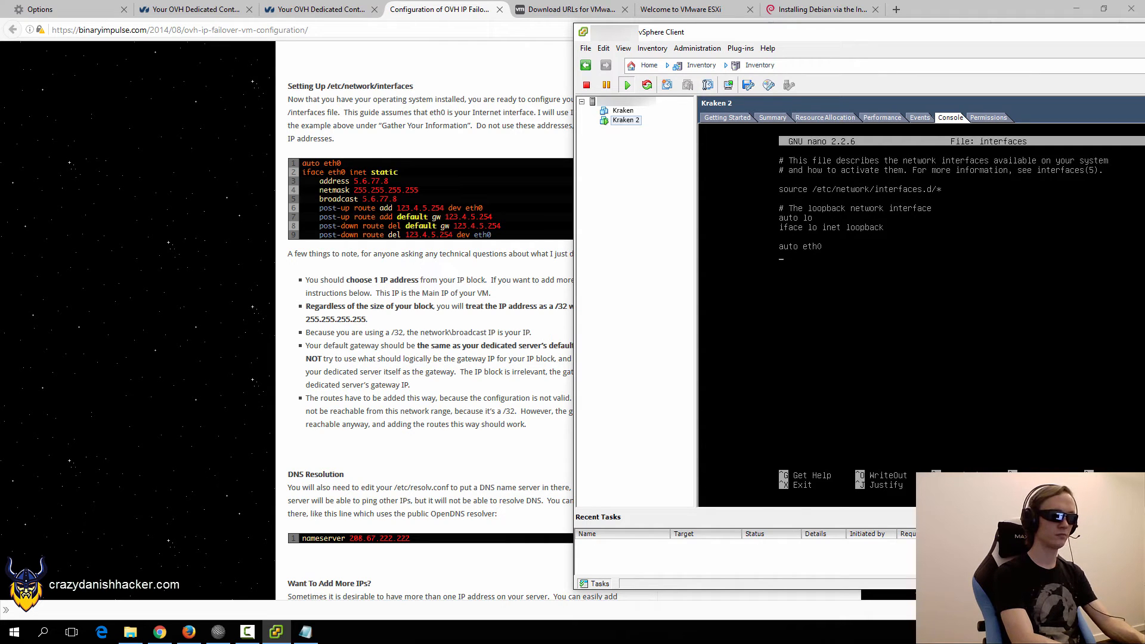
text(iface eth0 inet static         )
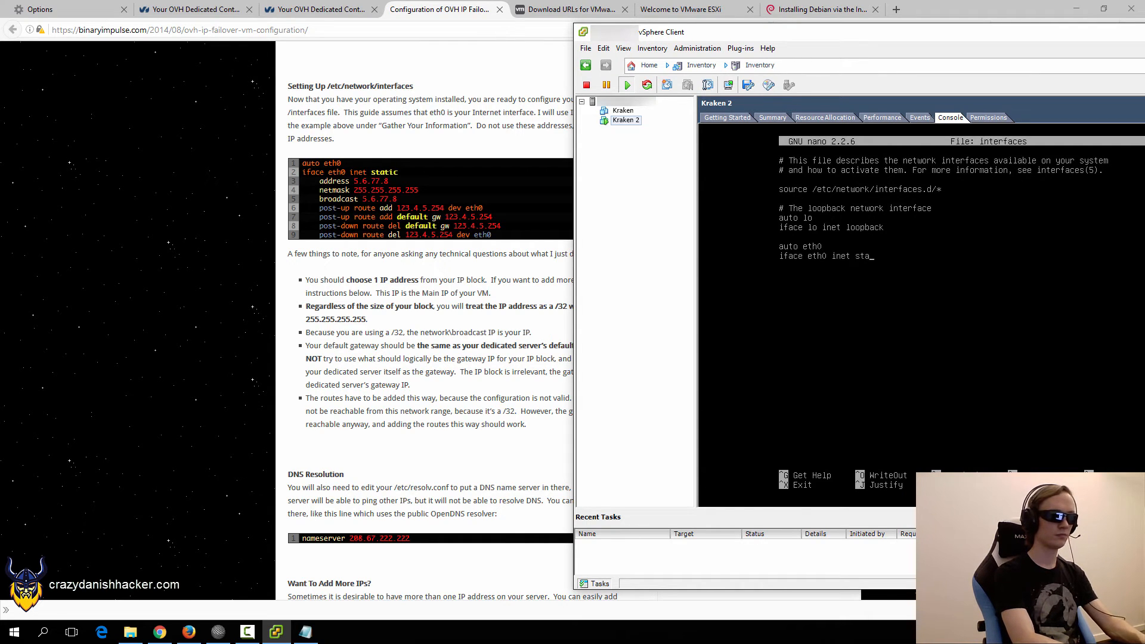
text(address .)
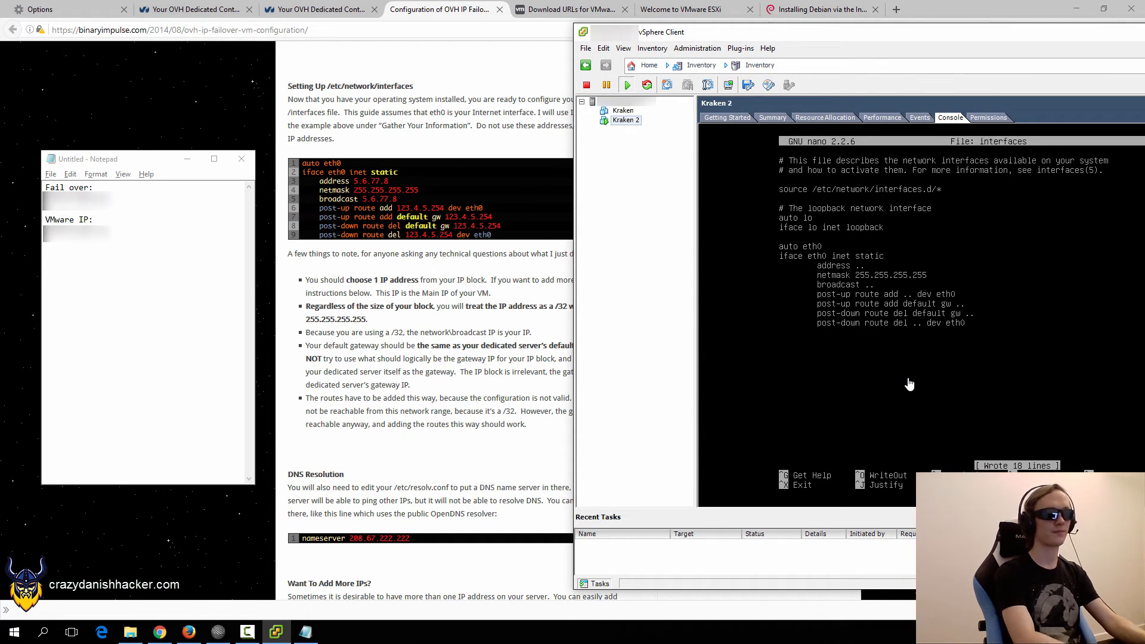
Replace the placeholder dots with the real address, broadcast and route values, then start writing the file.
key(BackSpace)
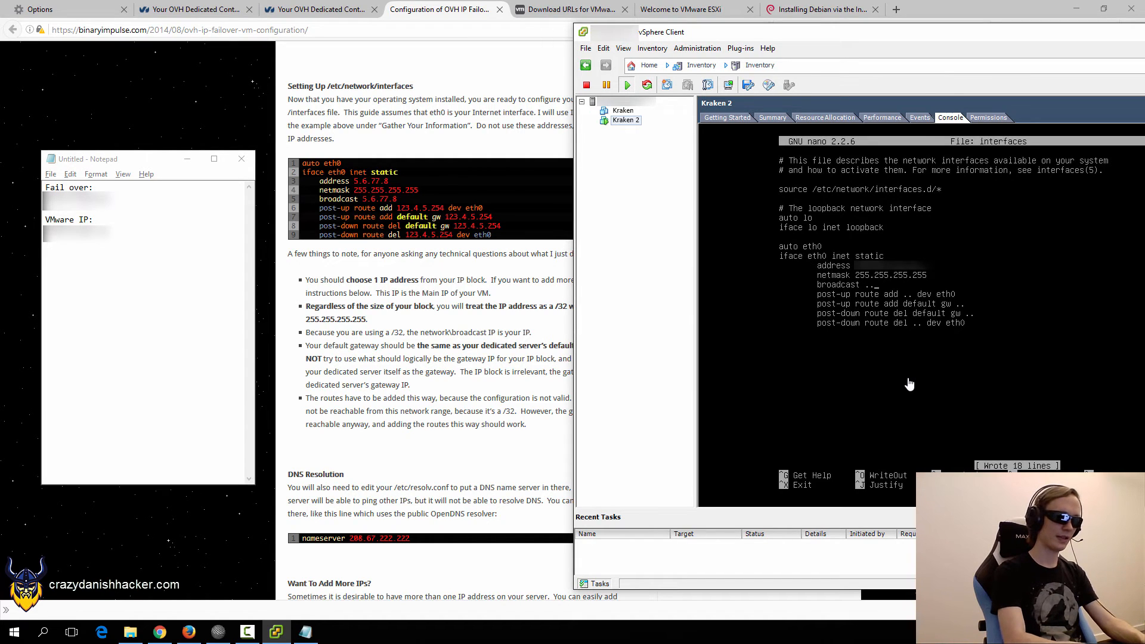
key(BackSpace)
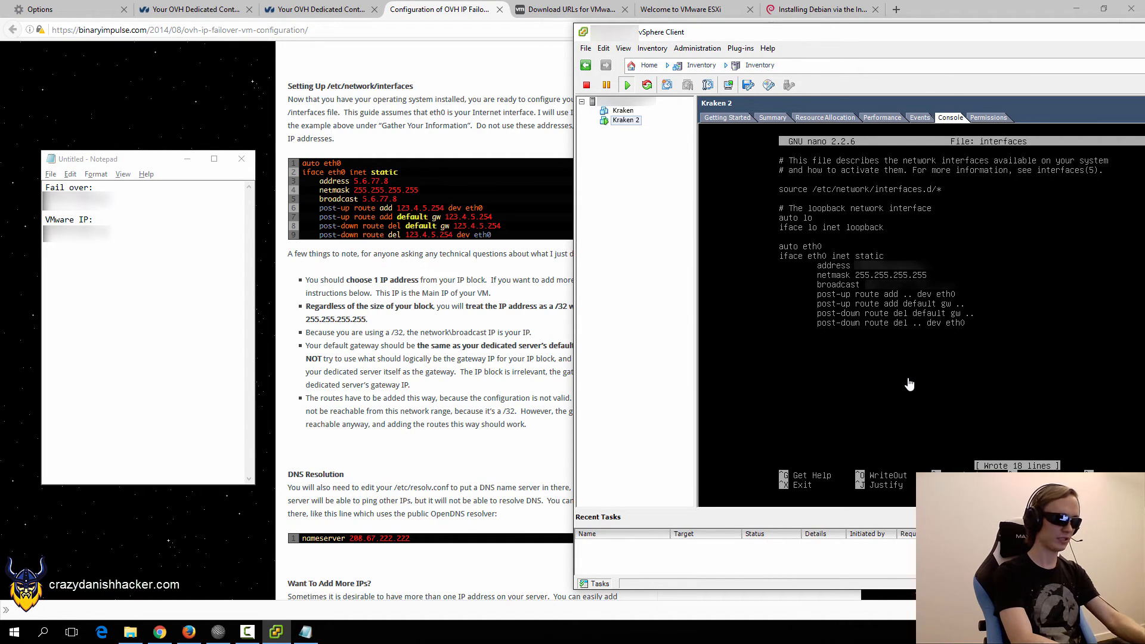
text(1)
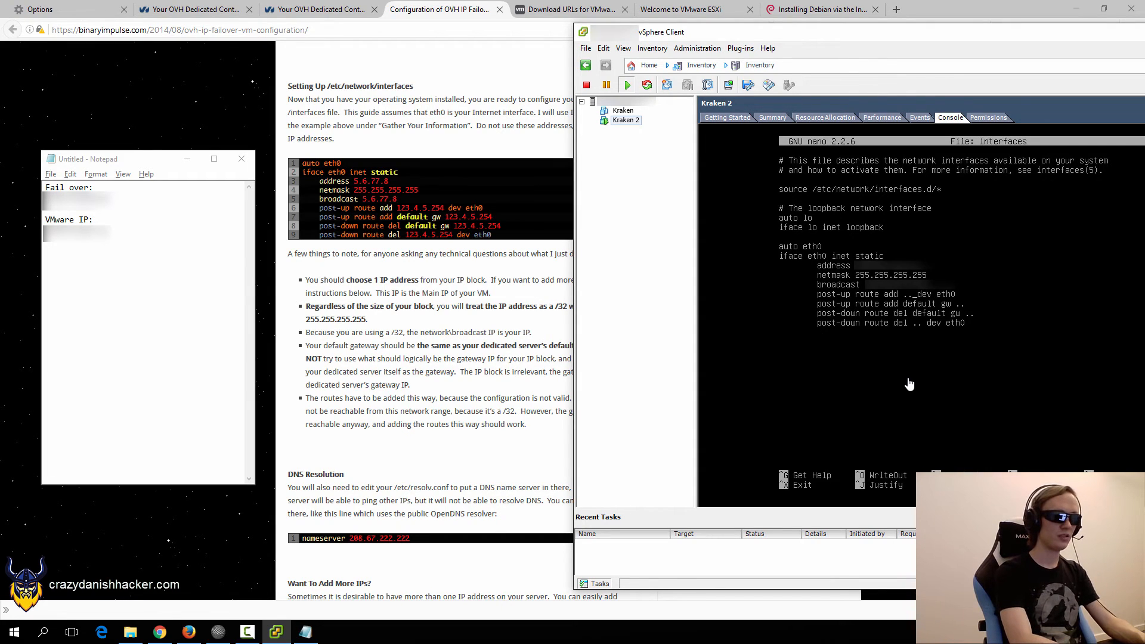
key(BackSpace)
key(BackSpace)
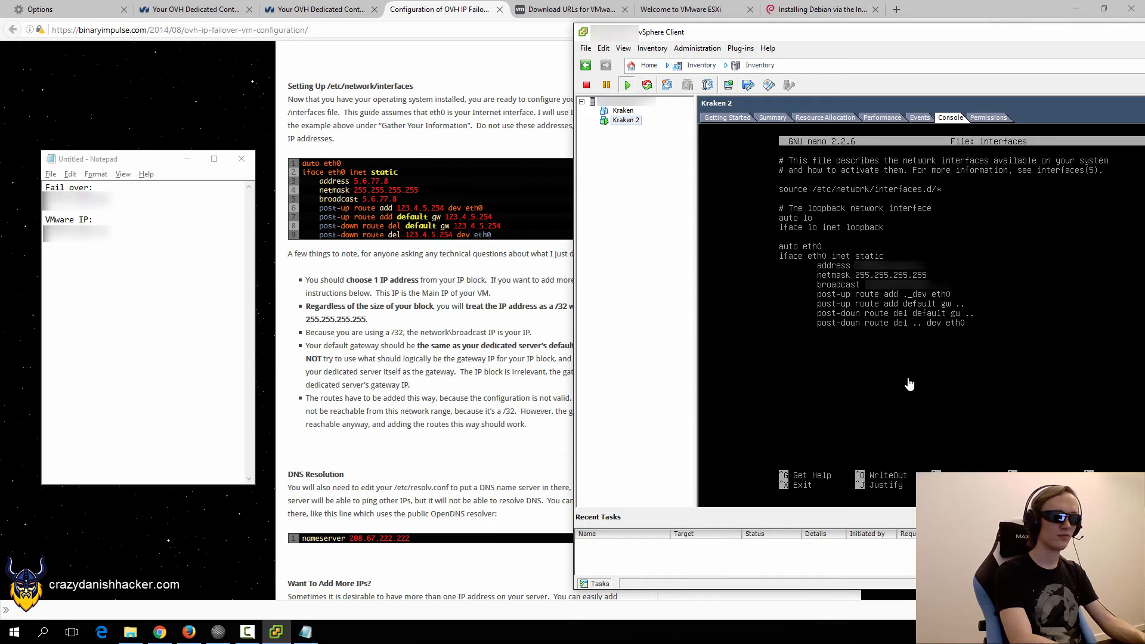
text(****)
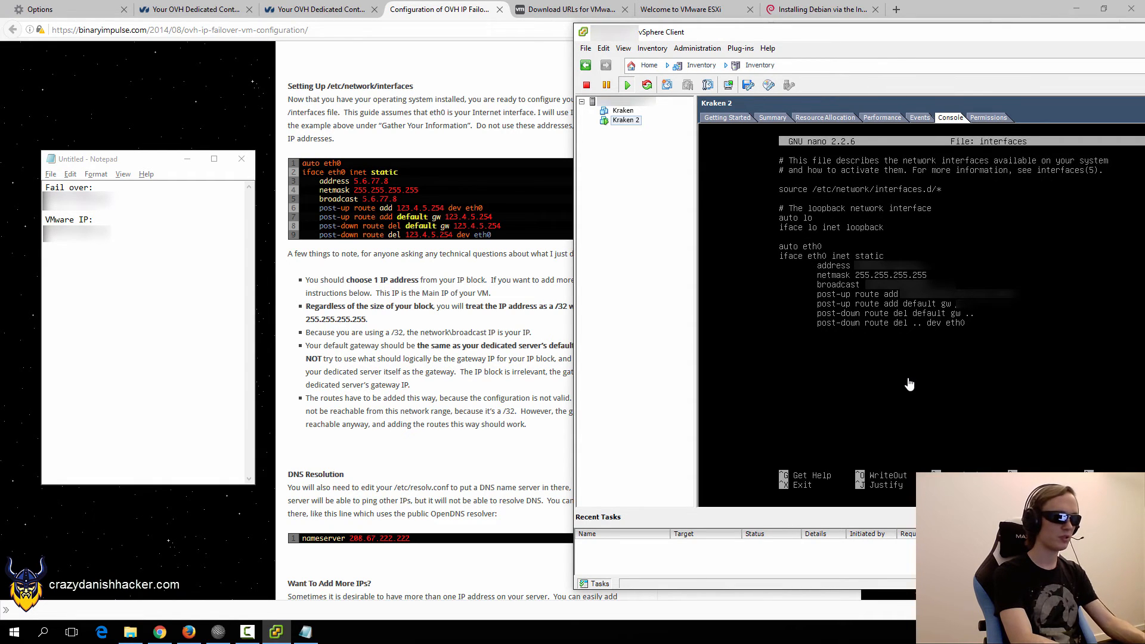
text(•••••)
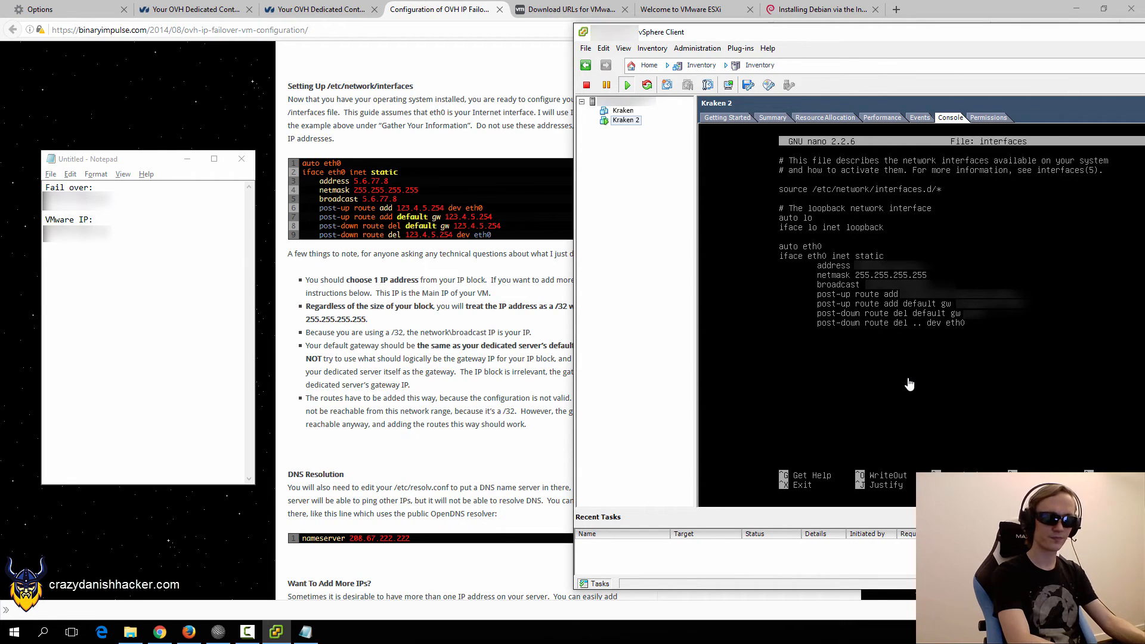
text(•••••)
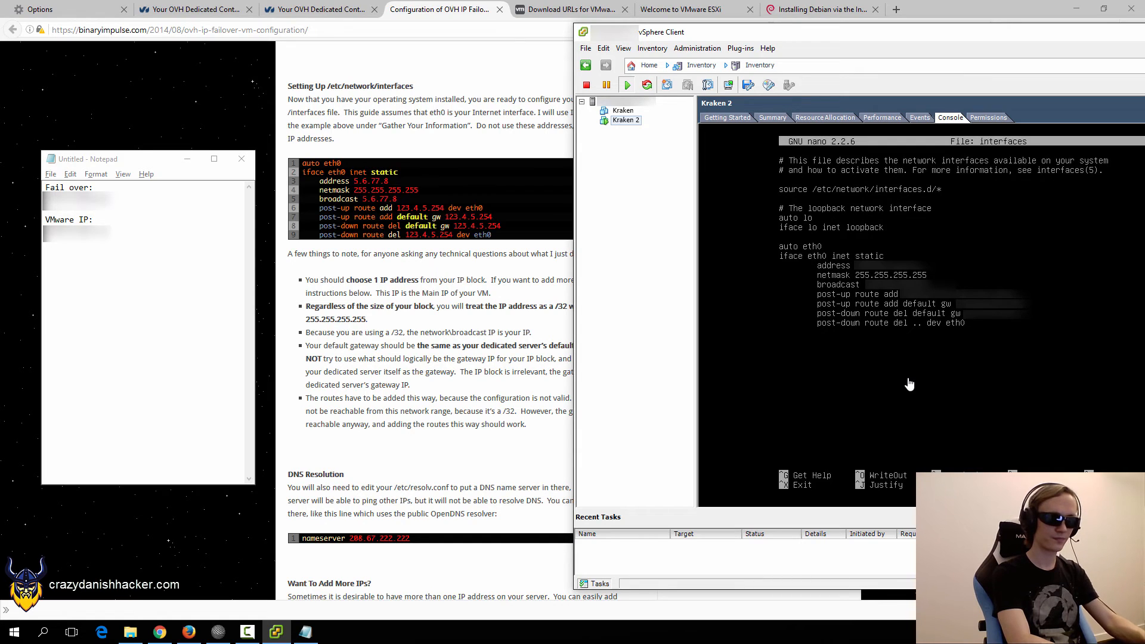
text(•••)
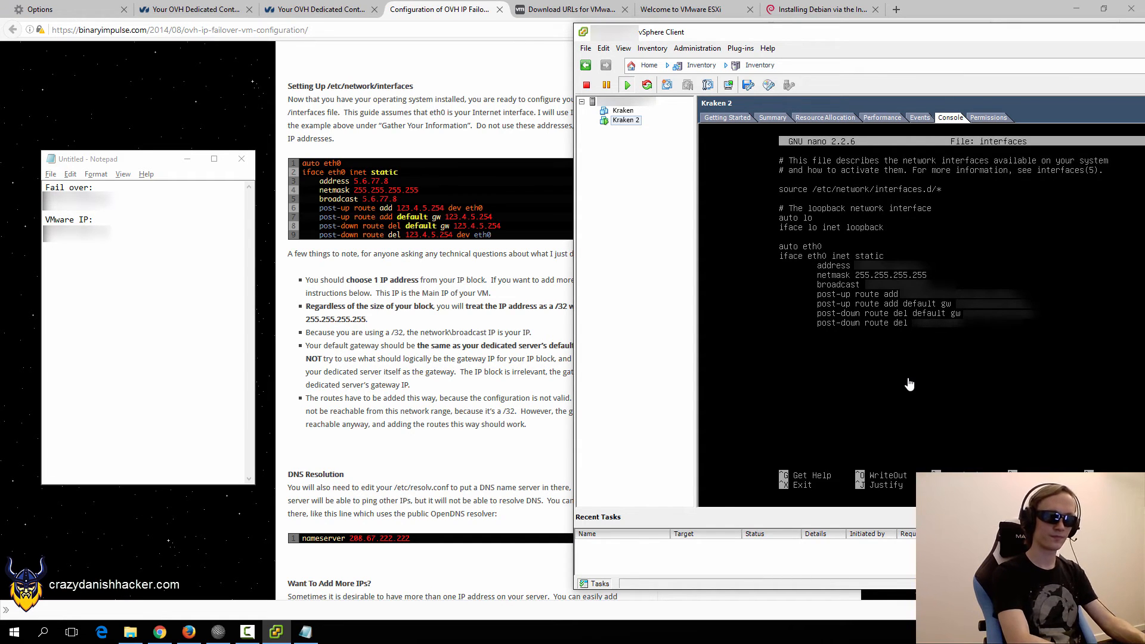
text(•••••)
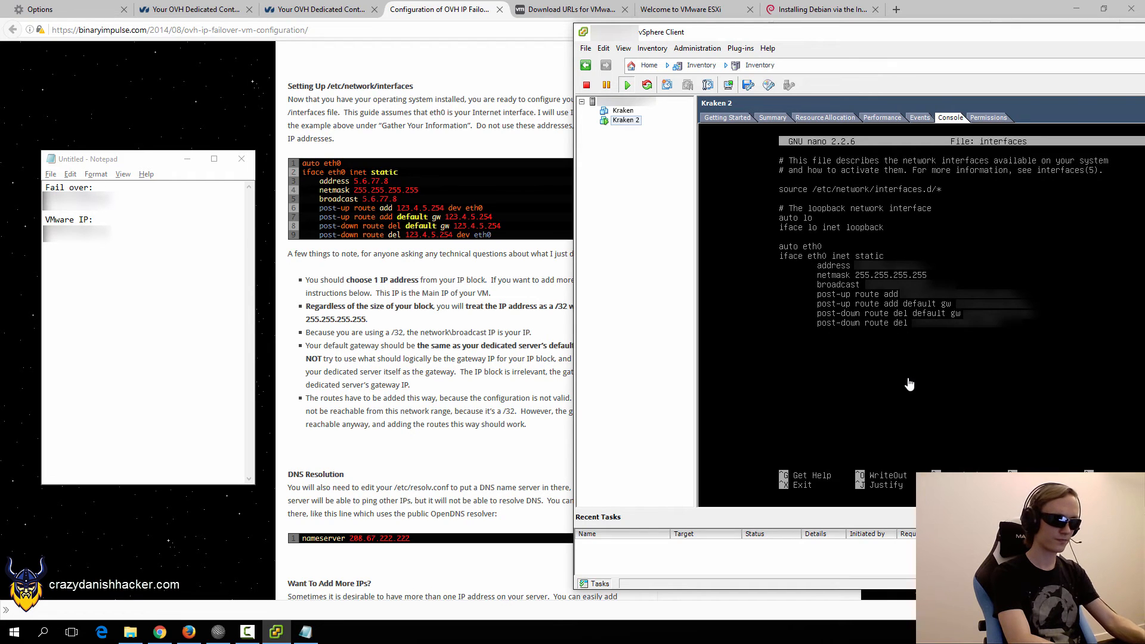
text(•)
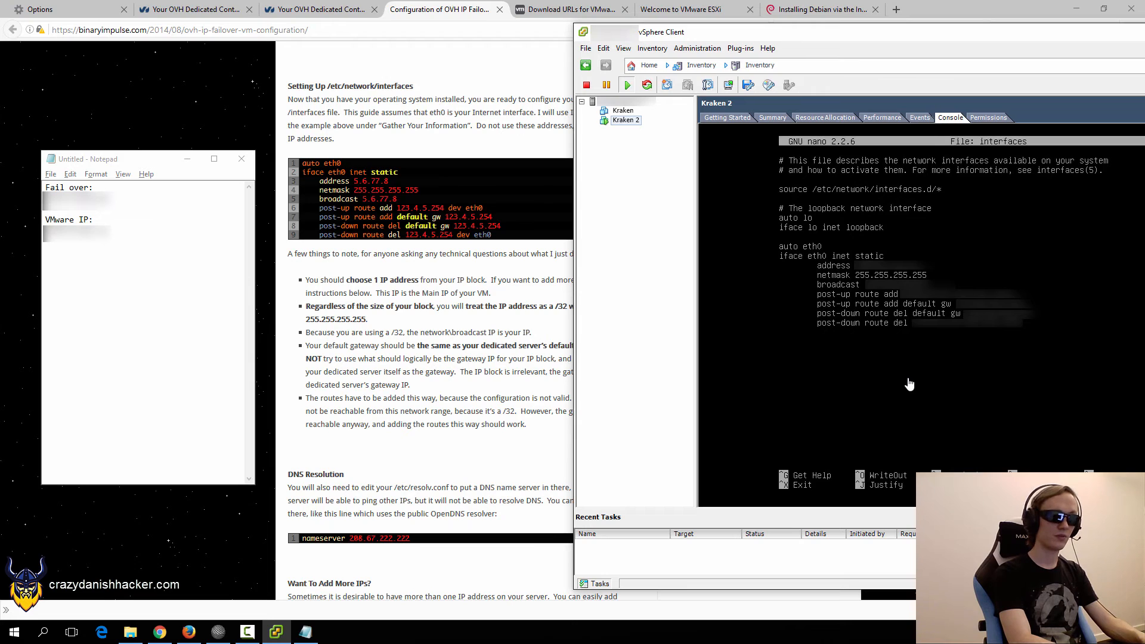
key(ctrl+o)
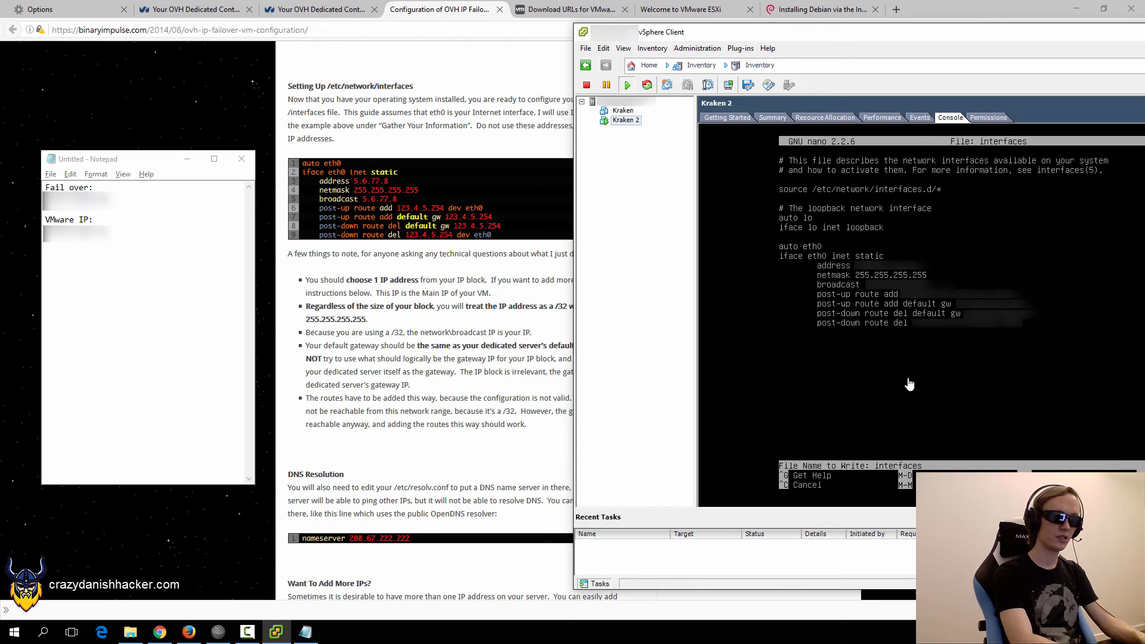
Confirm saving the interfaces file, exit nano and clear the console.
key(Return)
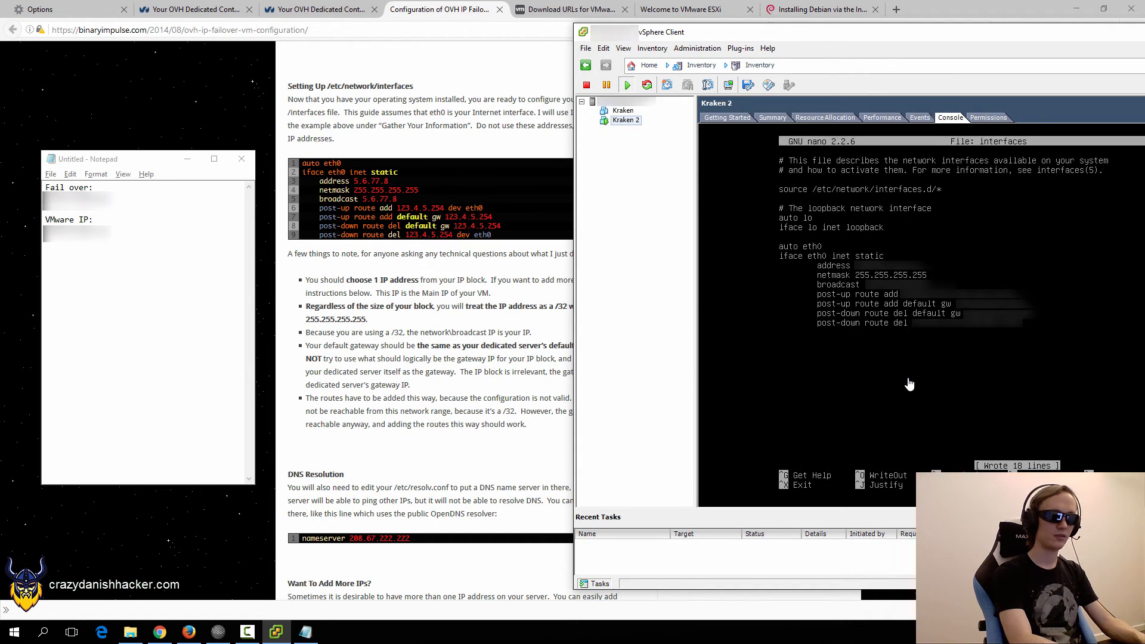
key(ctrl+x)
text(cl)
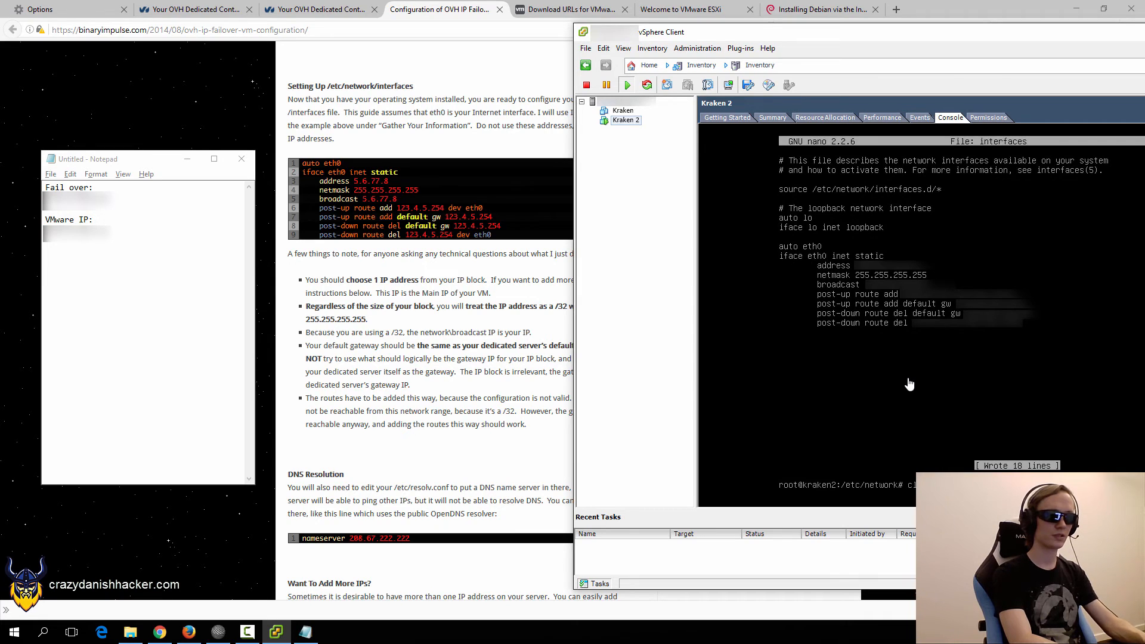
text(ear)
key(Return)
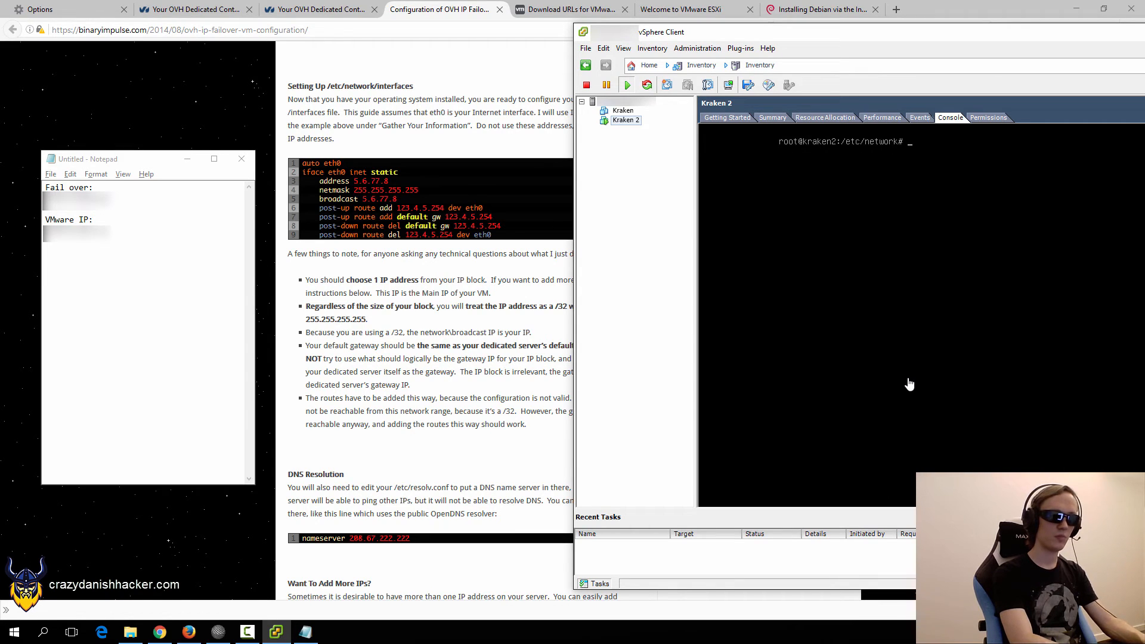
Ping 8.8.8.8, which reports network unreachable, then clear the screen.
text(ping 8.8.8)
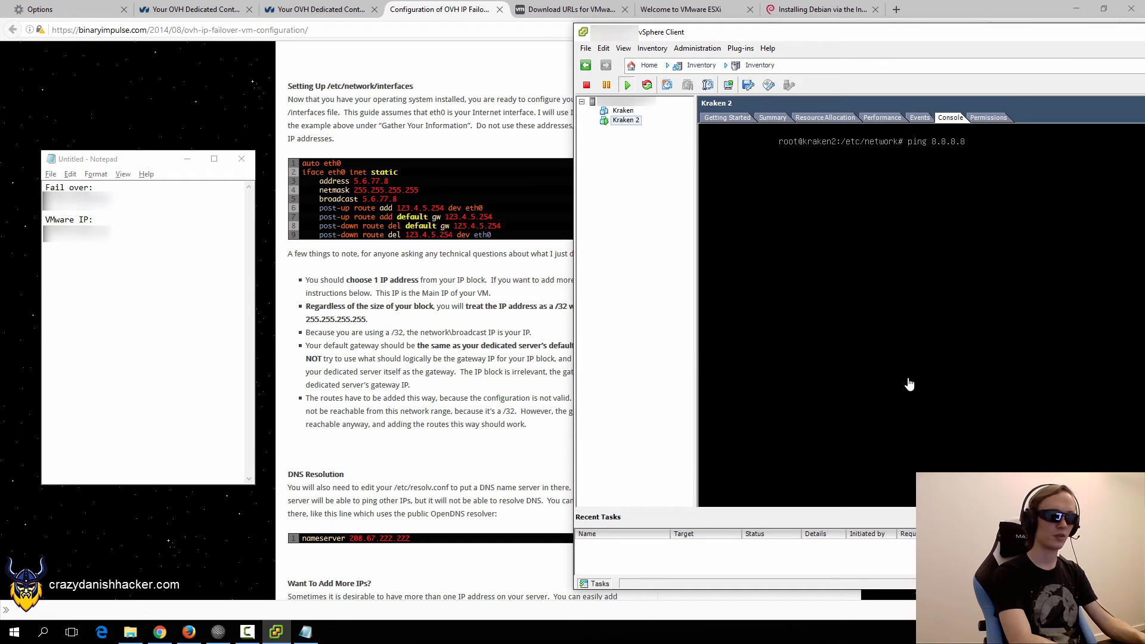
text(.8)
key(Return)
text(clear)
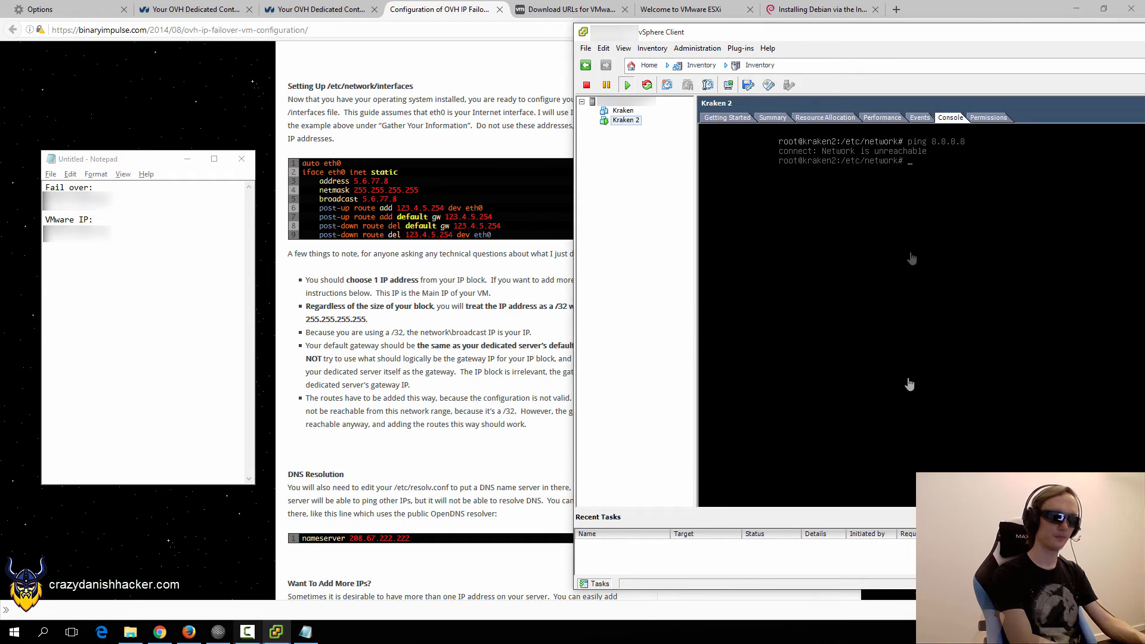
key(Return)
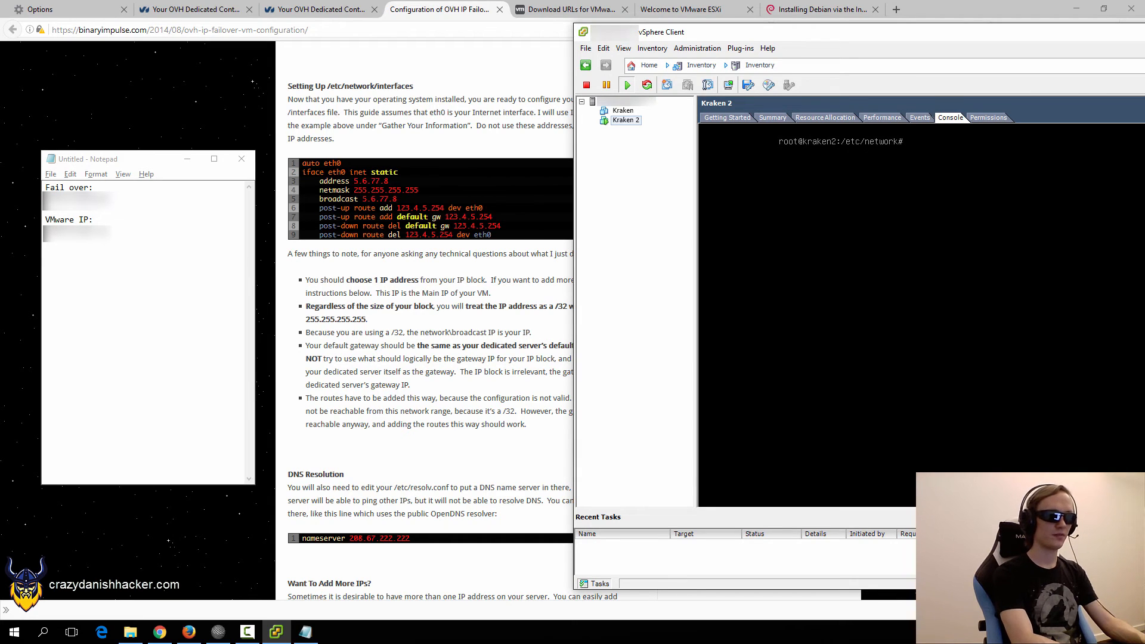
Reboot Kraken 2 and log back in as root.
text(reboot)
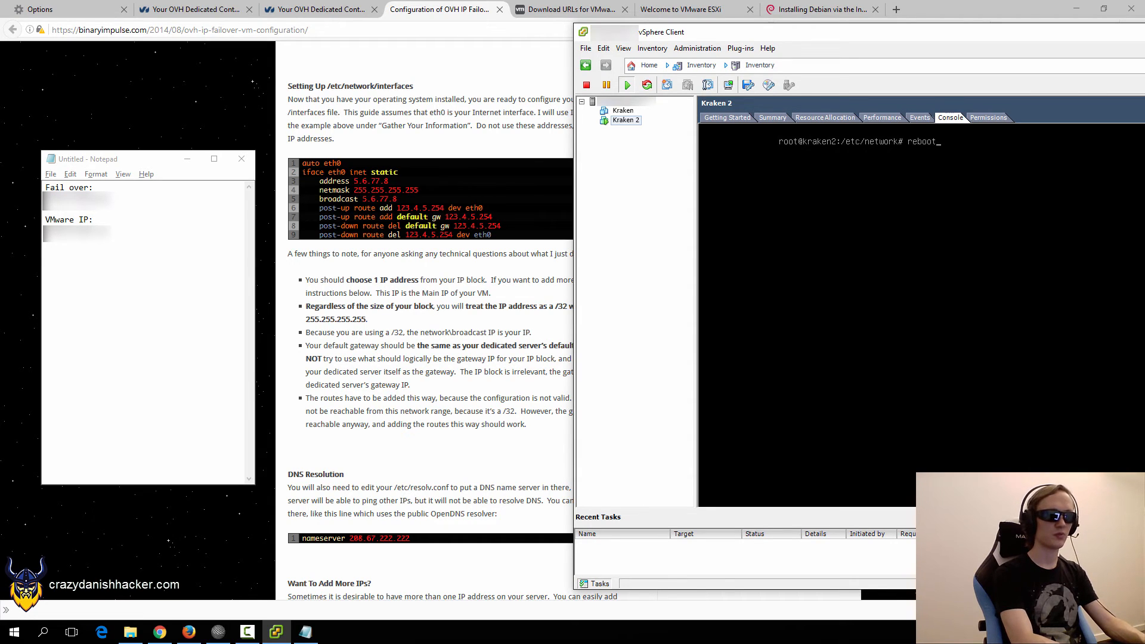
key(Return)
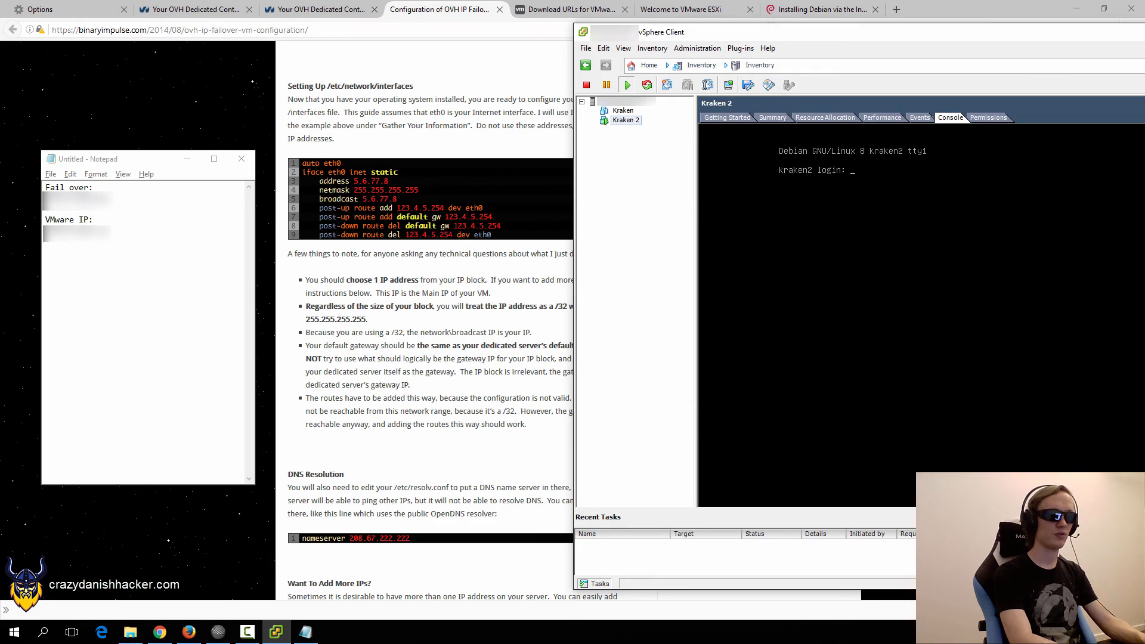
text(root)
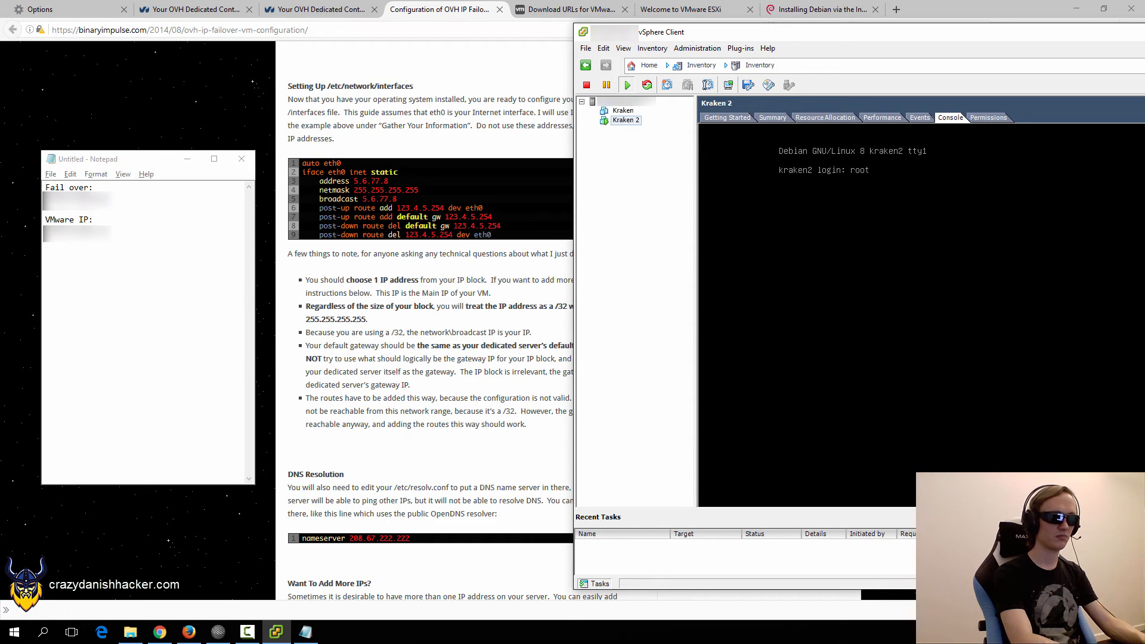
key(Return)
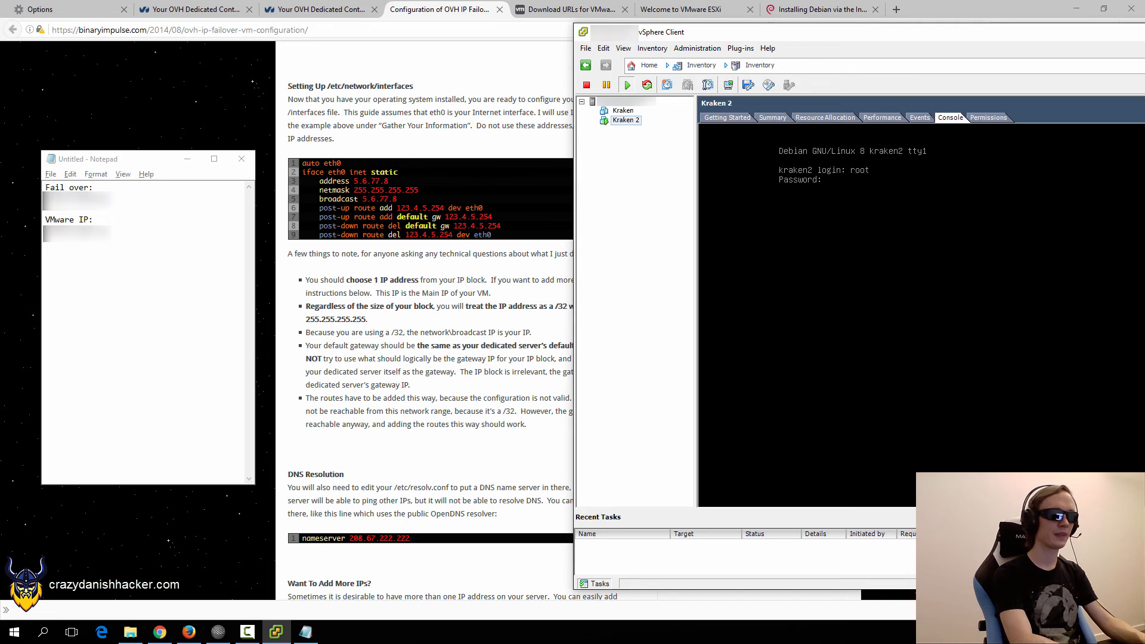
key(Return)
Check the interfaces with ifconfig and ping 8.8.8.8, which succeeds with 0% loss.
text(if)
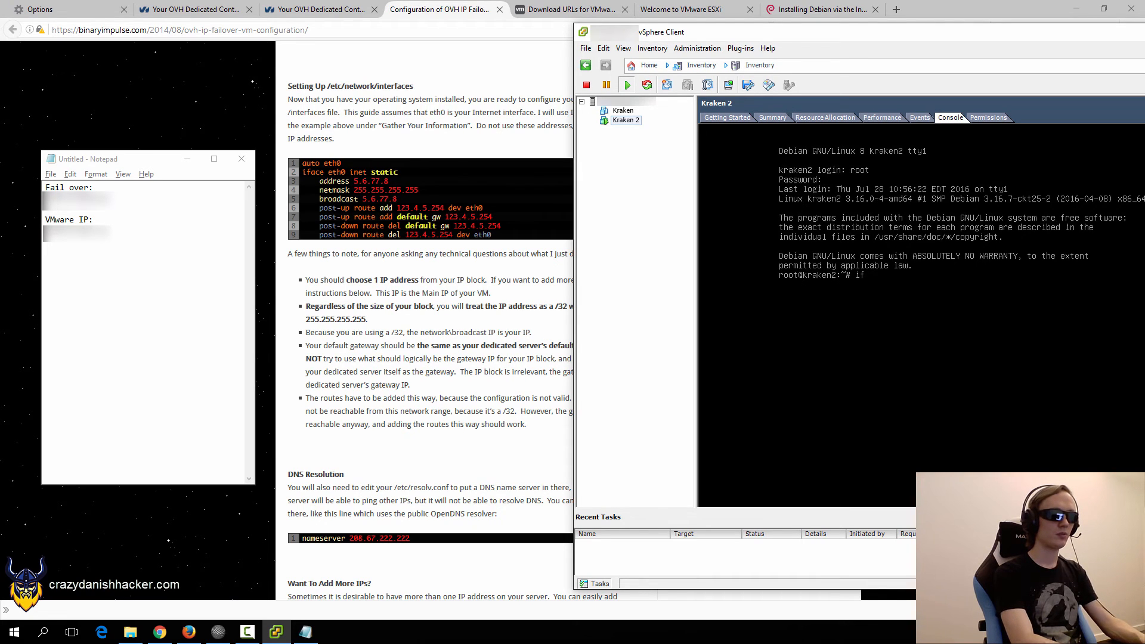
text(config)
key(Return)
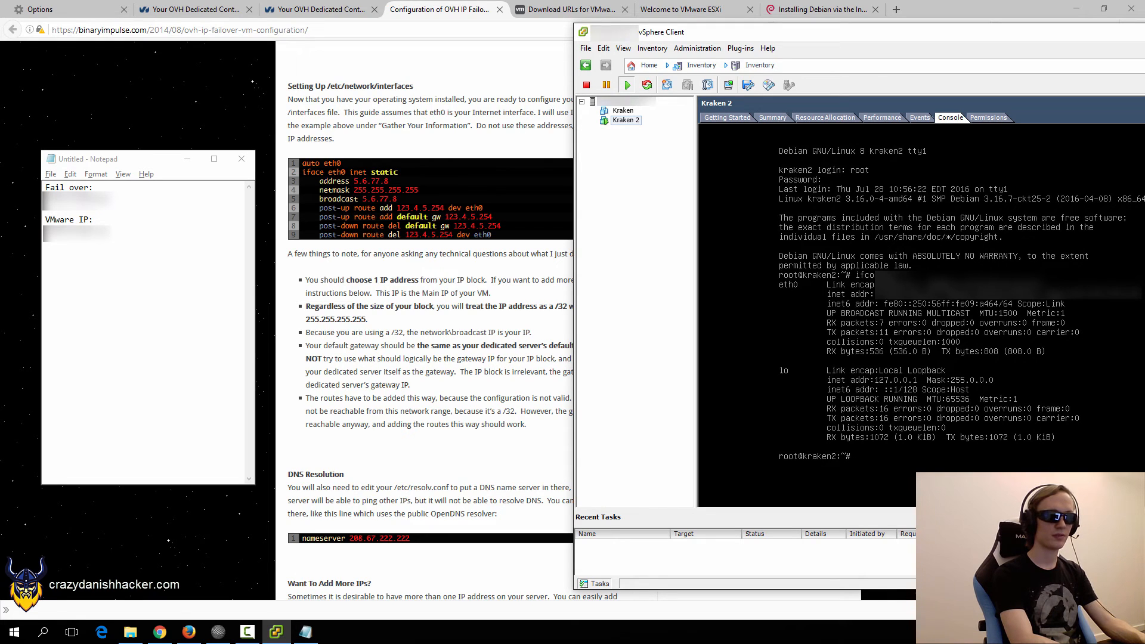
text(ping)
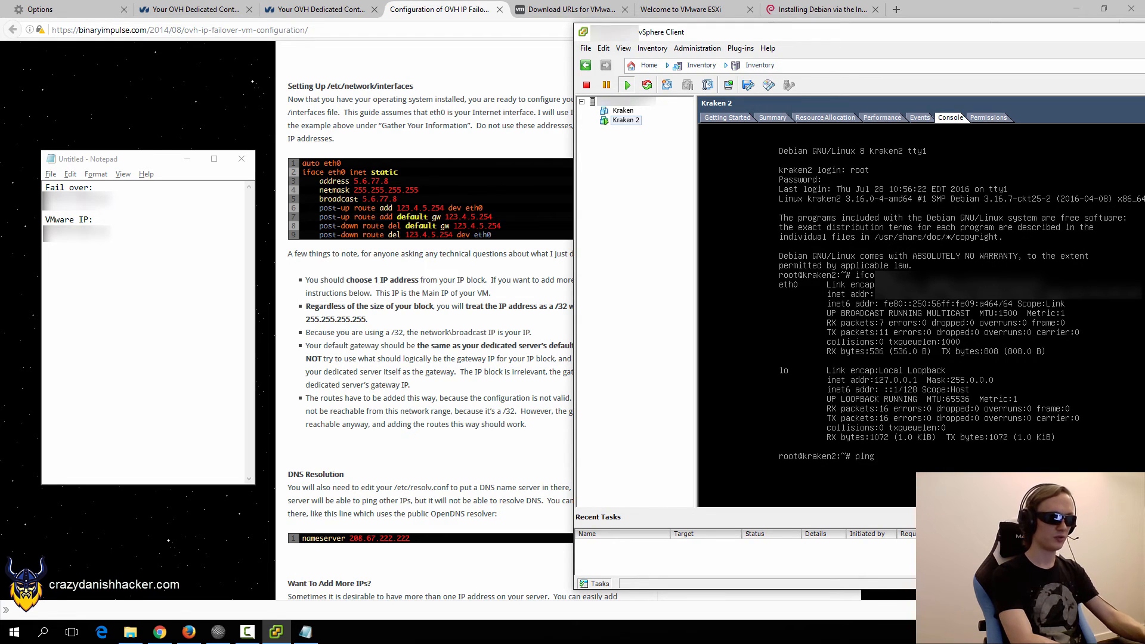
text( 8.8.8.8)
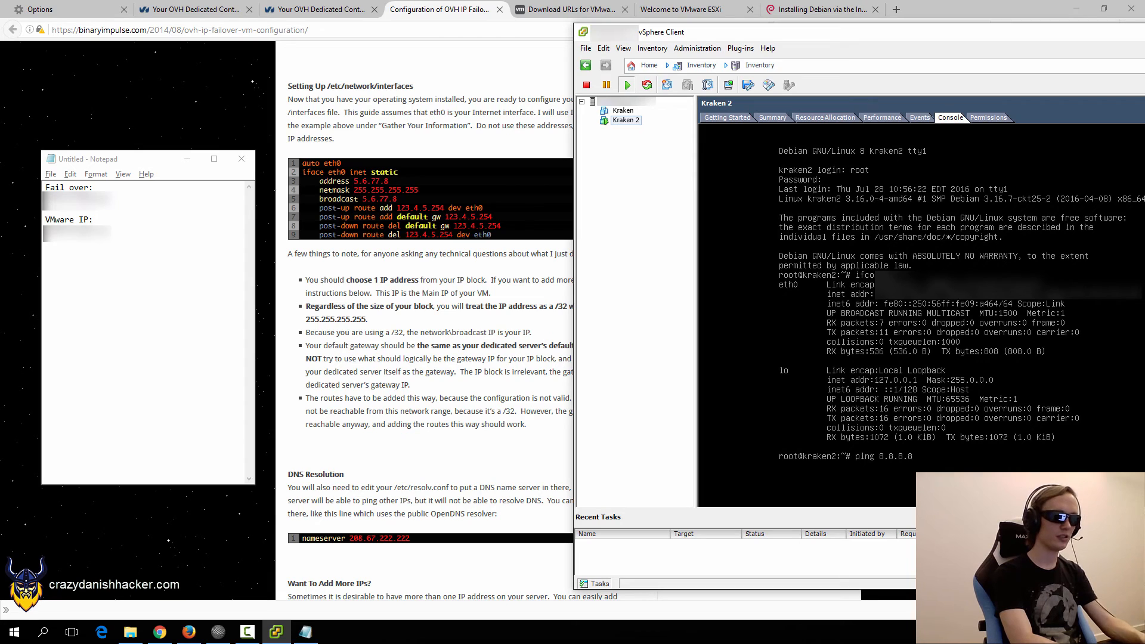
key(Return)
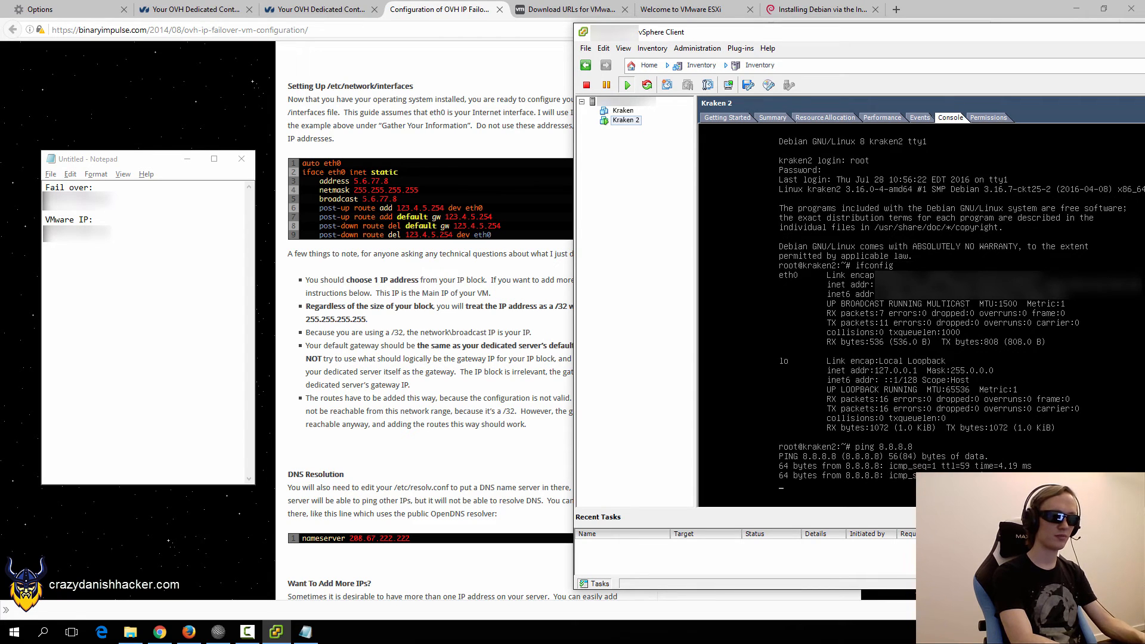
key(ctrl+c)
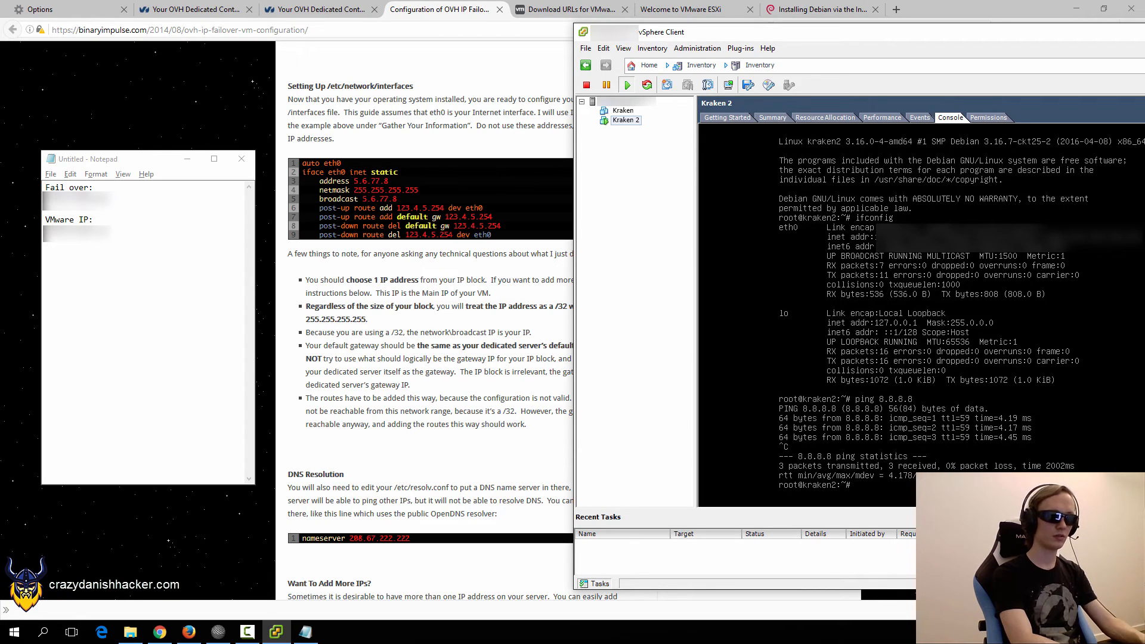
Clear the console and ping google.com, which fails to resolve.
text(clear)
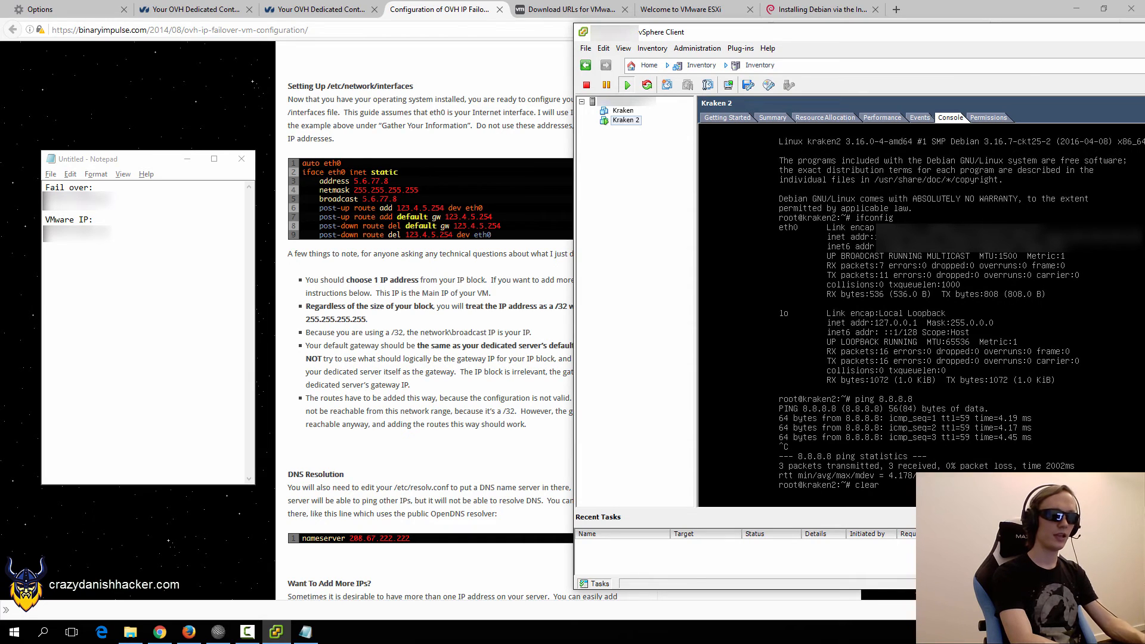
key(Return)
text(ping)
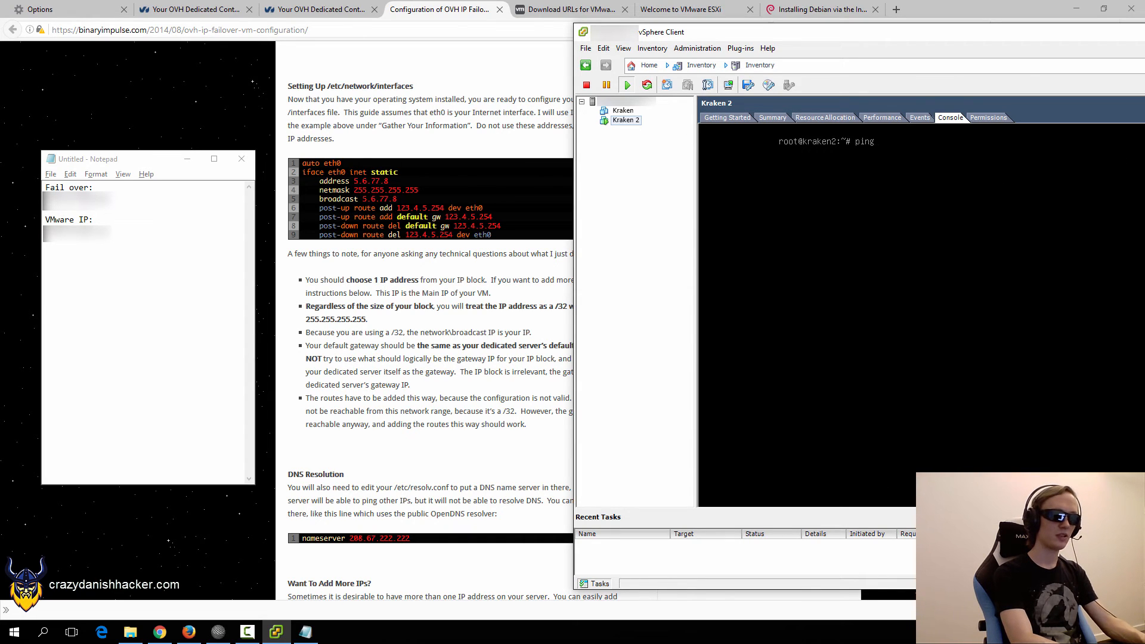
text( google.com)
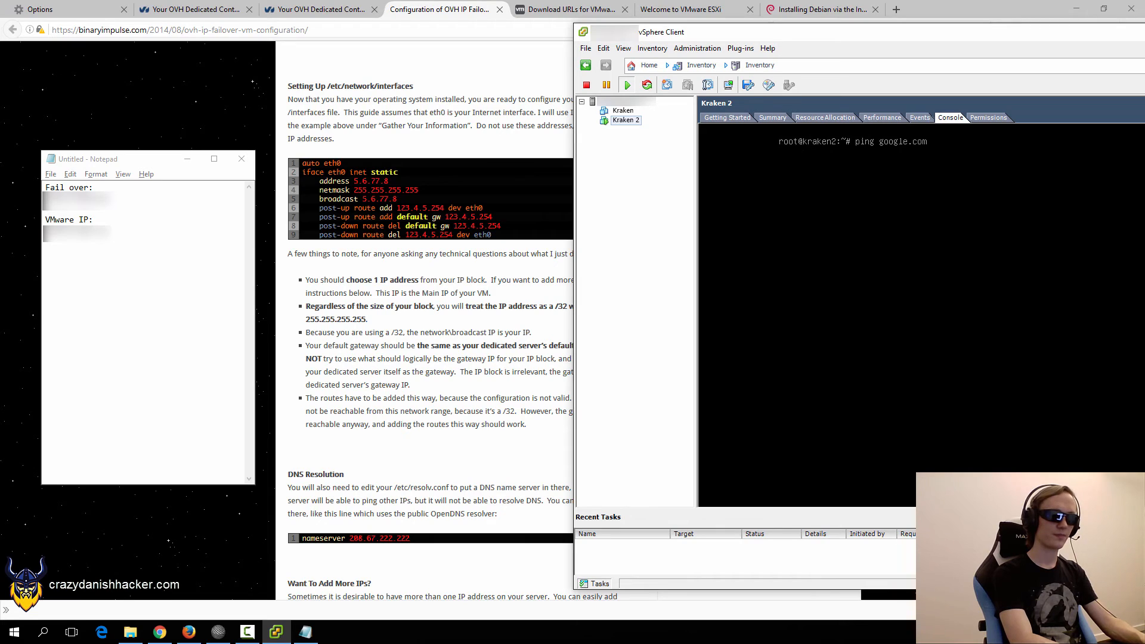
key(Return)
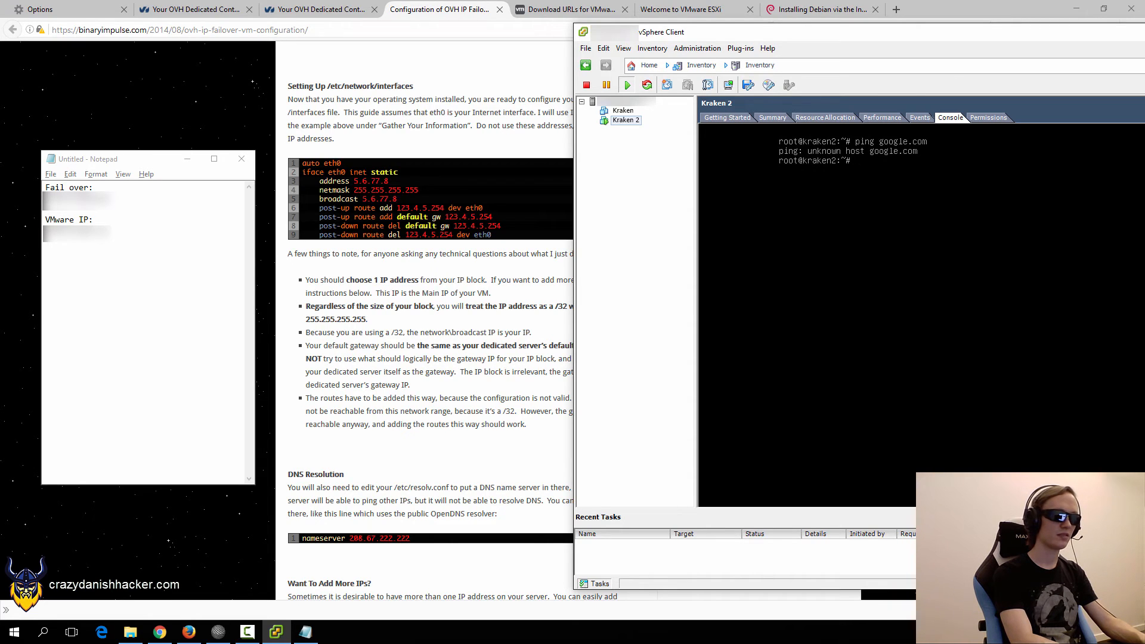
Add nameservers 8.8.8.8 and 8.8.4.4 to /etc/resolv.conf and save it.
text(cd /e)
key(Tab)
key(Return)
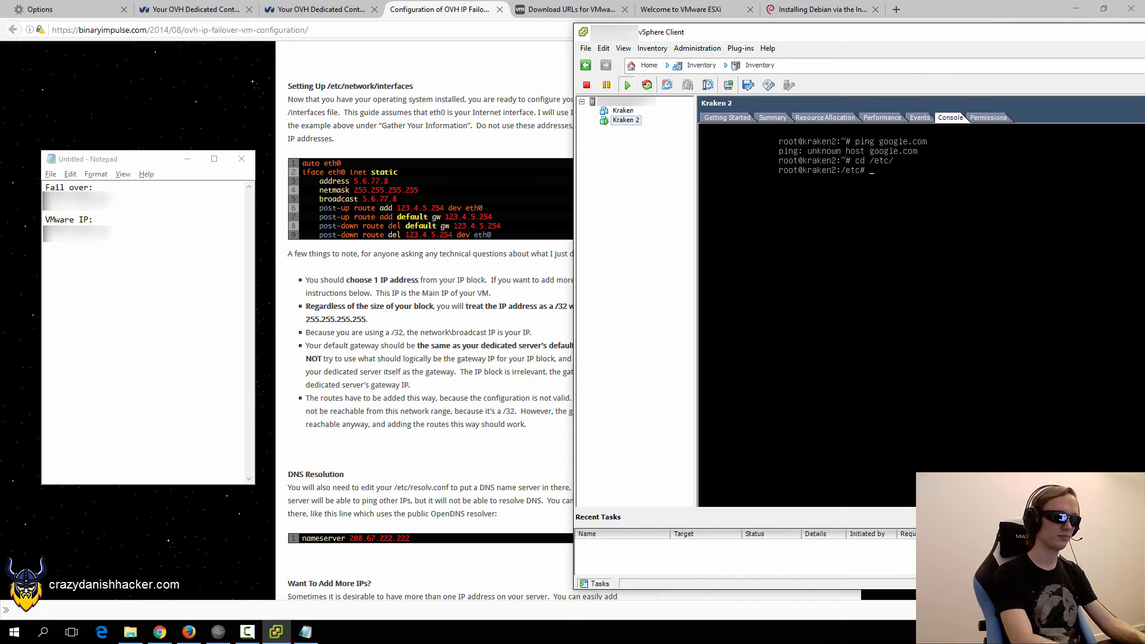
text(nano resol)
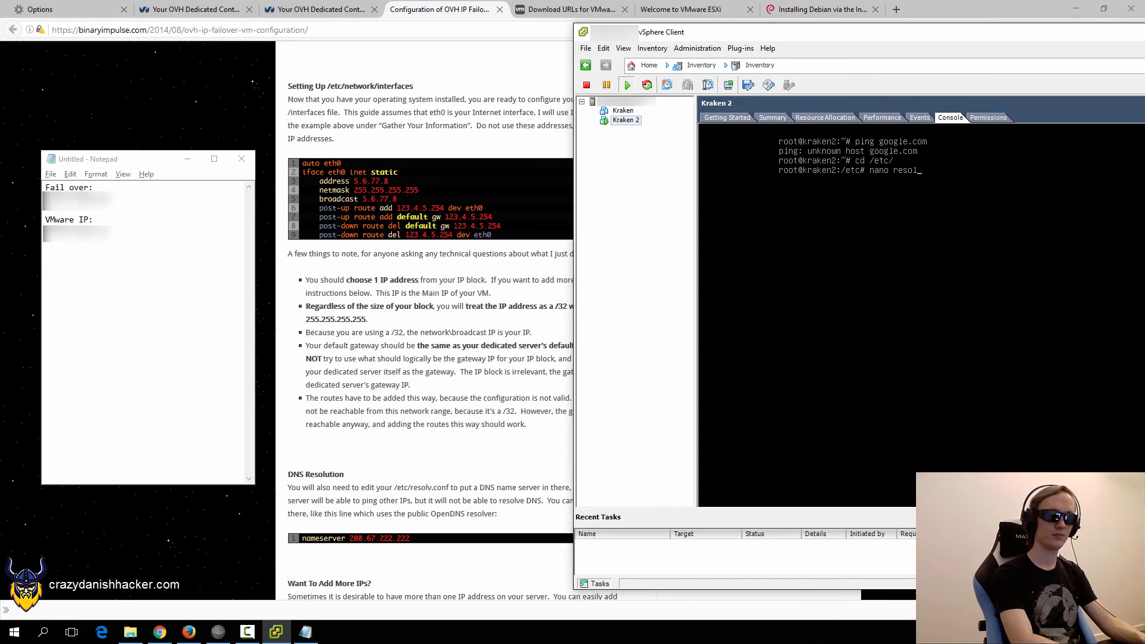
text(v)
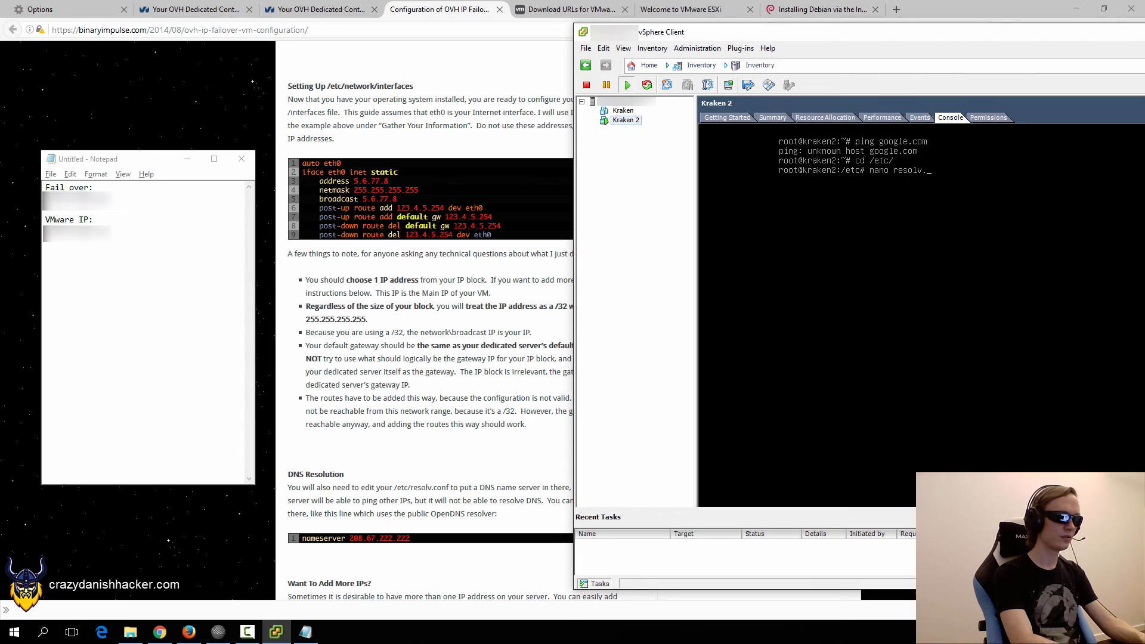
text(.con)
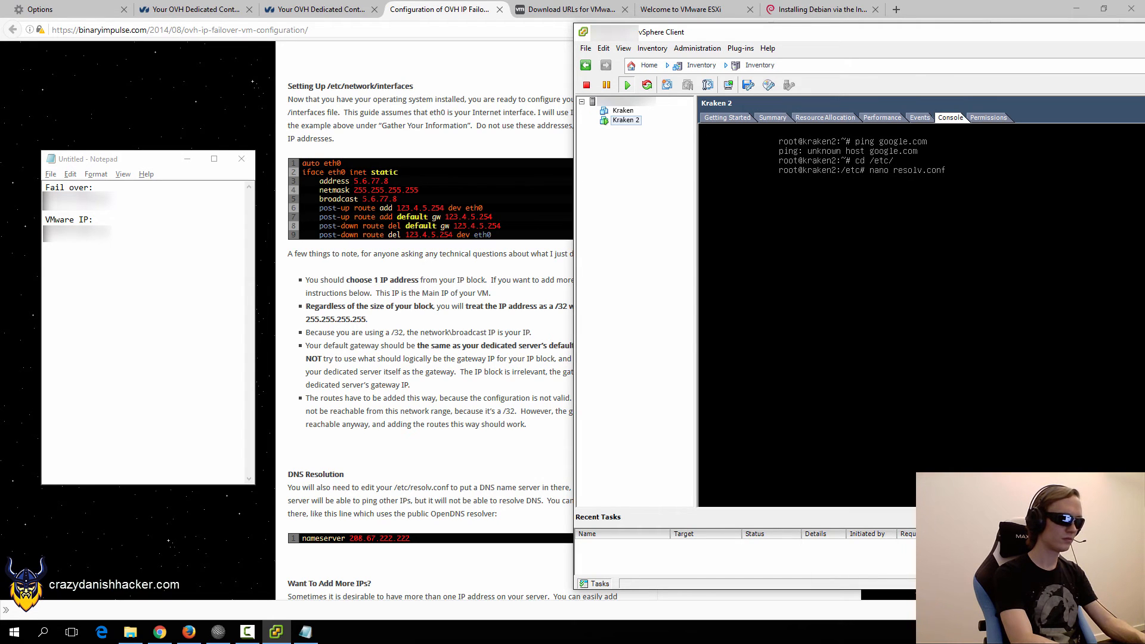
text(f)
key(Return)
text(nam)
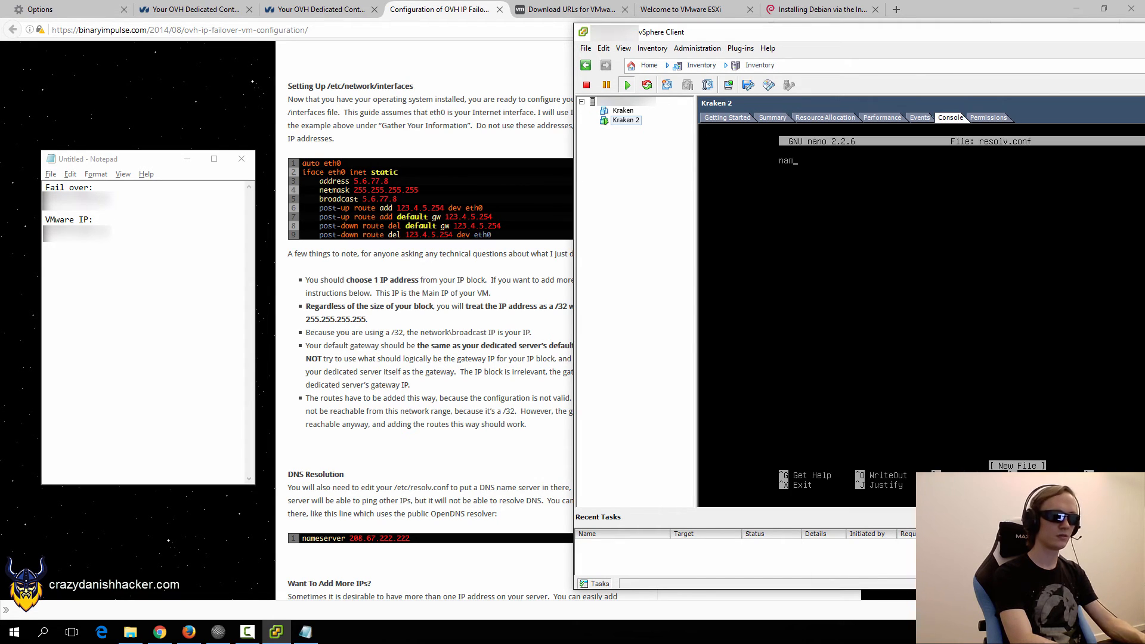
text(eserver 8.8.)
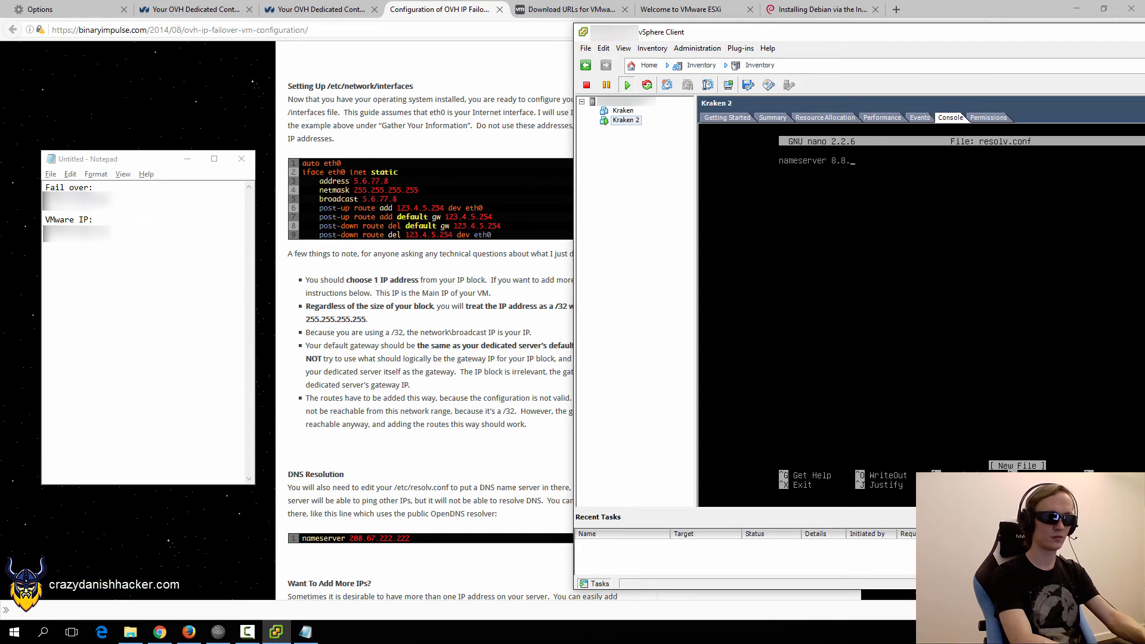
text(8.8)
key(Return)
text(names)
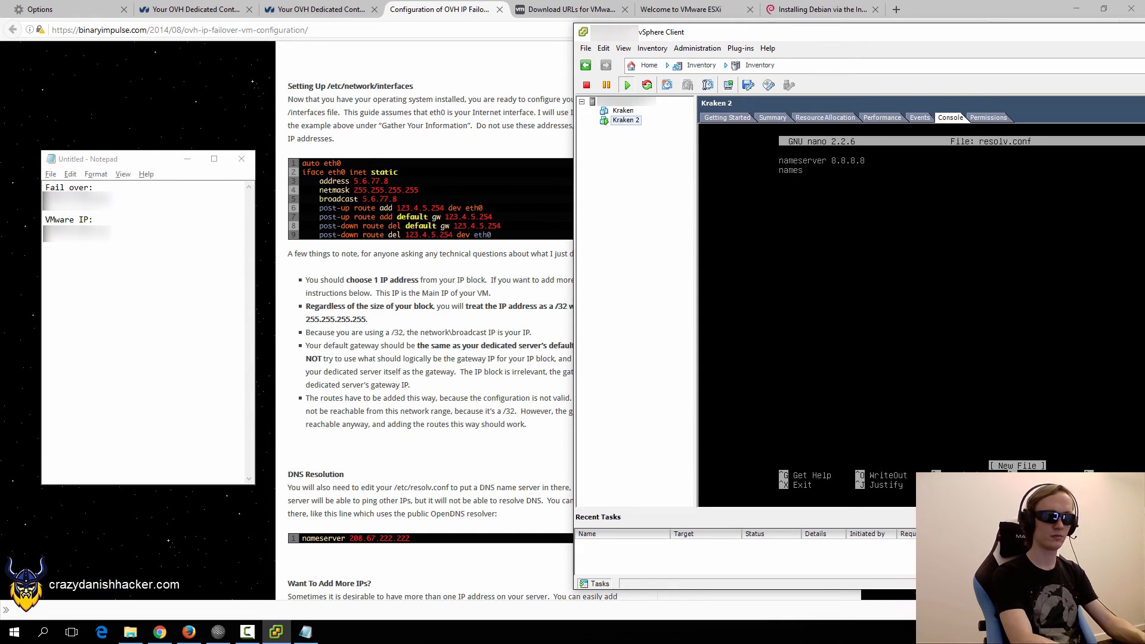
text(erver 8.8)
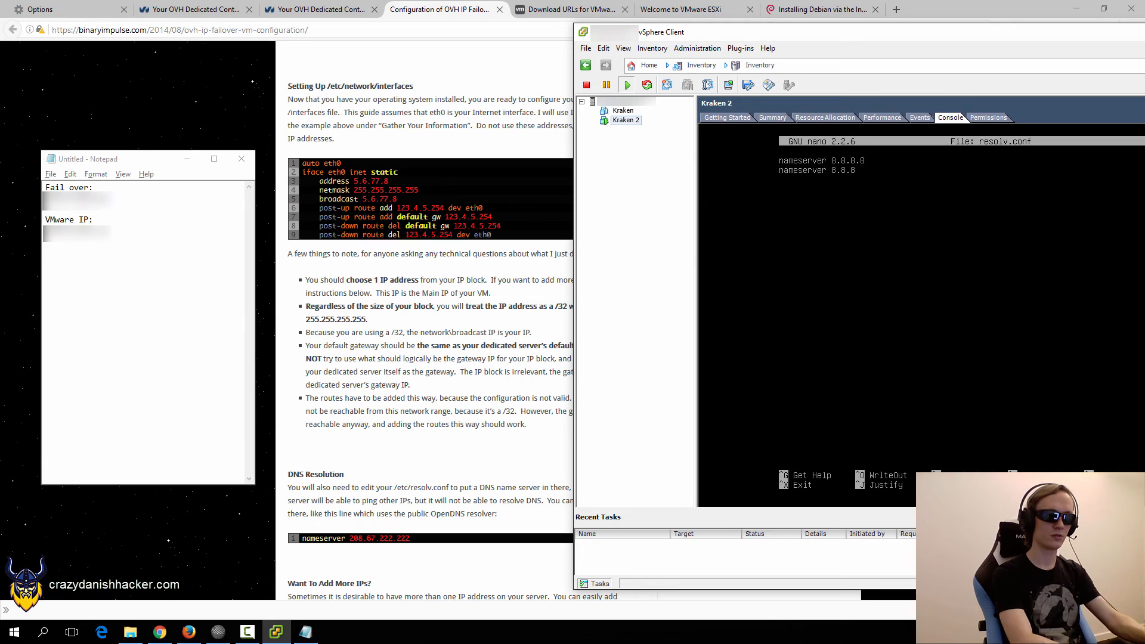
key(BackSpace)
text(4.4)
key(ctrl+x)
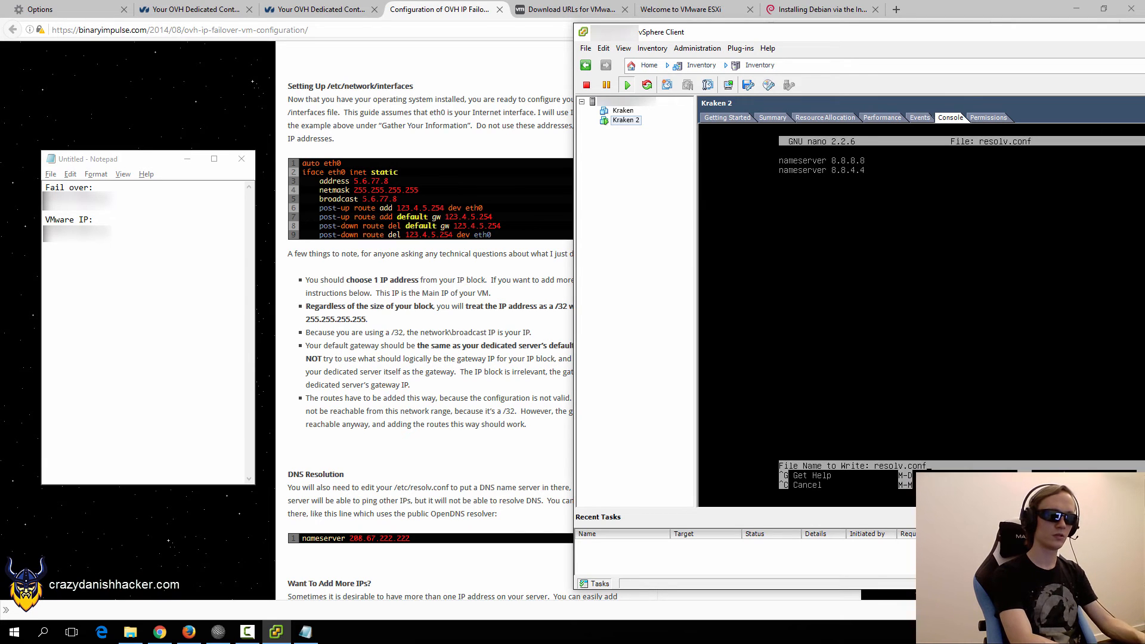
key(y)
key(Return)
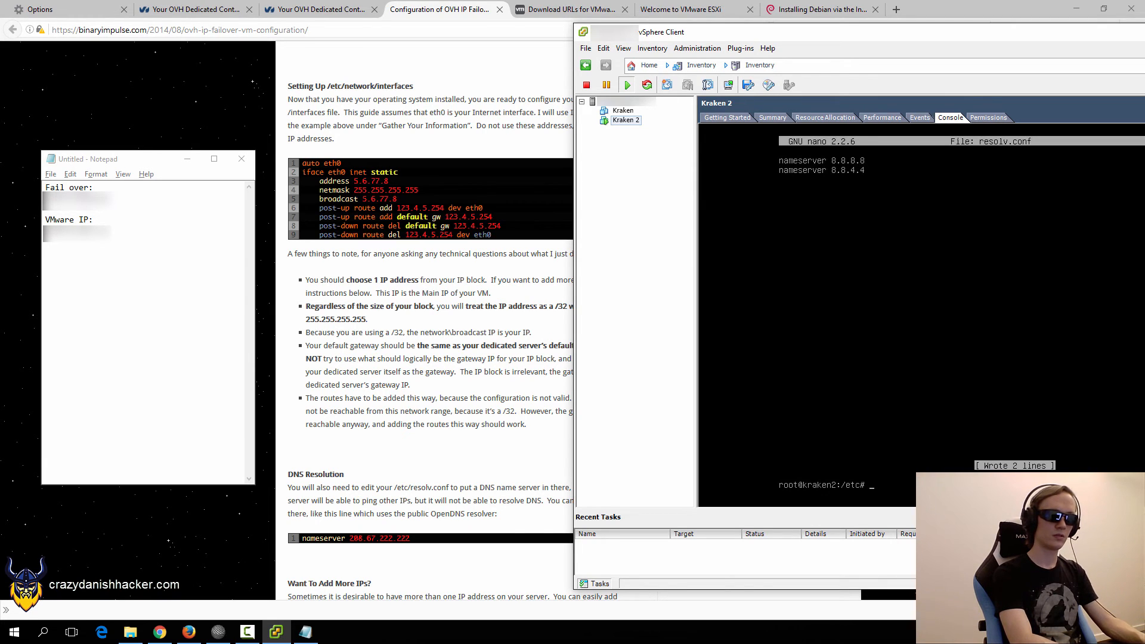
Ping google.com again to confirm it now resolves and answers, then clear the screen.
text(clear)
key(Return)
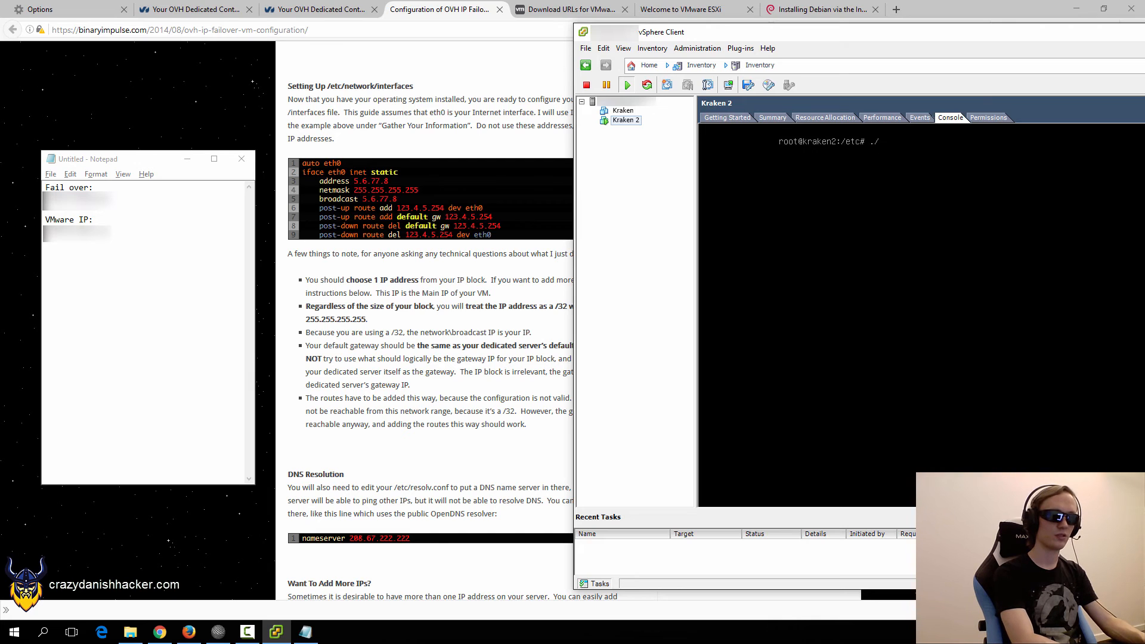
text(ping go)
text(om)
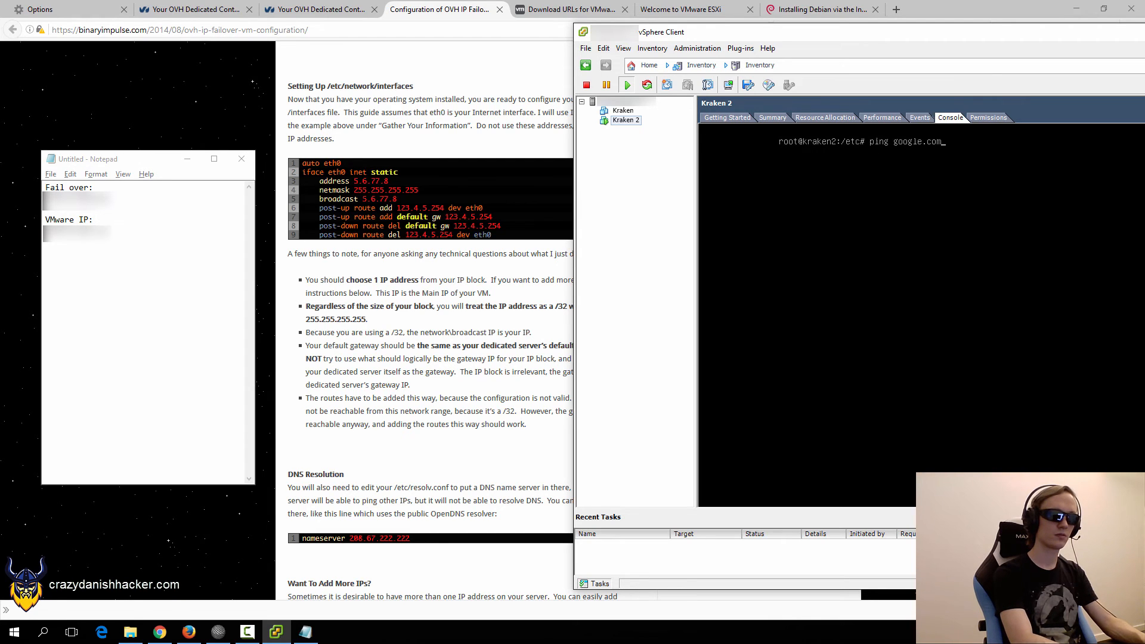
key(Return)
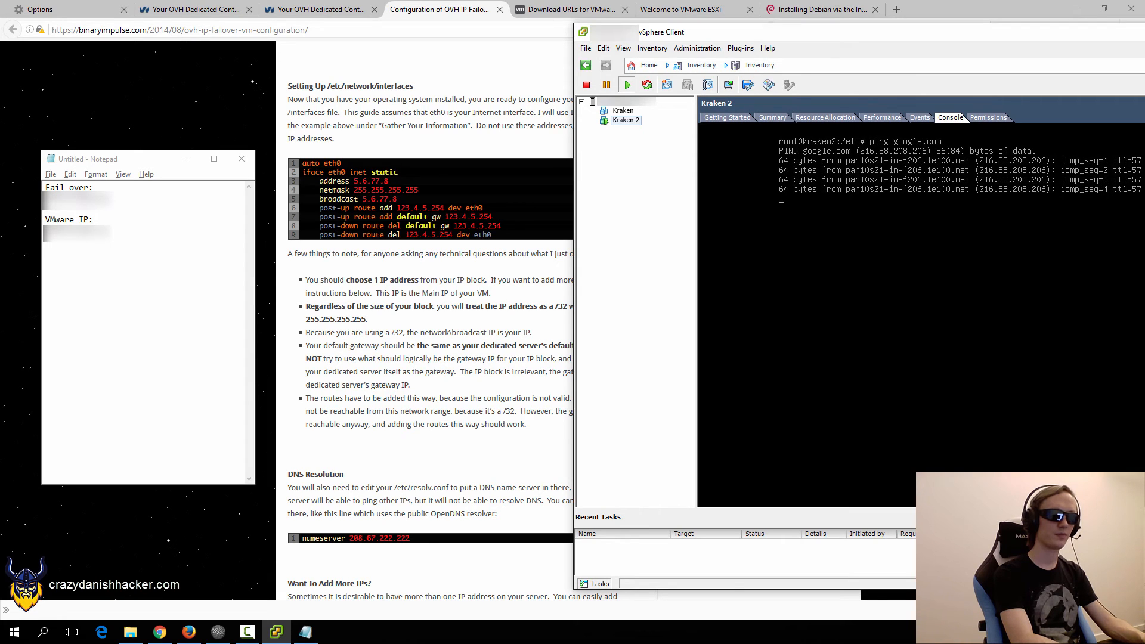
key(ctrl+c)
key(ctrl+l)
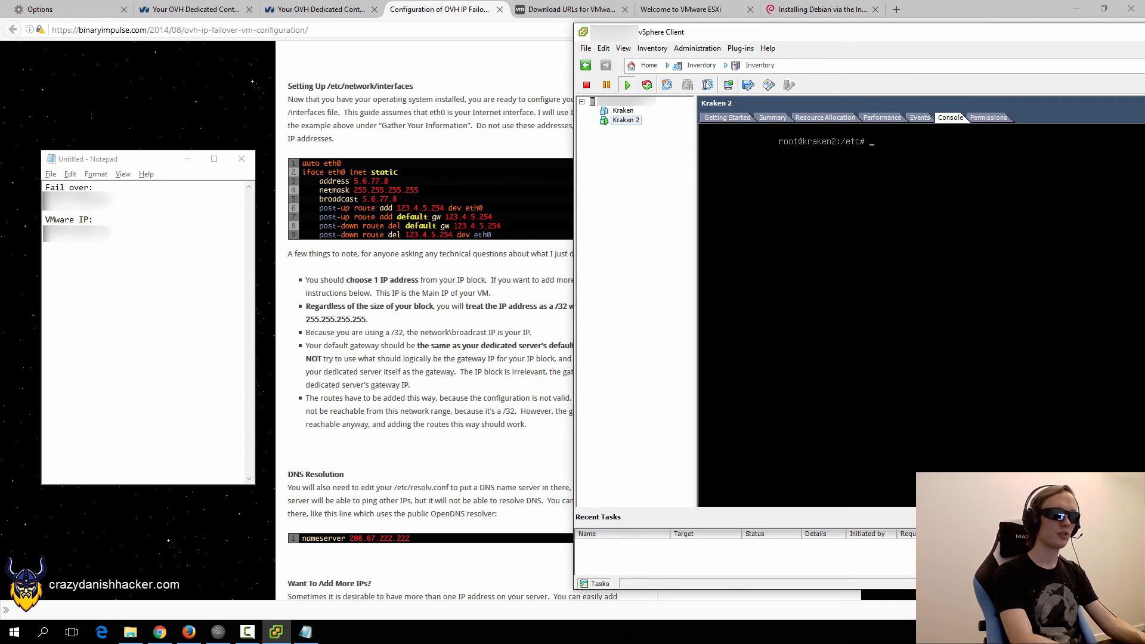
Go to /etc/apt, list its files and open sources.list in nano.
text(cd)
key(Return)
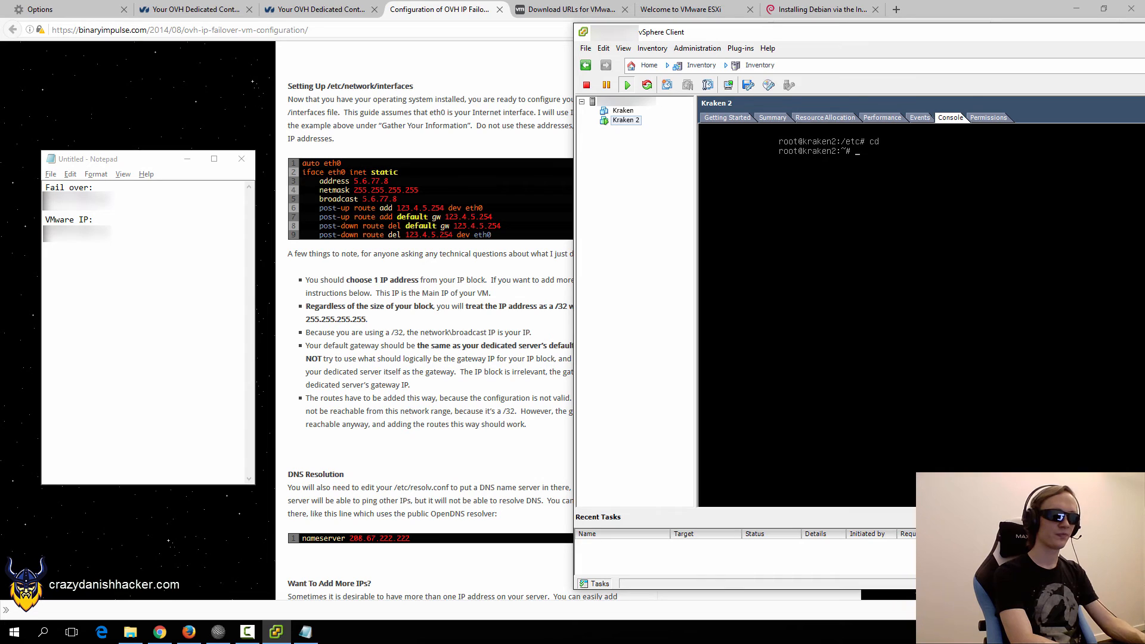
text(cd ap)
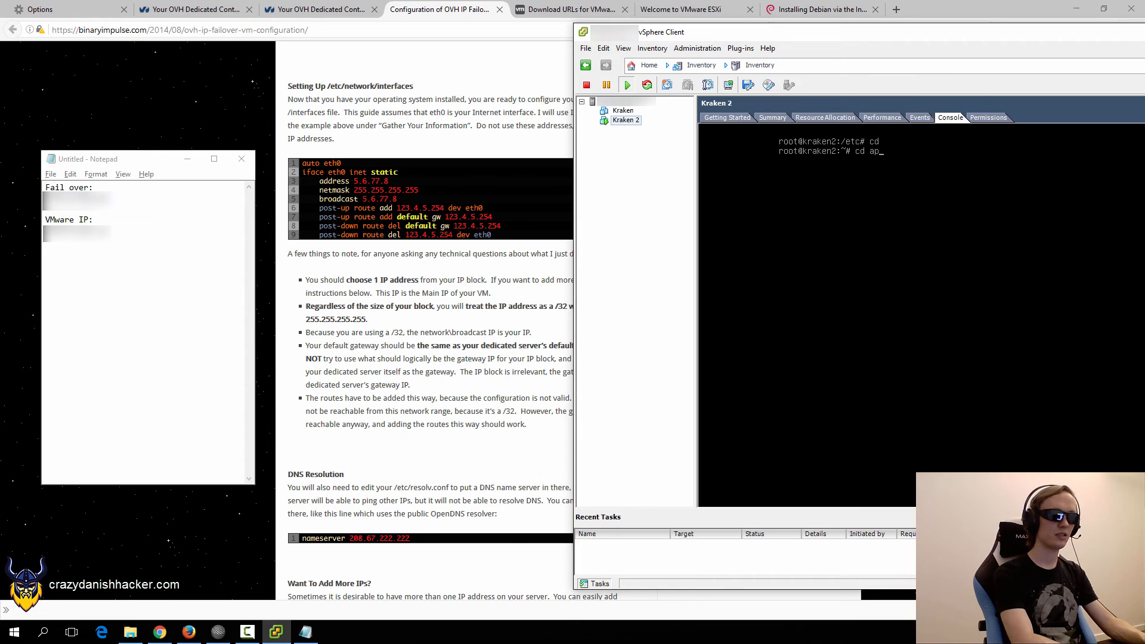
key(BackSpace)
key(BackSpace)
text(/etc/apt/)
key(Return)
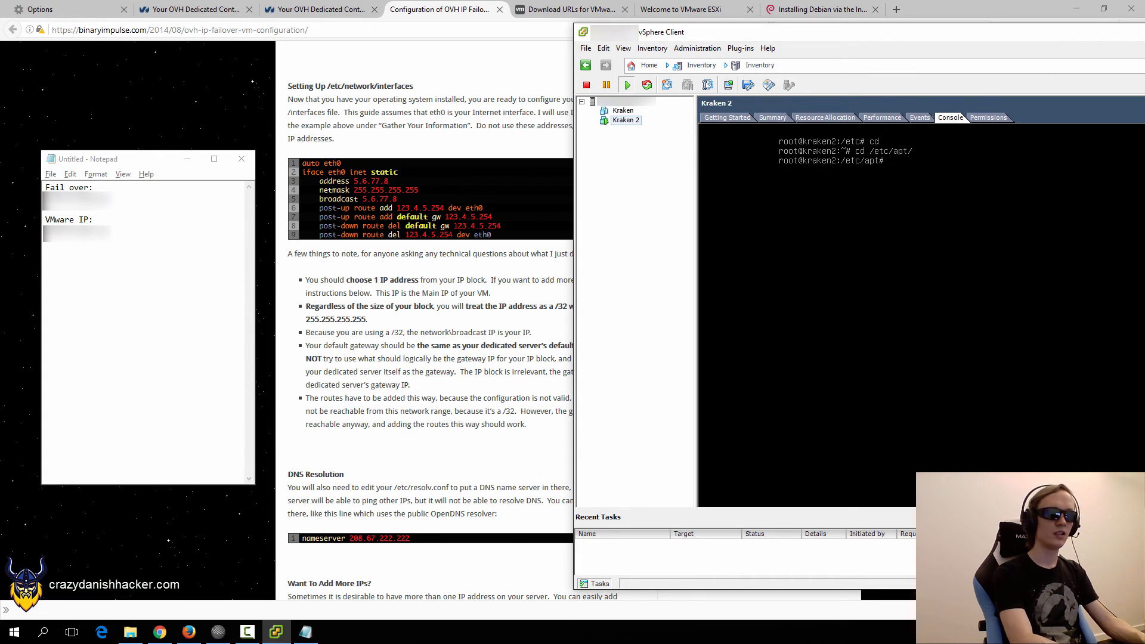
text(ls)
key(Return)
text(c/)
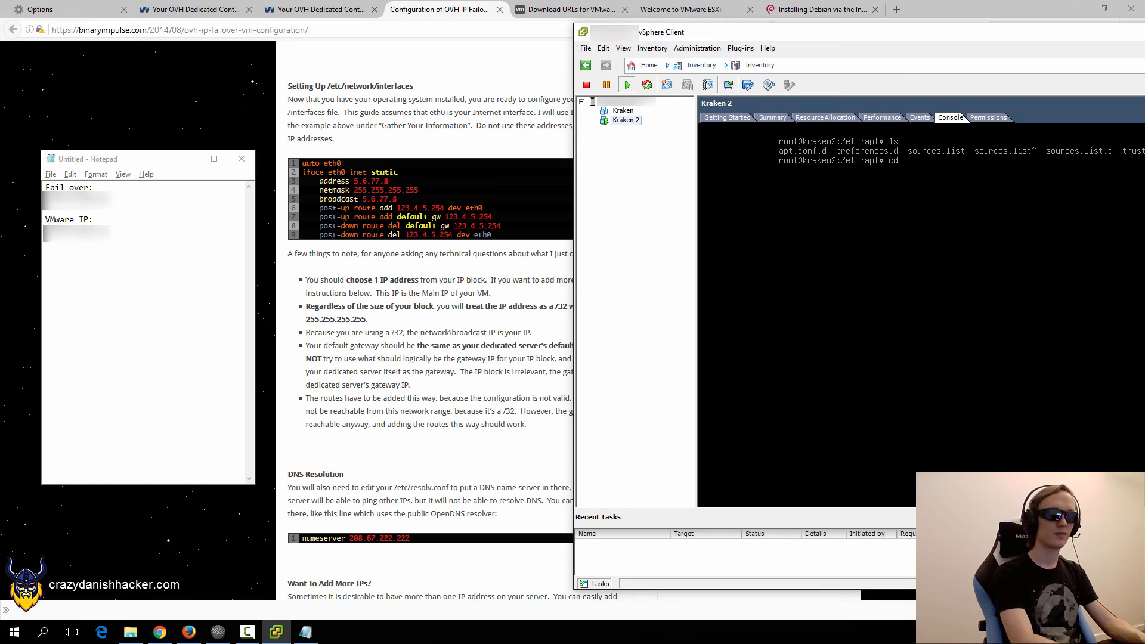
text(apt# nano sources.list)
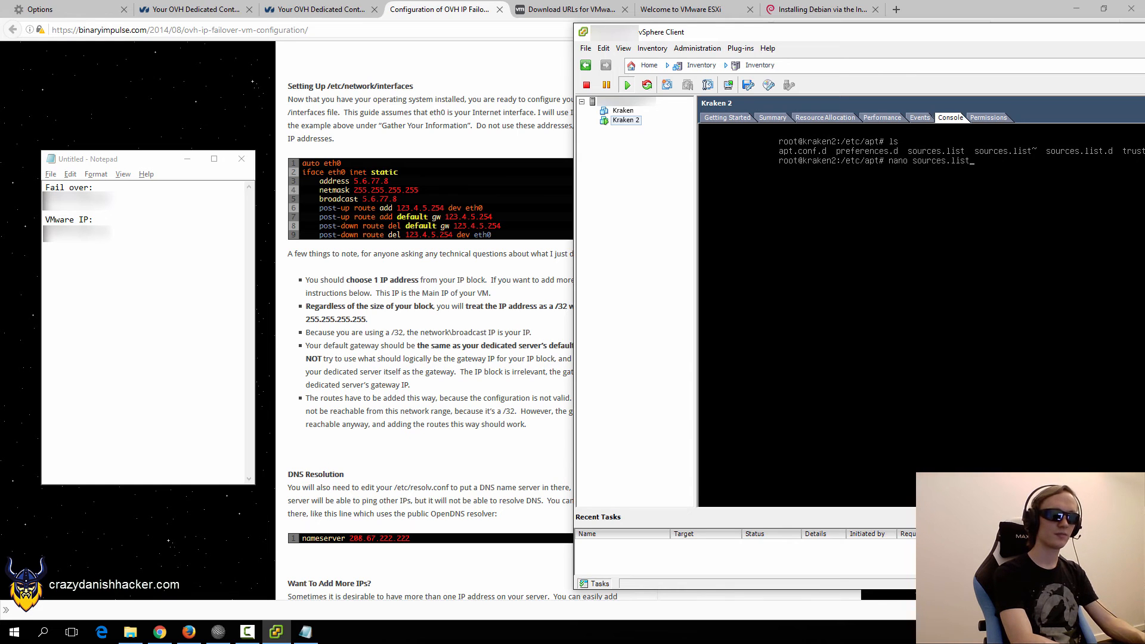
key(Return)
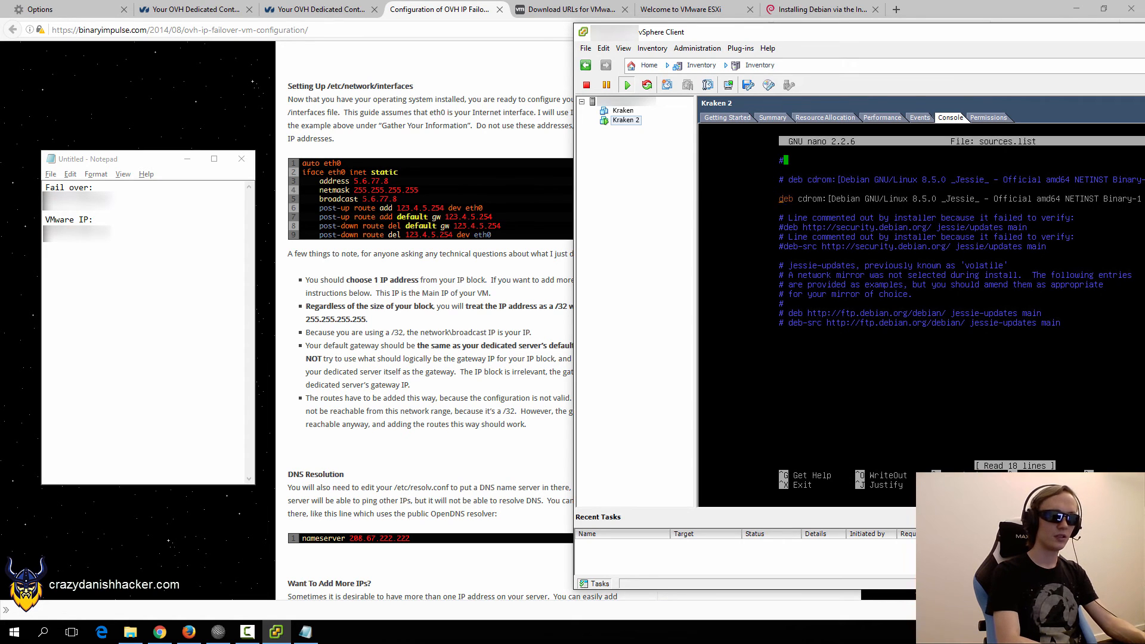
Comment out the CD-ROM line and uncomment the jessie-updates and security source lines.
text(#)
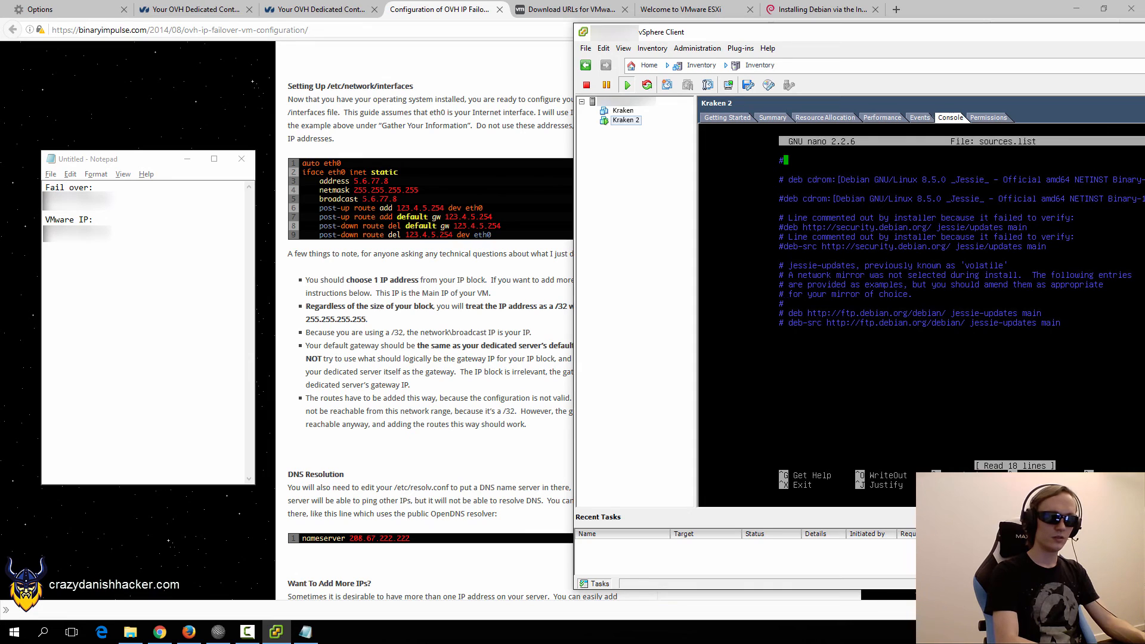
key(Delete)
key(Down)
key(Delete)
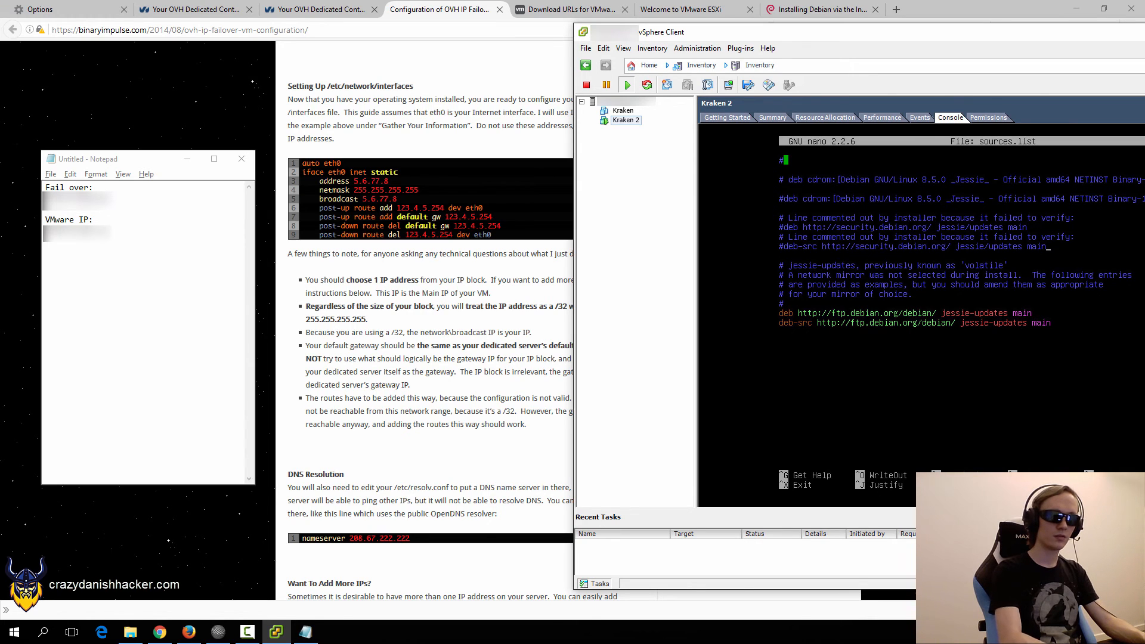
key(Delete)
key(Delete)
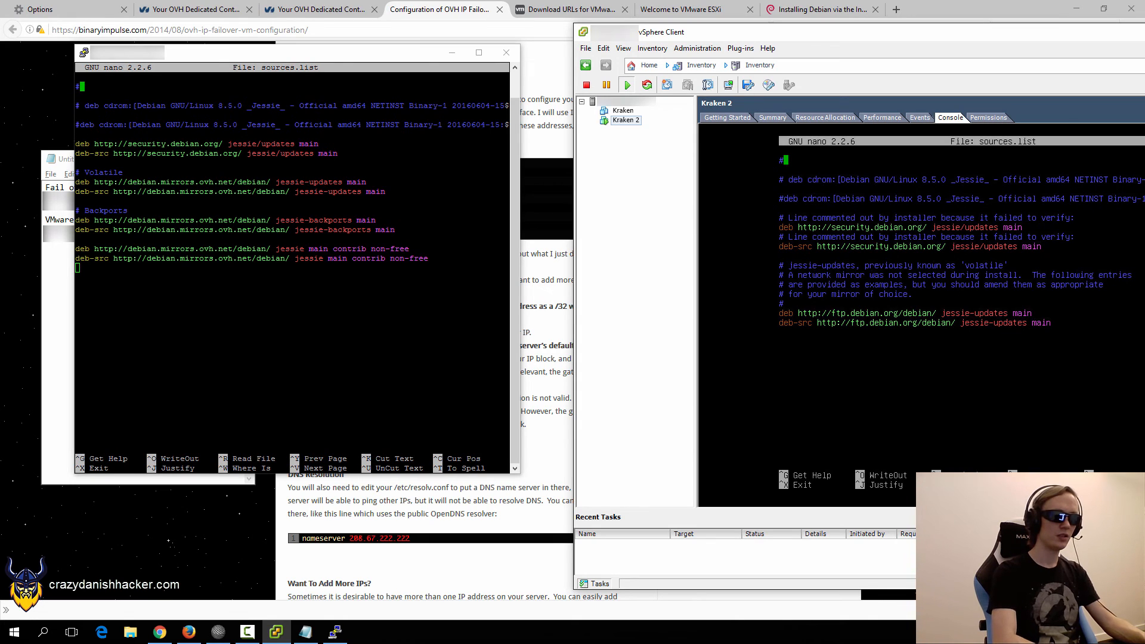
Comment out the ftp.debian.org lines and add the OVH mirror deb/deb-src lines.
text(#)
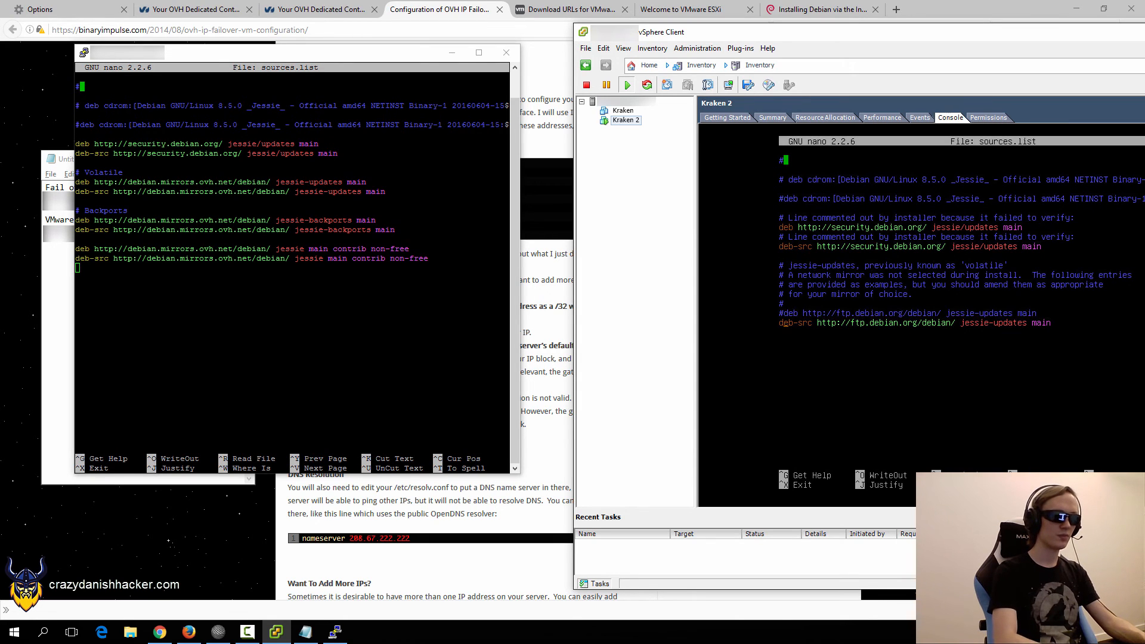
key(Down)
key(Left)
text(#)
key(End)
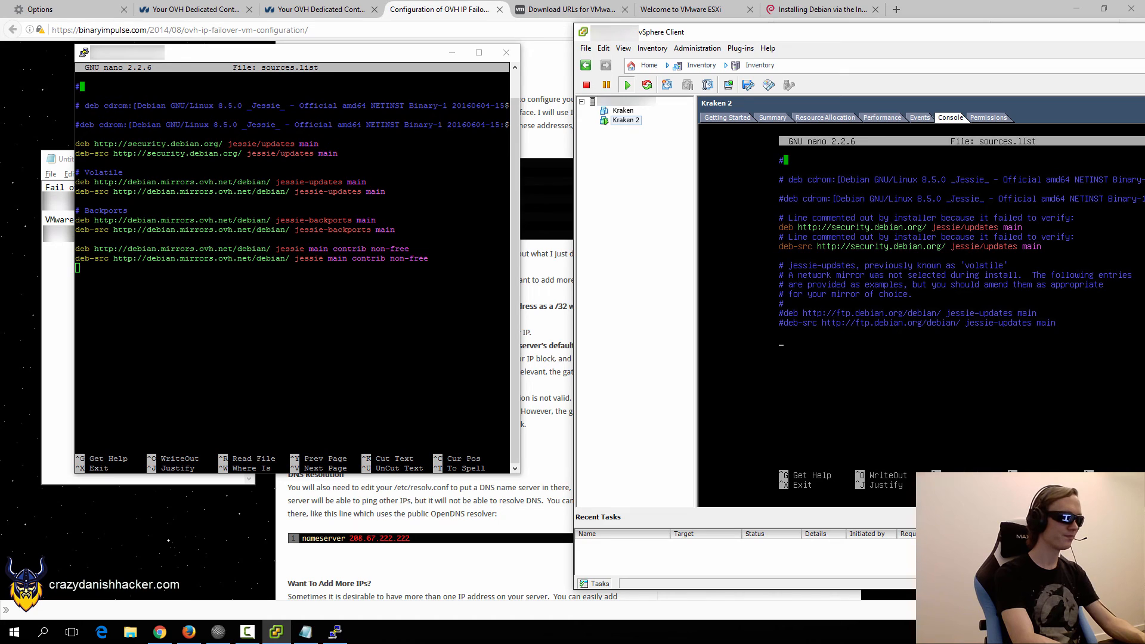
text(deb http://debian.mirrors.ovh.net/debian/ jessie-updates main)
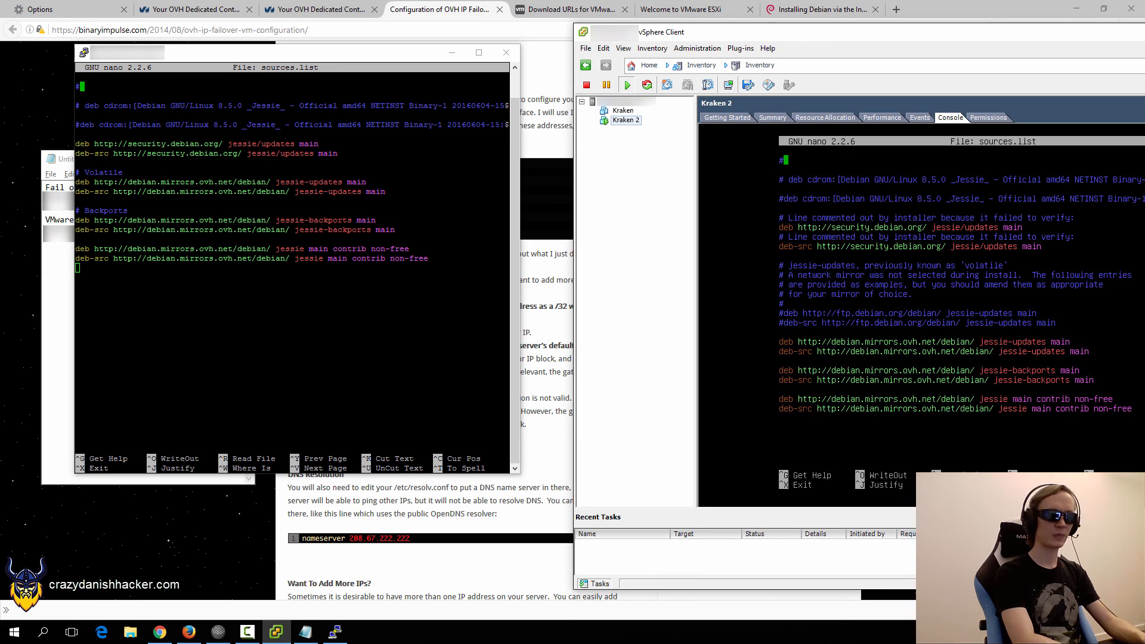
Save sources.list at 28 lines, exit nano, return home and enter apt-get update.
key(ctrl+o)
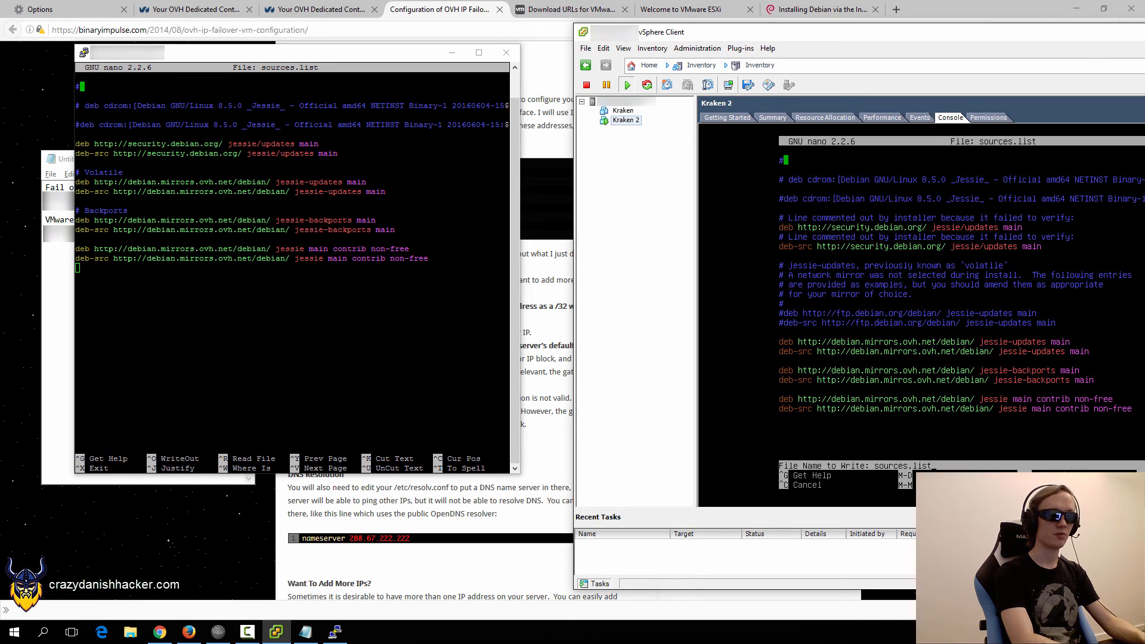
key(Return)
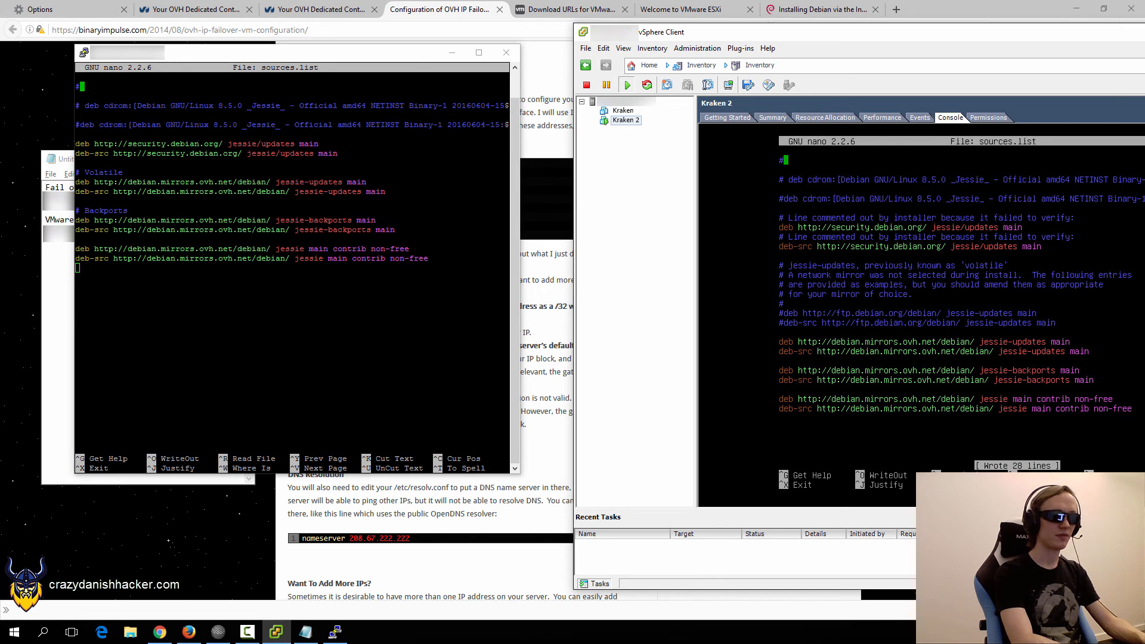
key(ctrl+x)
text(cl)
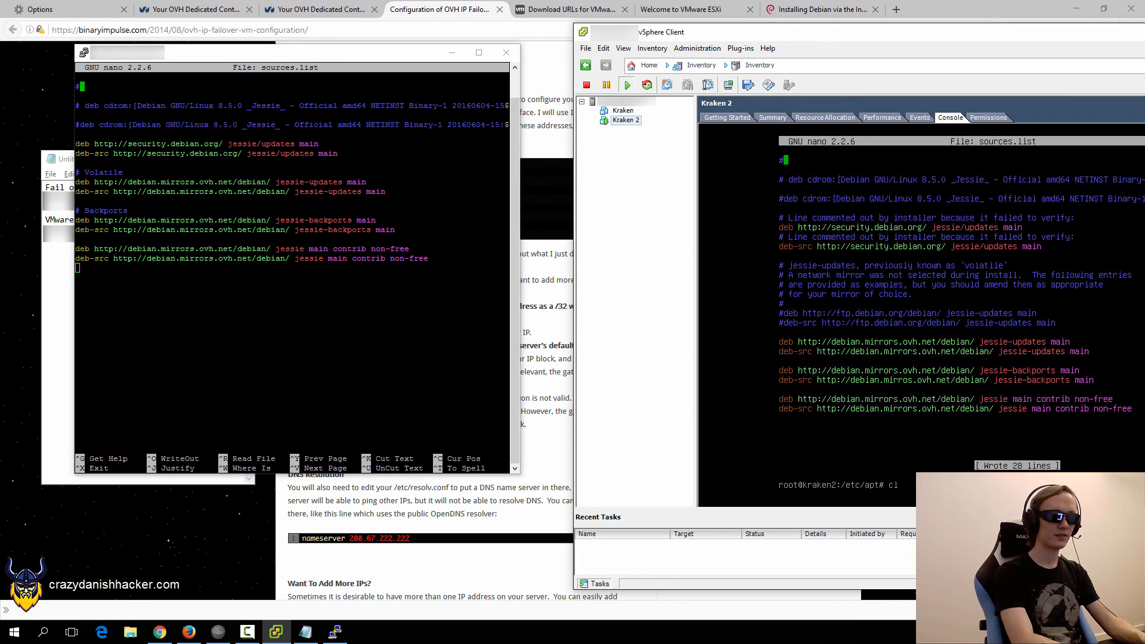
text(ear)
key(Return)
text(cd)
key(Return)
text(a)
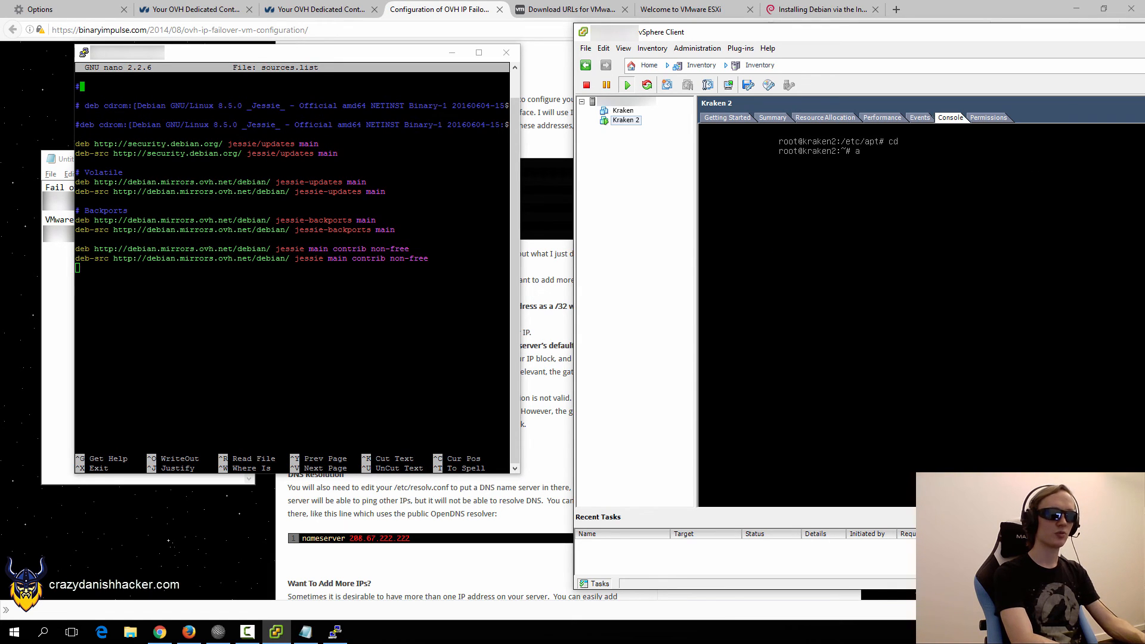
text(pt-get updatr)
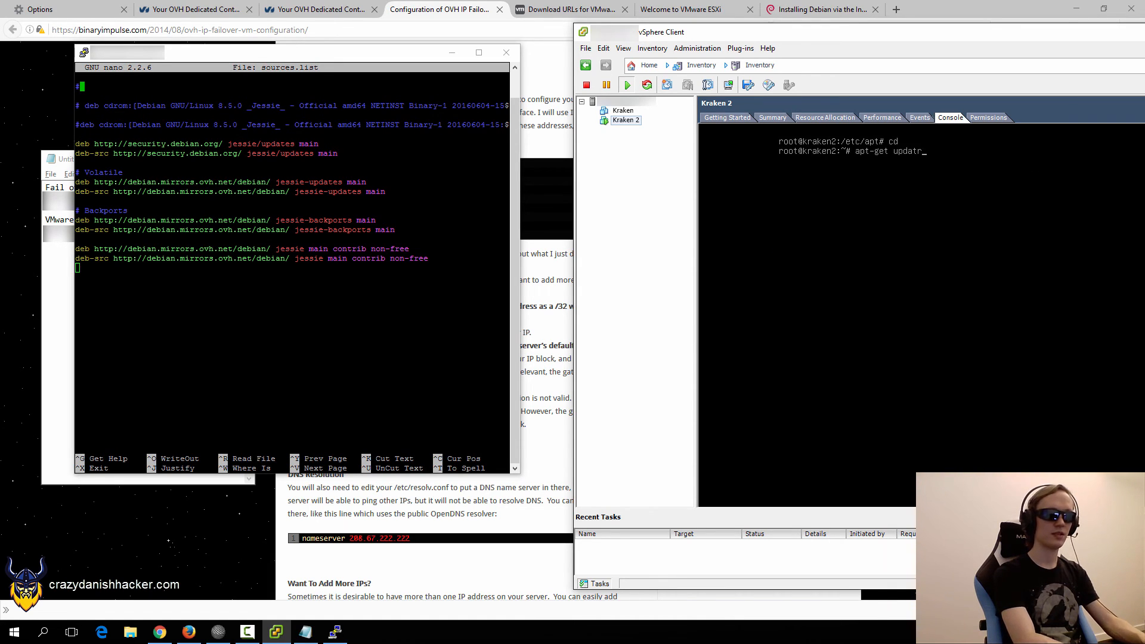
Run apt-get update, then reopen /etc/apt/sources.list to fix the error.
key(Return)
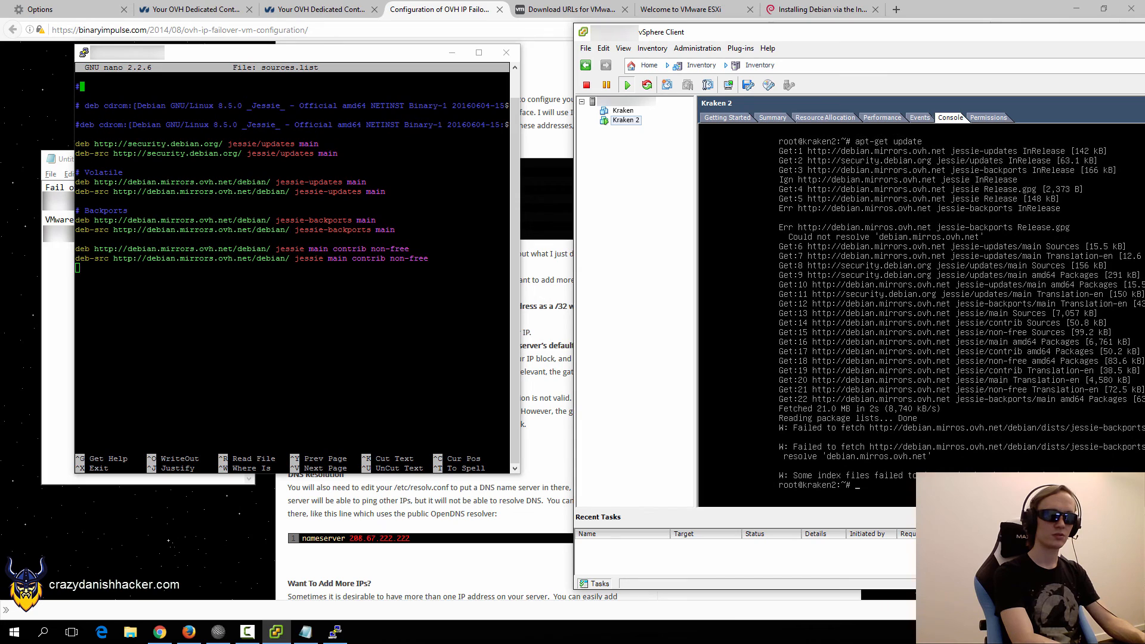
text(nano ap)
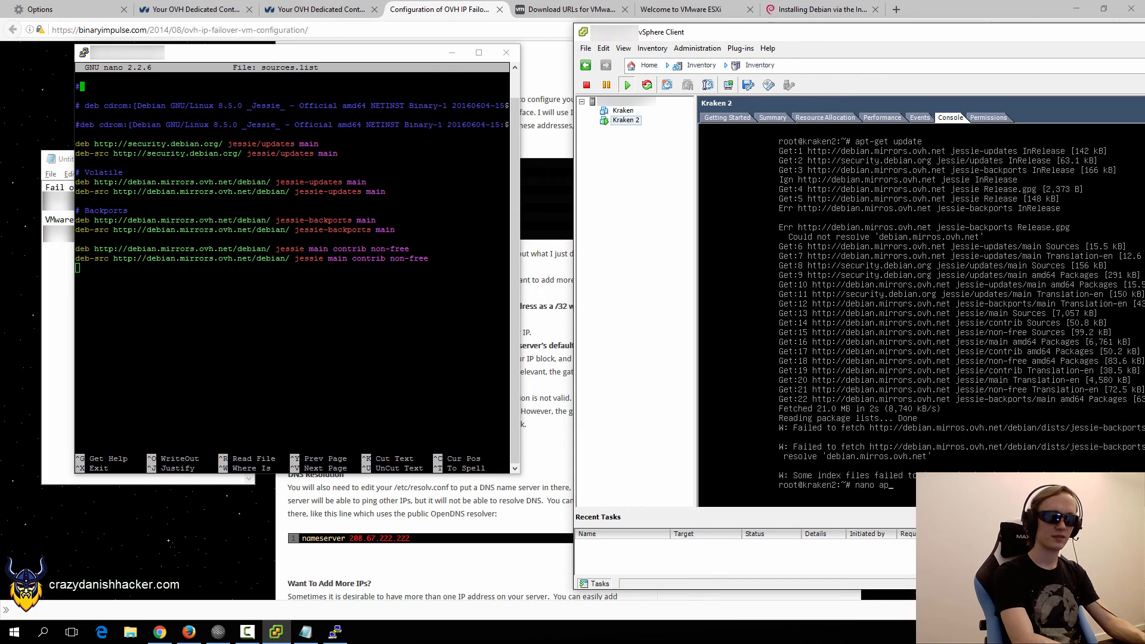
key(BackSpace)
text(sour)
key(BackSpace)
key(BackSpace)
key(BackSpace)
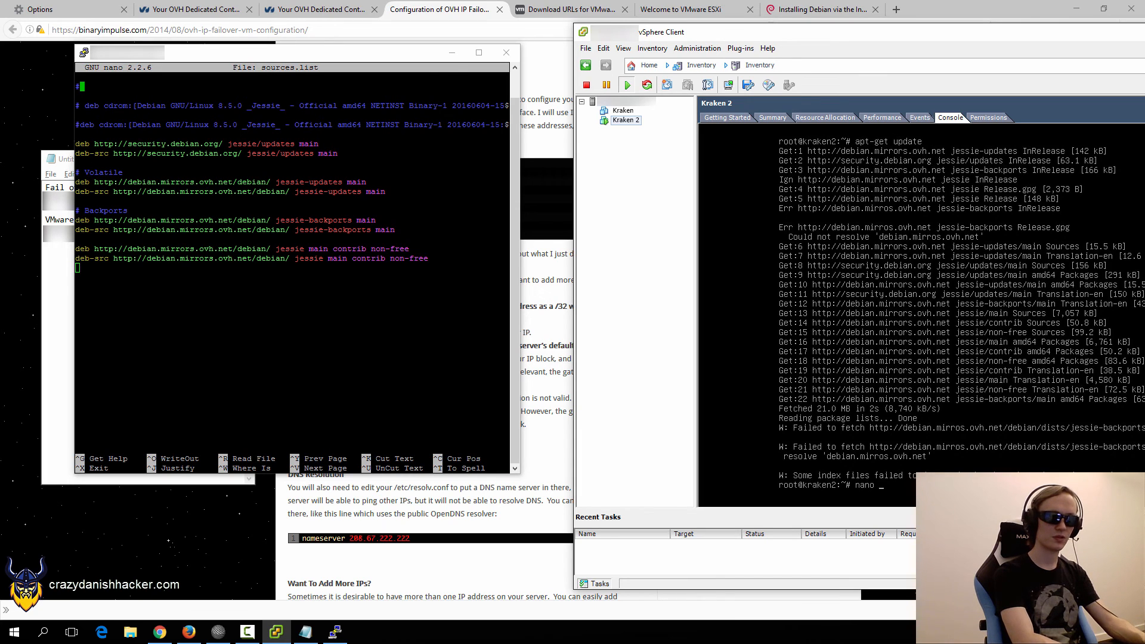
text(/etc/sou)
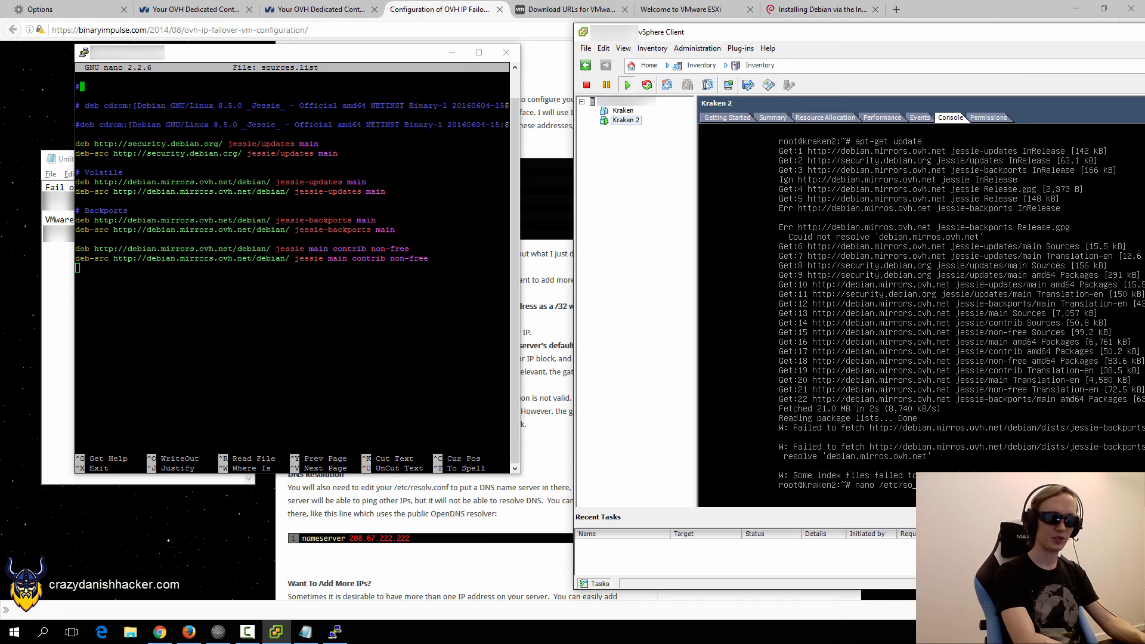
key(BackSpace)
key(BackSpace)
text(ap)
key(Return)
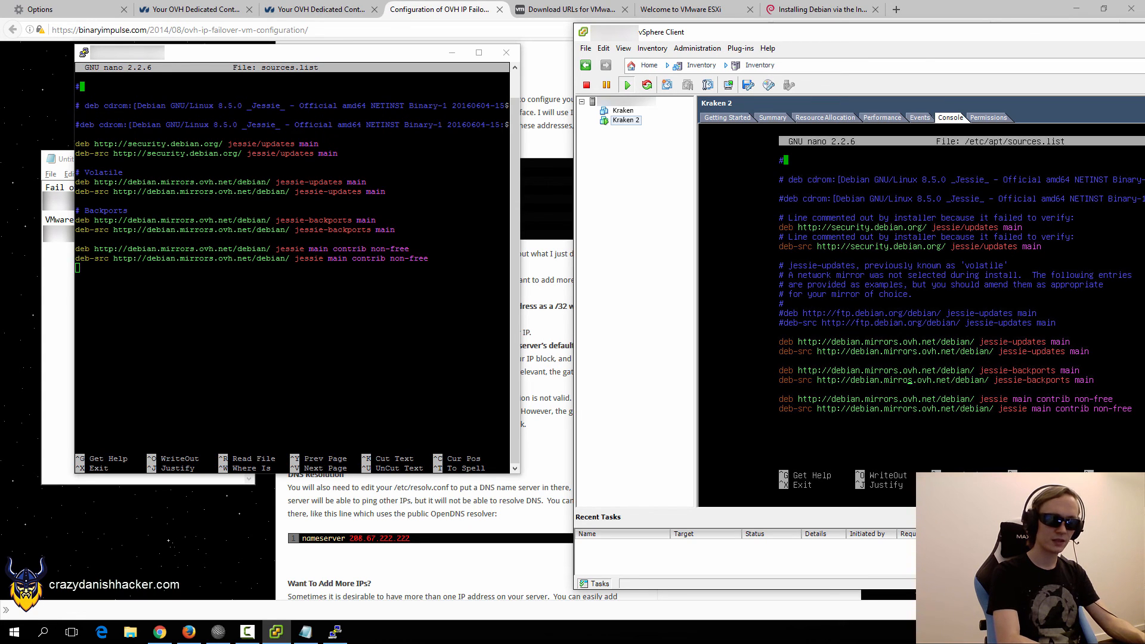
Correct 'mirros' to 'mirrors' in the OVH address, save, exit and clear the screen.
text(r)
key(ctrl+o)
key(Return)
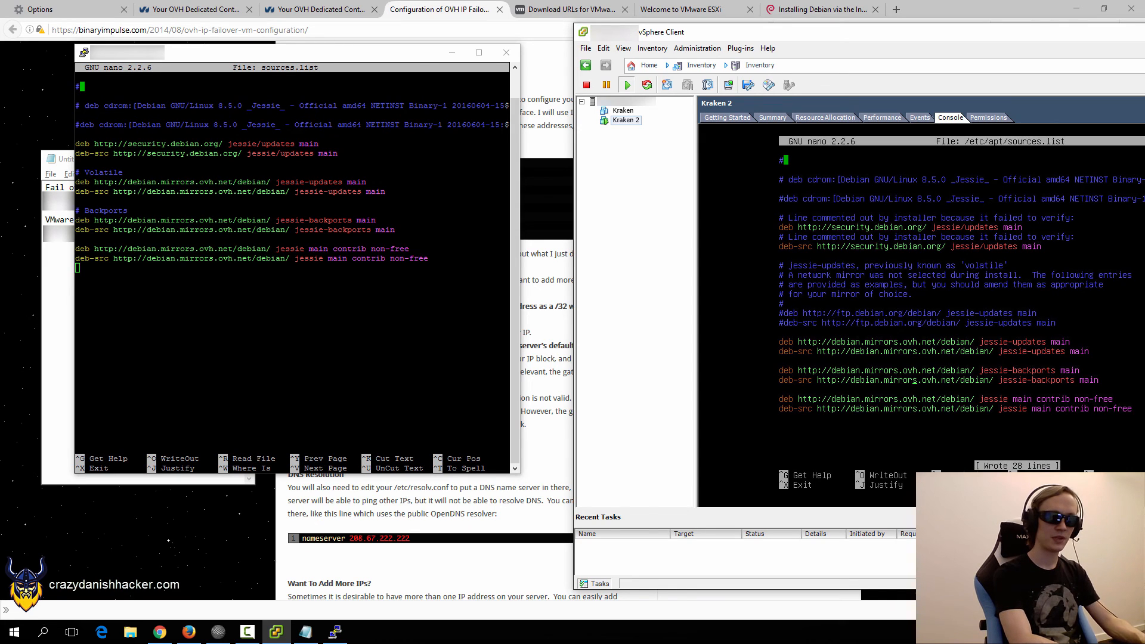
key(ctrl+x)
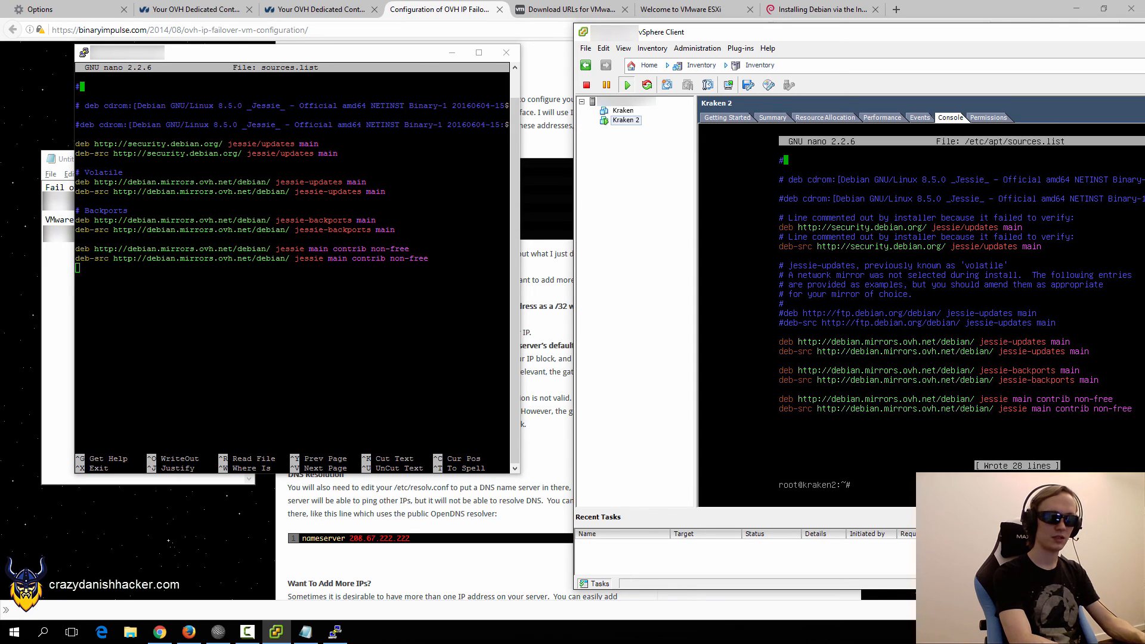
key(ctrl+l)
Run apt-get clean and apt-get update, fetching package lists from the OVH mirrors.
text(apt-get lce)
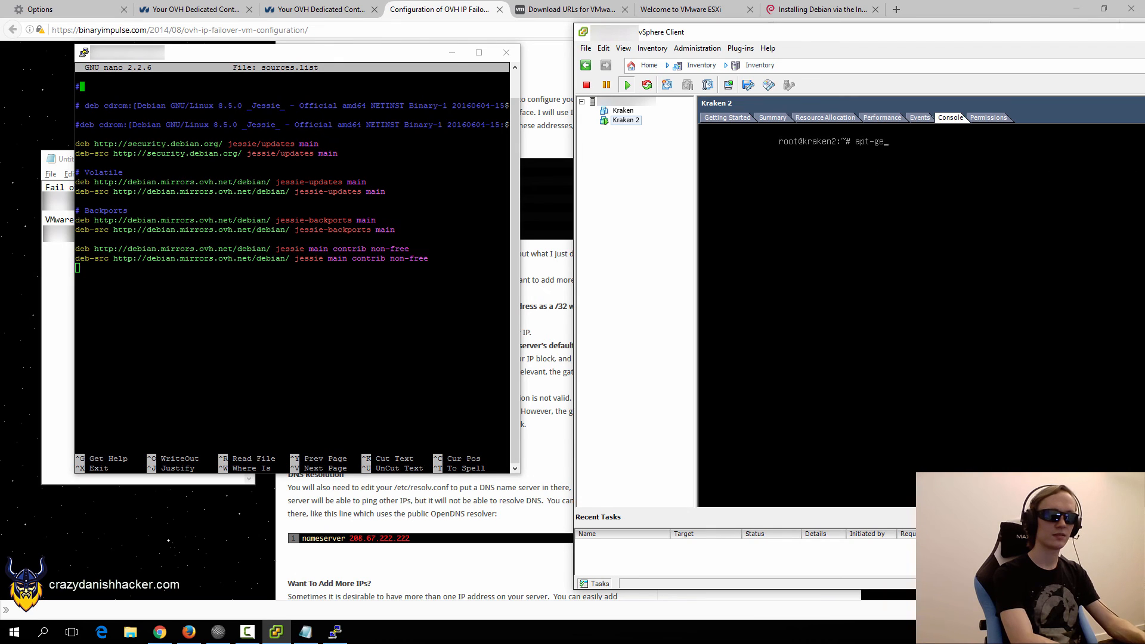
key(BackSpace)
key(BackSpace)
key(BackSpace)
text(clean)
key(Return)
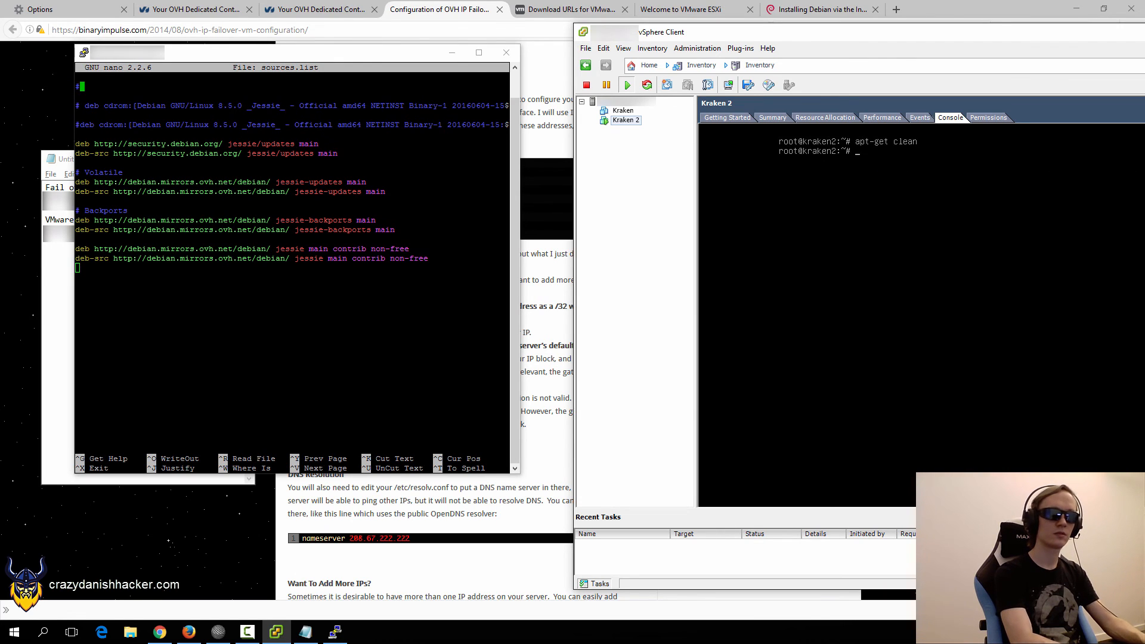
text(update-)
key(ctrl+c)
key(ctrl+c)
text(apt-get  update)
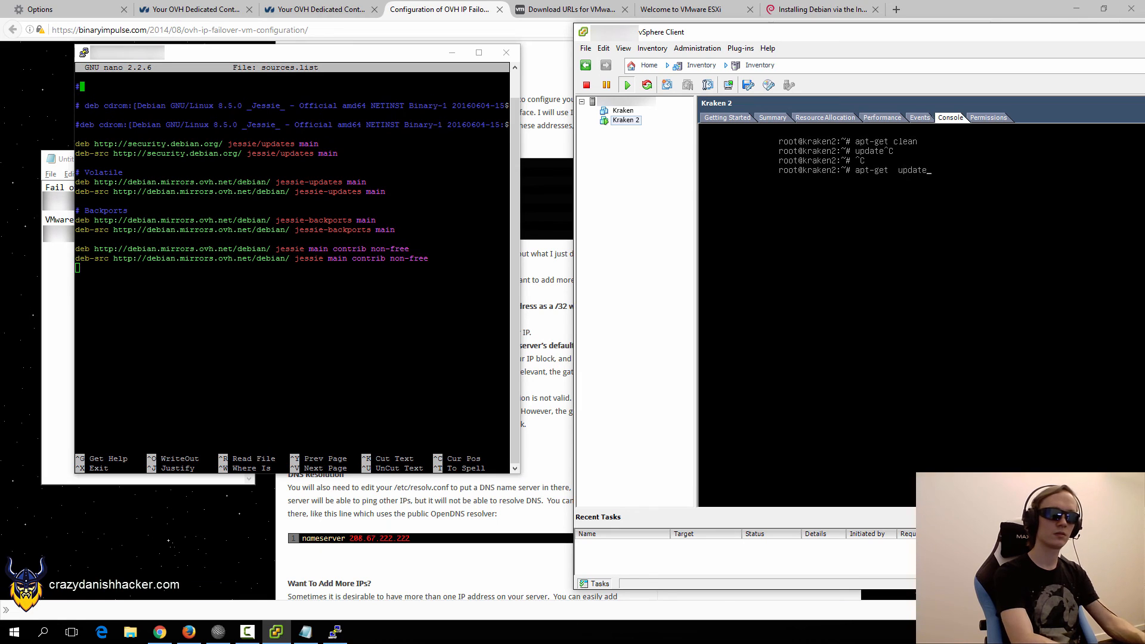
key(Return)
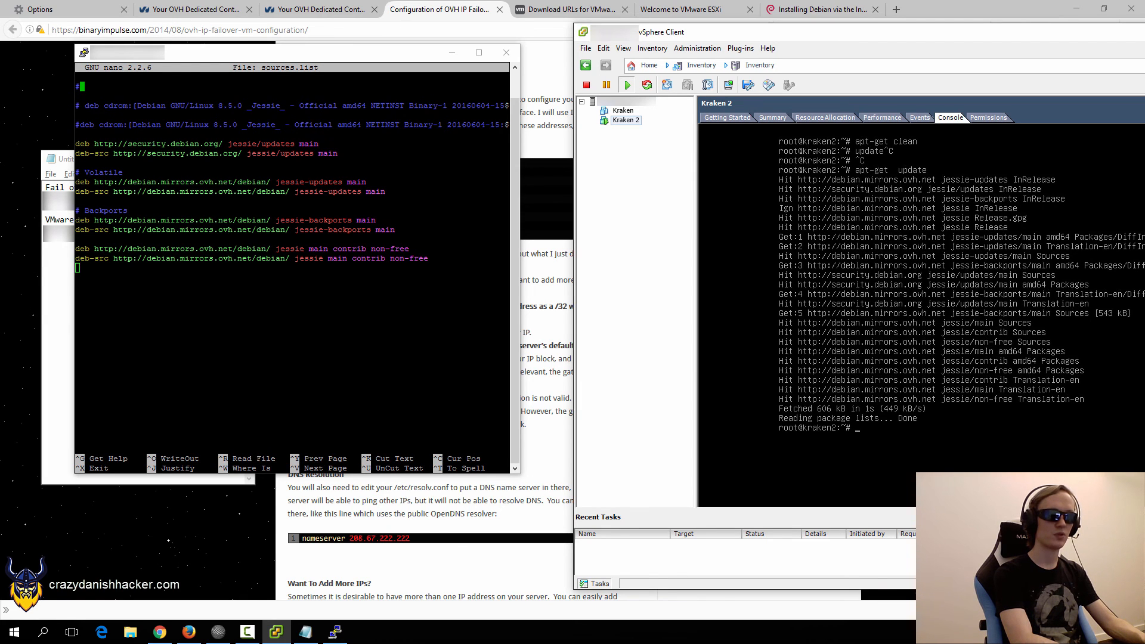
Install openssh-server with apt-get, answering Y, then clear the screen.
text(clear)
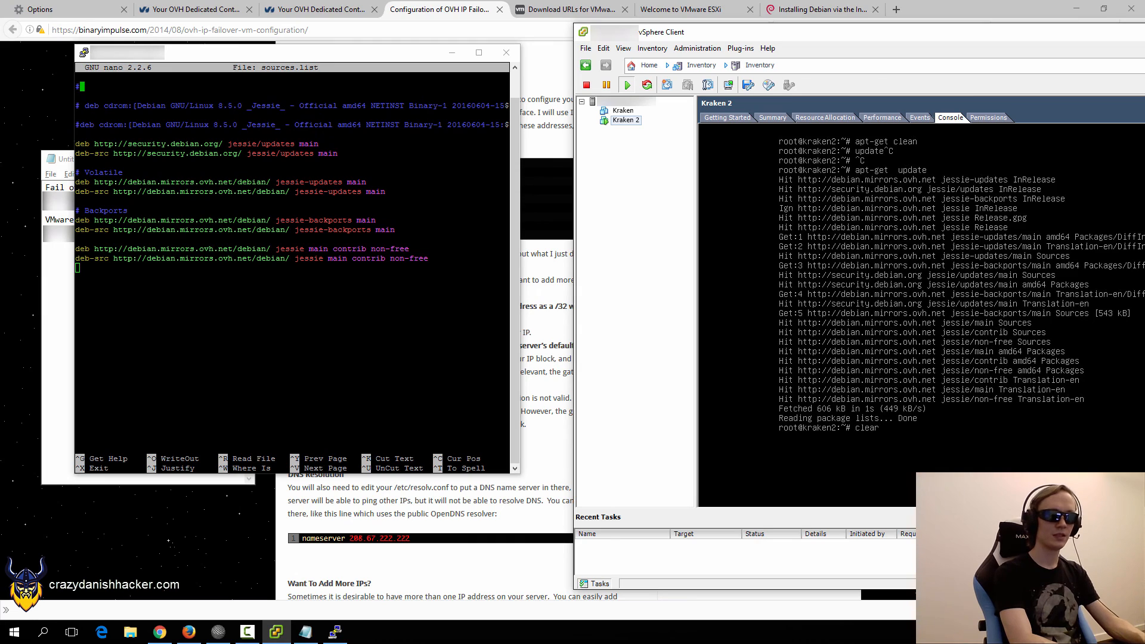
key(Return)
text(apt-get install )
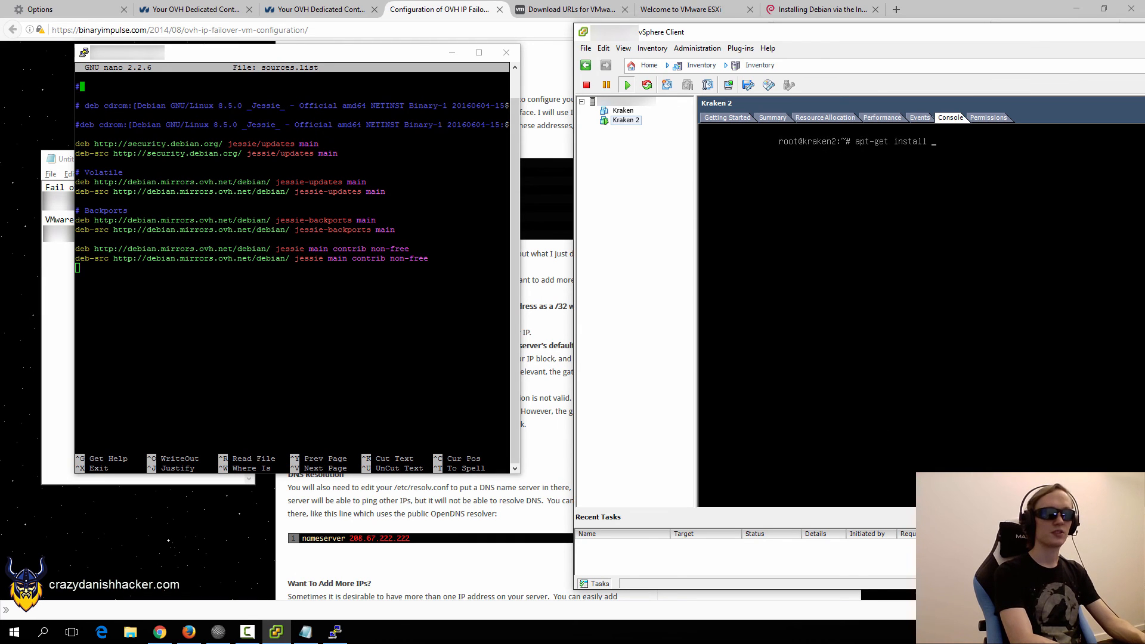
text(openssh)
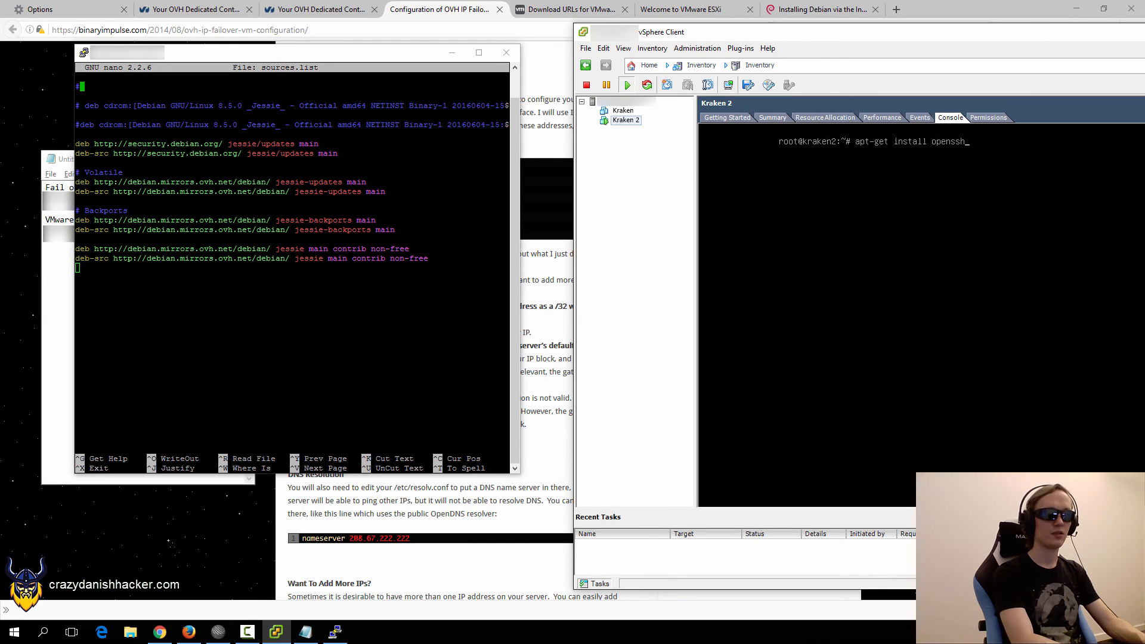
text(-server)
key(Return)
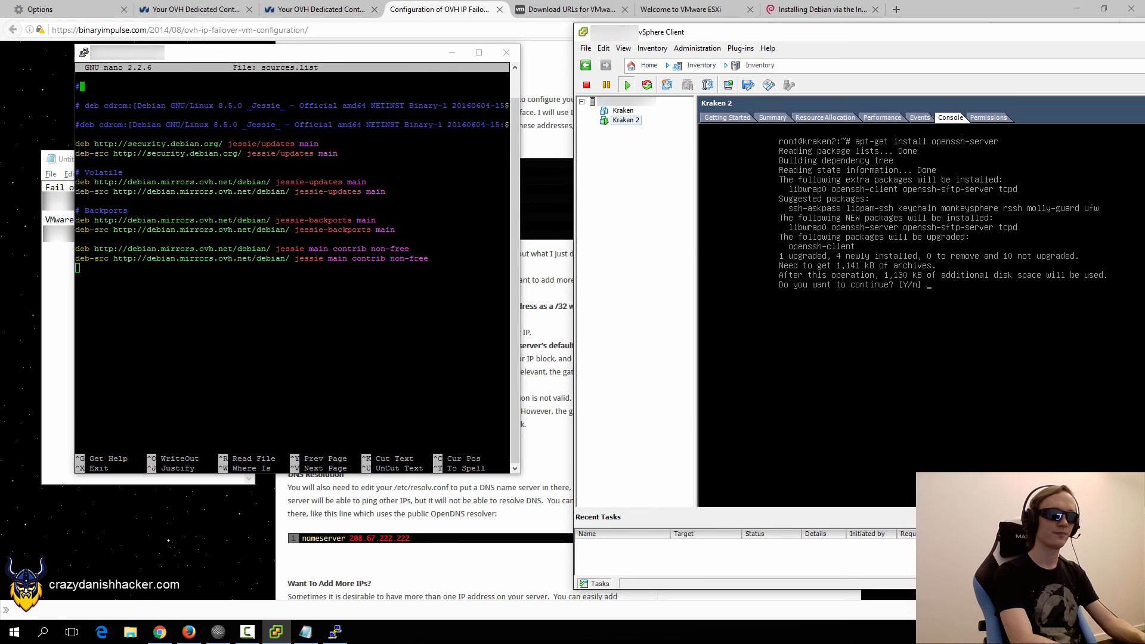
text(Y)
key(Return)
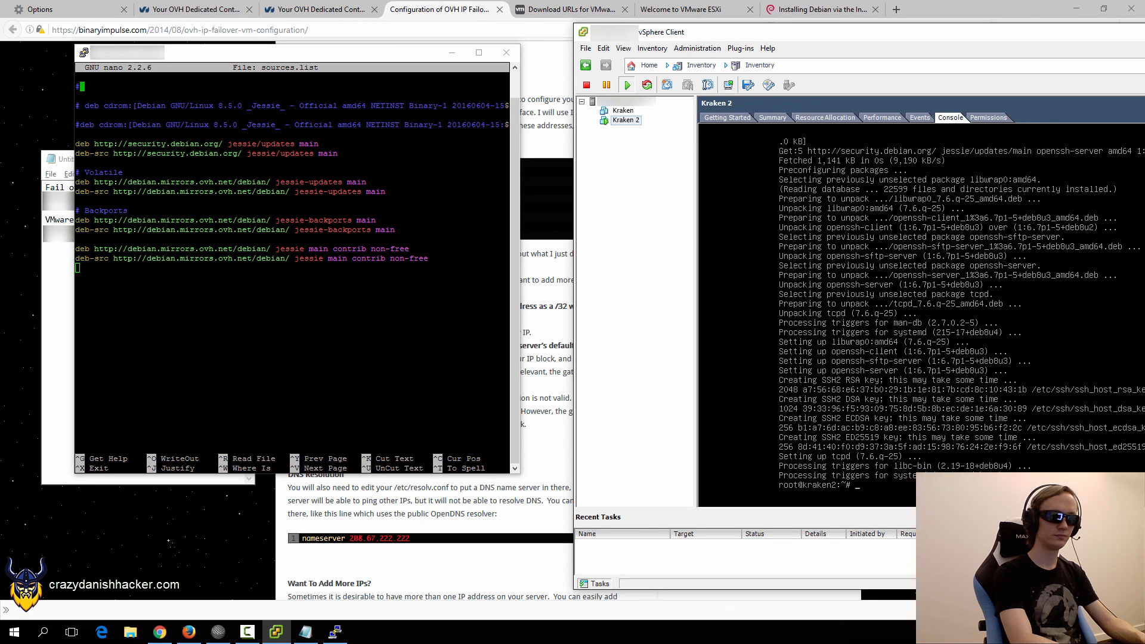
key(ctrl+l)
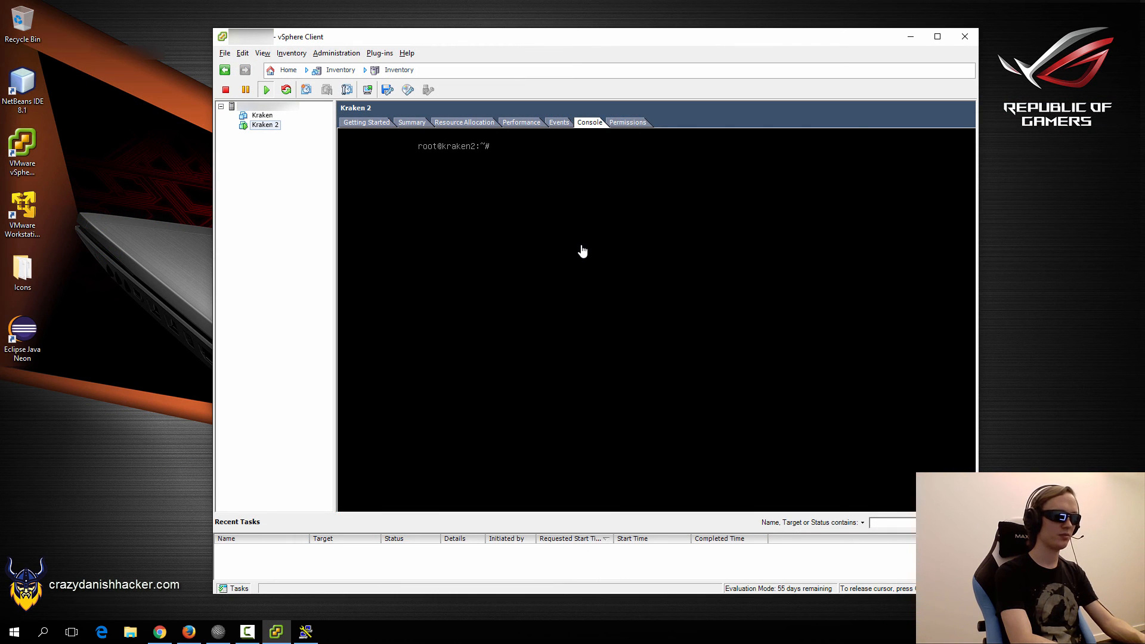
Change PermitRootLogin to yes in /etc/ssh/sshd_config and save the file.
text(nano /etcsh)
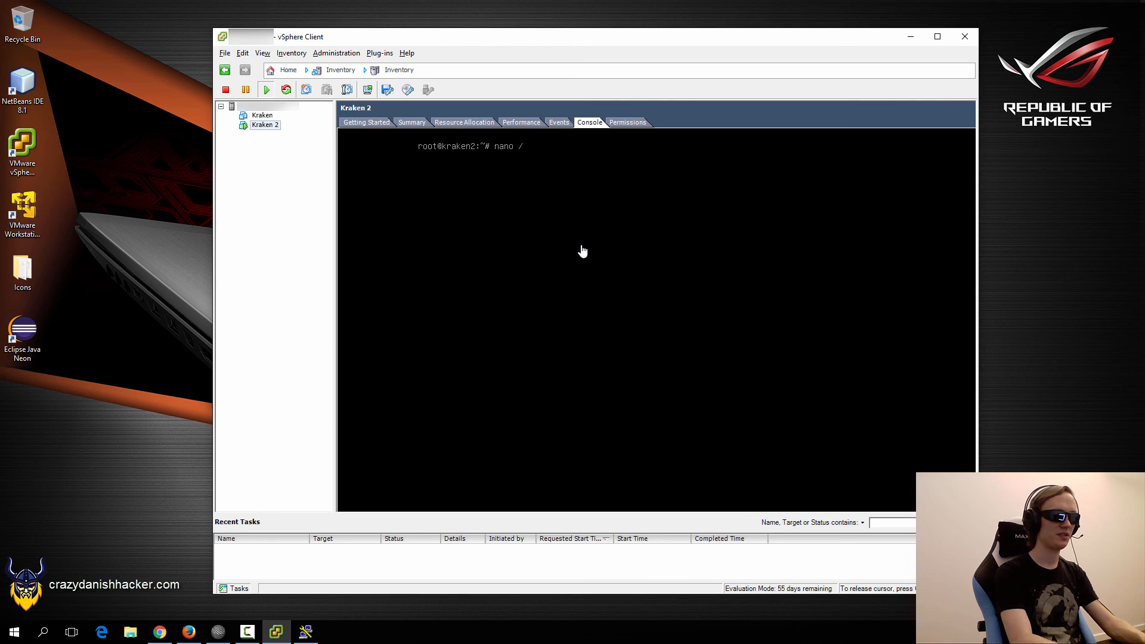
key(BackSpace)
key(BackSpace)
text(/ssh)
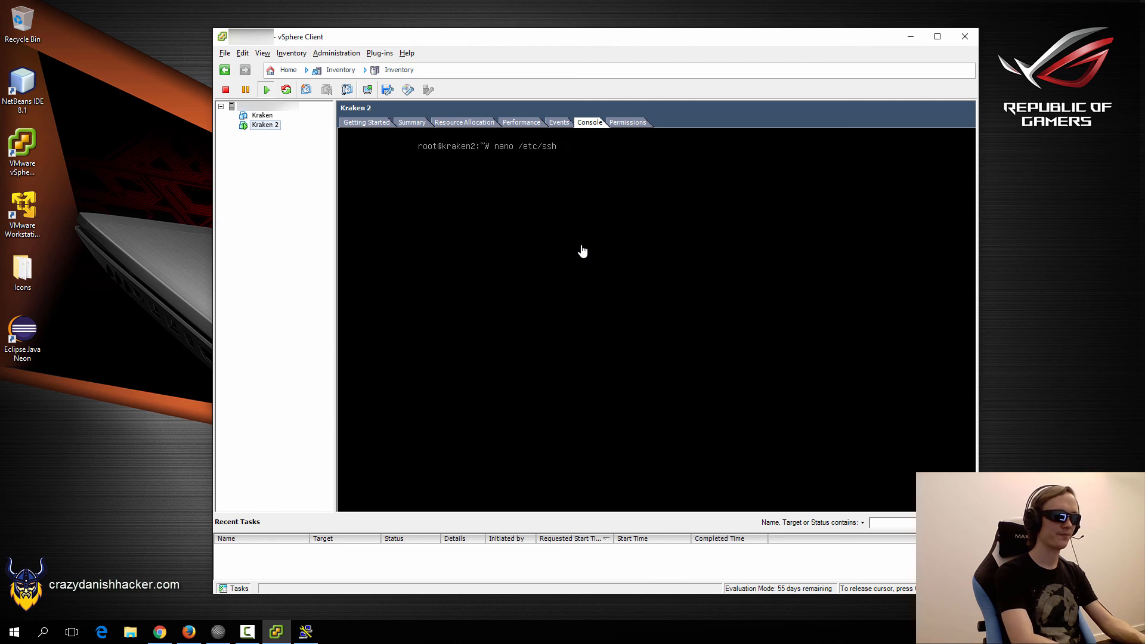
text(/sshd_config)
key(Return)
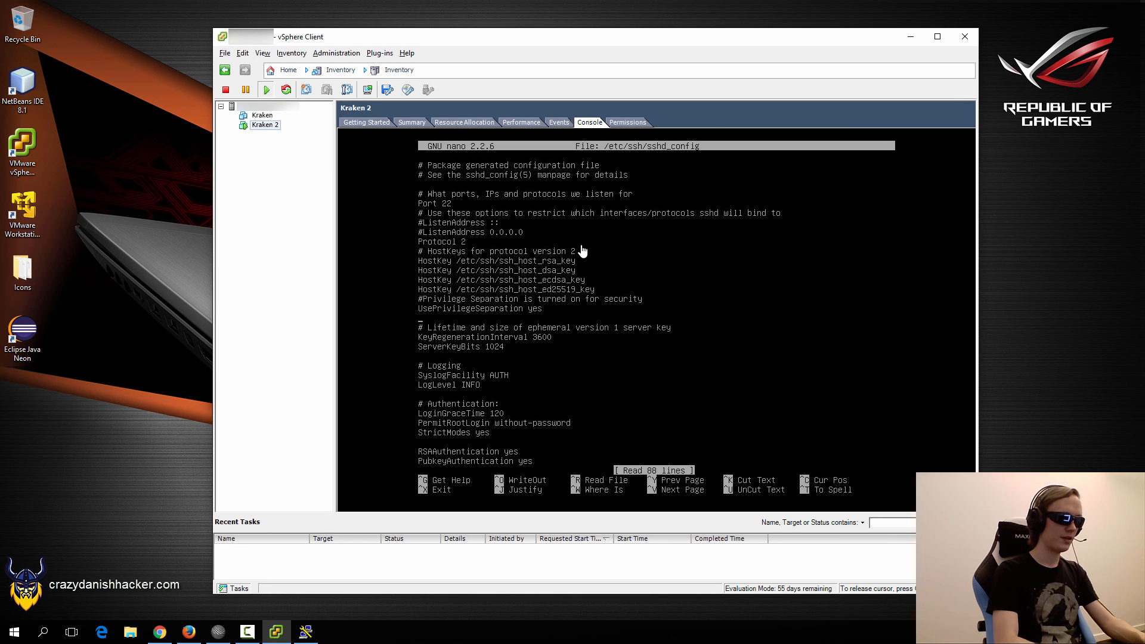
key(Down)
key(Down)
key(Down)
key(Down)
key(Down)
key(Down)
key(Down)
key(Down)
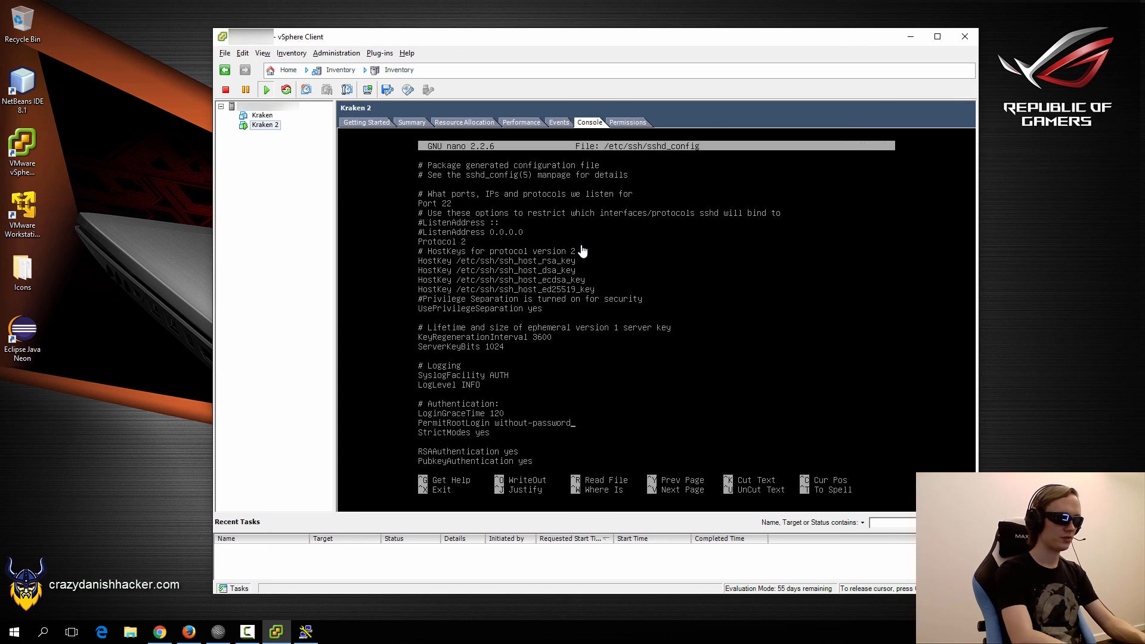
key(BackSpace)
key(BackSpace)
key(BackSpace)
key(BackSpace)
key(BackSpace)
key(BackSpace)
key(BackSpace)
key(BackSpace)
key(BackSpace)
key(BackSpace)
key(BackSpace)
key(BackSpace)
key(BackSpace)
key(BackSpace)
key(BackSpace)
key(BackSpace)
key(BackSpace)
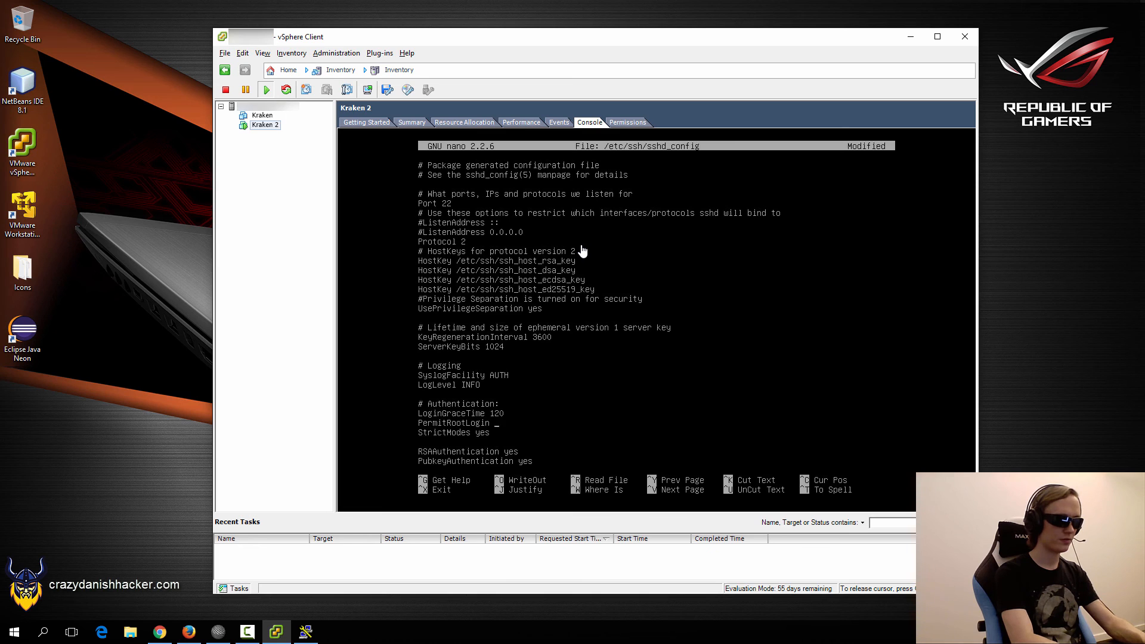
text(yes)
key(ctrl+o)
key(Return)
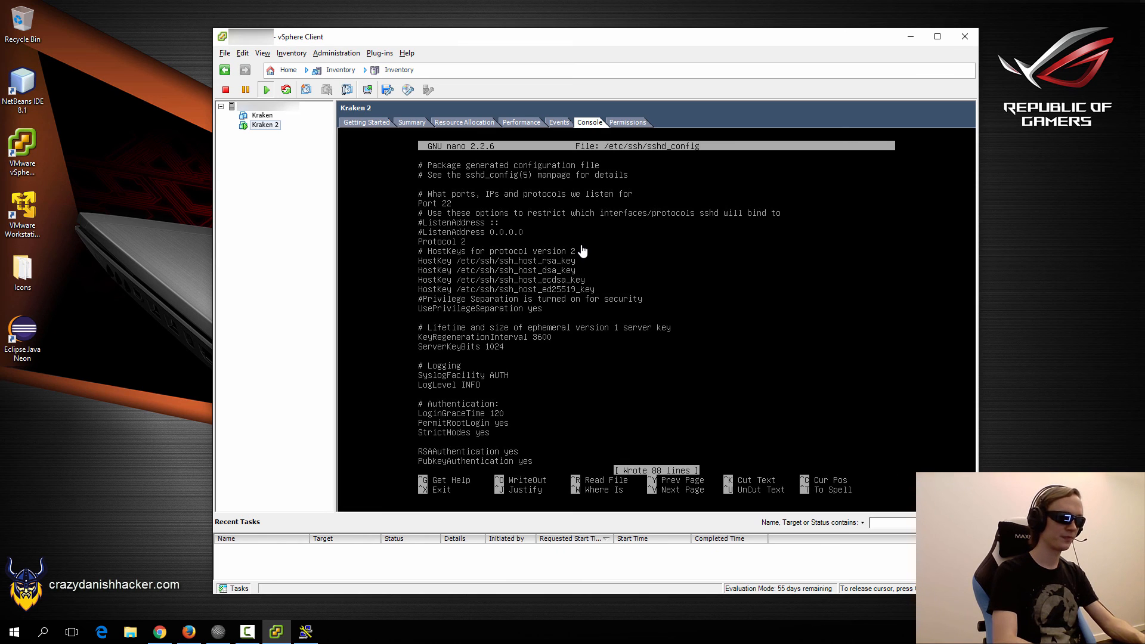
key(ctrl+x)
Restart the ssh service, show ifconfig output and release the console input.
text(service shs)
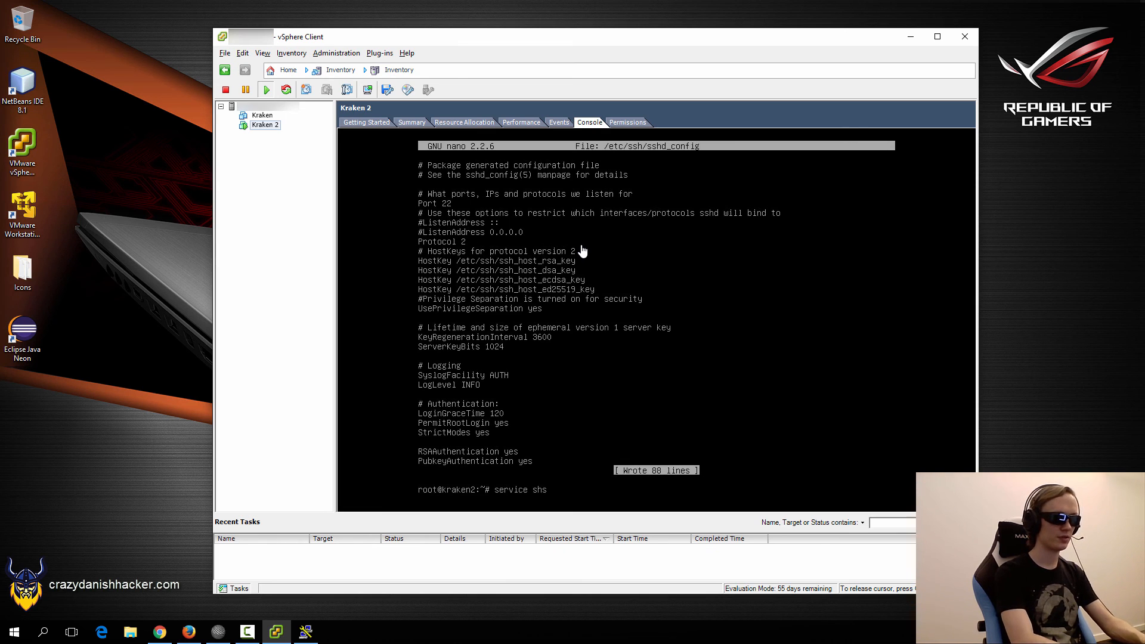
key(BackSpace)
text(restart)
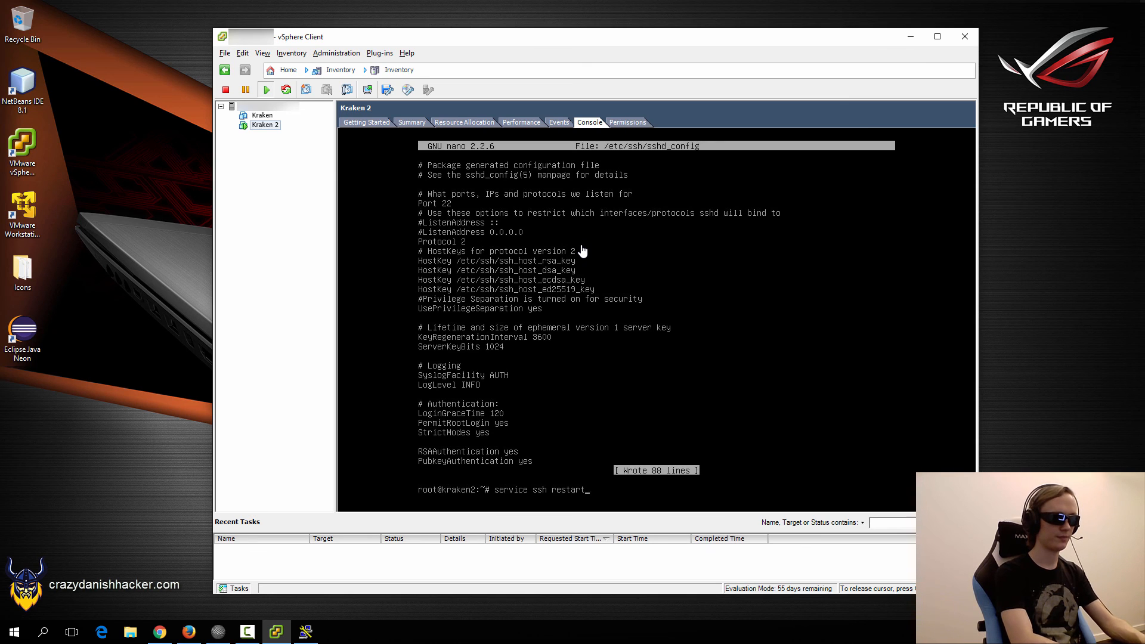
key(Return)
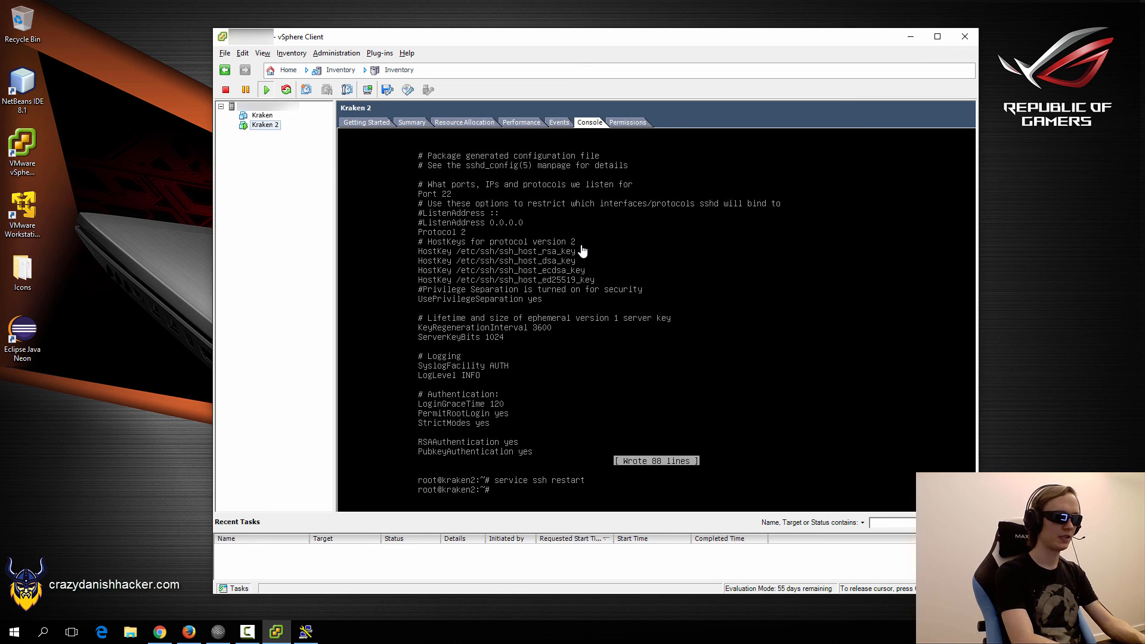
text(ifconfig)
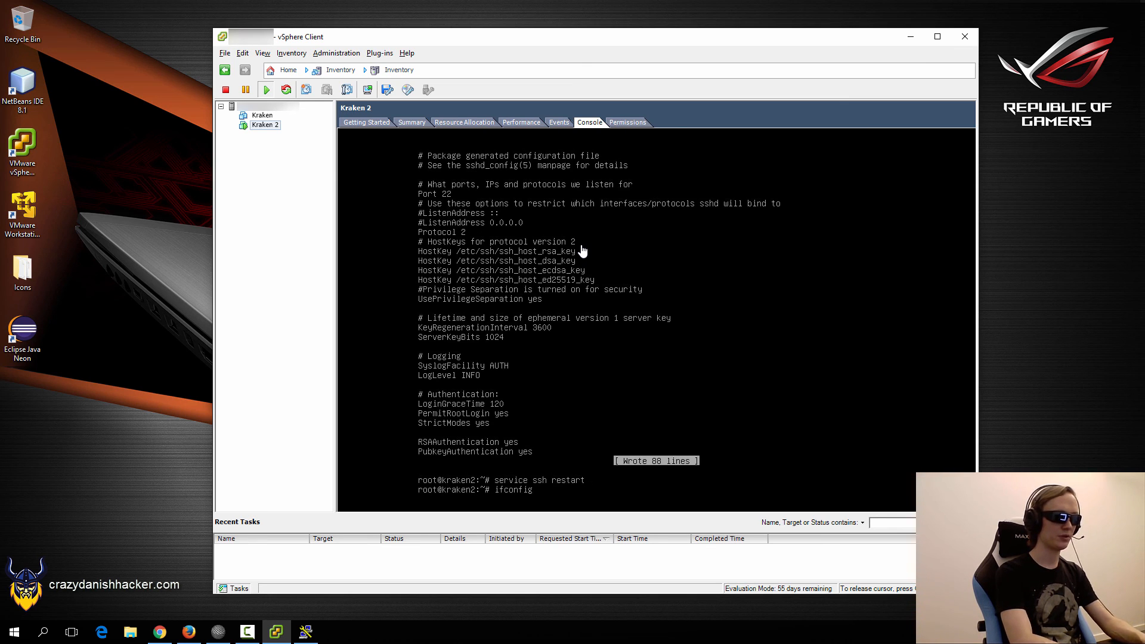
key(Return)
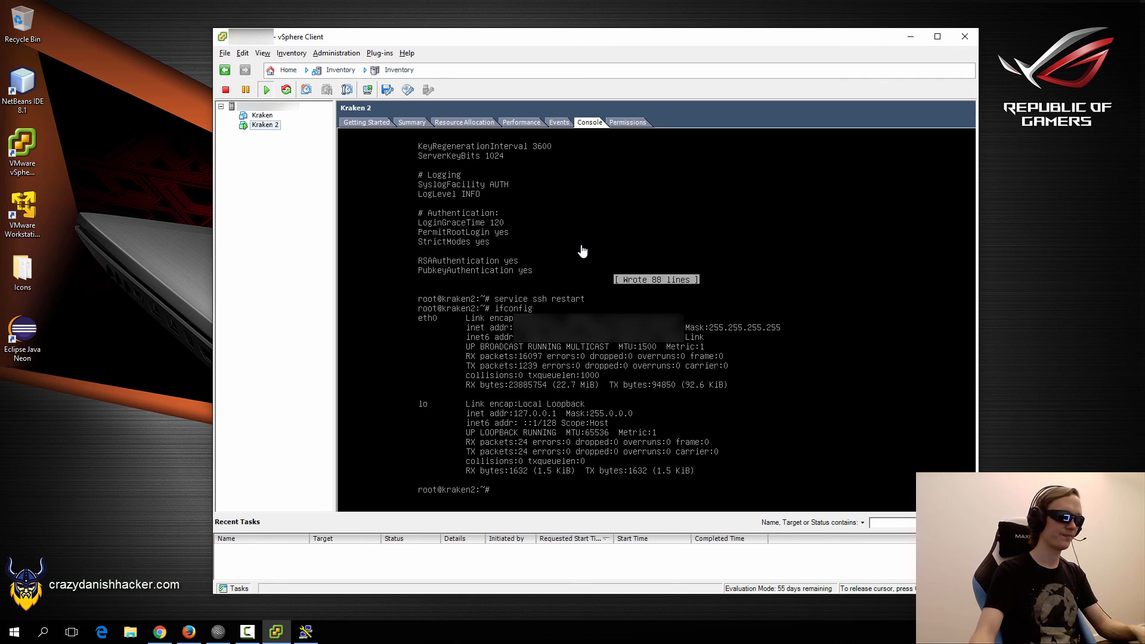
key(ctrl+alt)
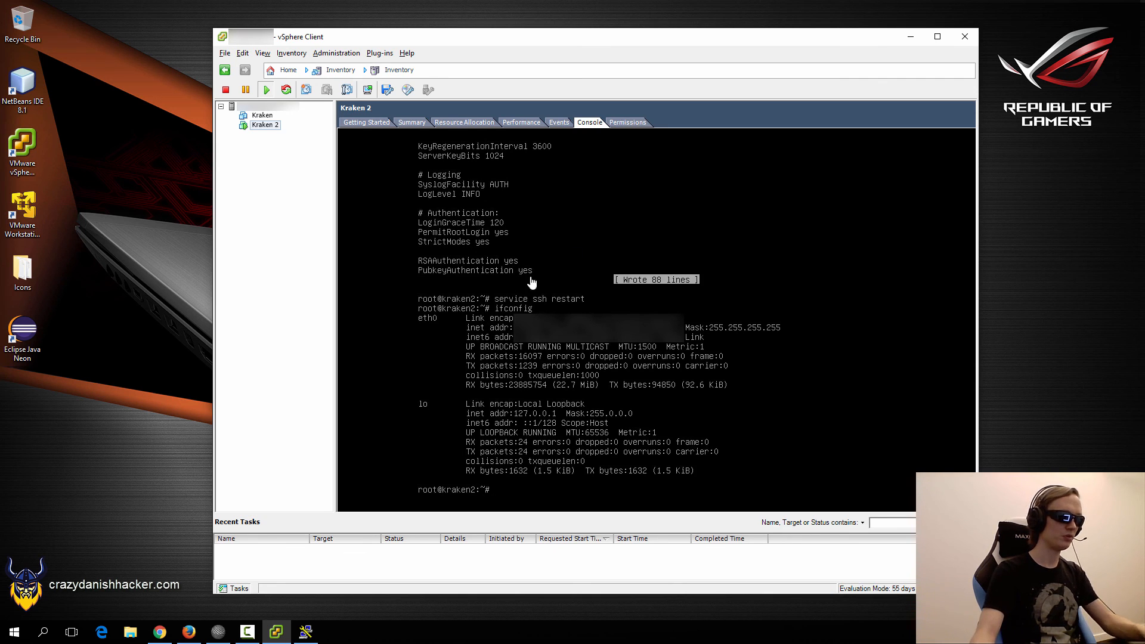
Connect to the VM with PuTTY's saved Debian VM session, accepting the changed host key.
click(307, 632)
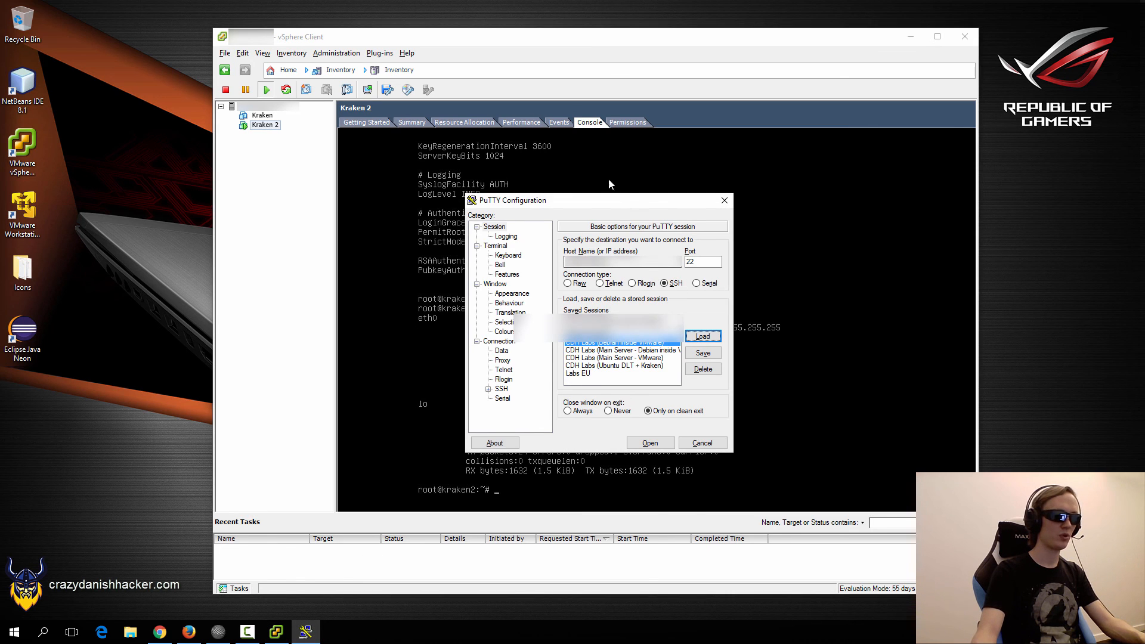
drag(623, 202, 598, 161)
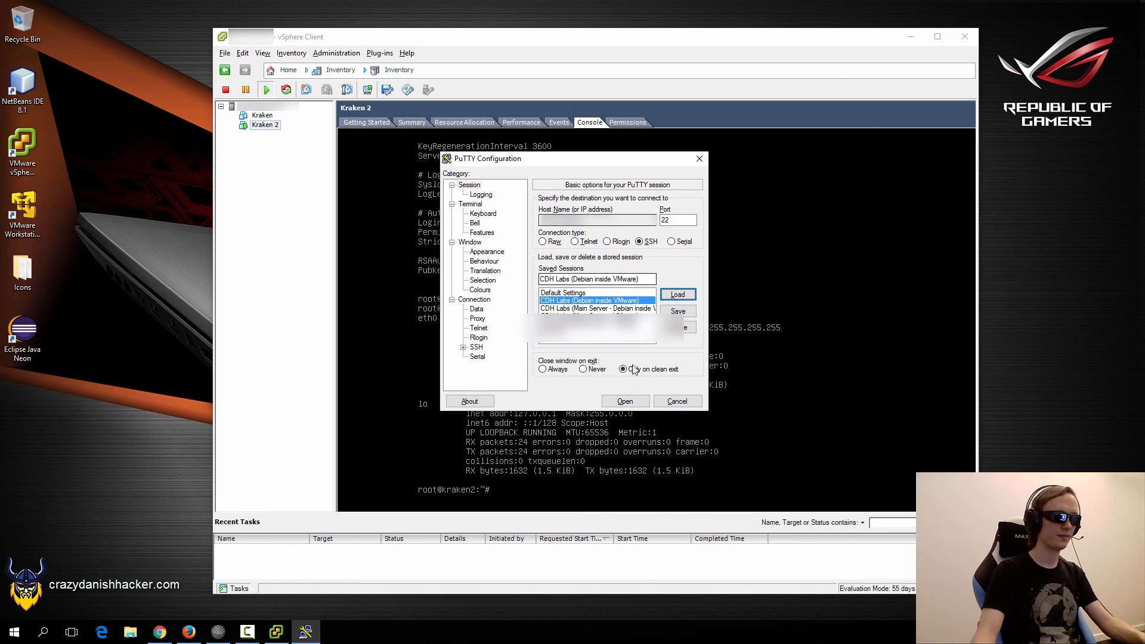
click(628, 403)
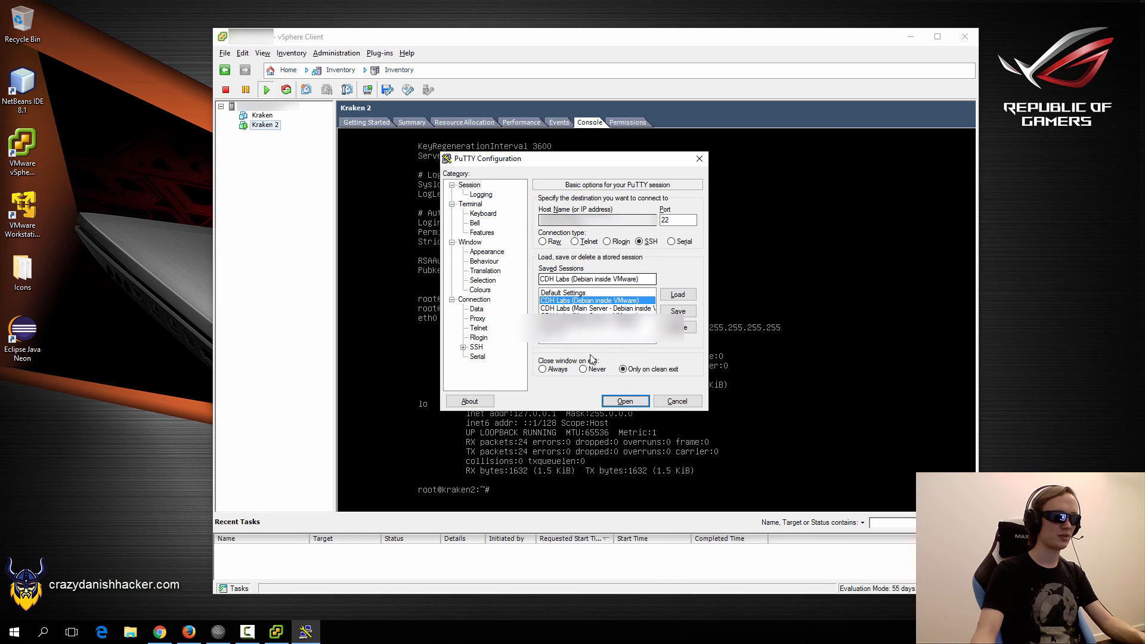
click(635, 404)
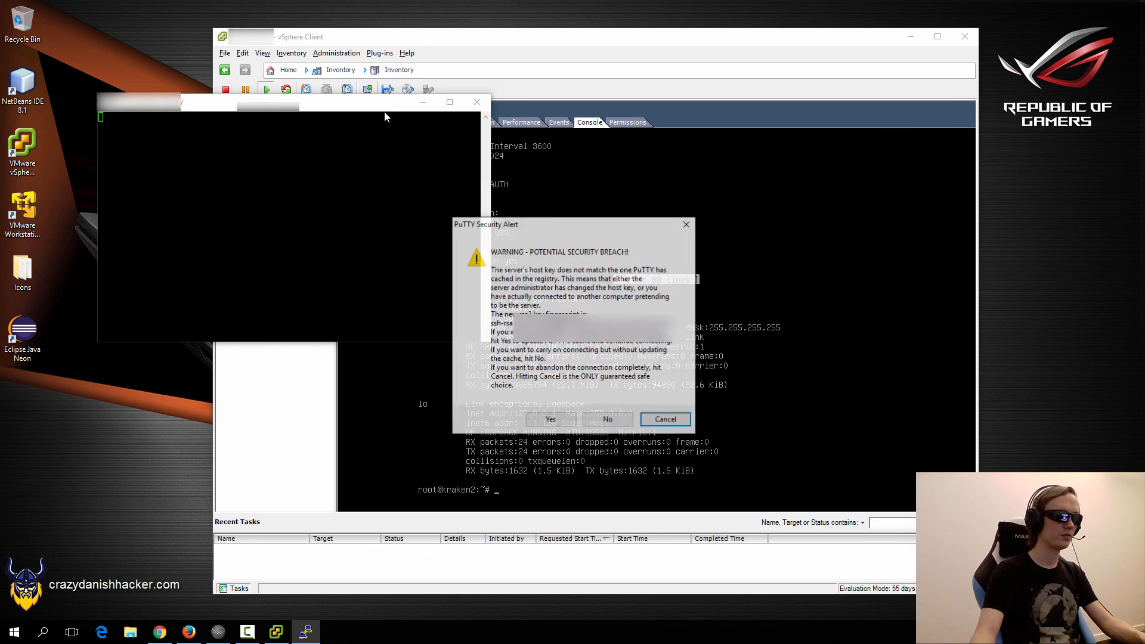
click(549, 420)
drag(379, 103, 698, 183)
Log in as root with the root password and clear the terminal screen.
text(root)
key(Return)
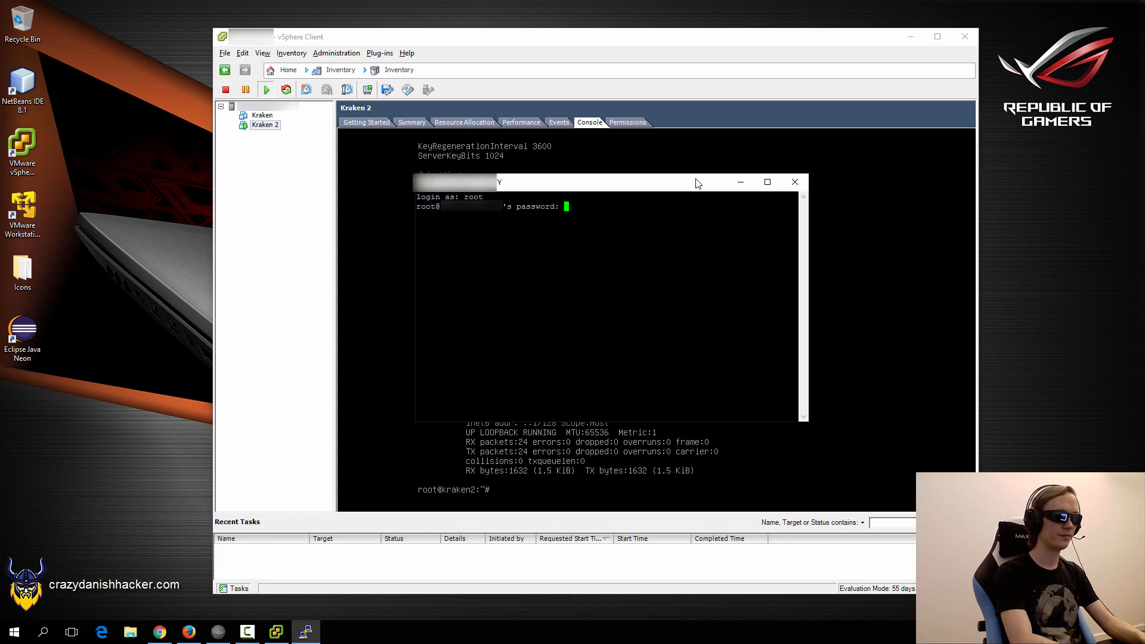
key(Return)
text(clear)
key(Return)
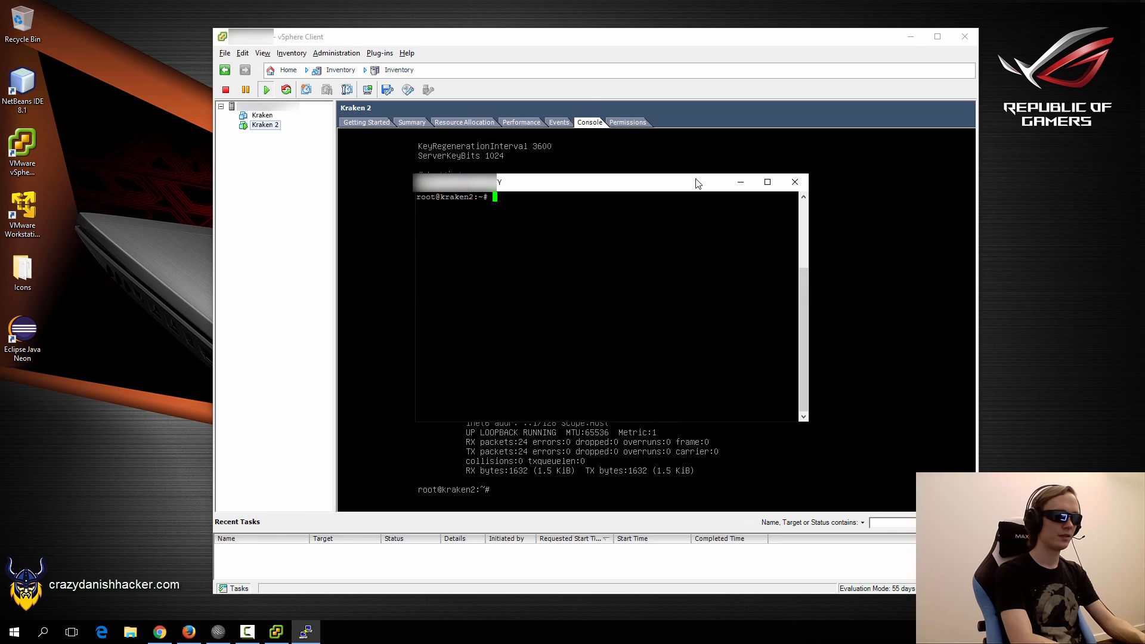